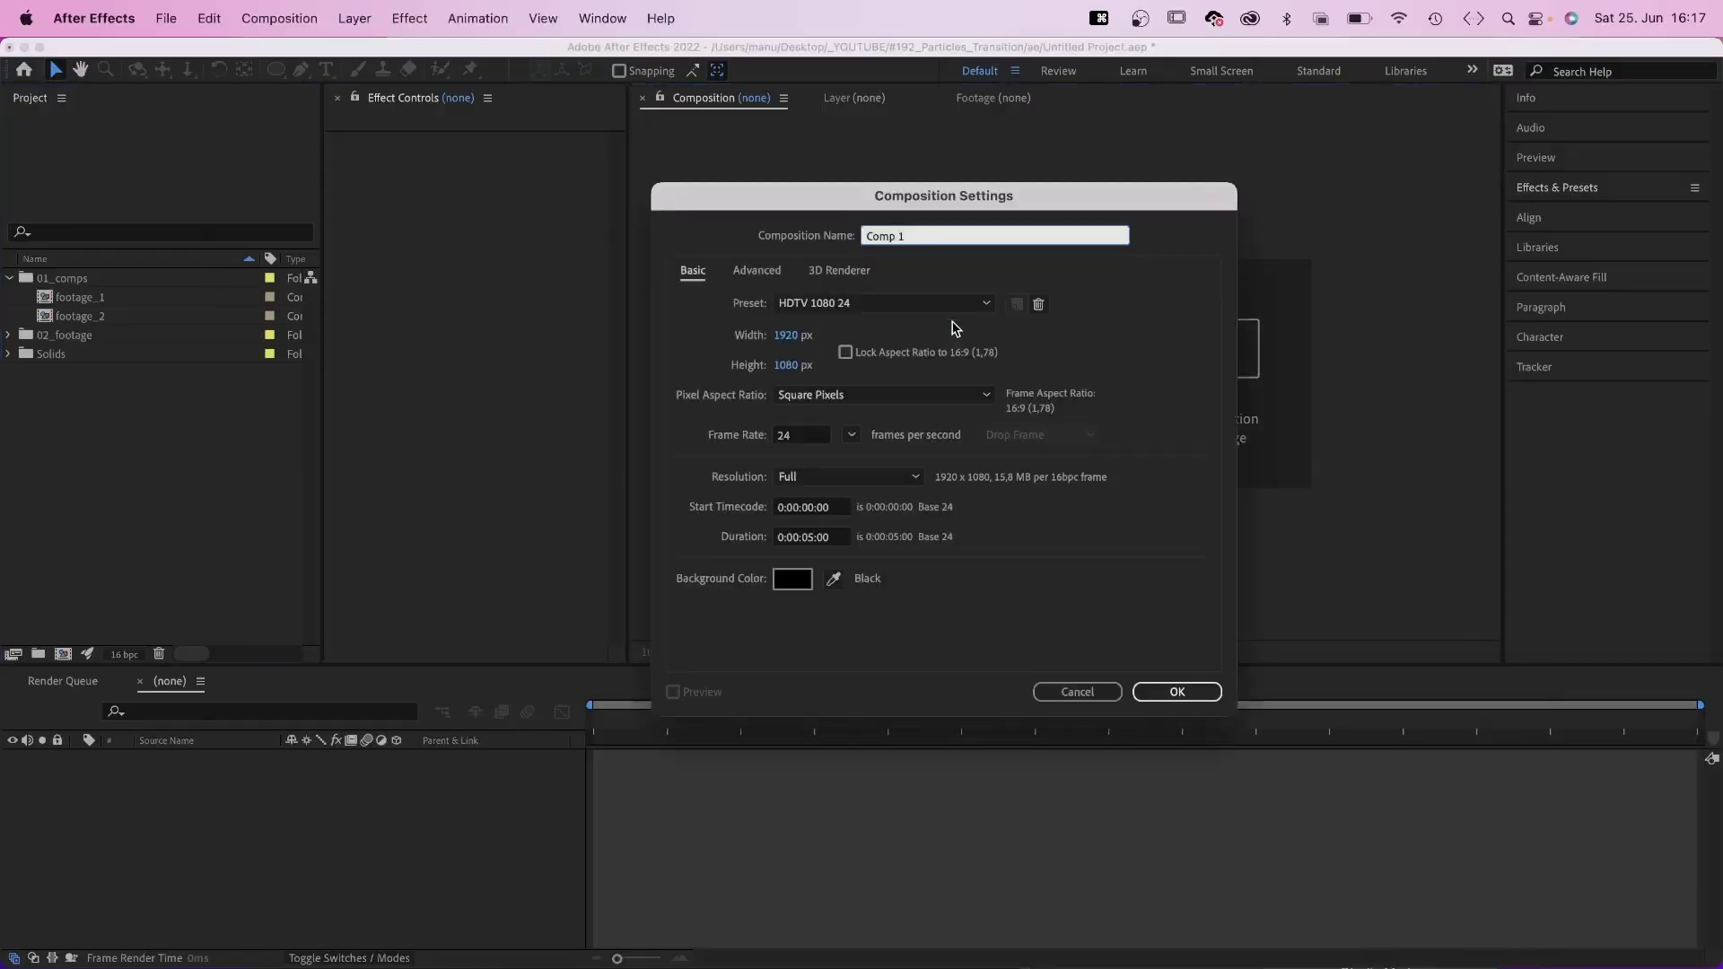
Create the 1920×1080, 24 fps 'particles' comp and add a magenta solid named 'particles'
text(pa)
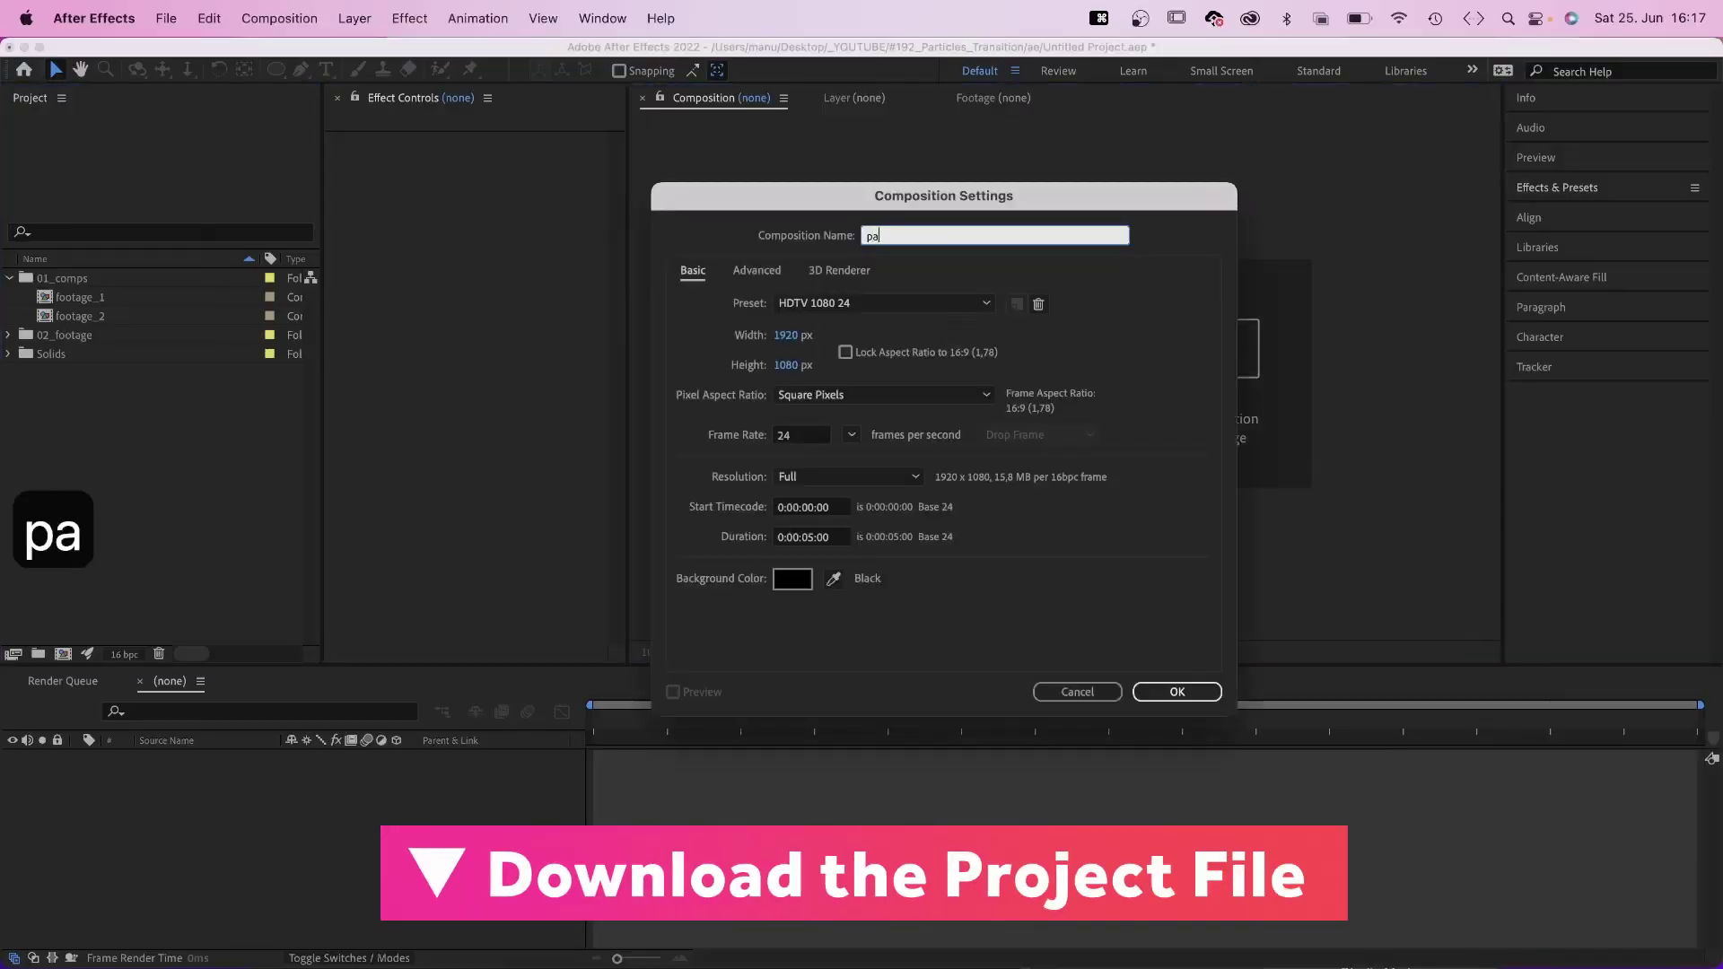
text(rticles)
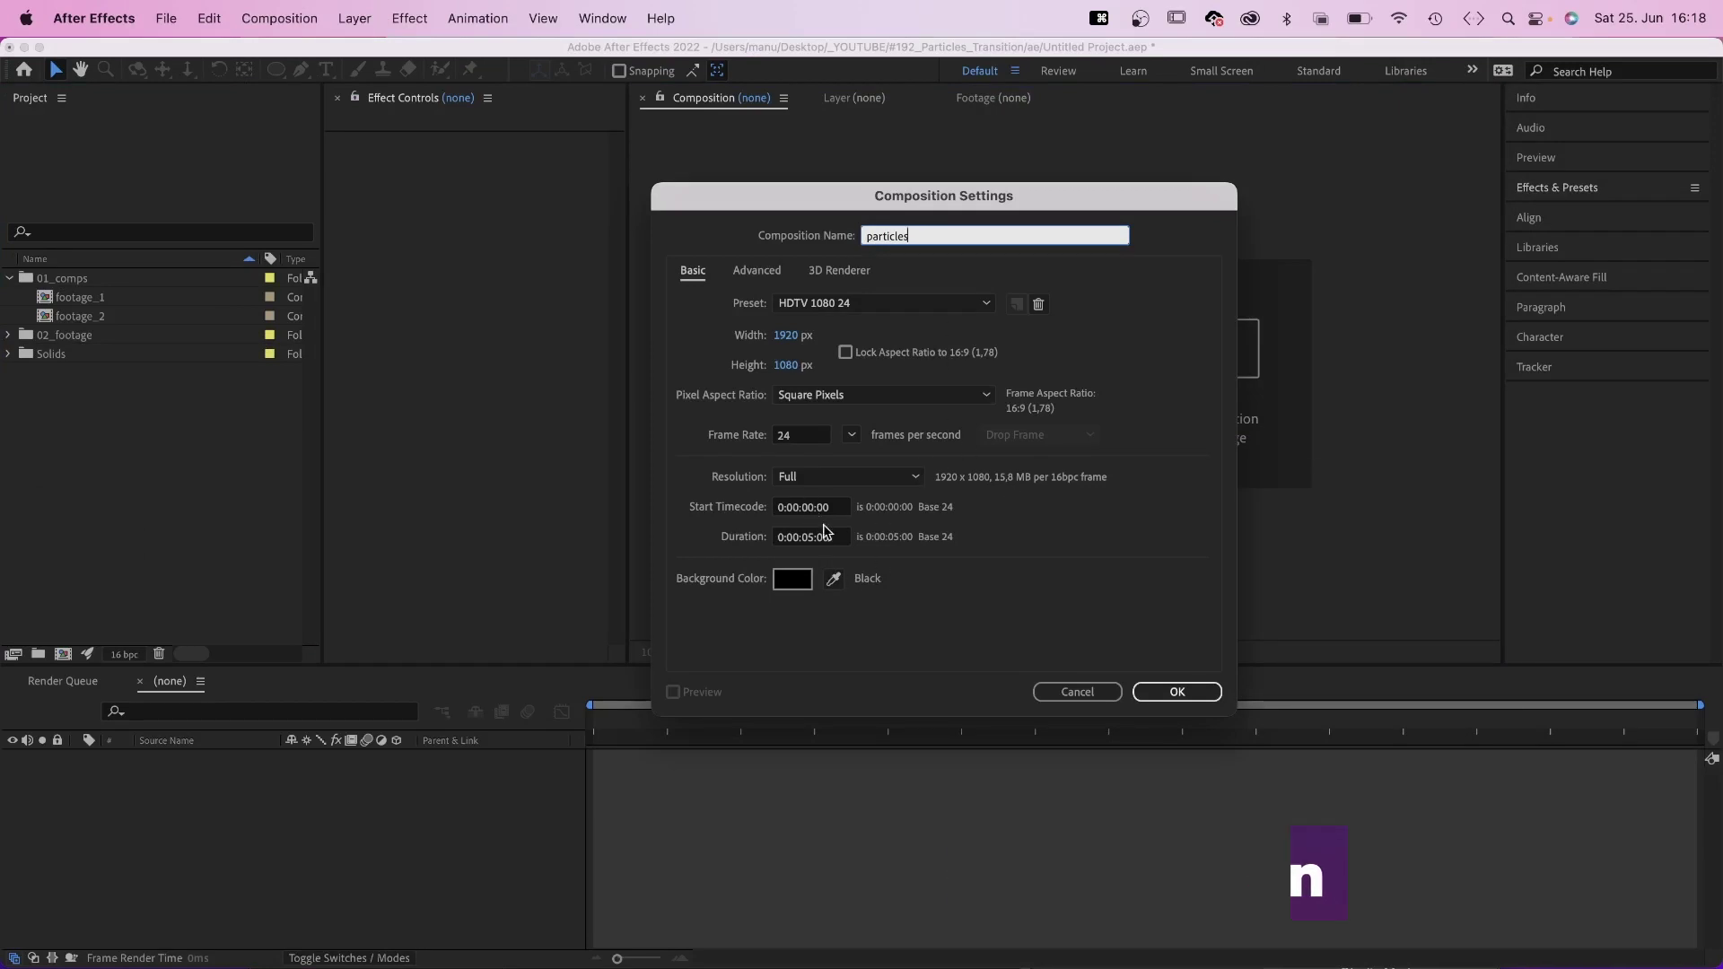
click(1175, 692)
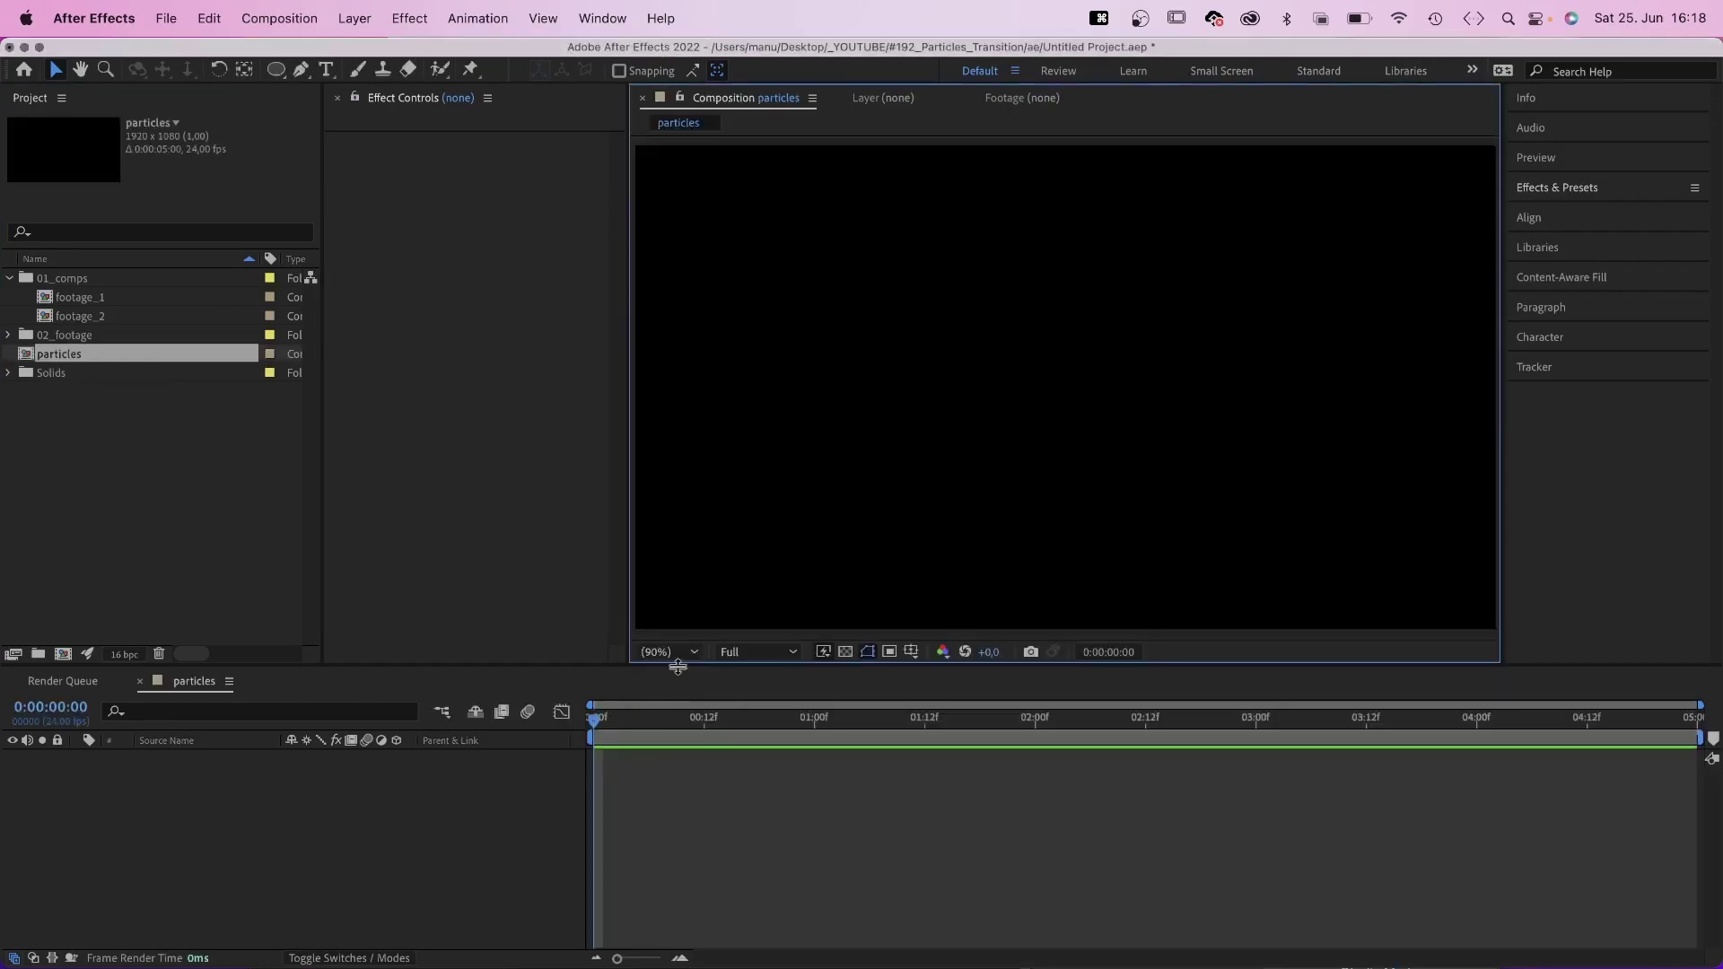
key(super+y)
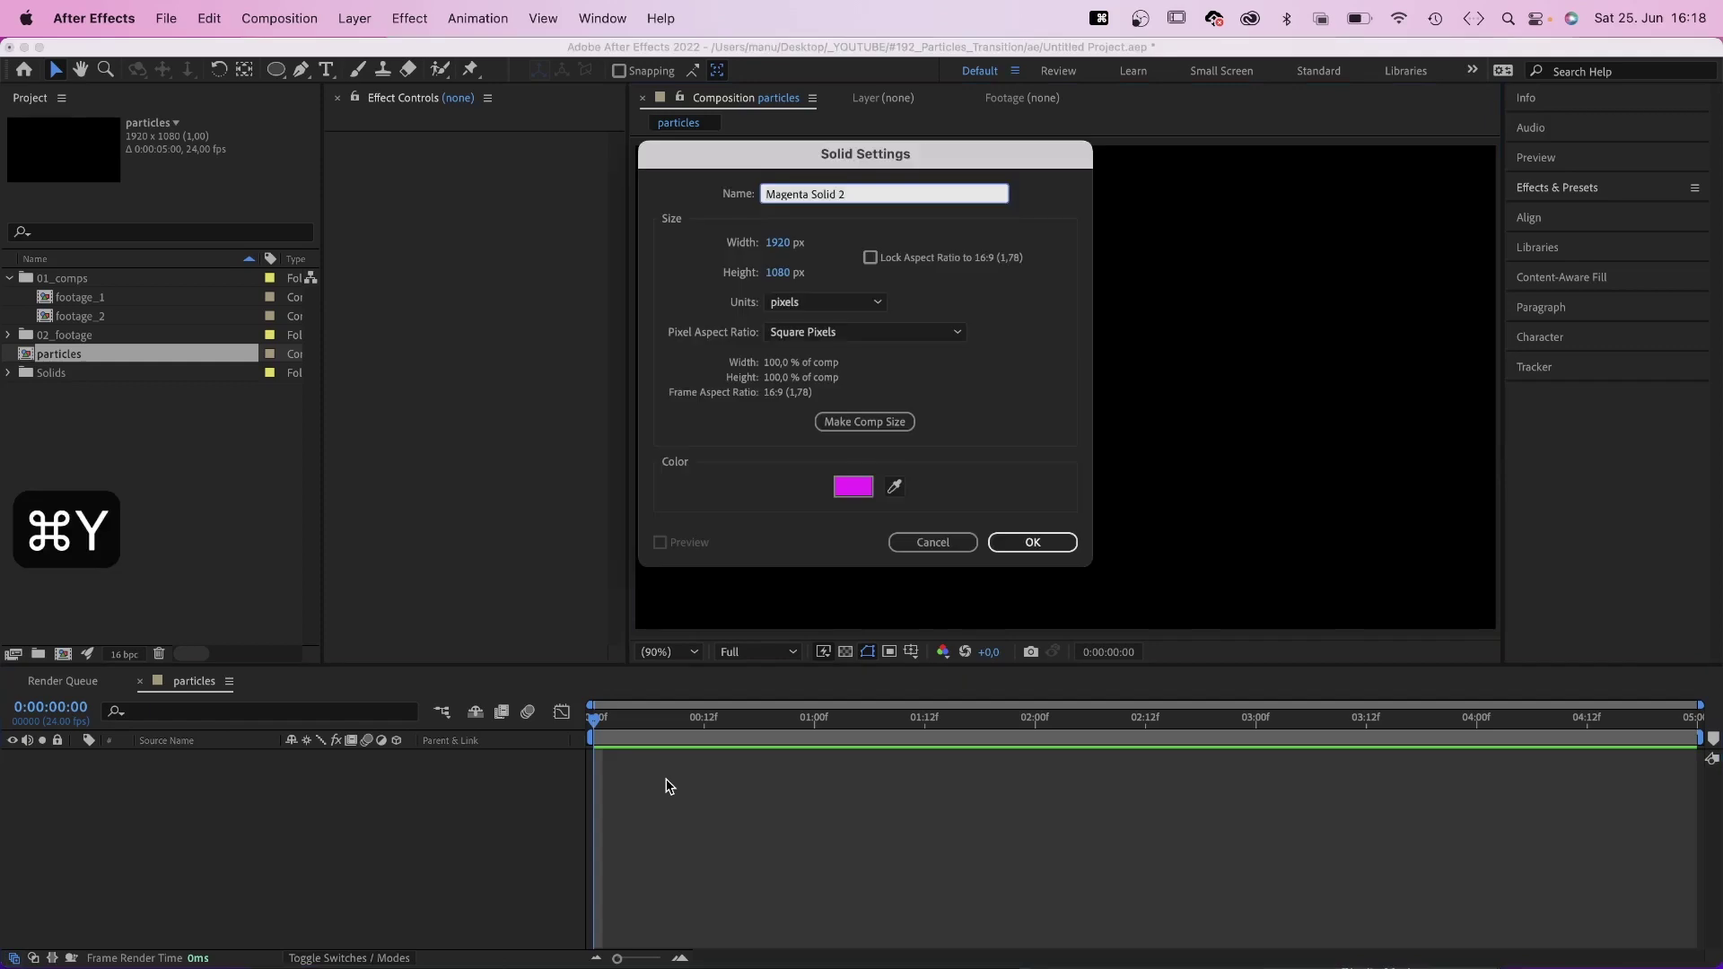
text(particles)
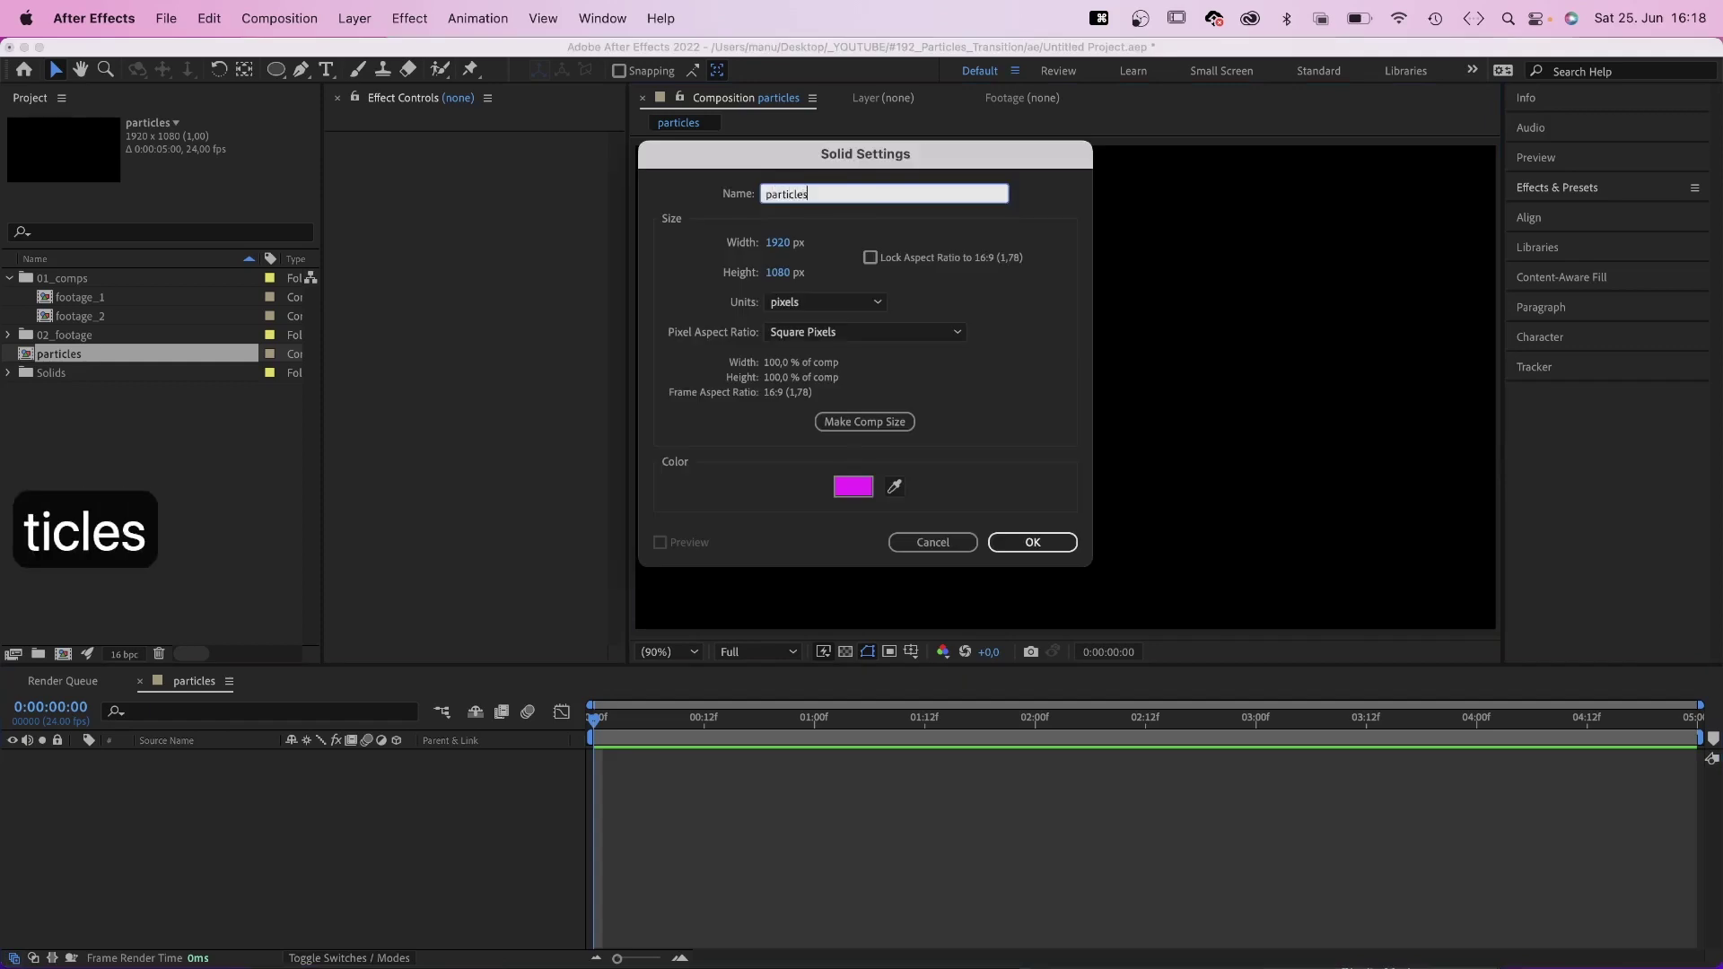
key(Return)
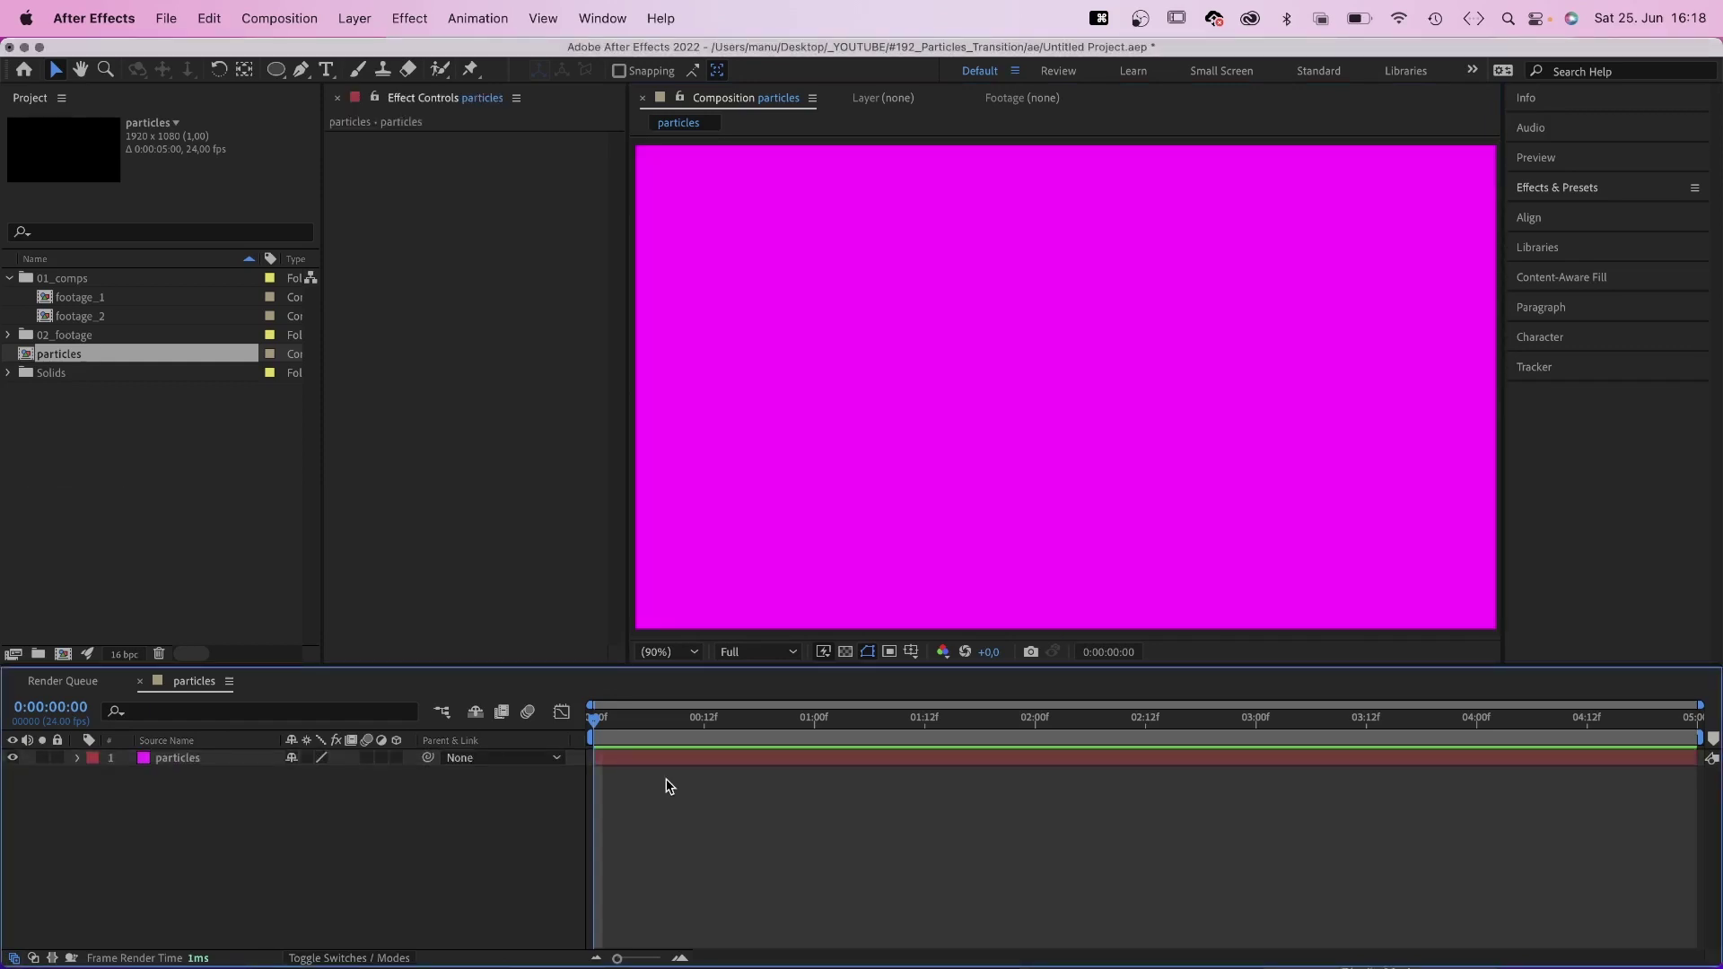
click(1568, 186)
Apply CC Particle Systems II to the particles solid and preview the default burst
click(1559, 215)
text(cc part)
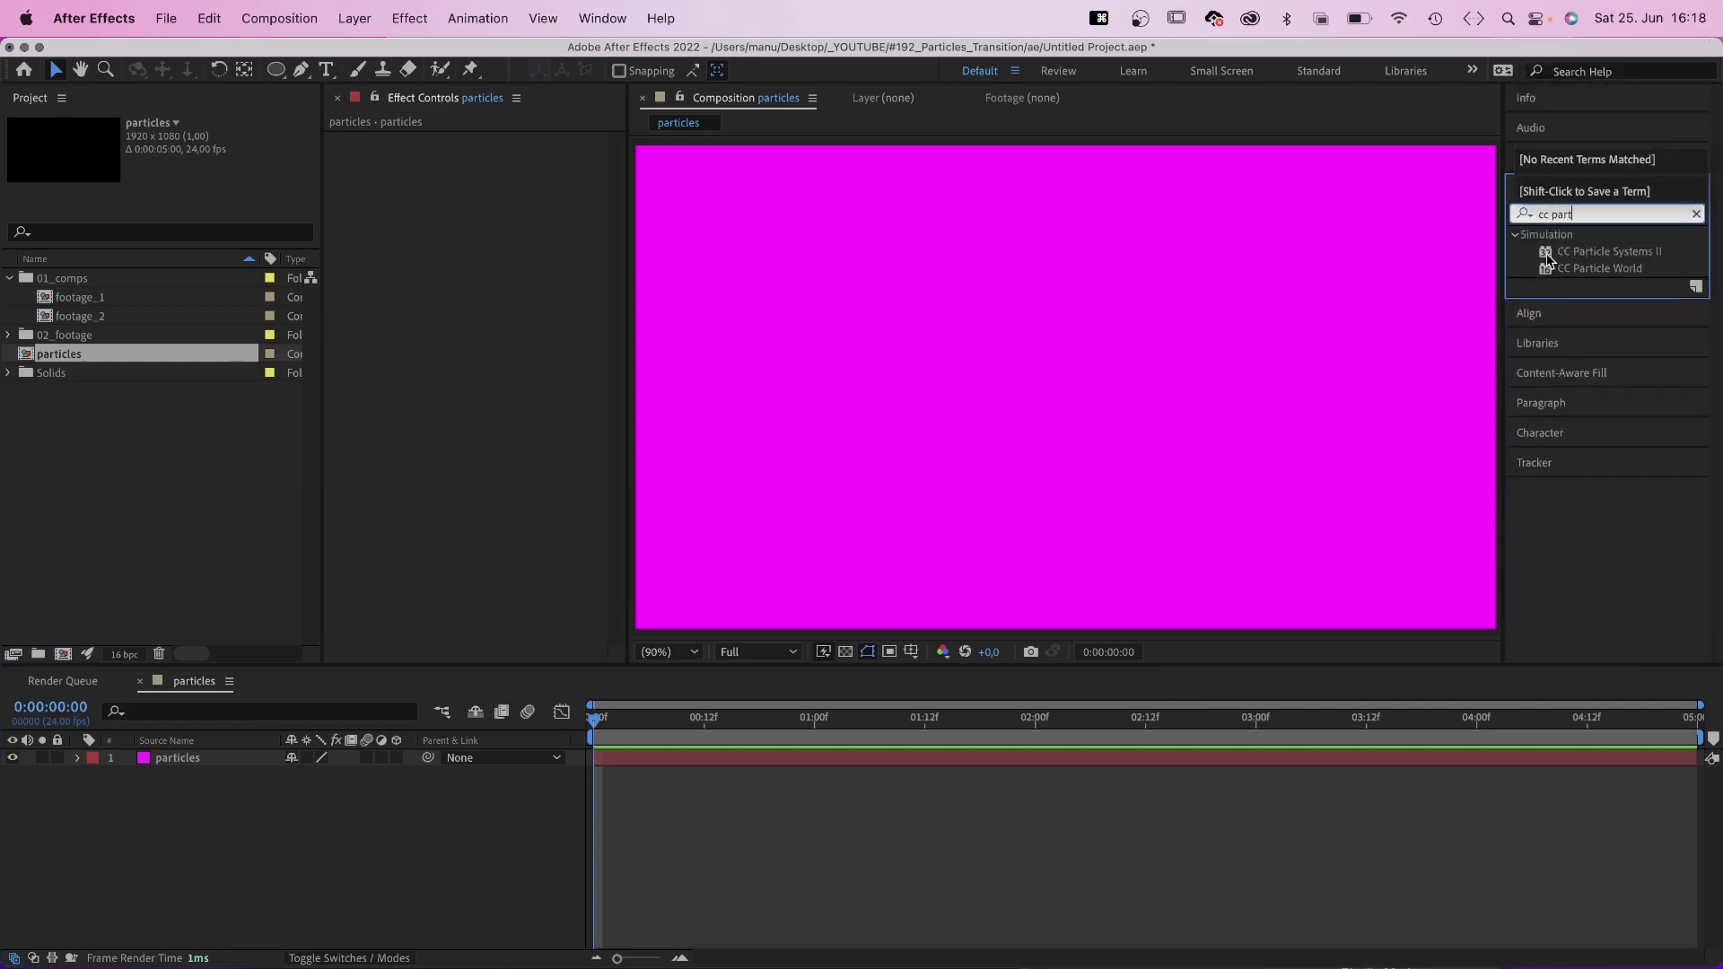
drag(1547, 260, 1426, 265)
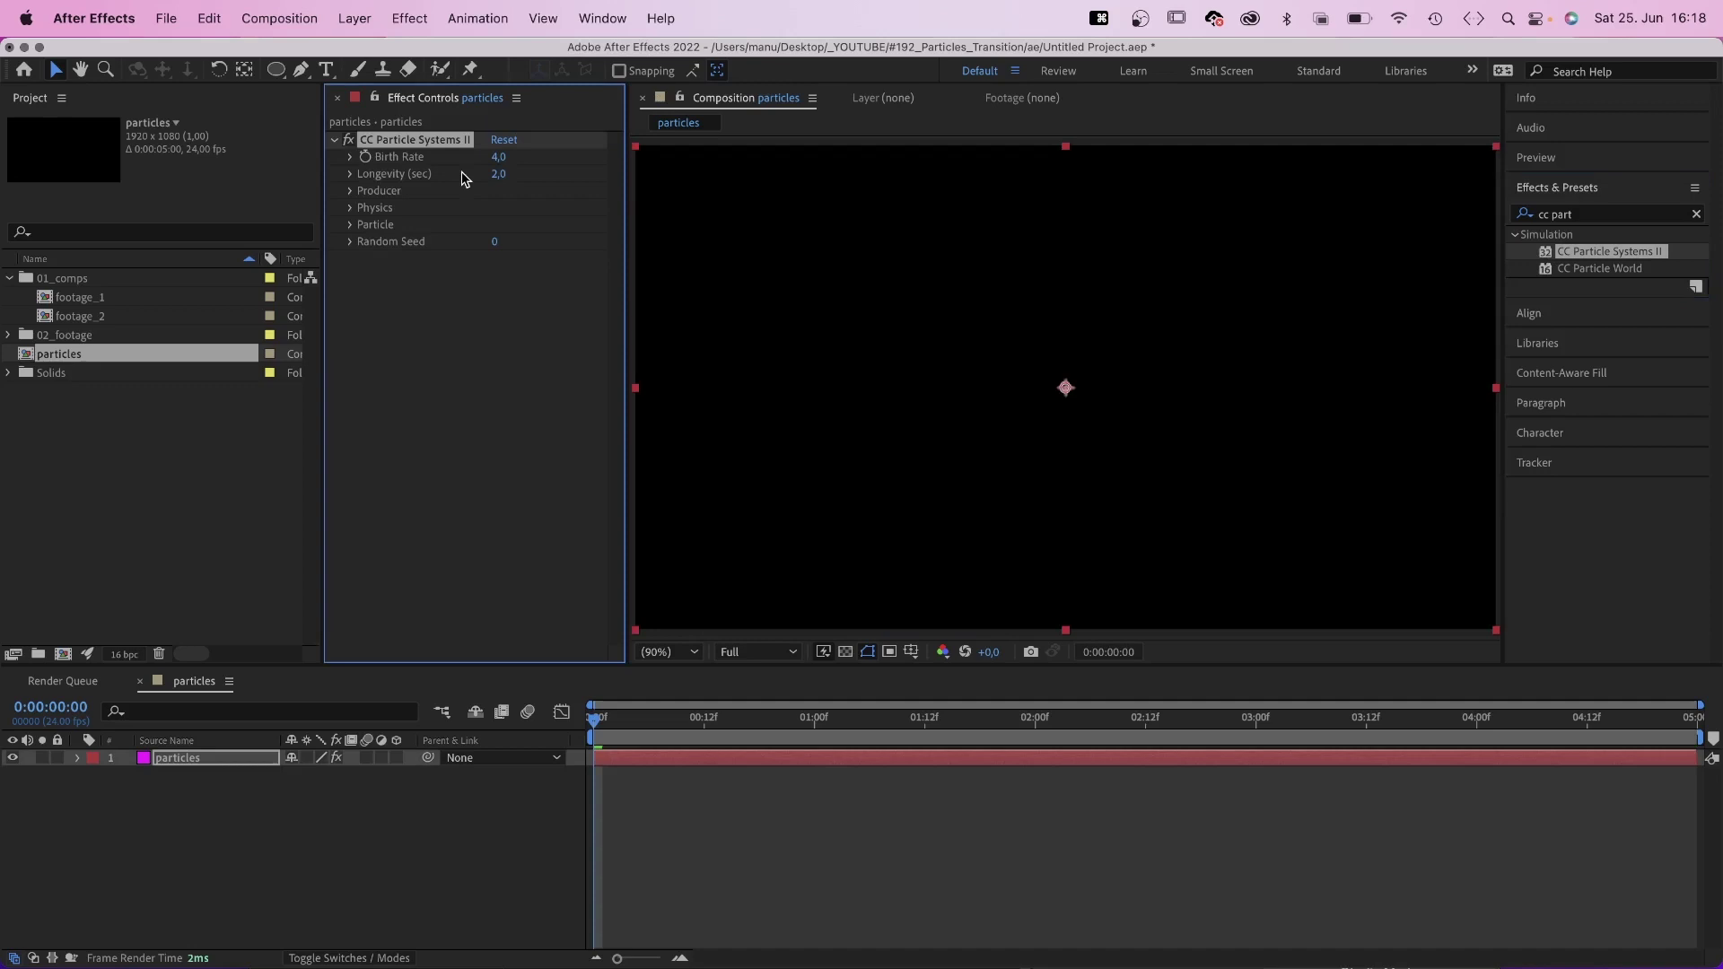
key(space)
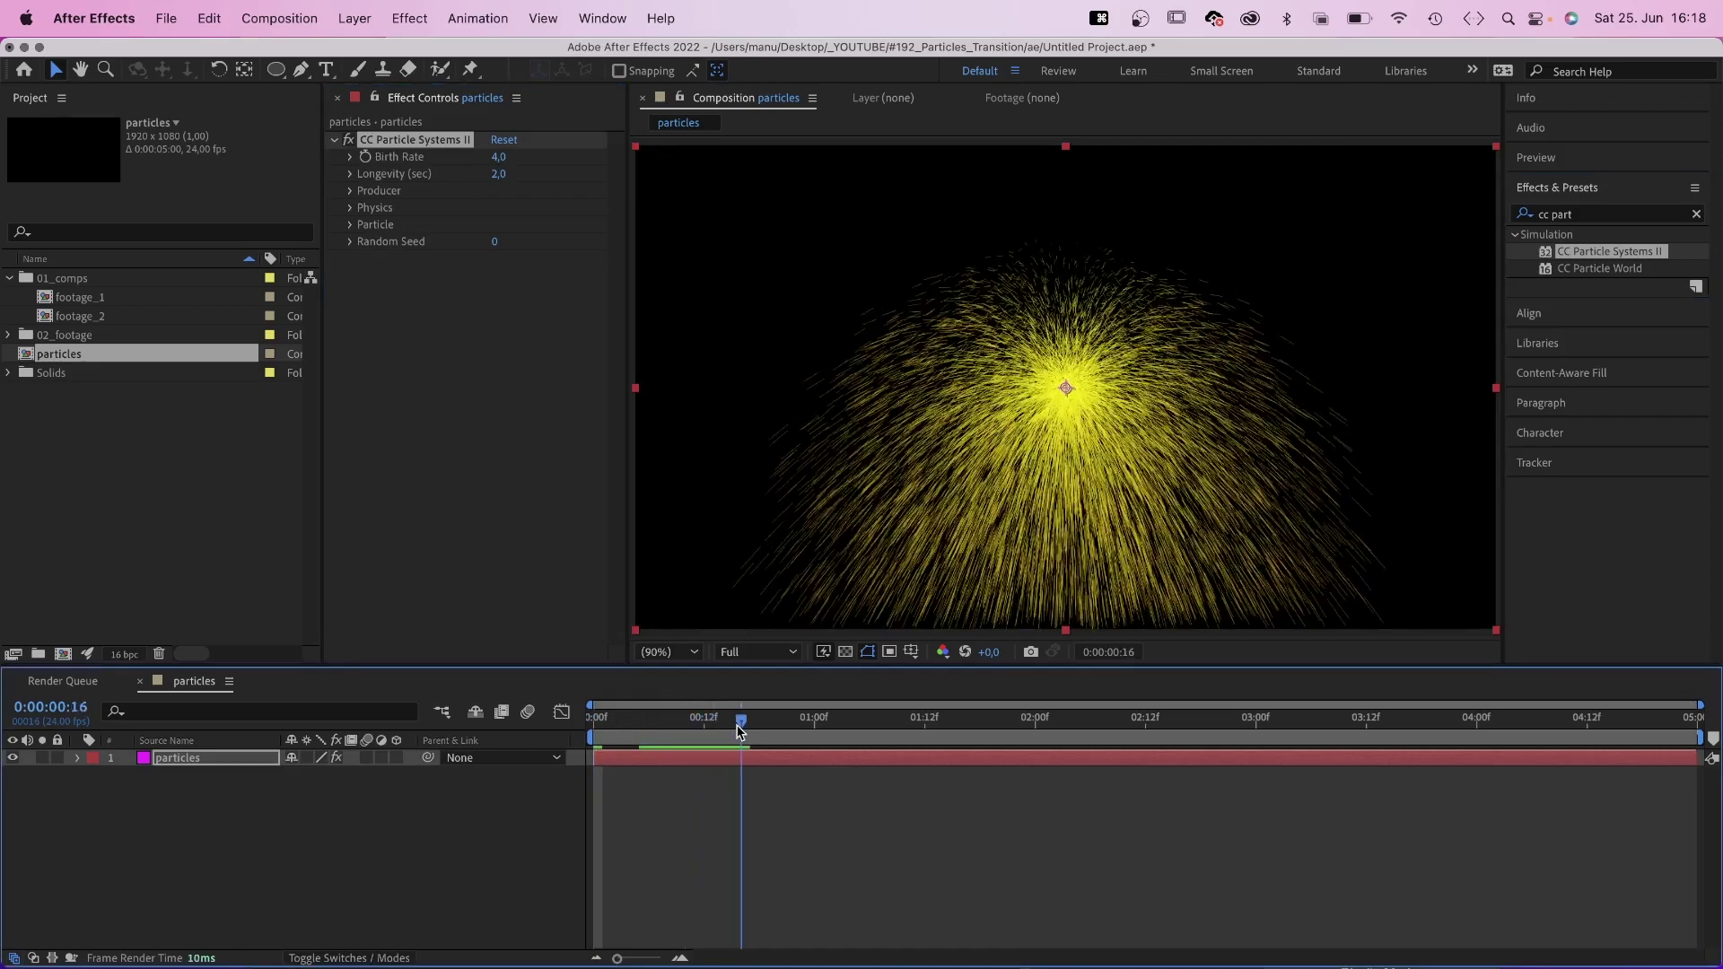
Set a Birth Rate keyframe of 0 at frame 7
click(350, 158)
drag(697, 724, 659, 724)
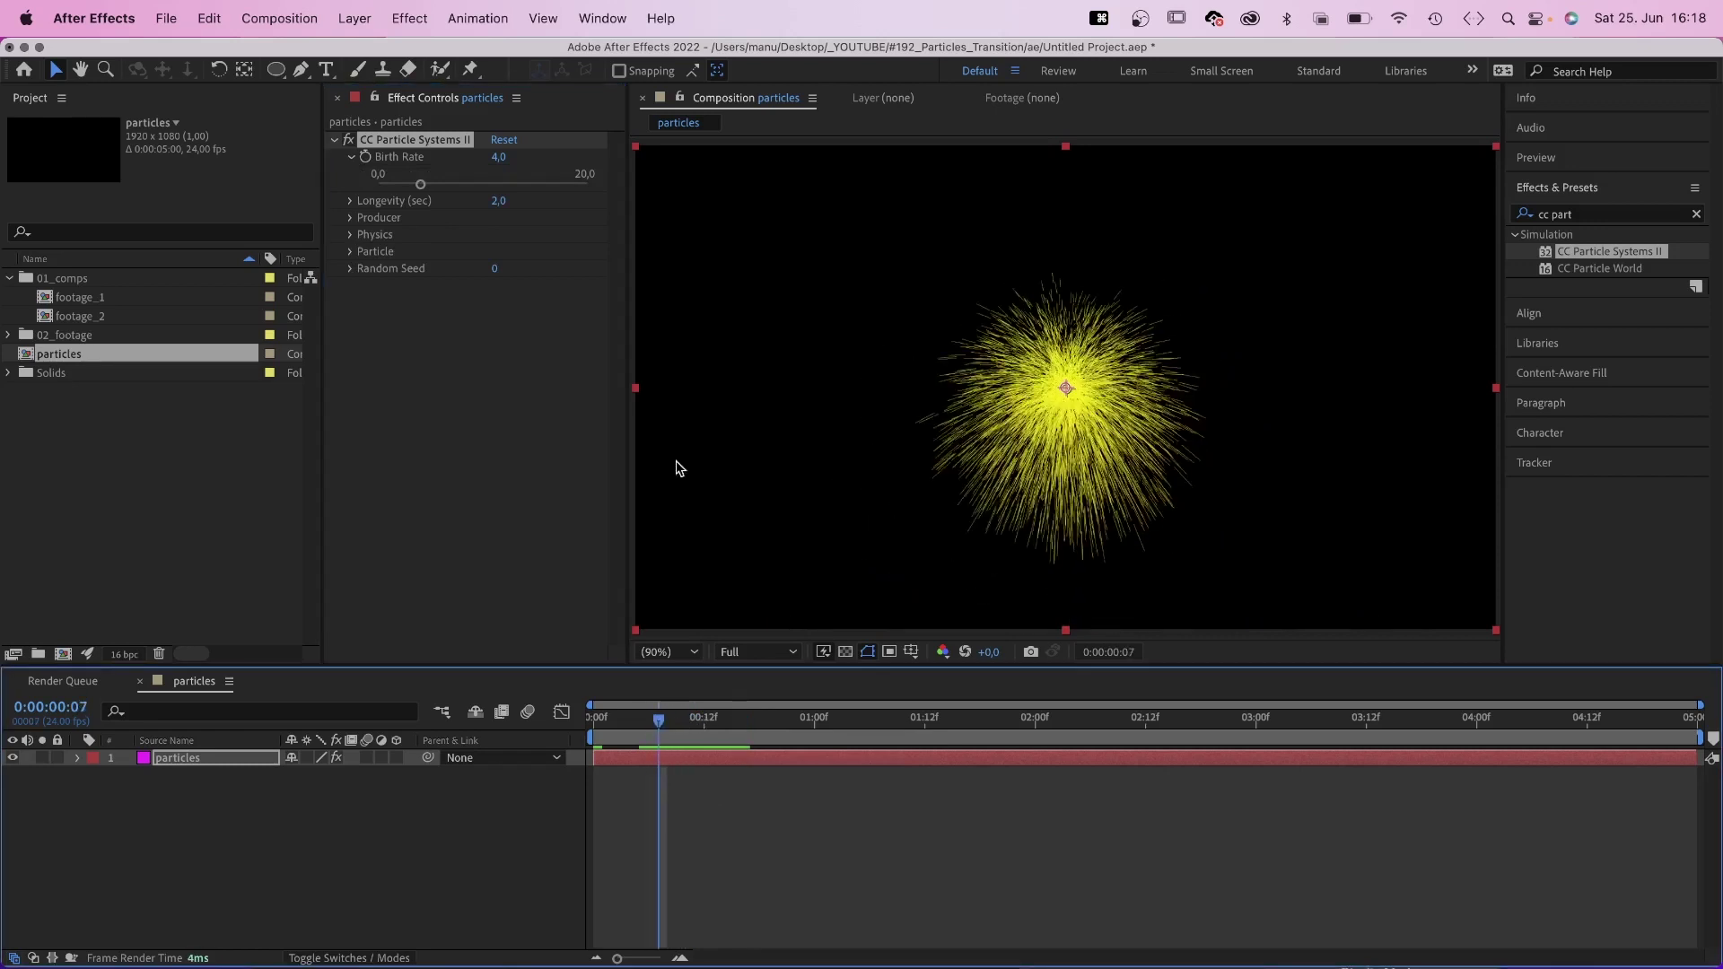
click(498, 157)
text(0)
key(Return)
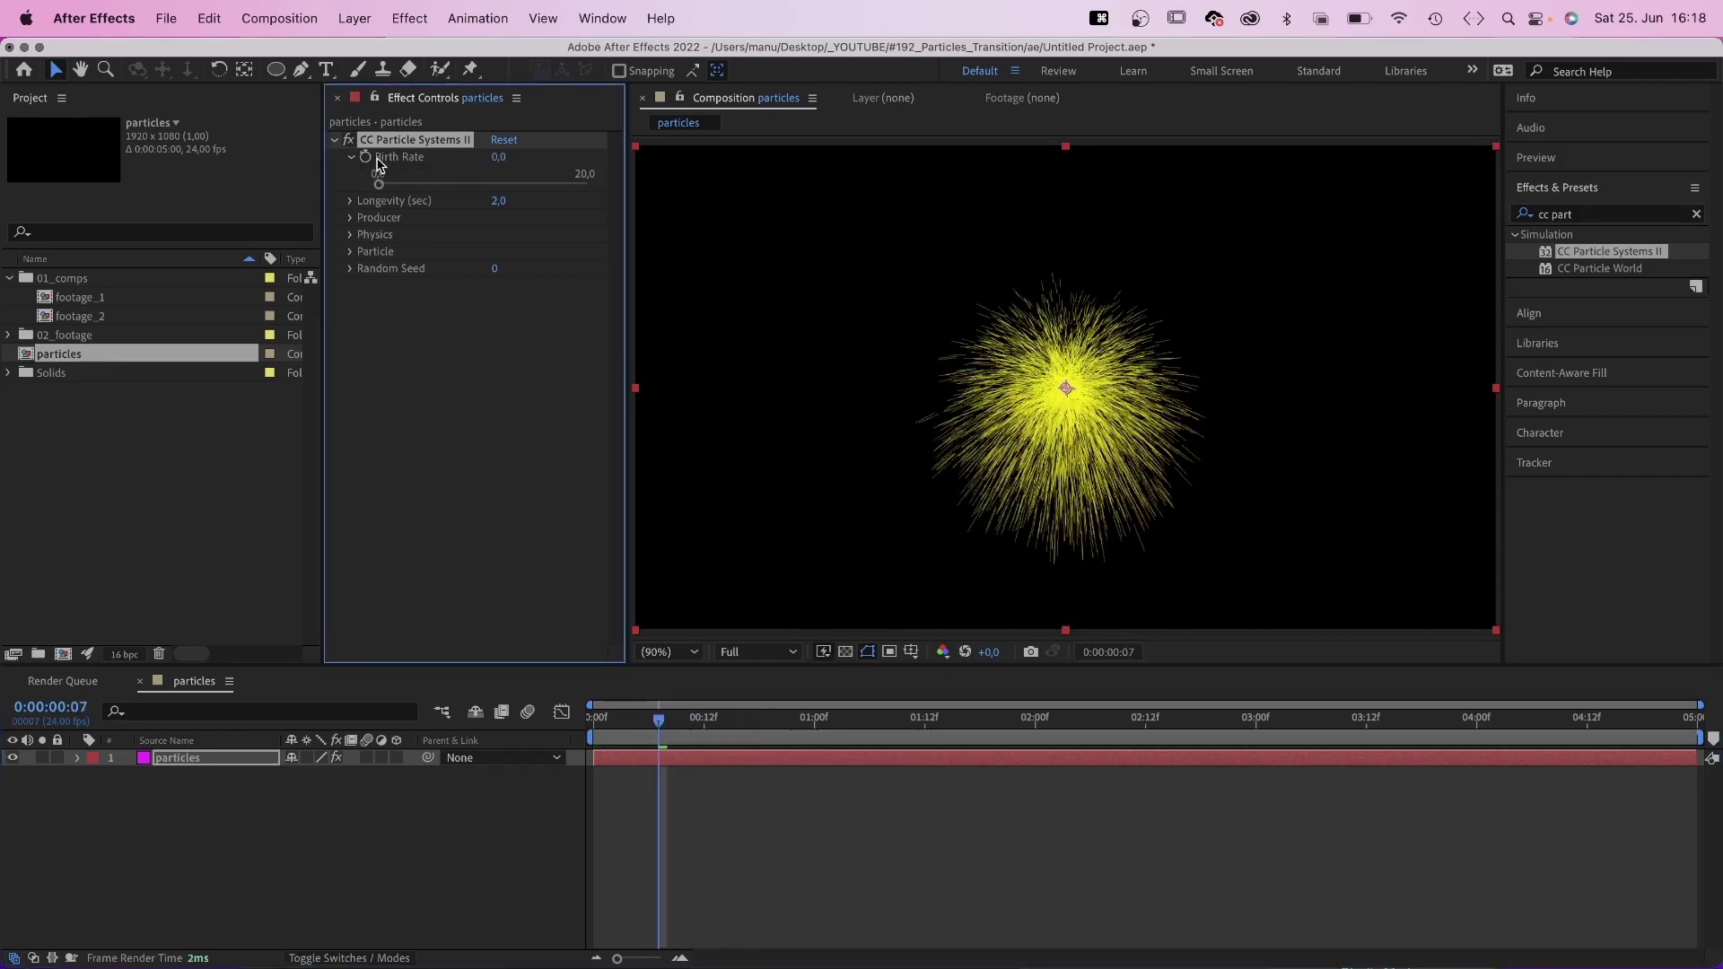
click(365, 157)
key(u)
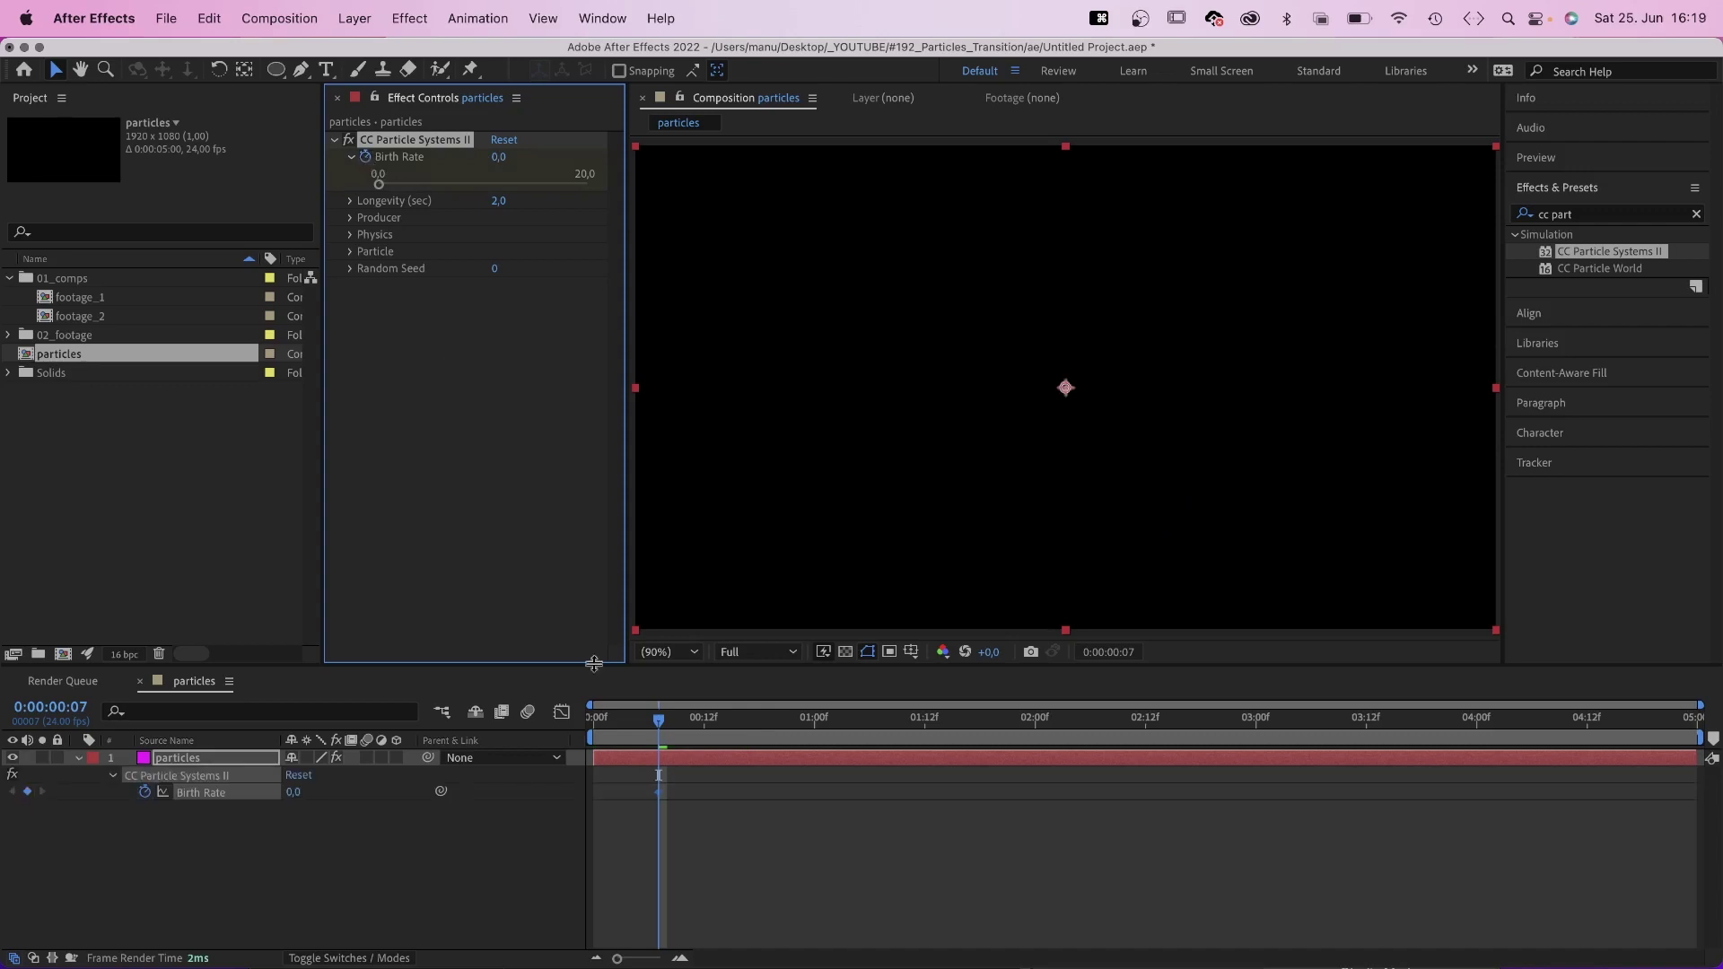
Keyframe Birth Rate to 5 at frame 10 and 0 at frame 11, then preview the burst
click(687, 713)
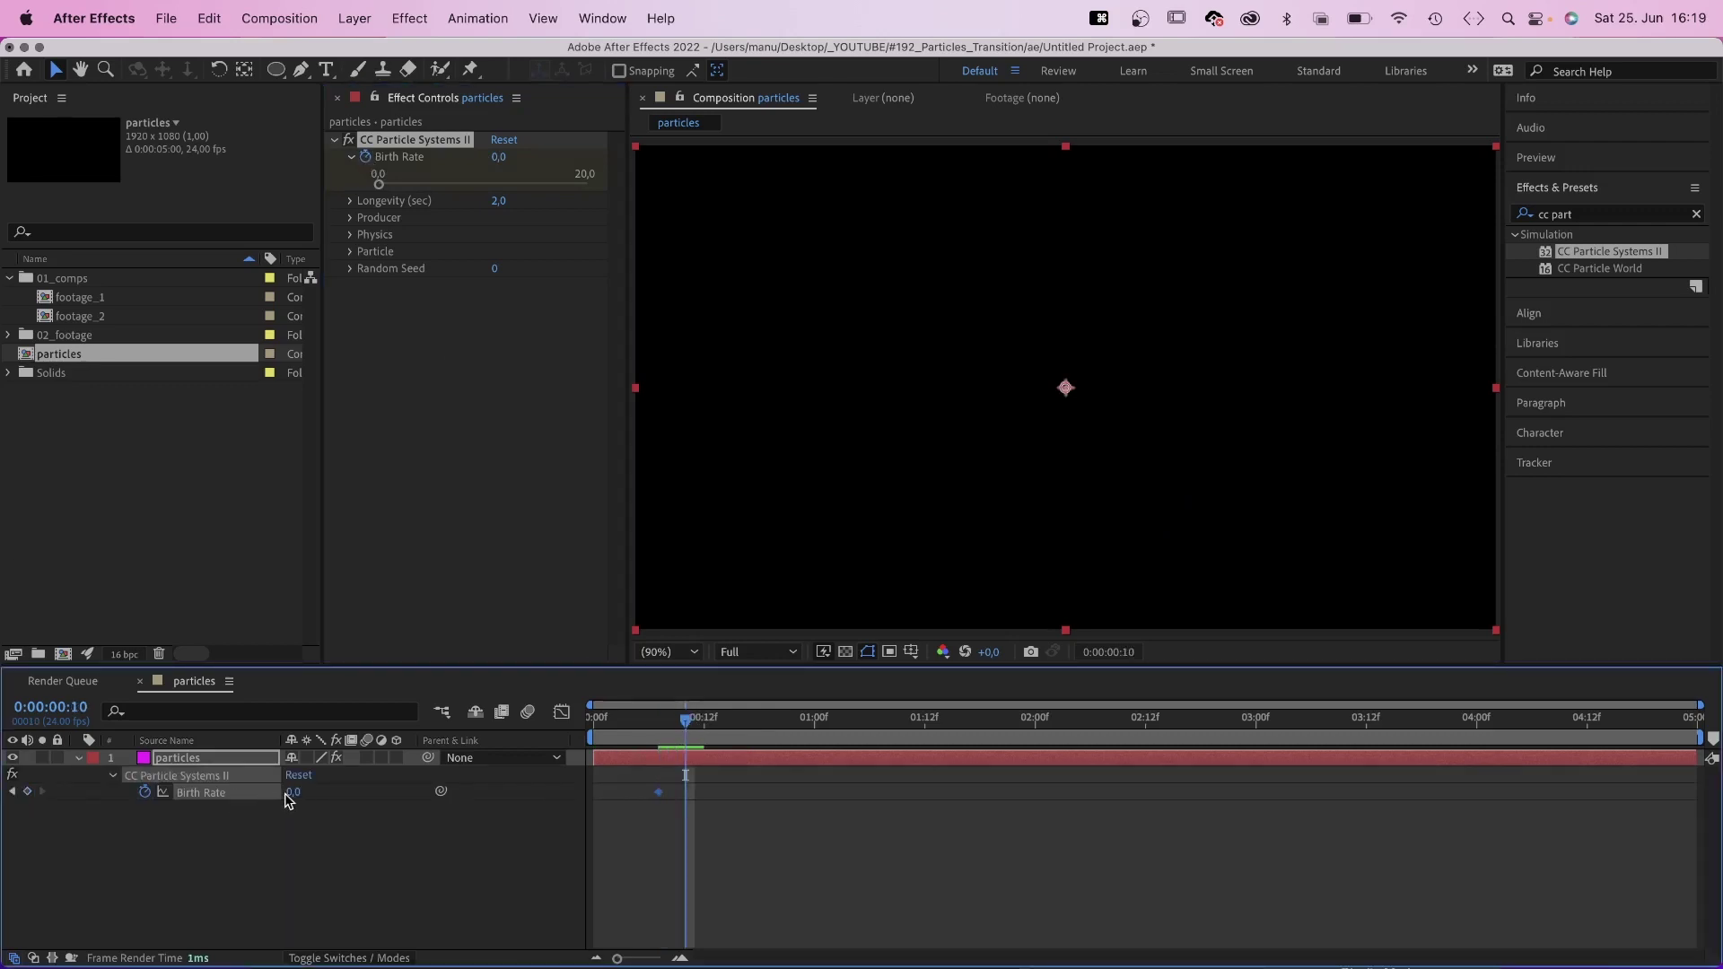
text(5)
key(Return)
key(super+Right)
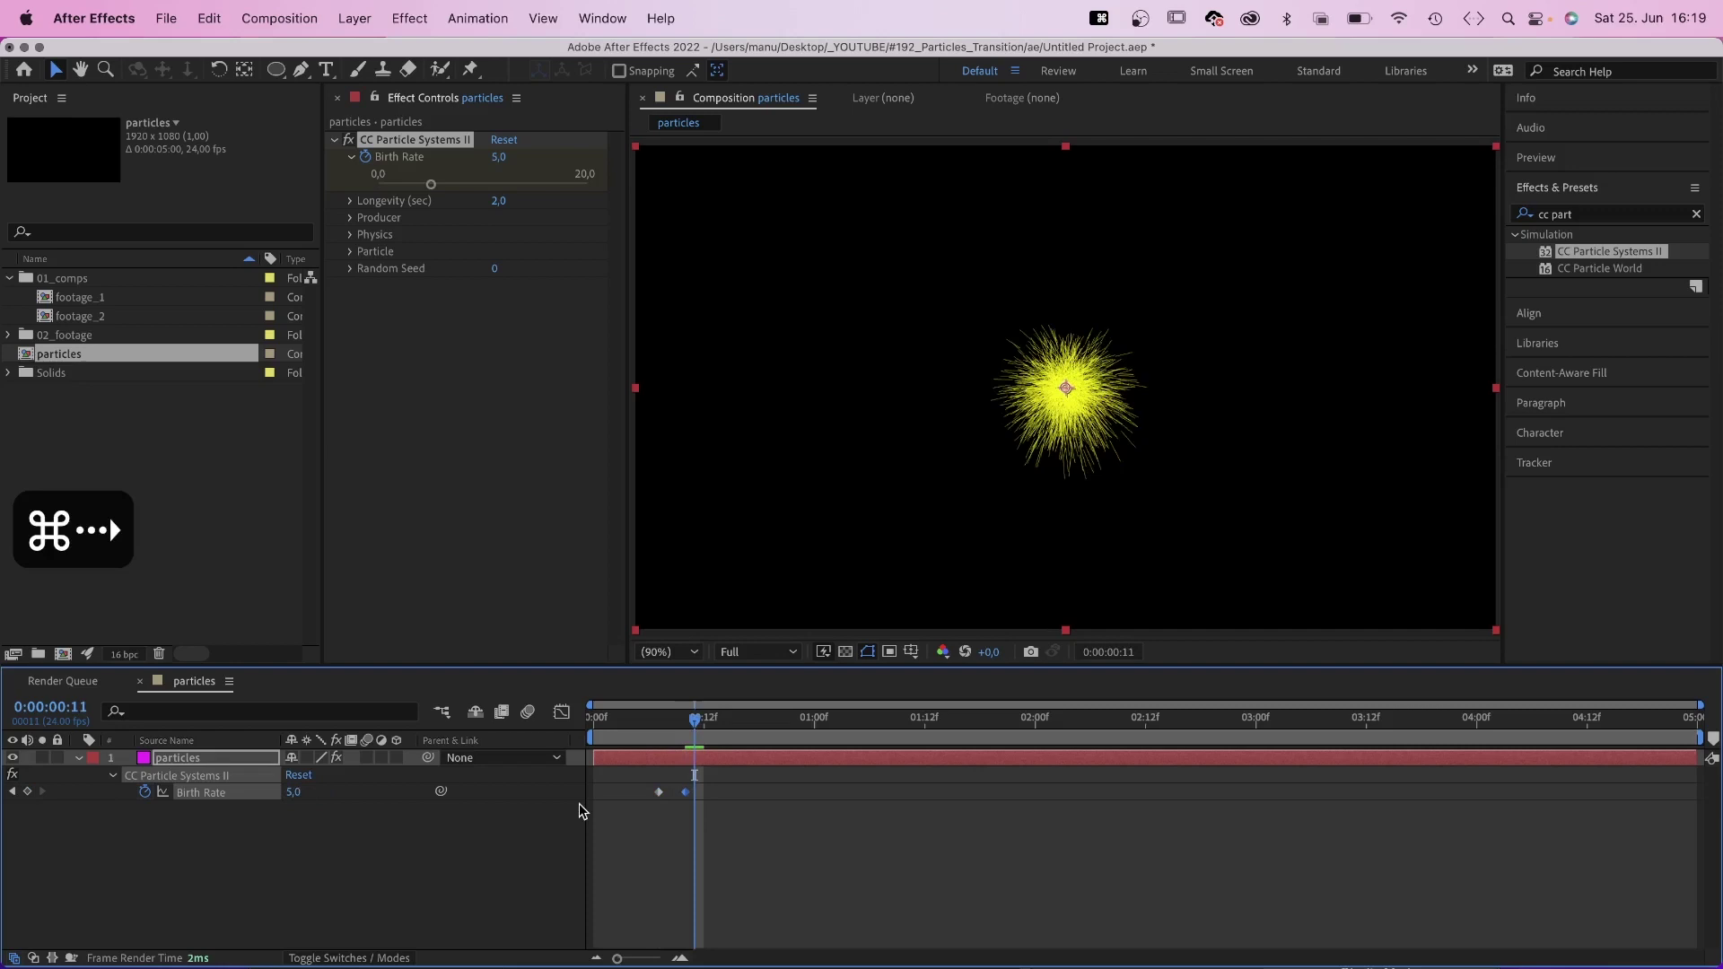
click(294, 792)
text(0)
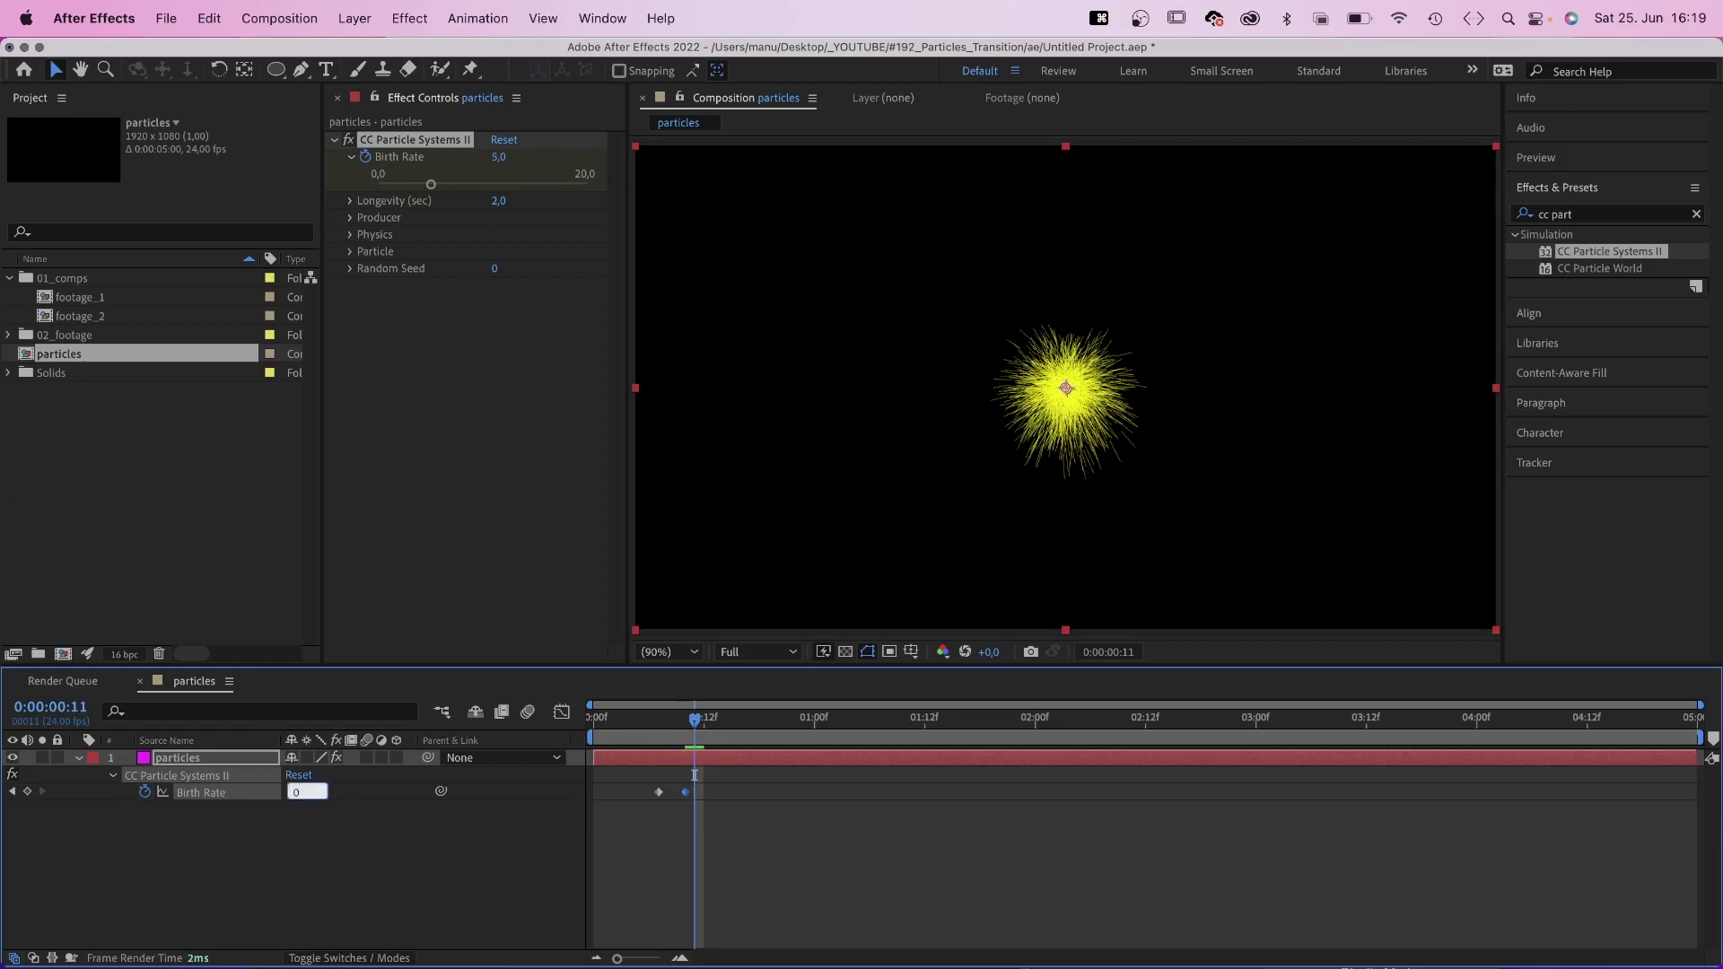
key(Return)
key(Home)
key(space)
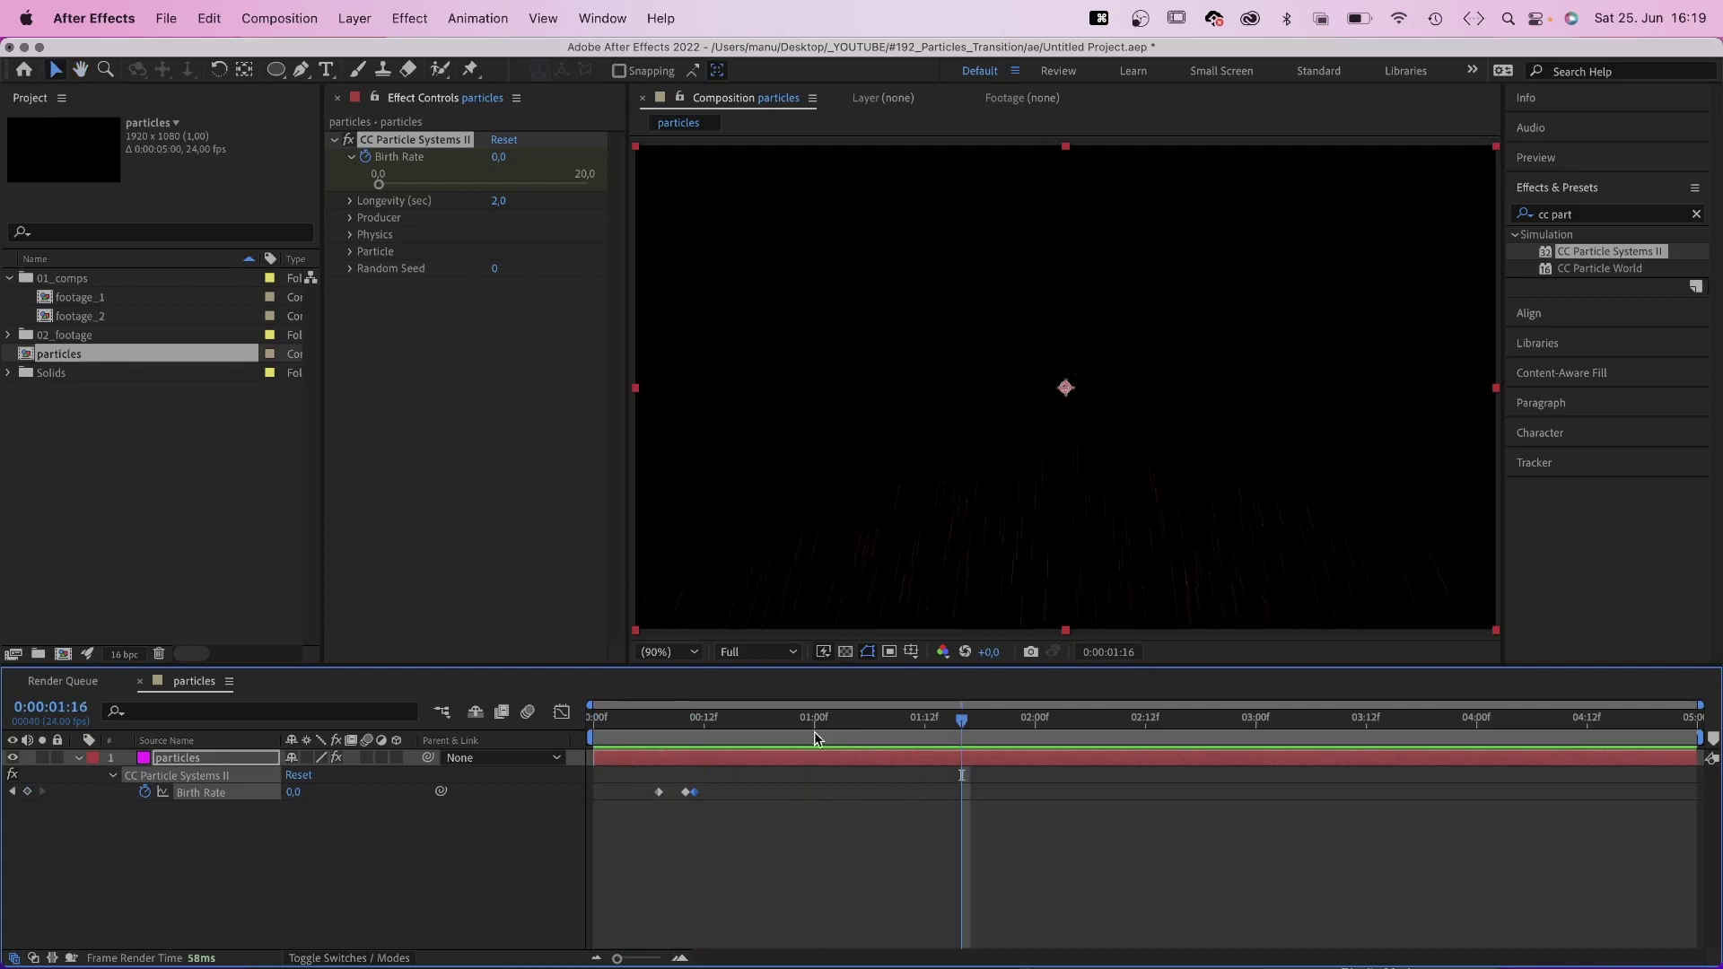
drag(814, 730, 687, 731)
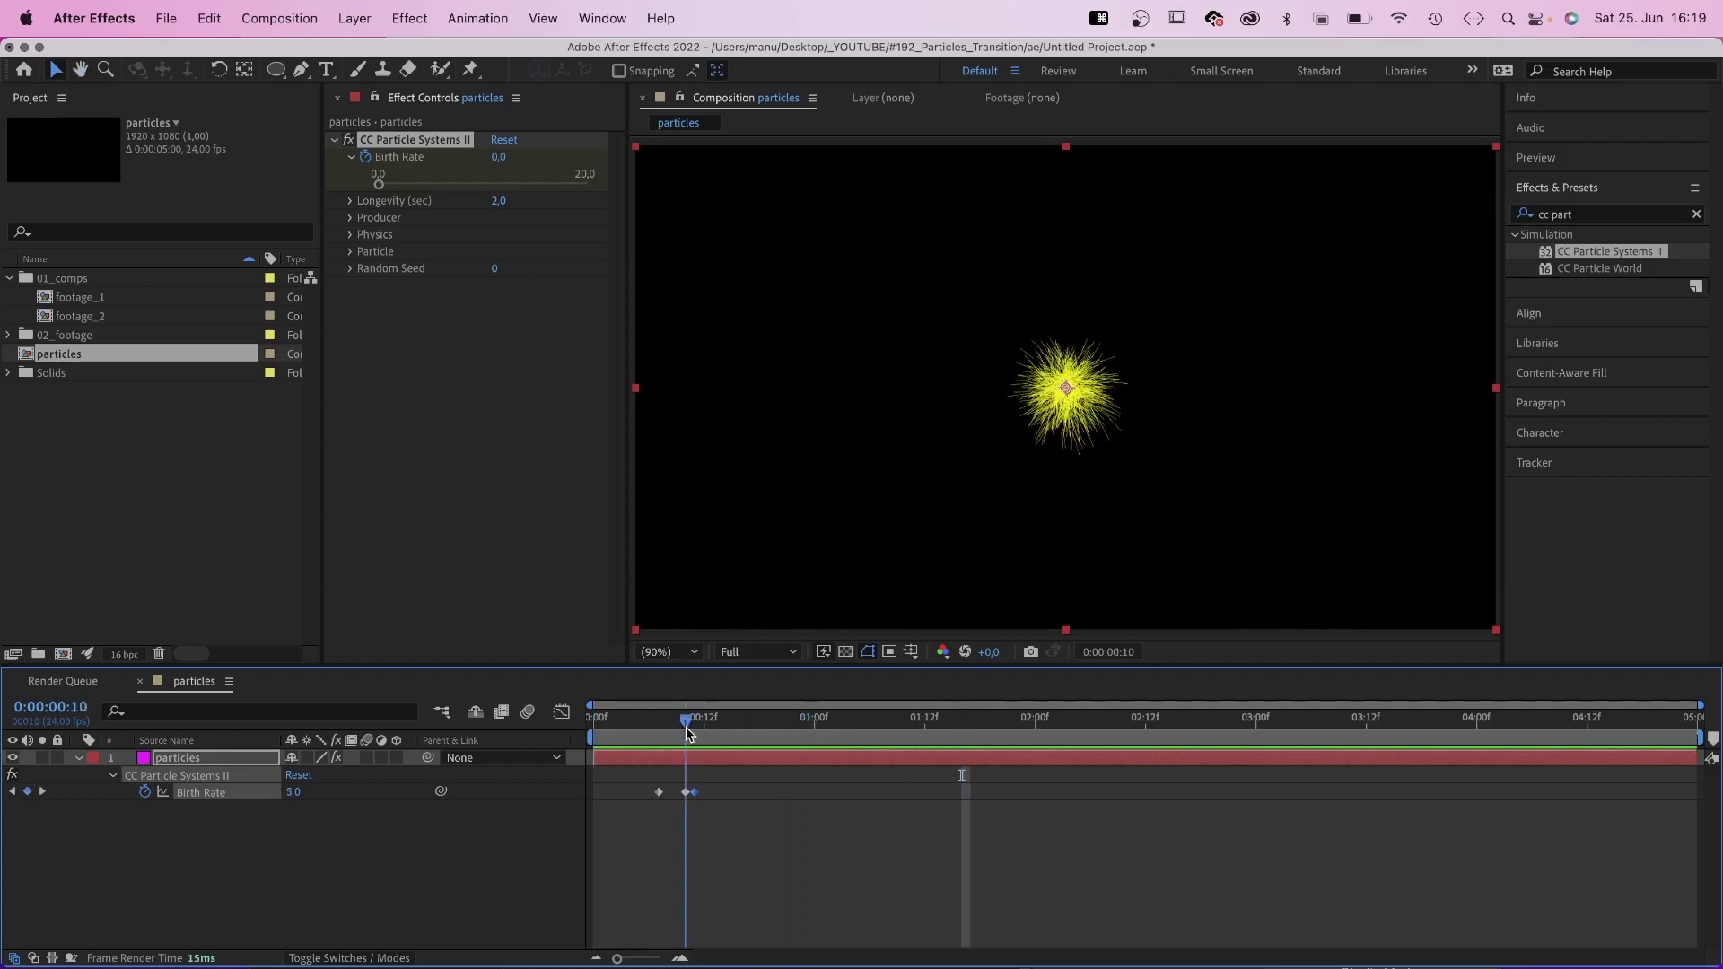
Set particle Longevity to 4 seconds and expand the Physics settings
click(351, 201)
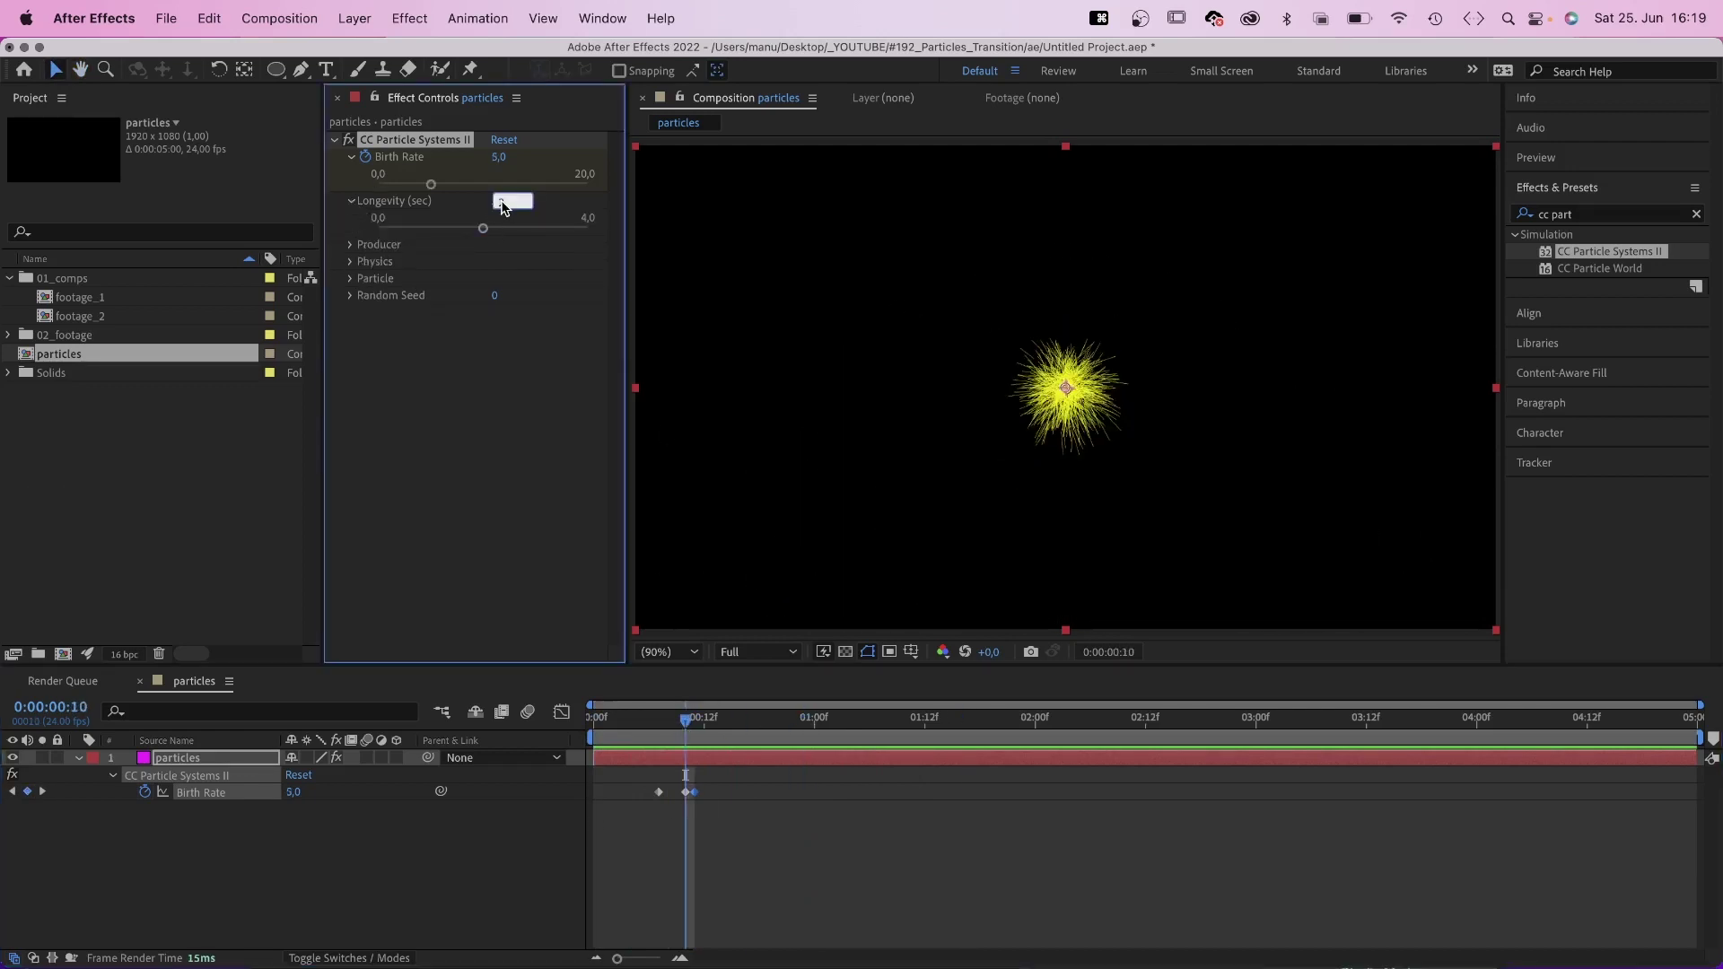
text(4)
key(Return)
drag(687, 718, 846, 717)
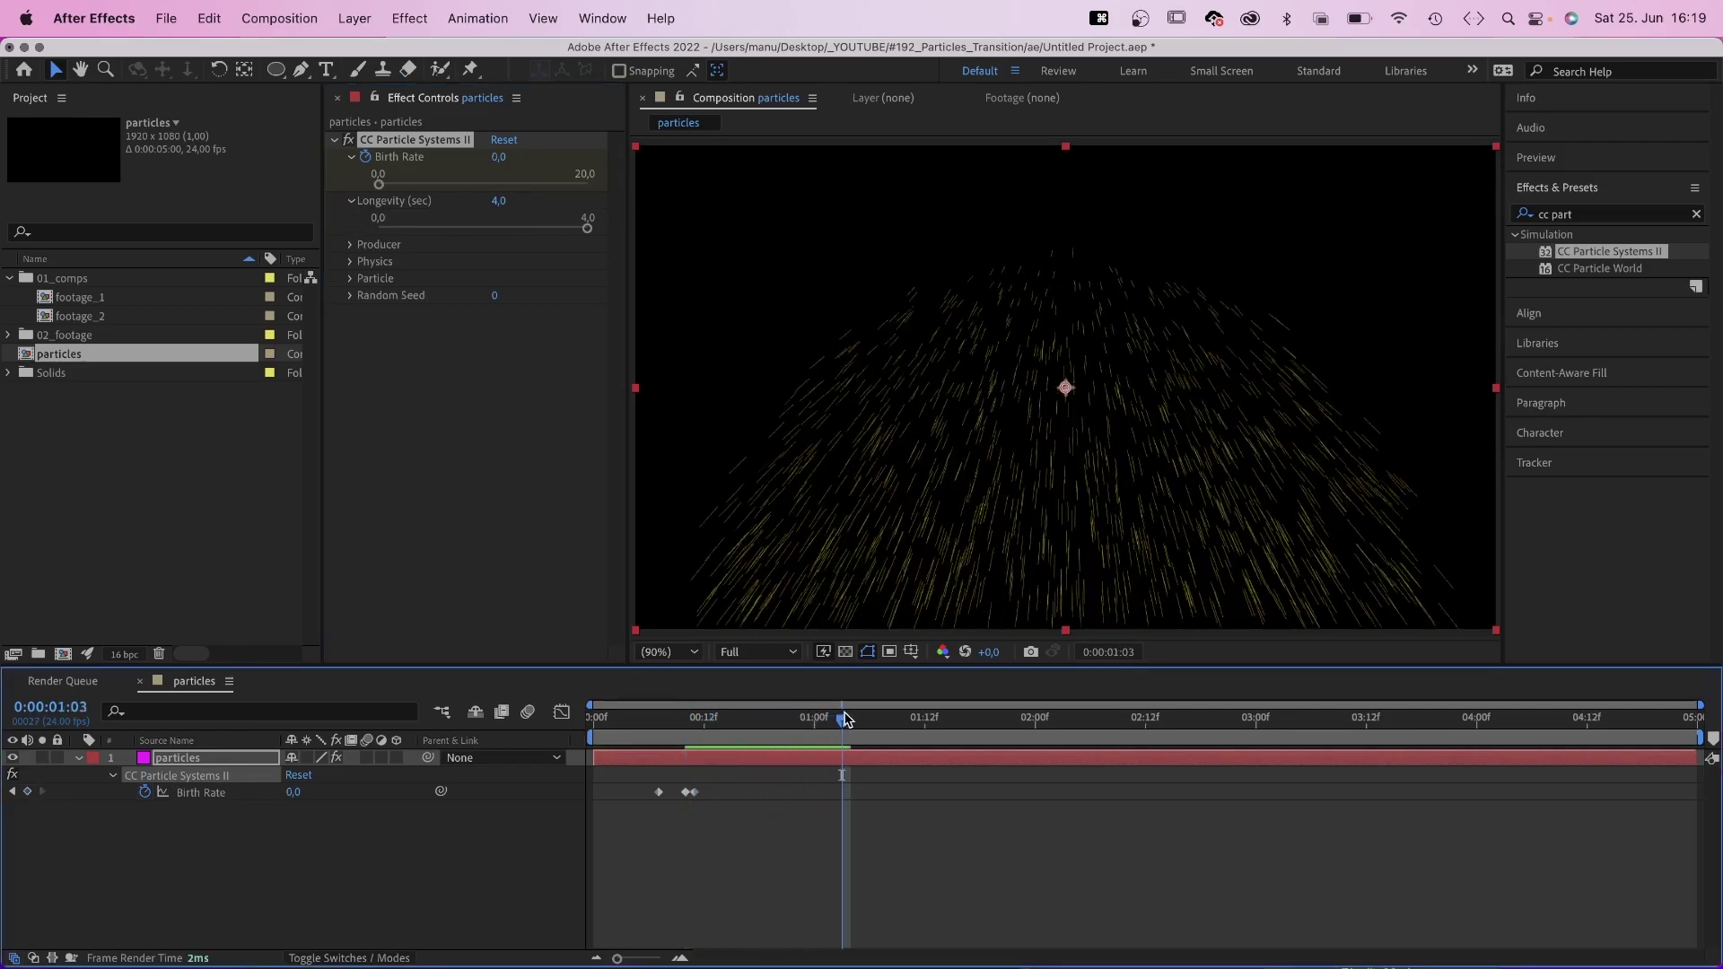
click(351, 262)
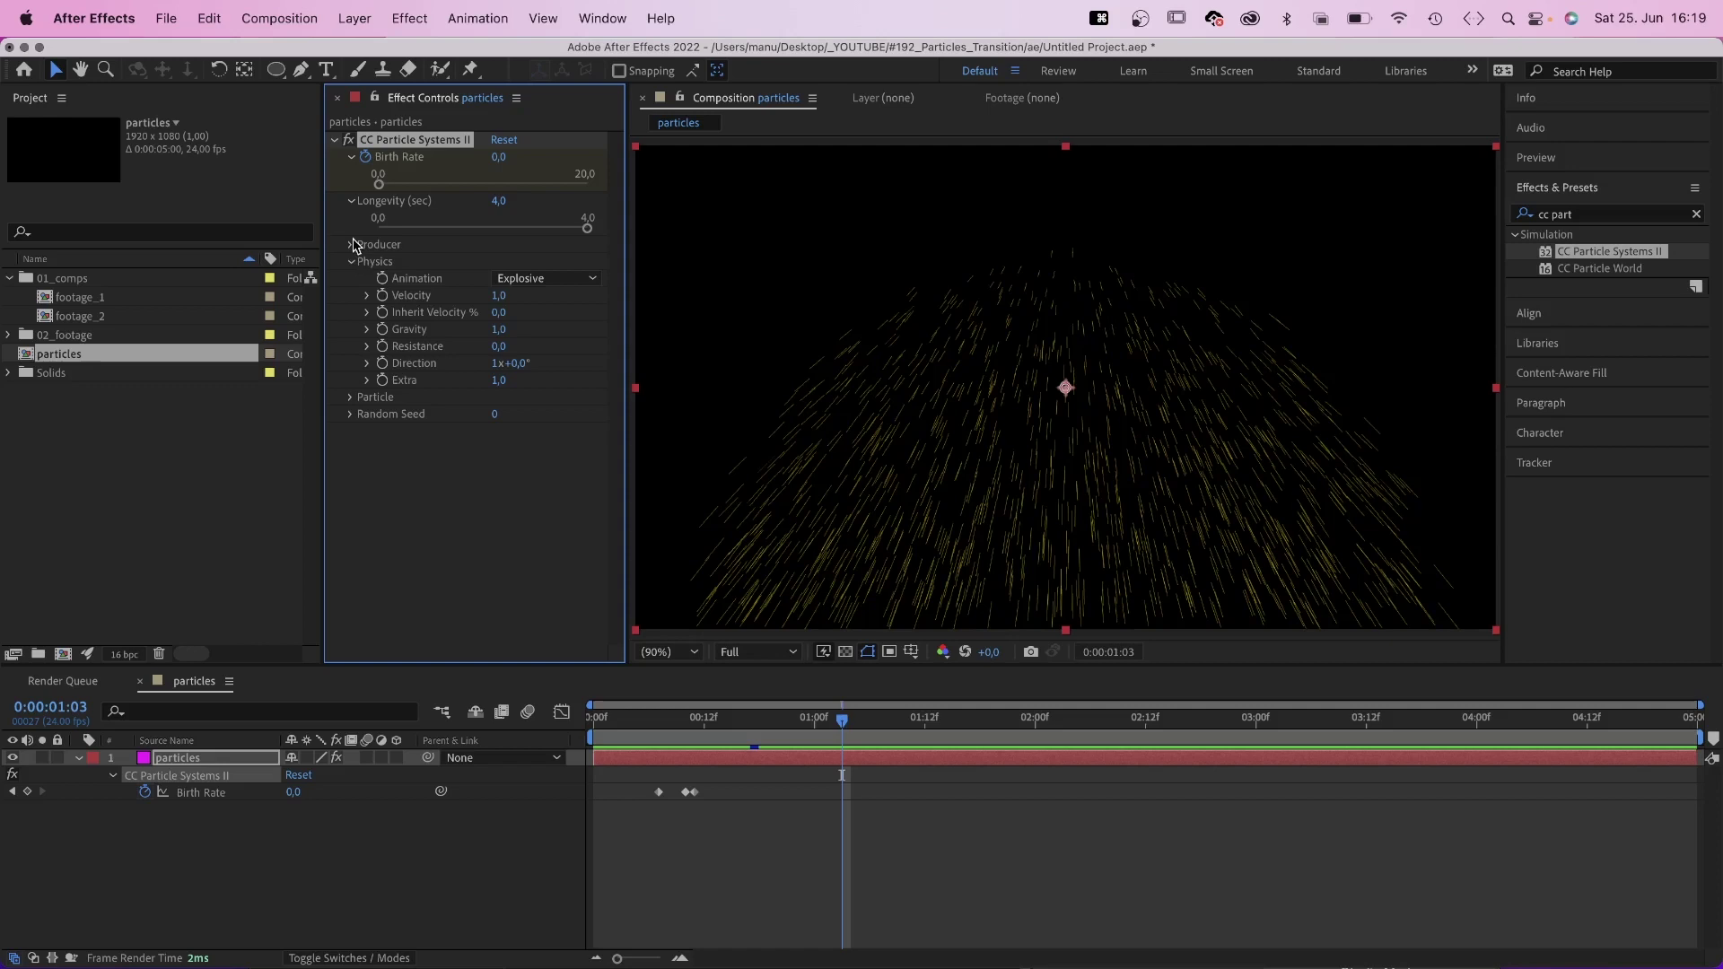
click(351, 245)
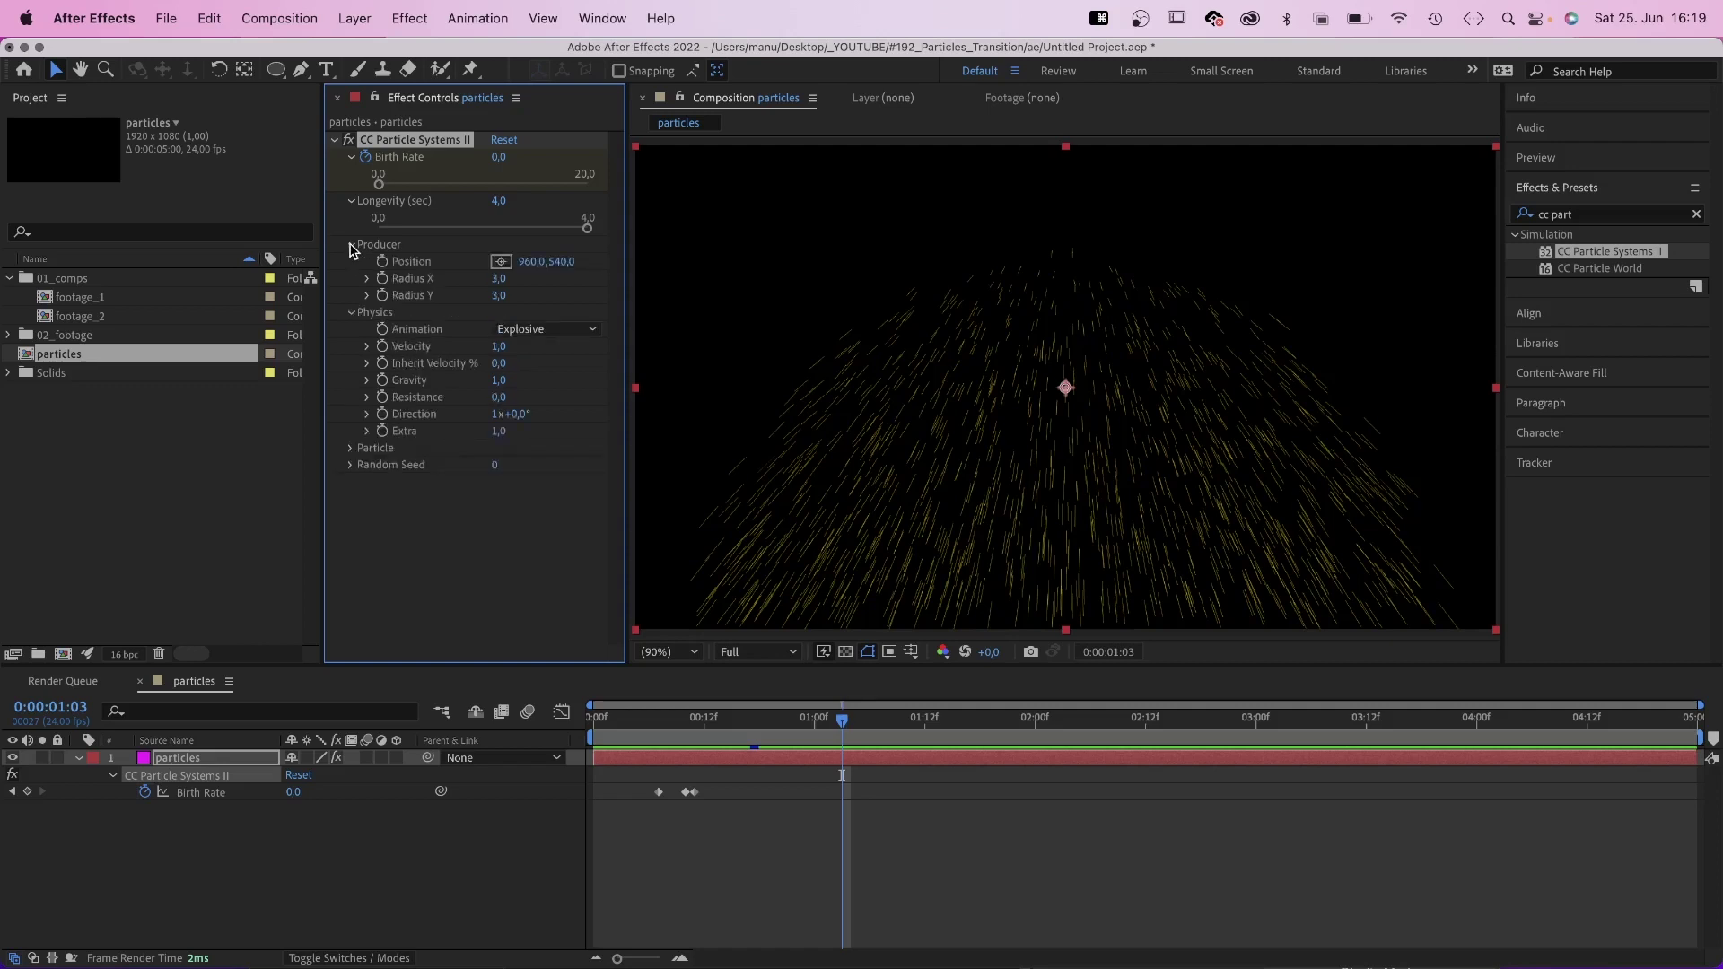
click(351, 245)
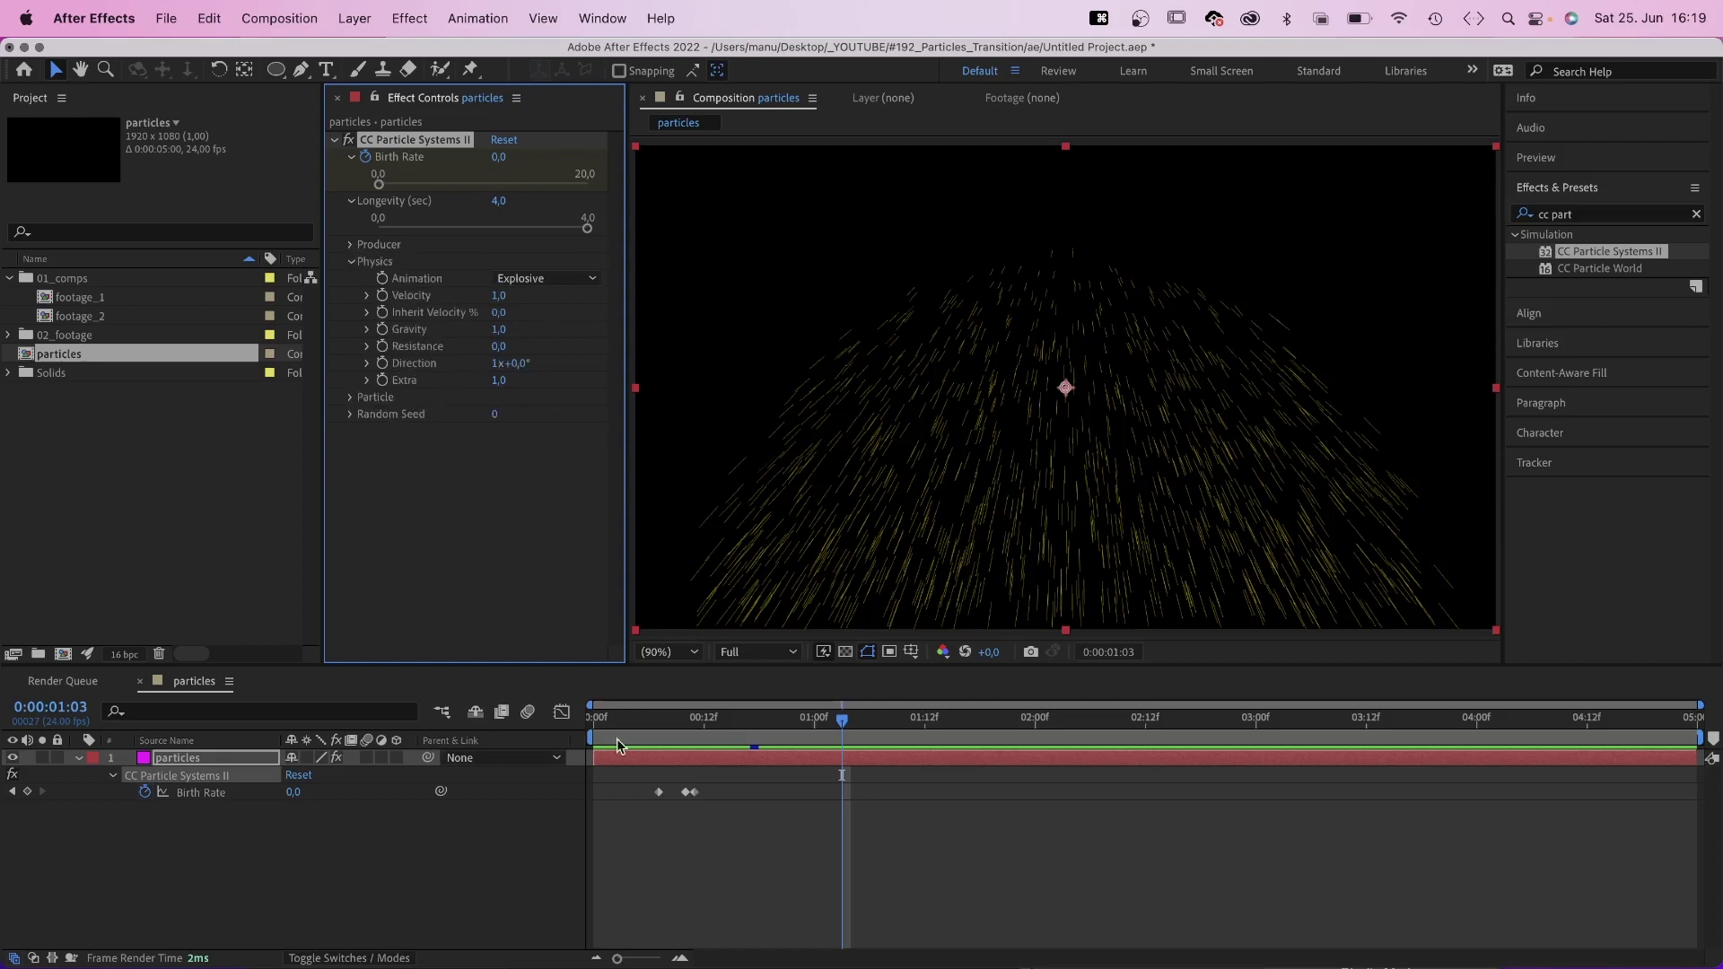
Keyframe Velocity from 1 at frame 7 to 40 at the one-second mark
mouse_move(679, 720)
mouse_down()
mouse_move(646, 722)
mouse_move(660, 725)
mouse_up()
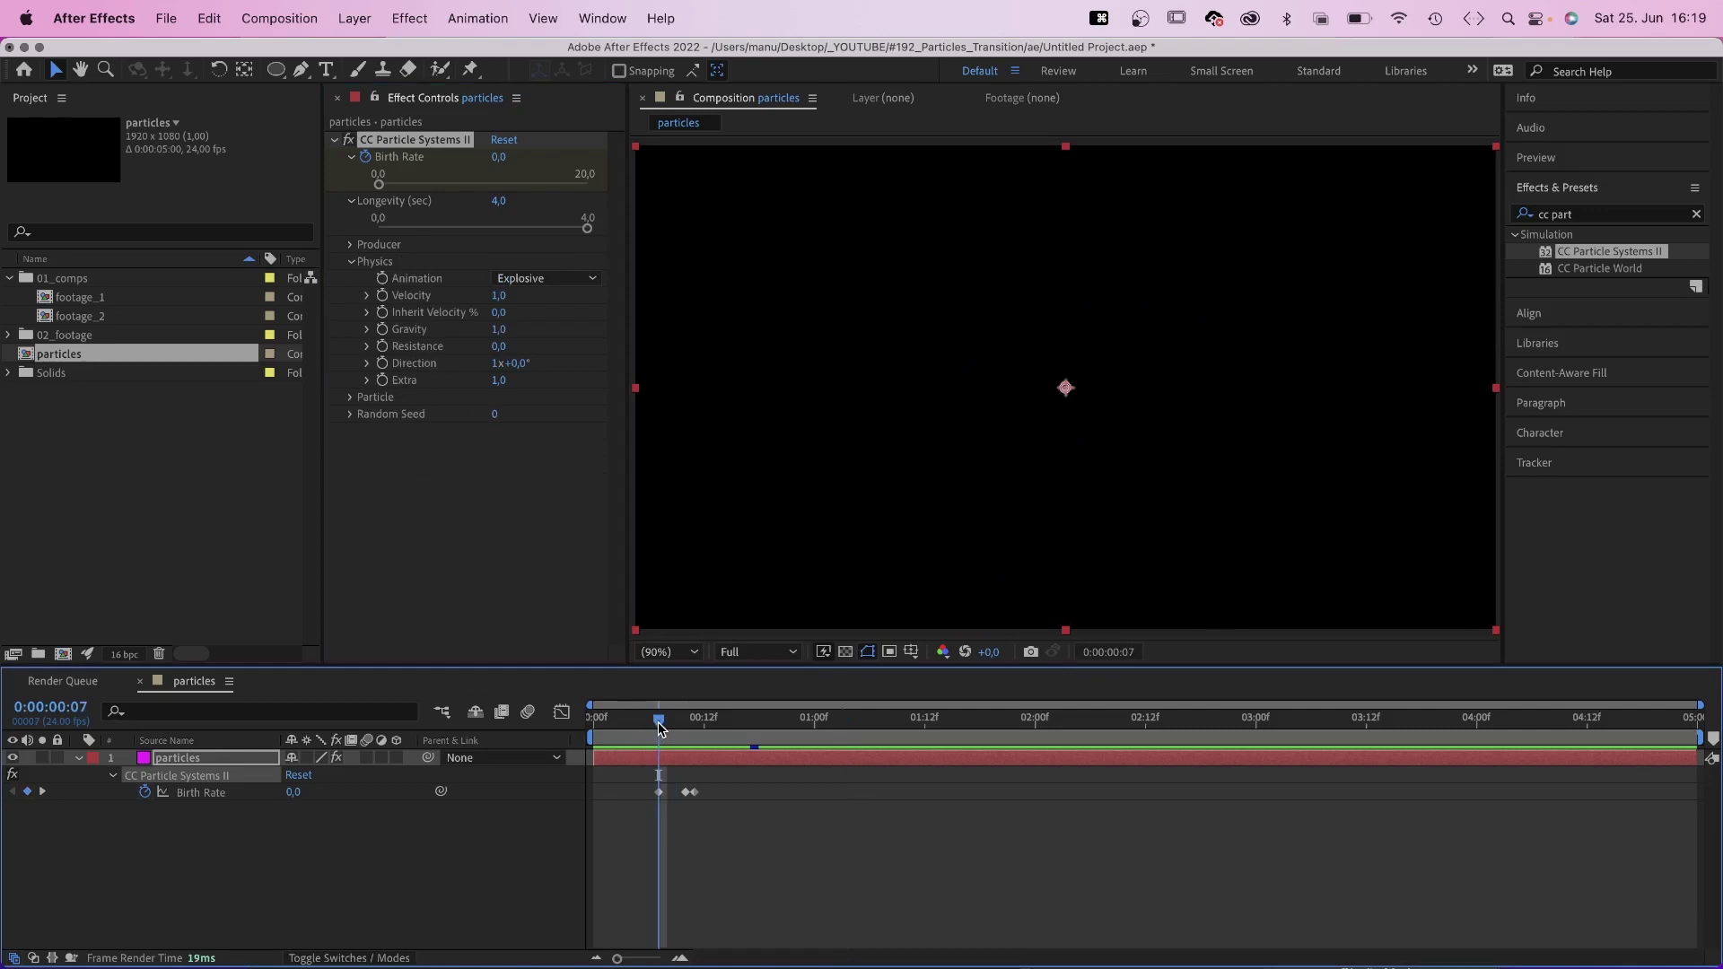
click(381, 299)
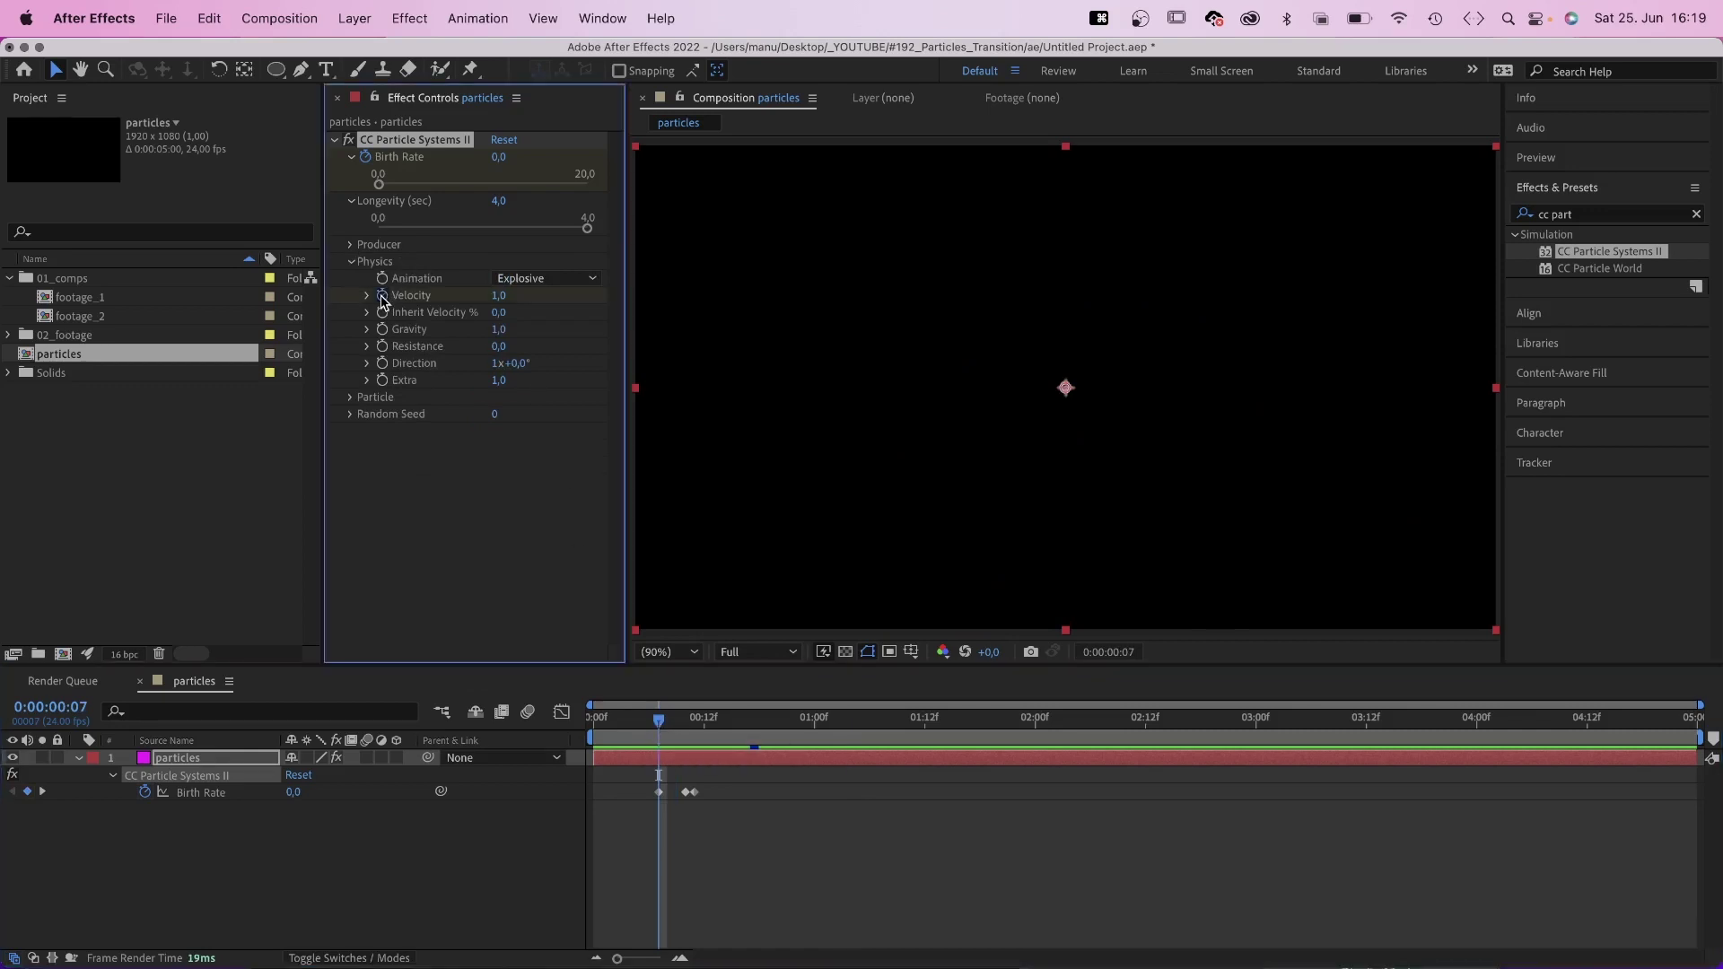
key(u)
key(u)
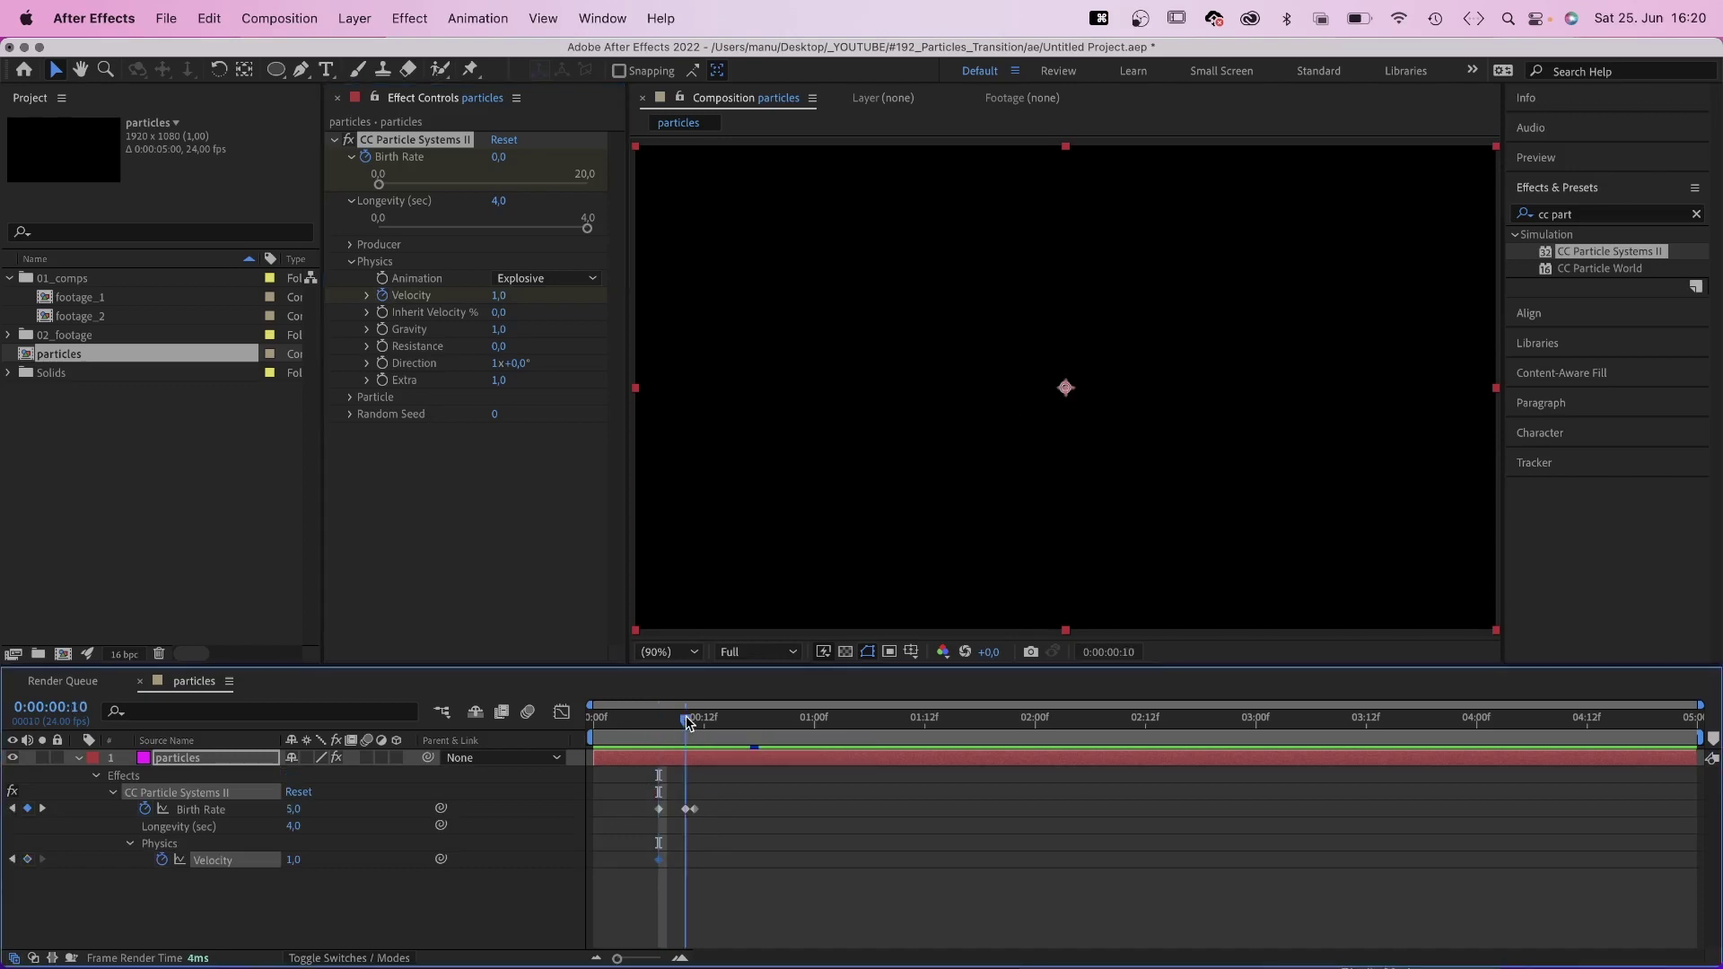
drag(687, 723, 813, 741)
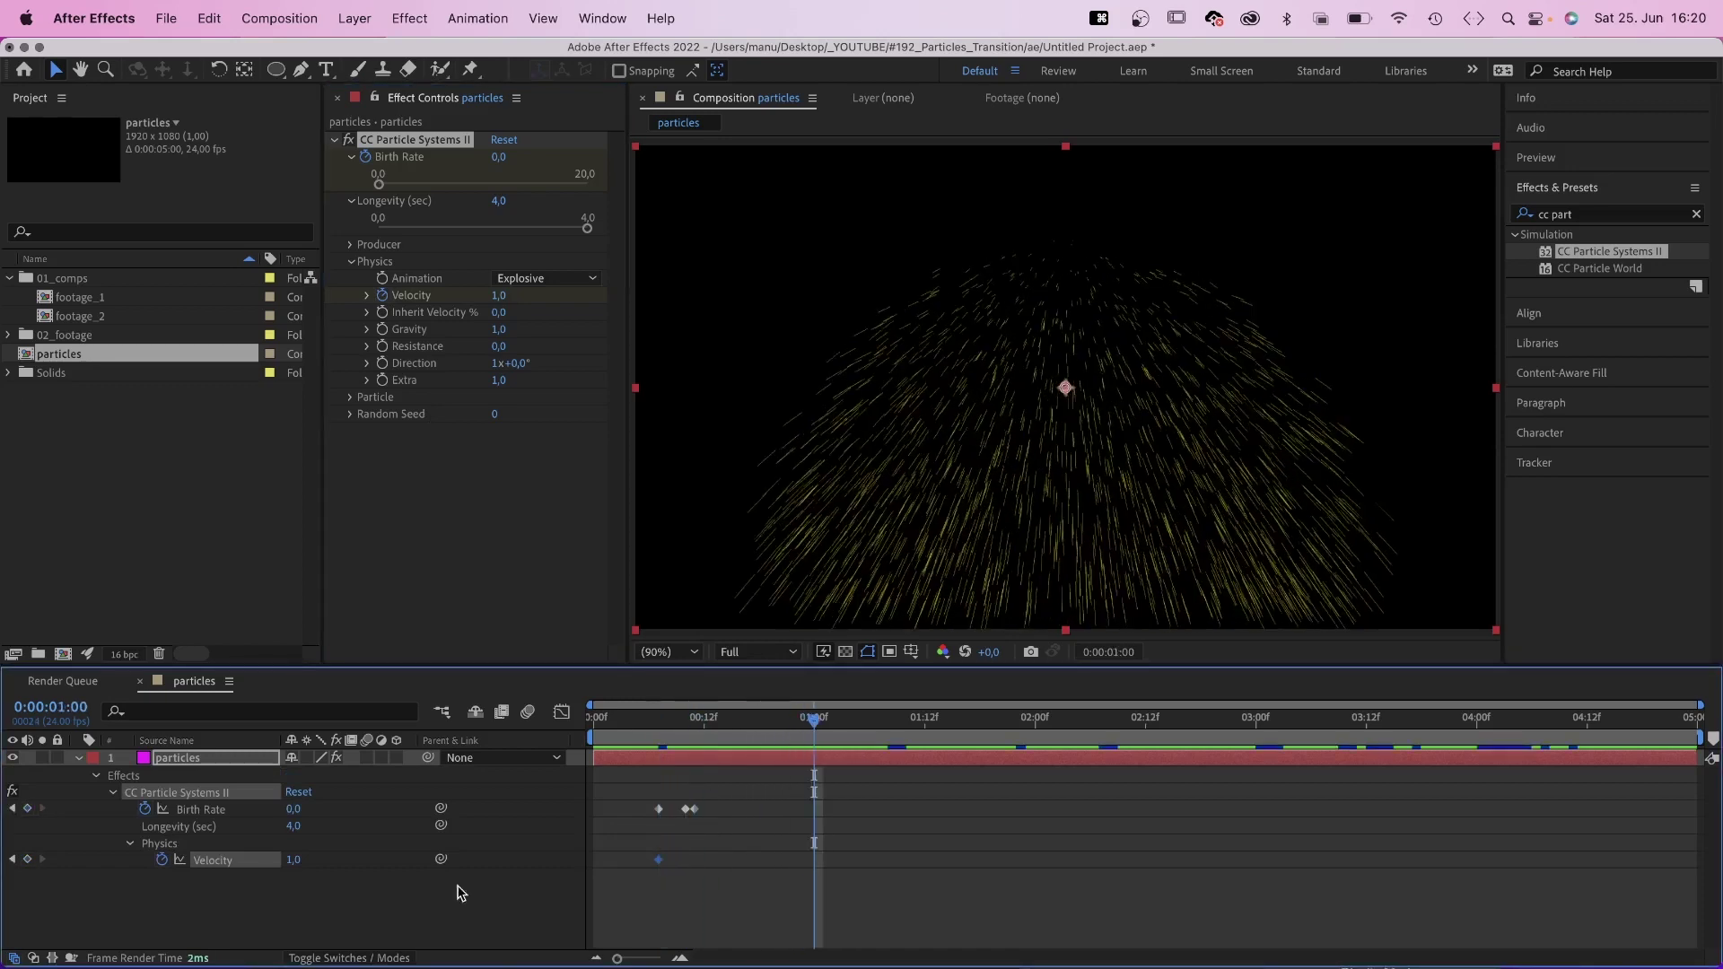
click(295, 861)
text(40)
key(Return)
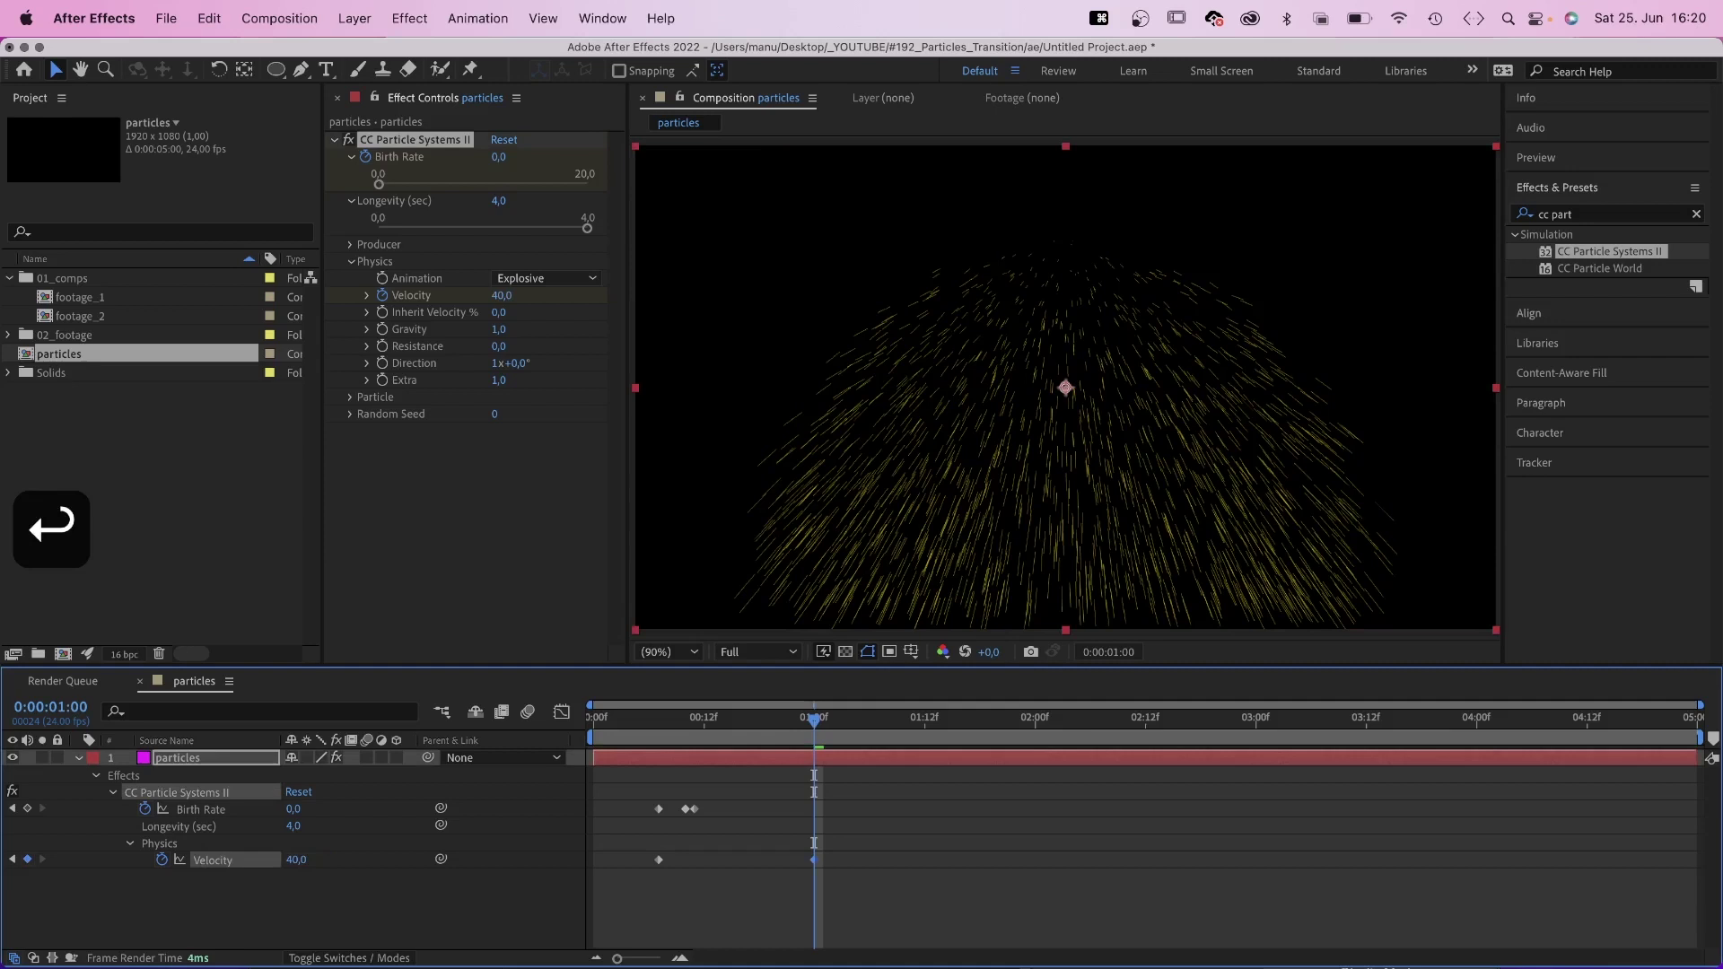
Ease the Velocity curve in the Graph Editor so it accelerates into the one-second keyframe
drag(851, 846, 642, 910)
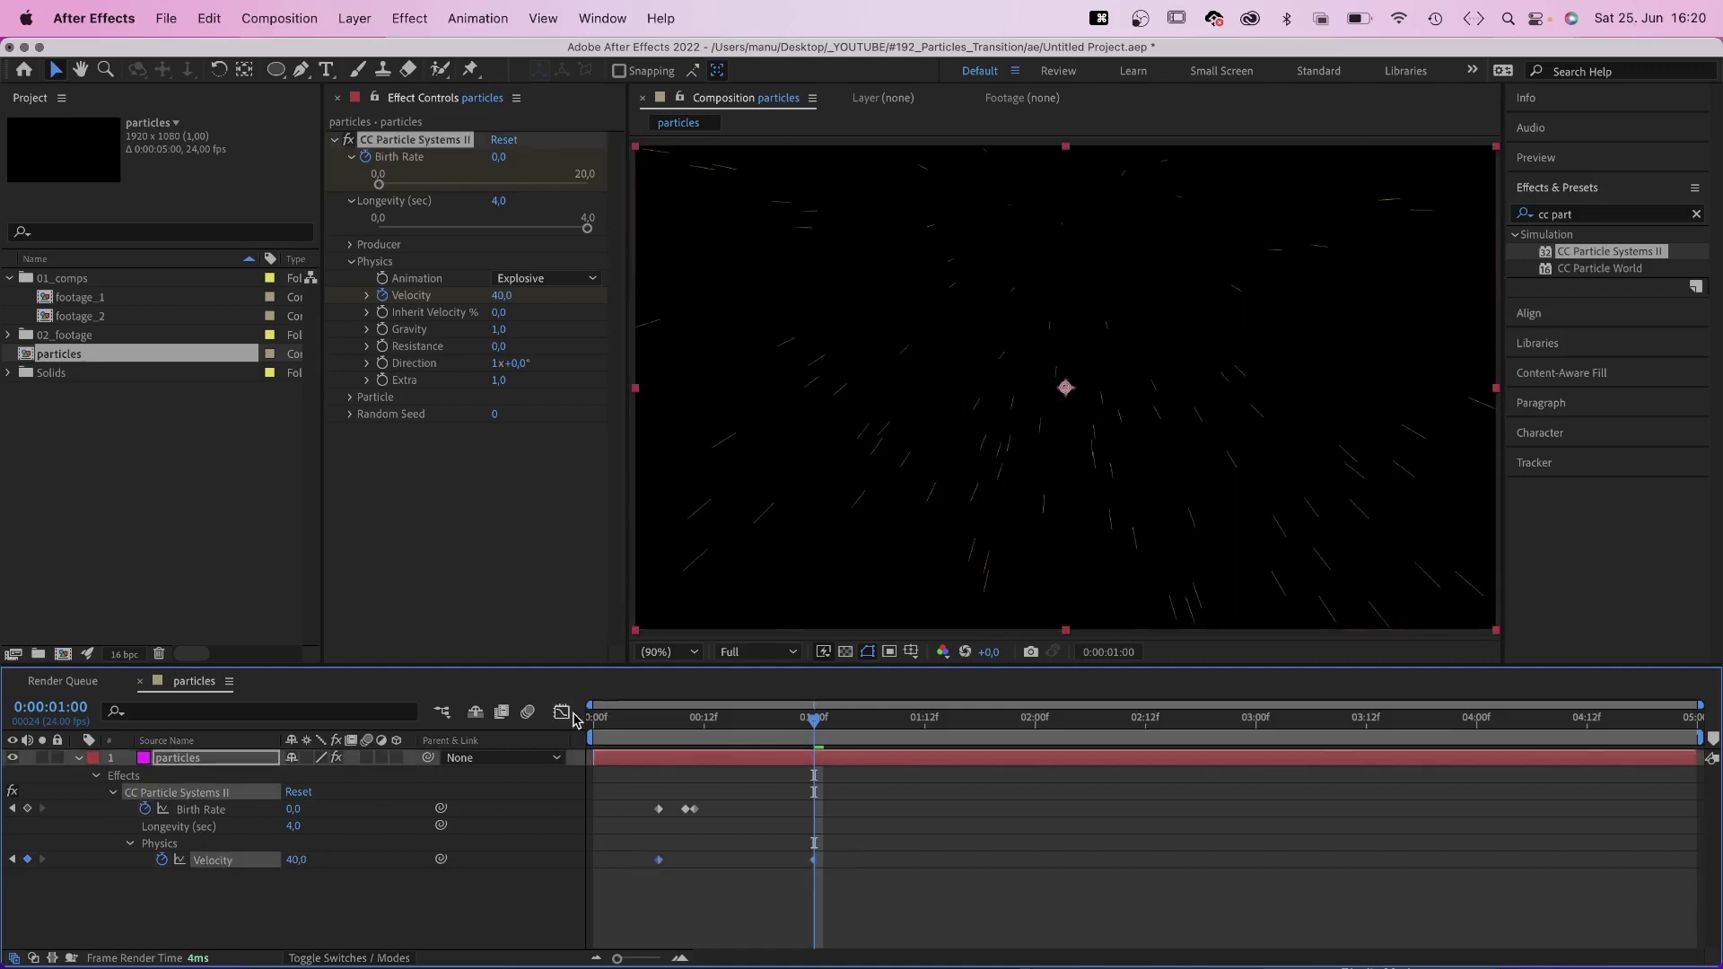
click(562, 713)
click(656, 763)
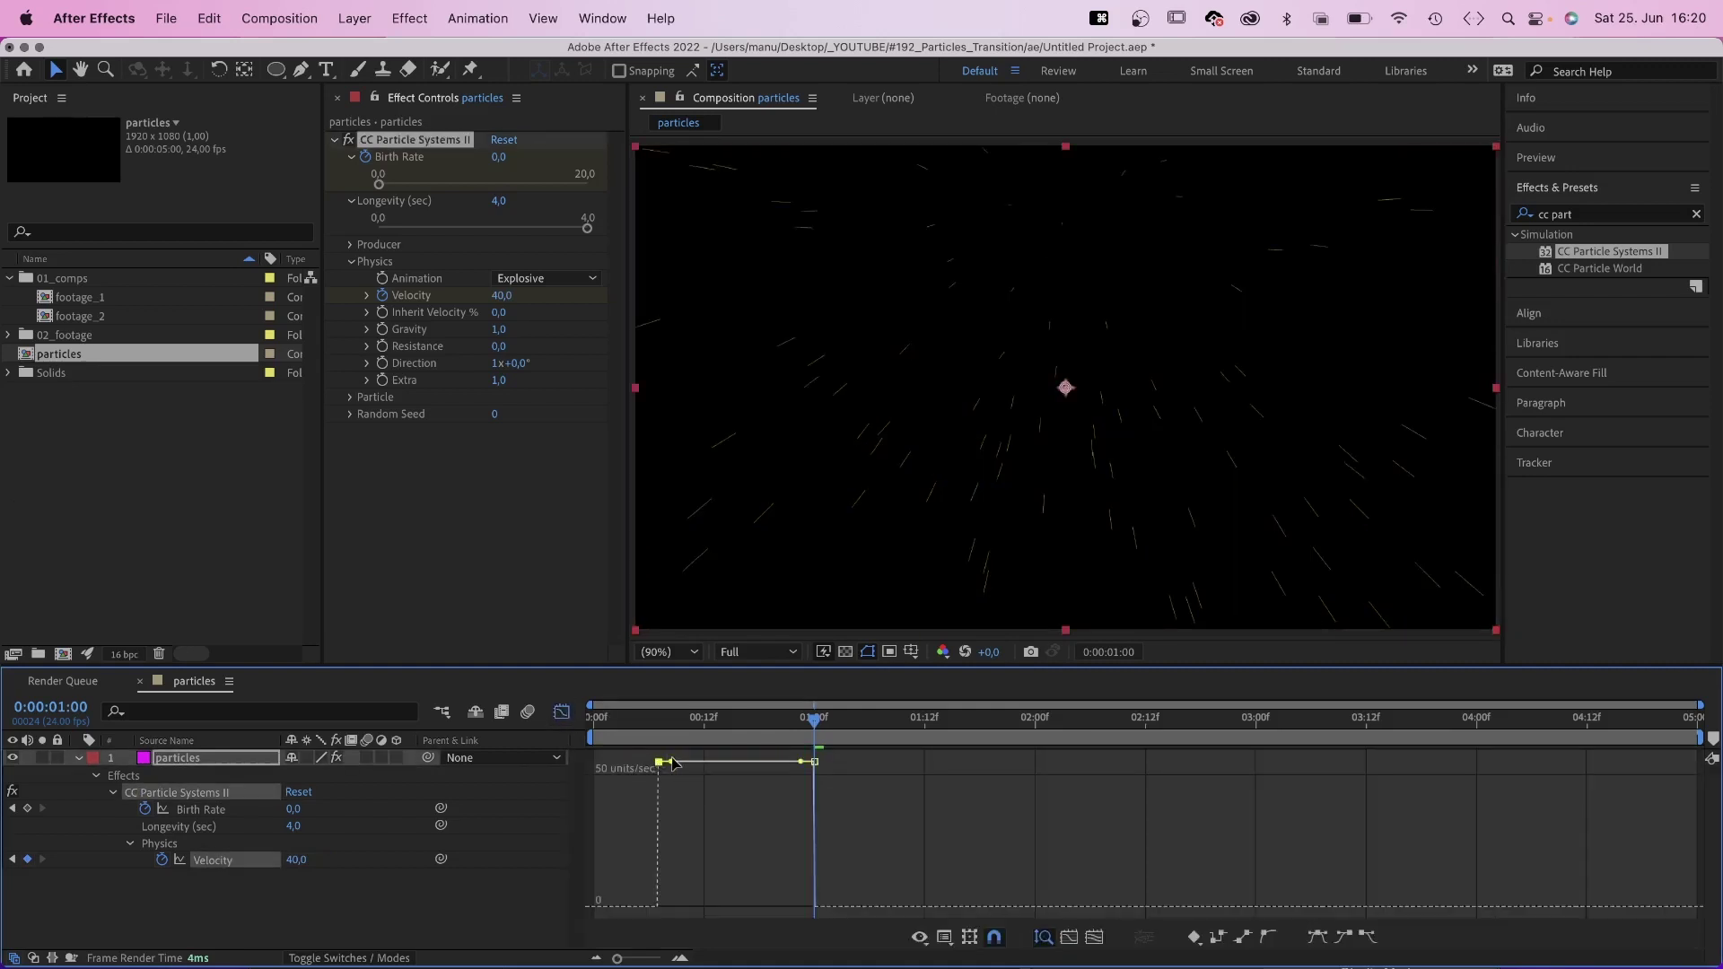
drag(673, 766, 710, 906)
drag(802, 840, 824, 841)
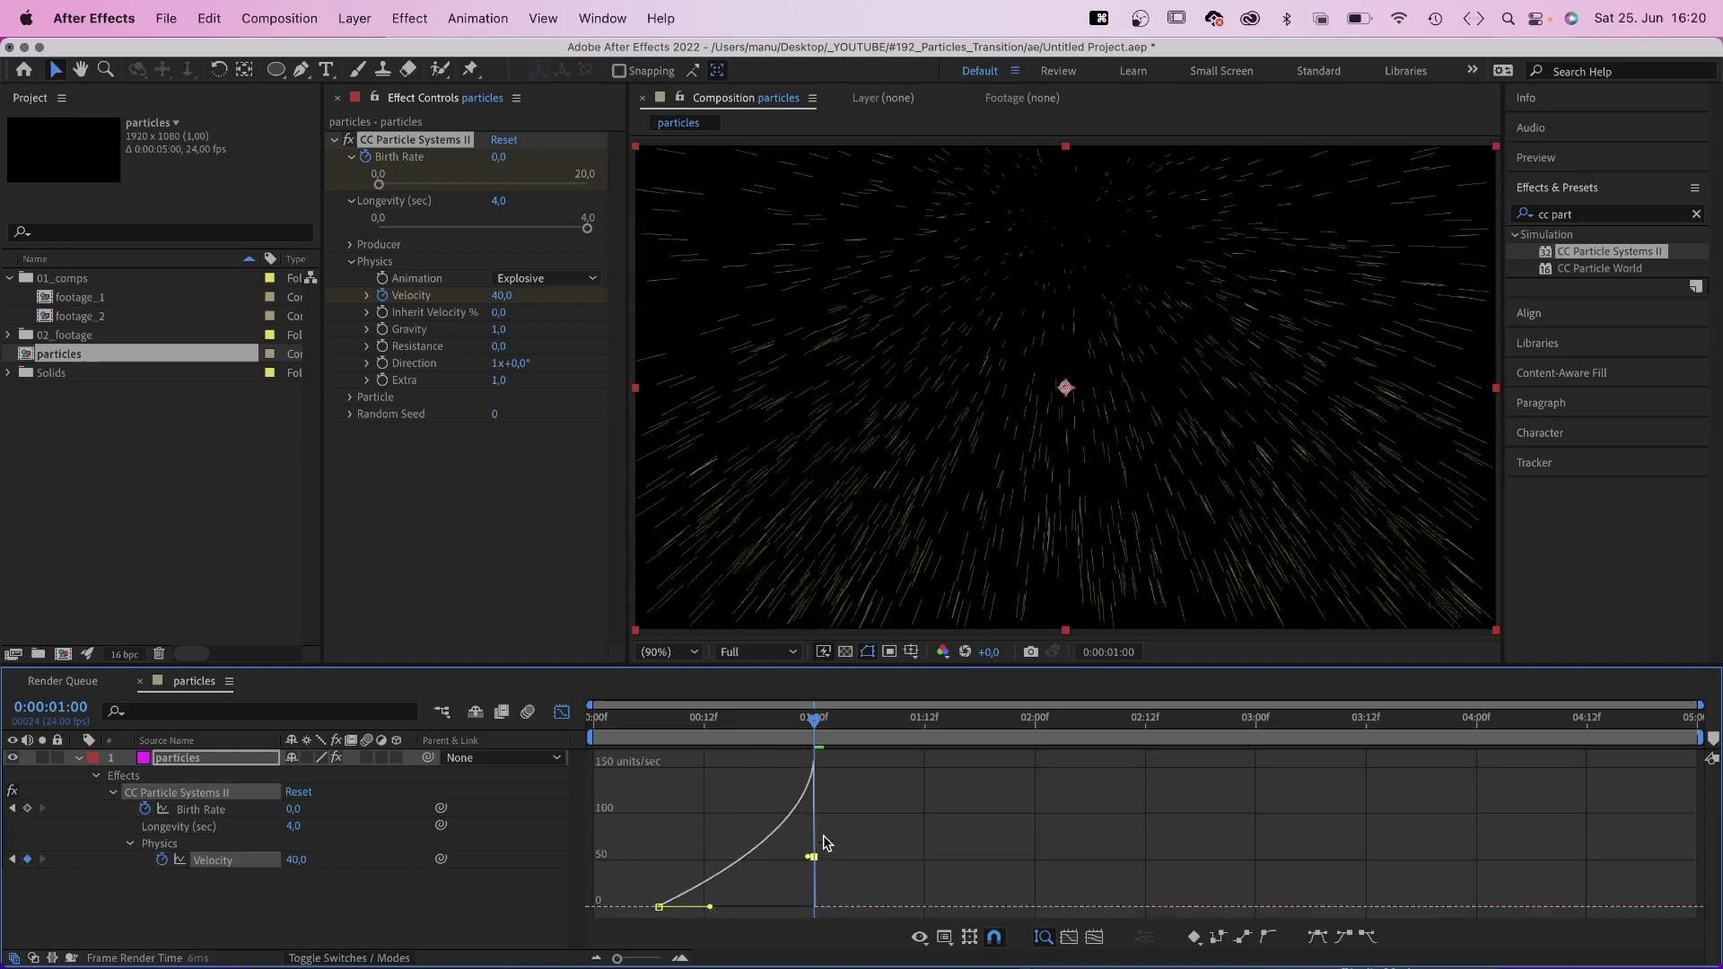
Preview the particle burst from the start
key(Home)
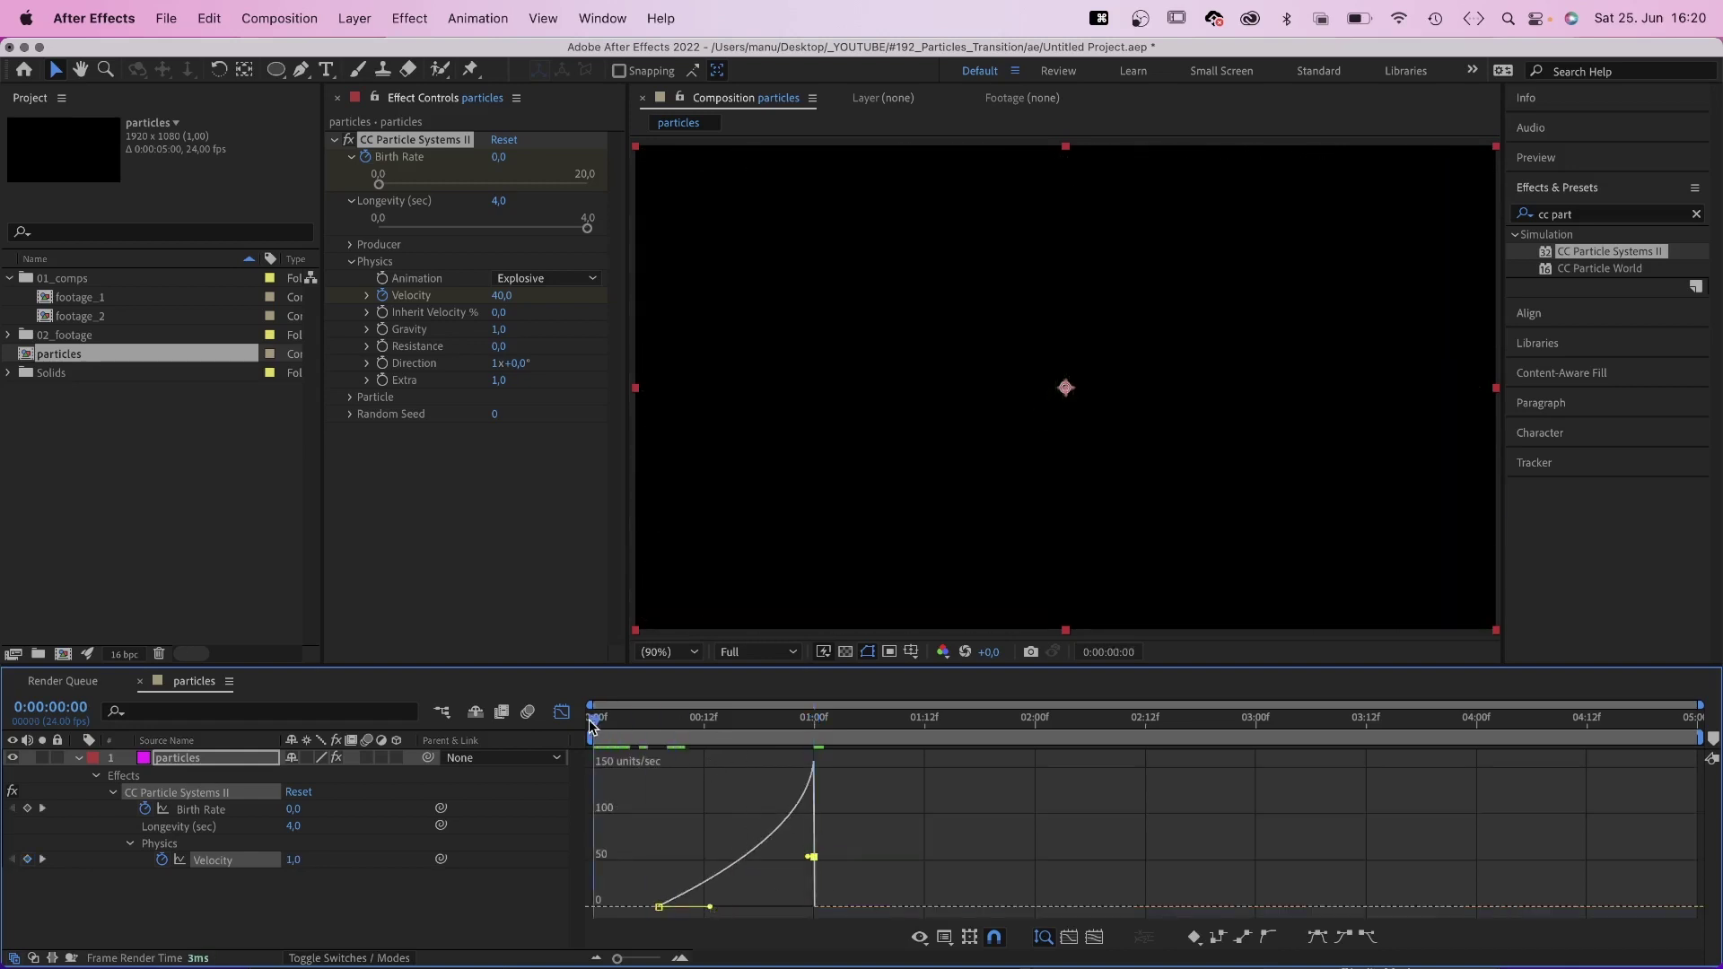
key(shift+F3)
key(space)
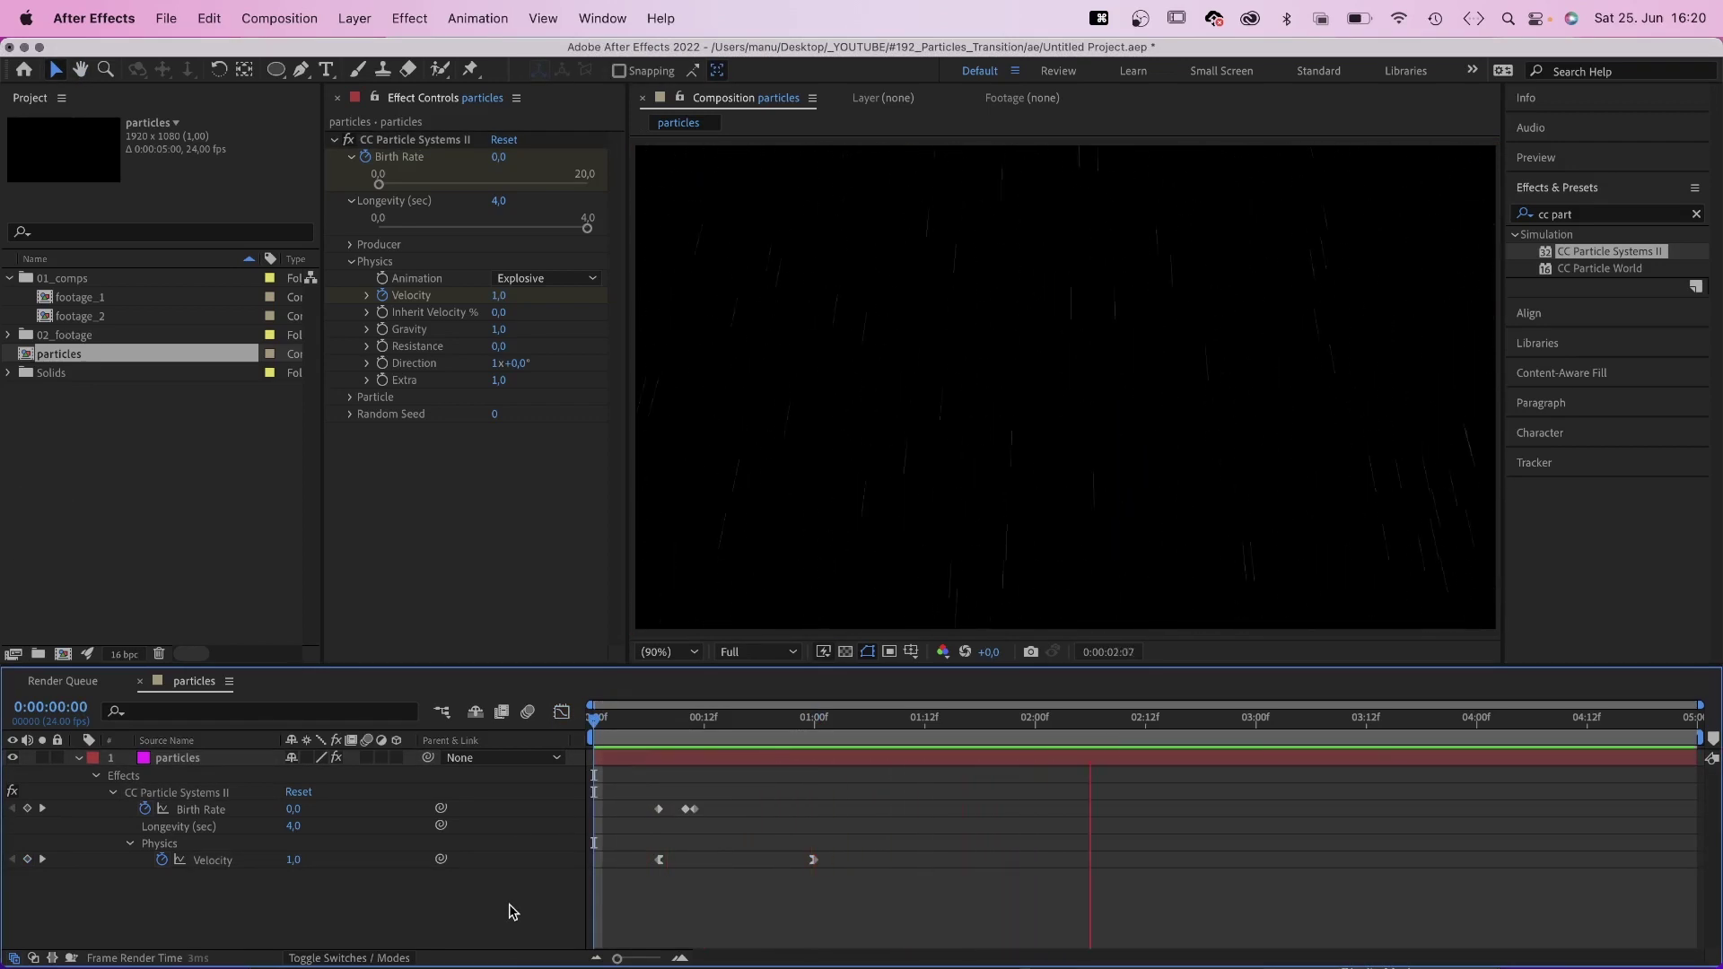
At frame 13, switch the Particle Type to Bubble
key(space)
drag(698, 718, 713, 752)
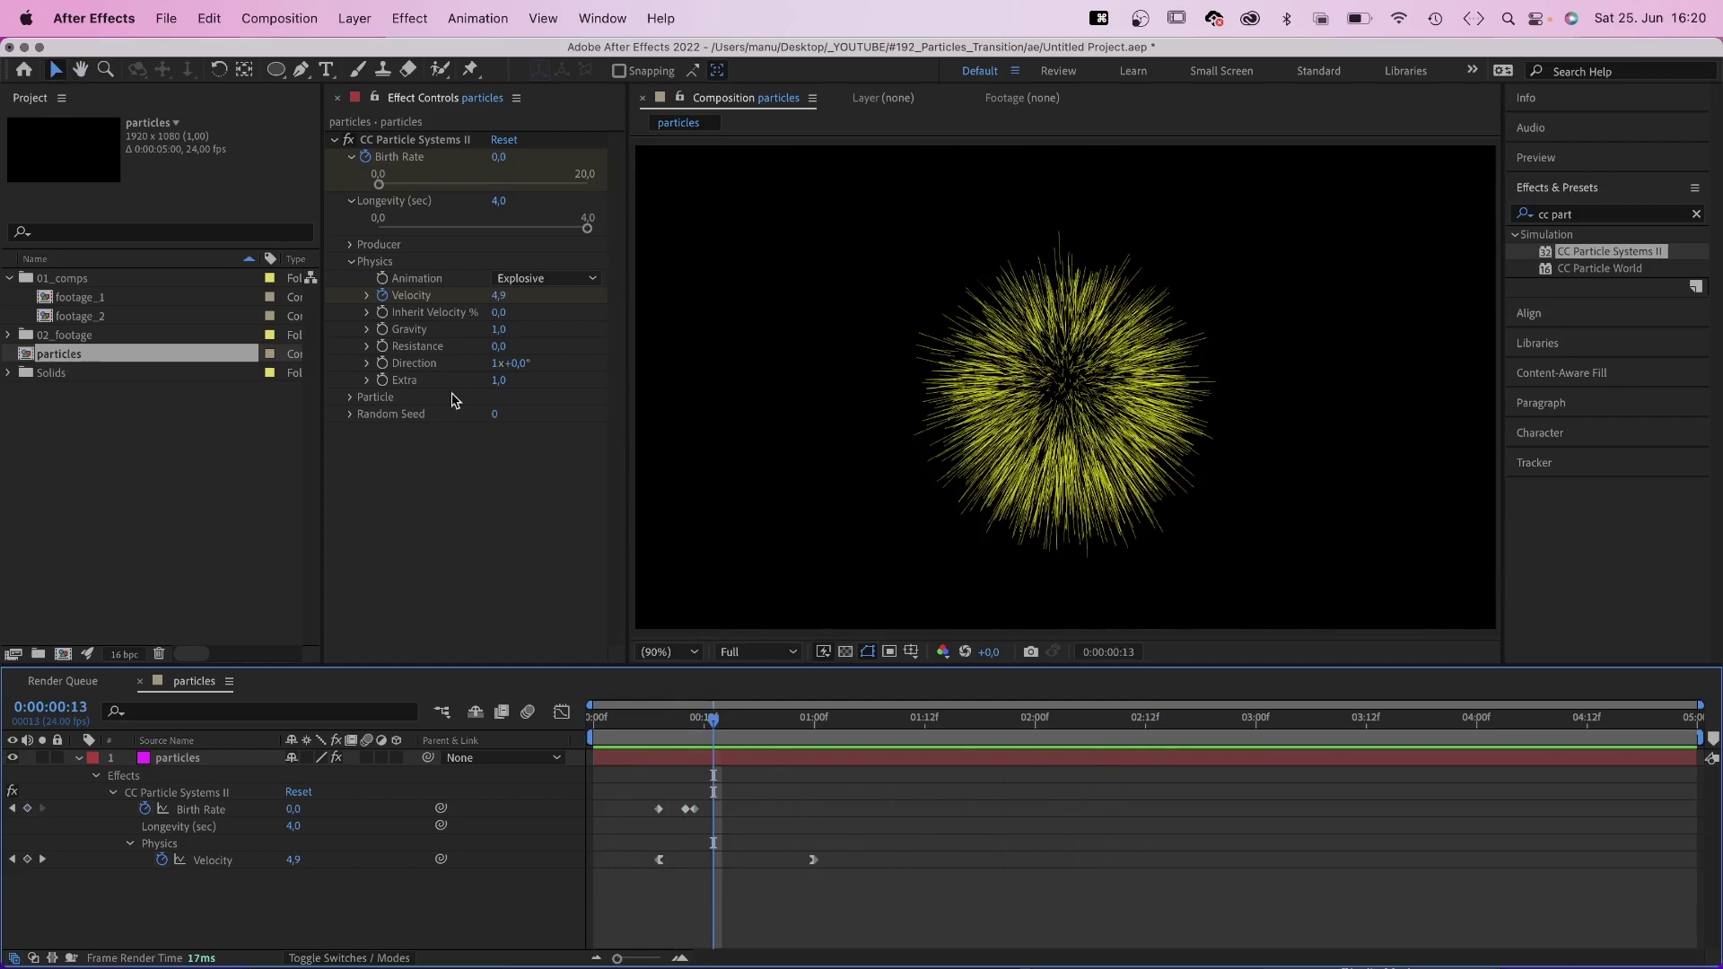
click(351, 397)
click(539, 415)
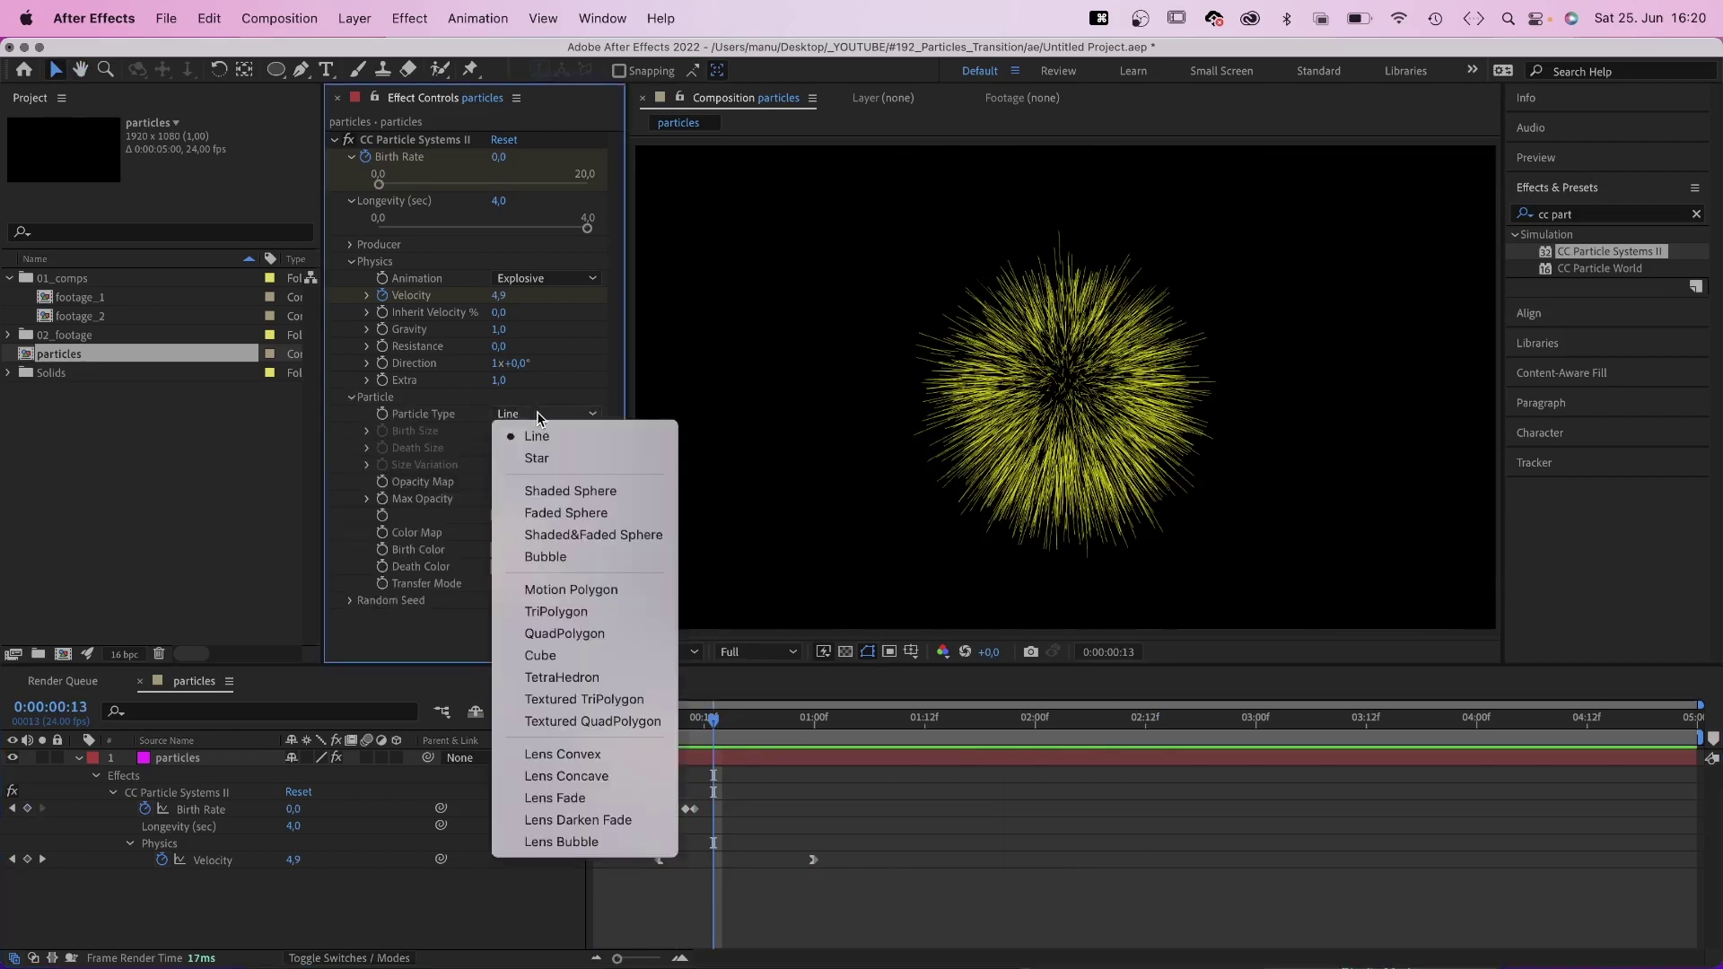
click(505, 557)
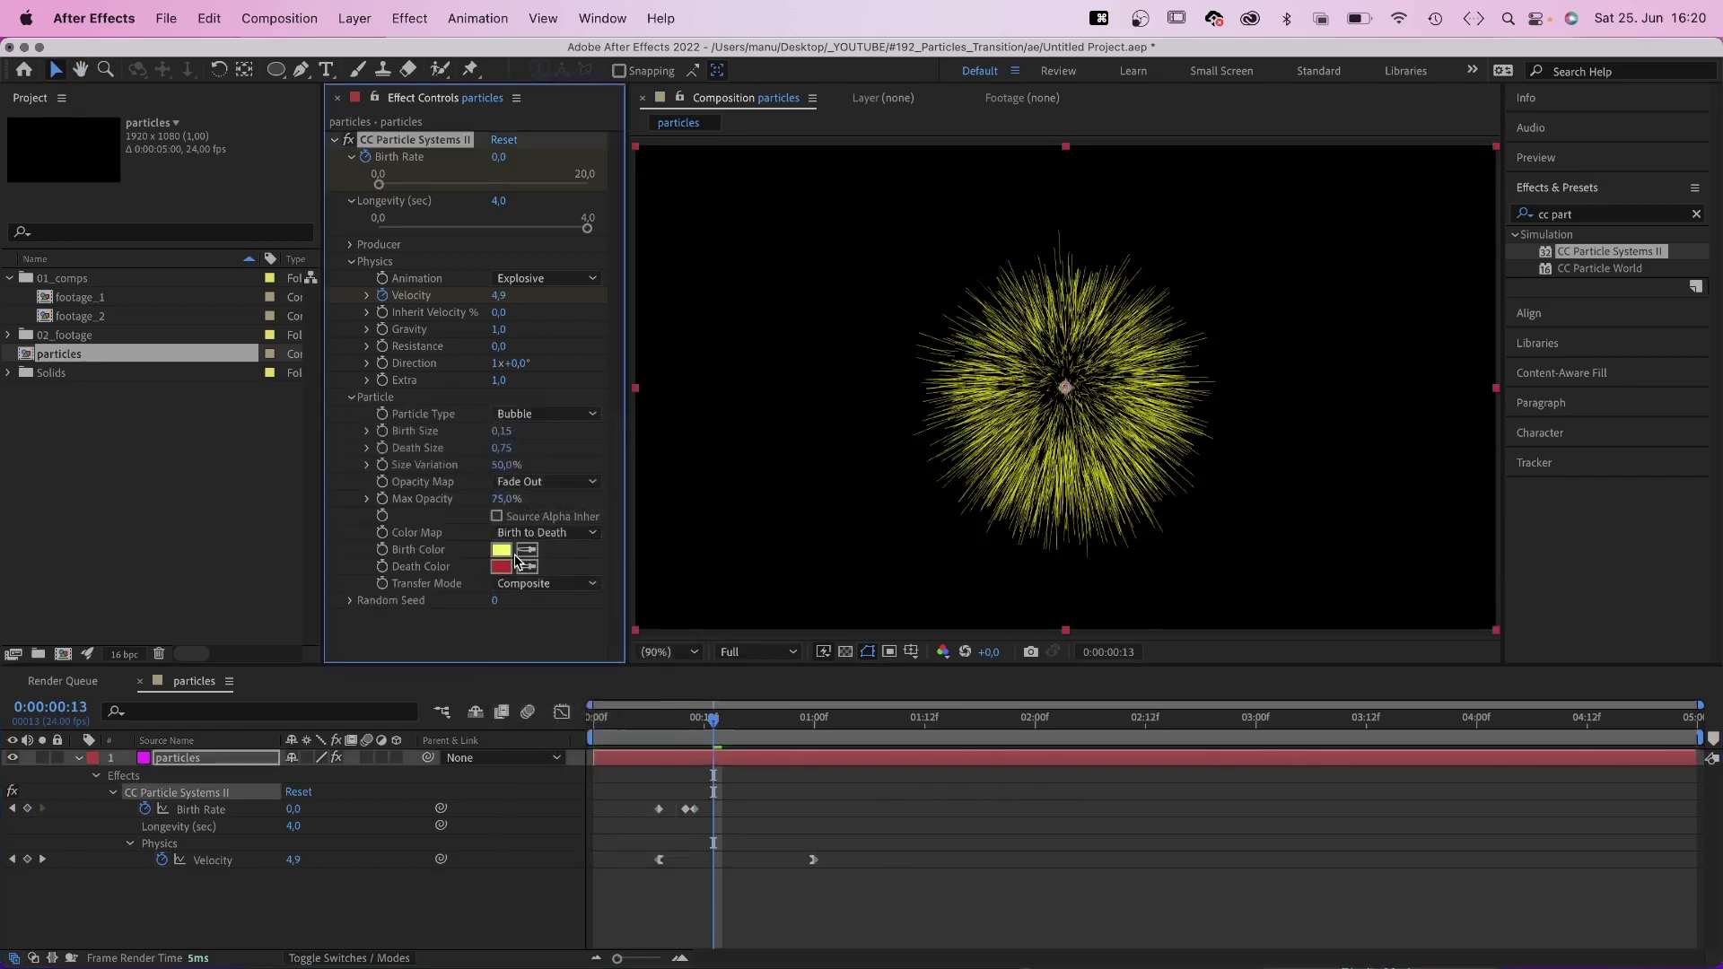
Set Birth Size 0,50, Death Size 8 and Size Variation 80%
text(0,5)
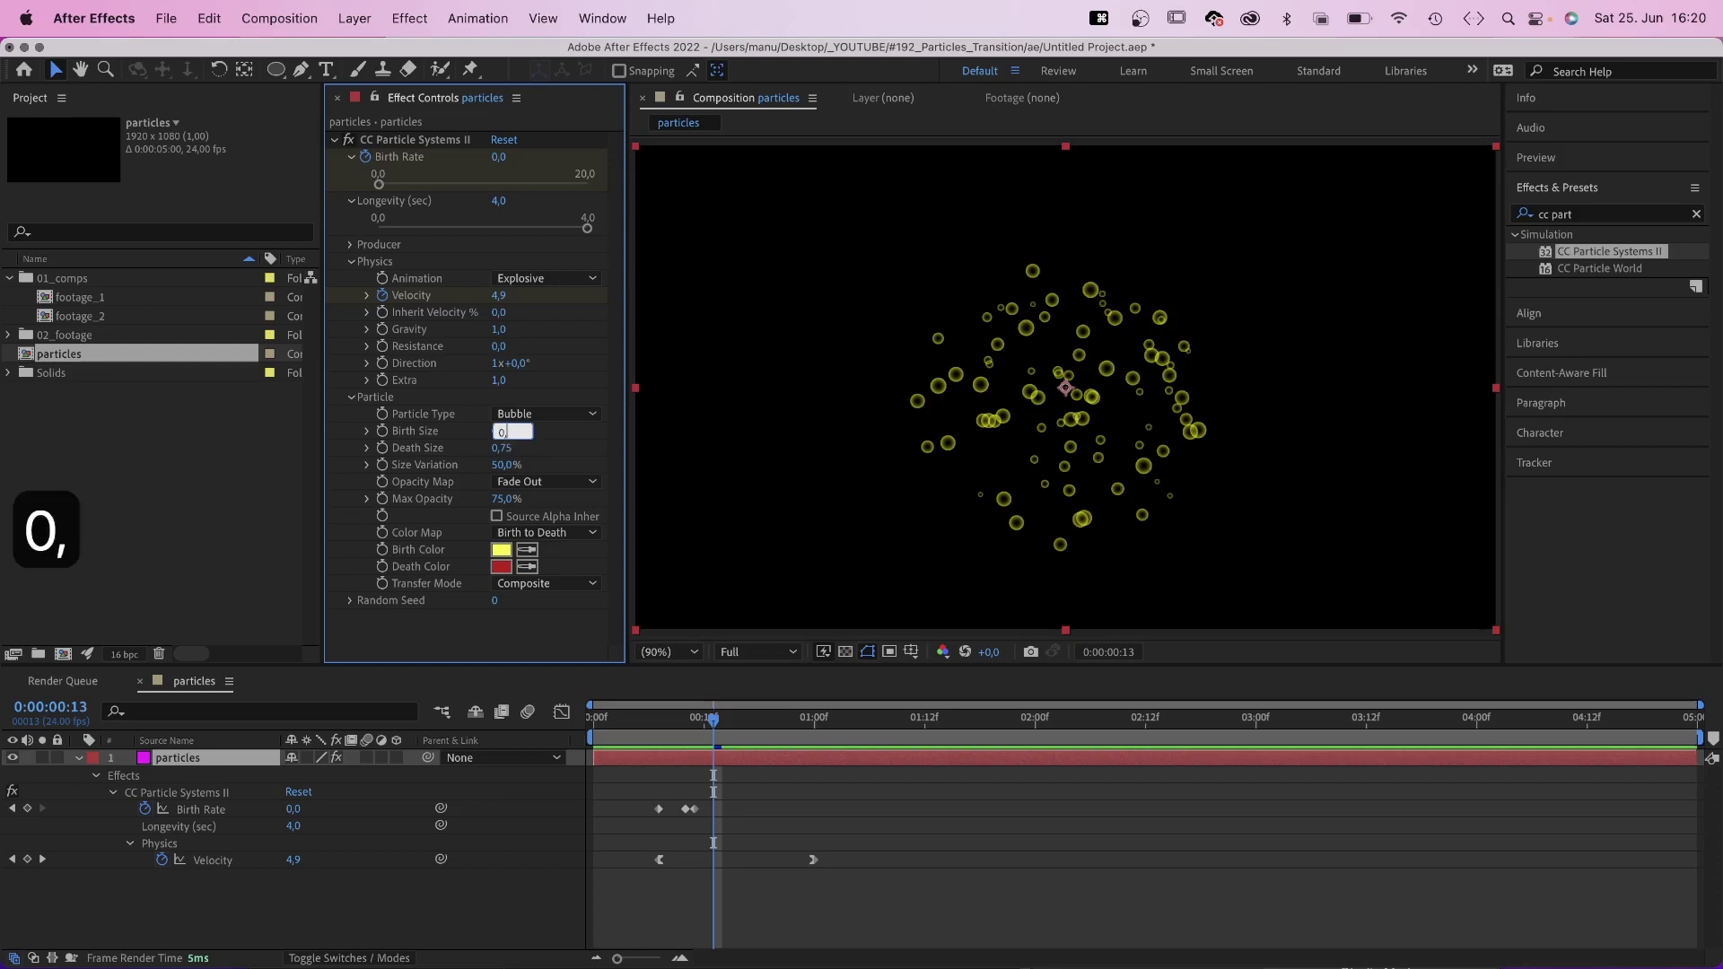
key(Return)
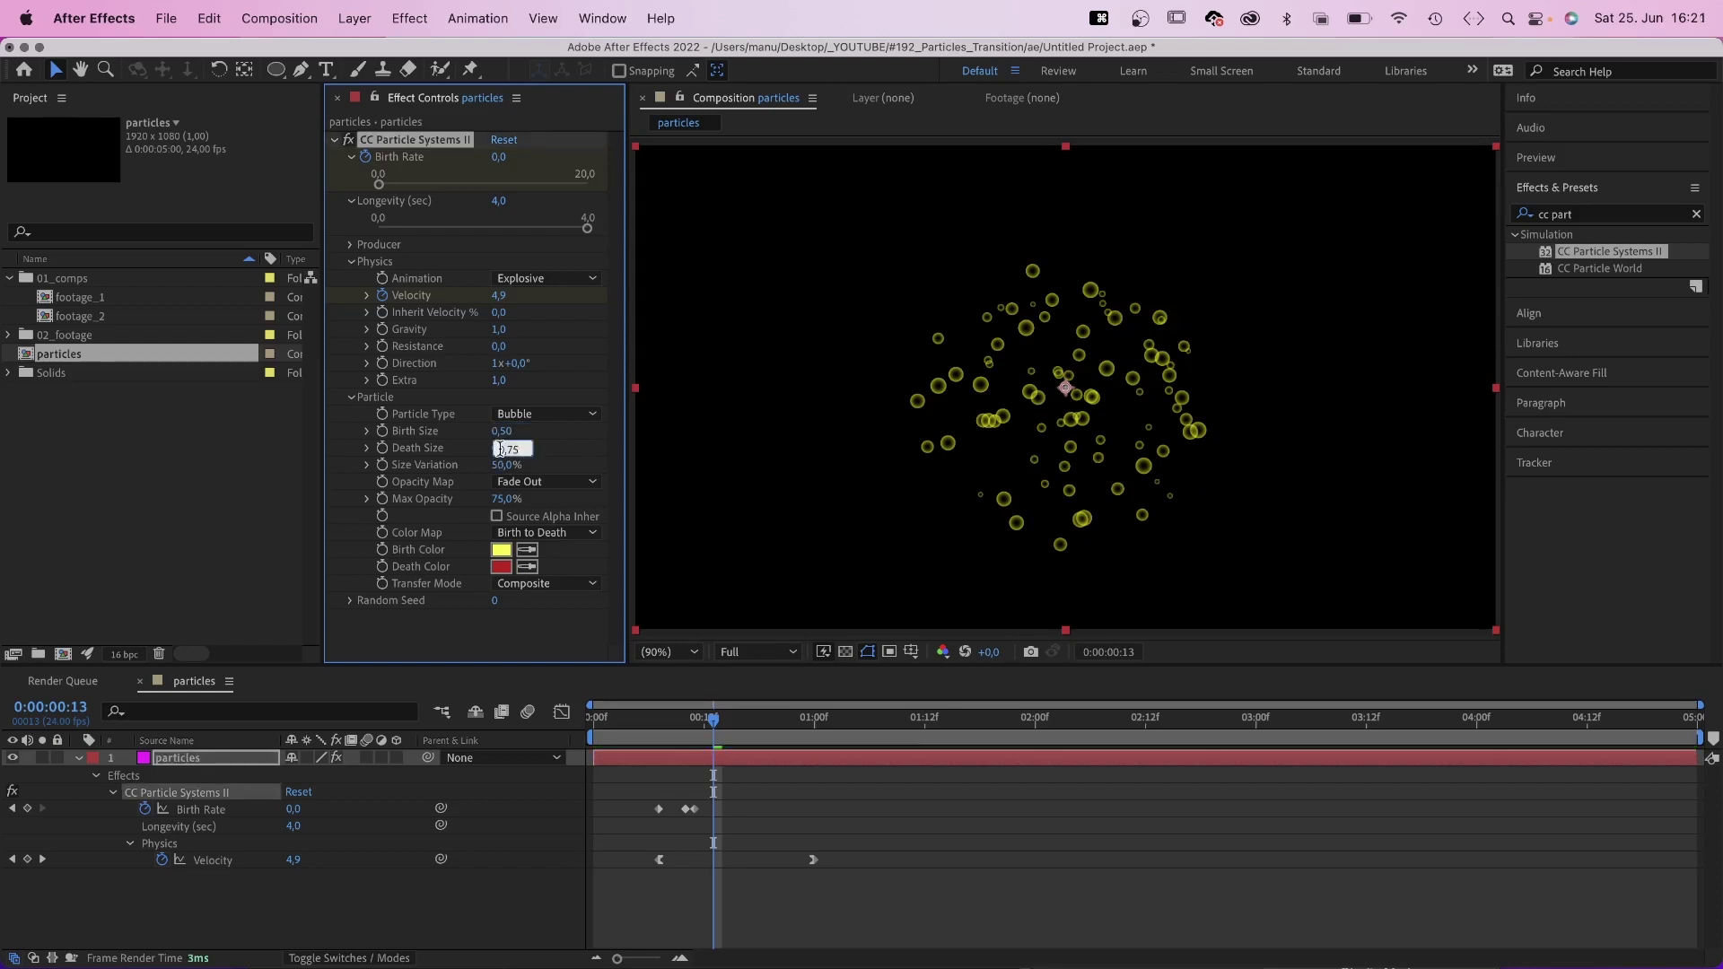
text(8)
key(Return)
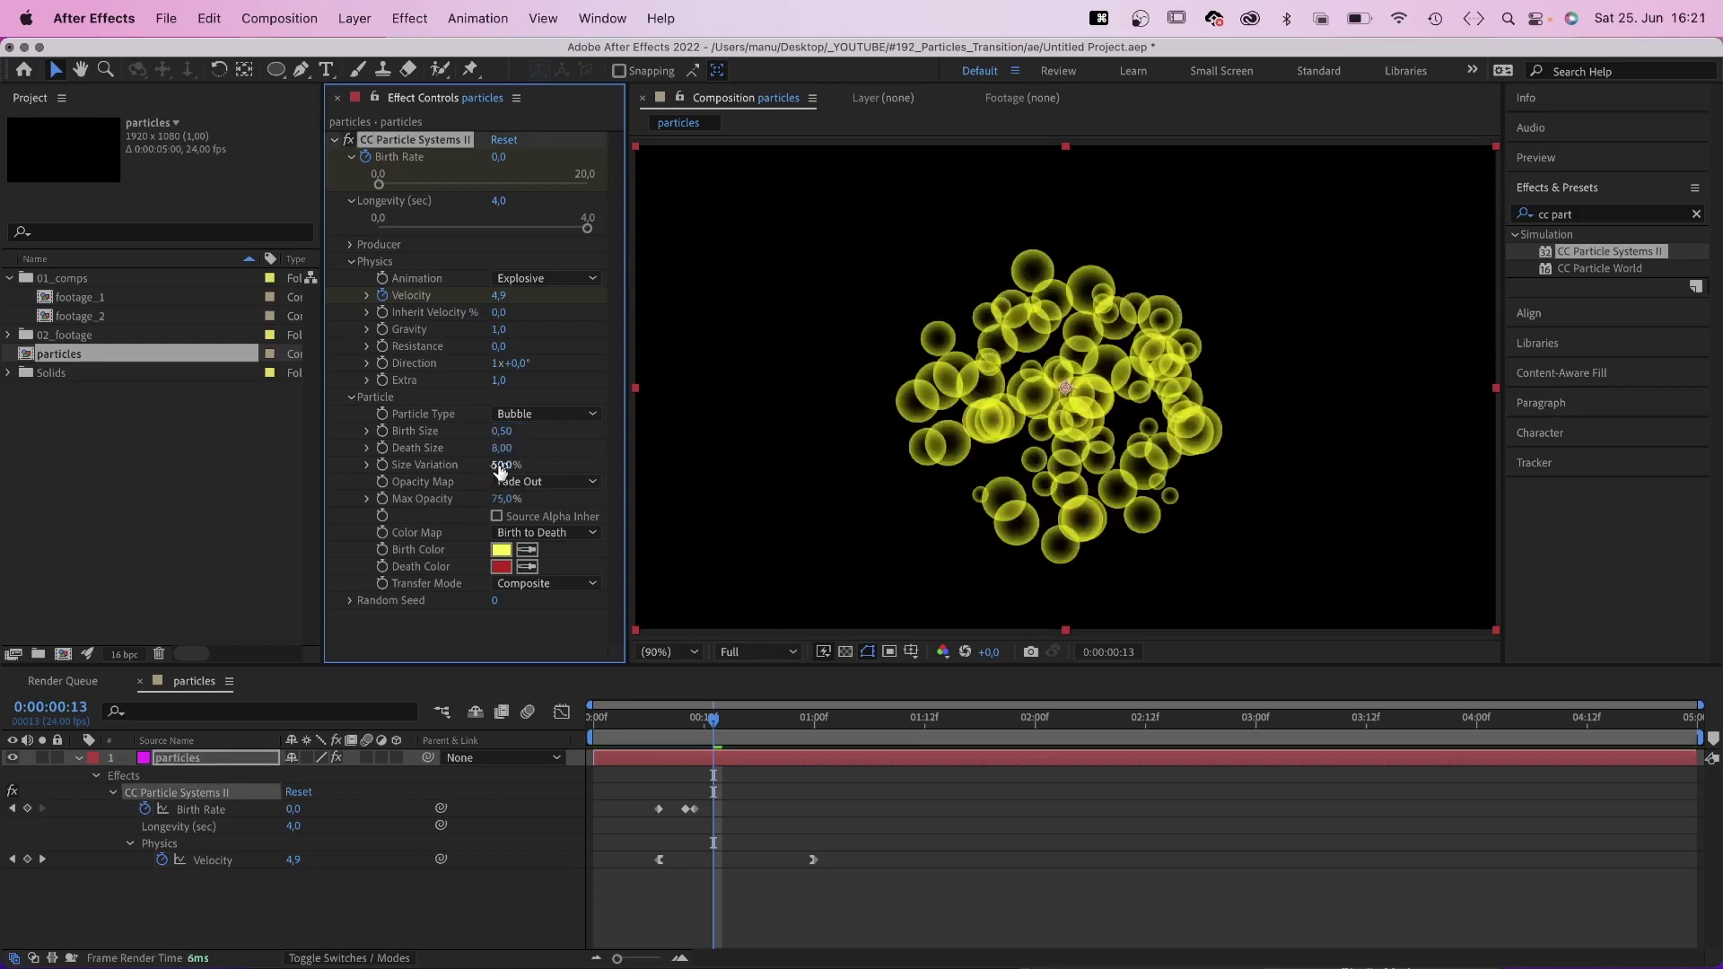
text(80)
key(Return)
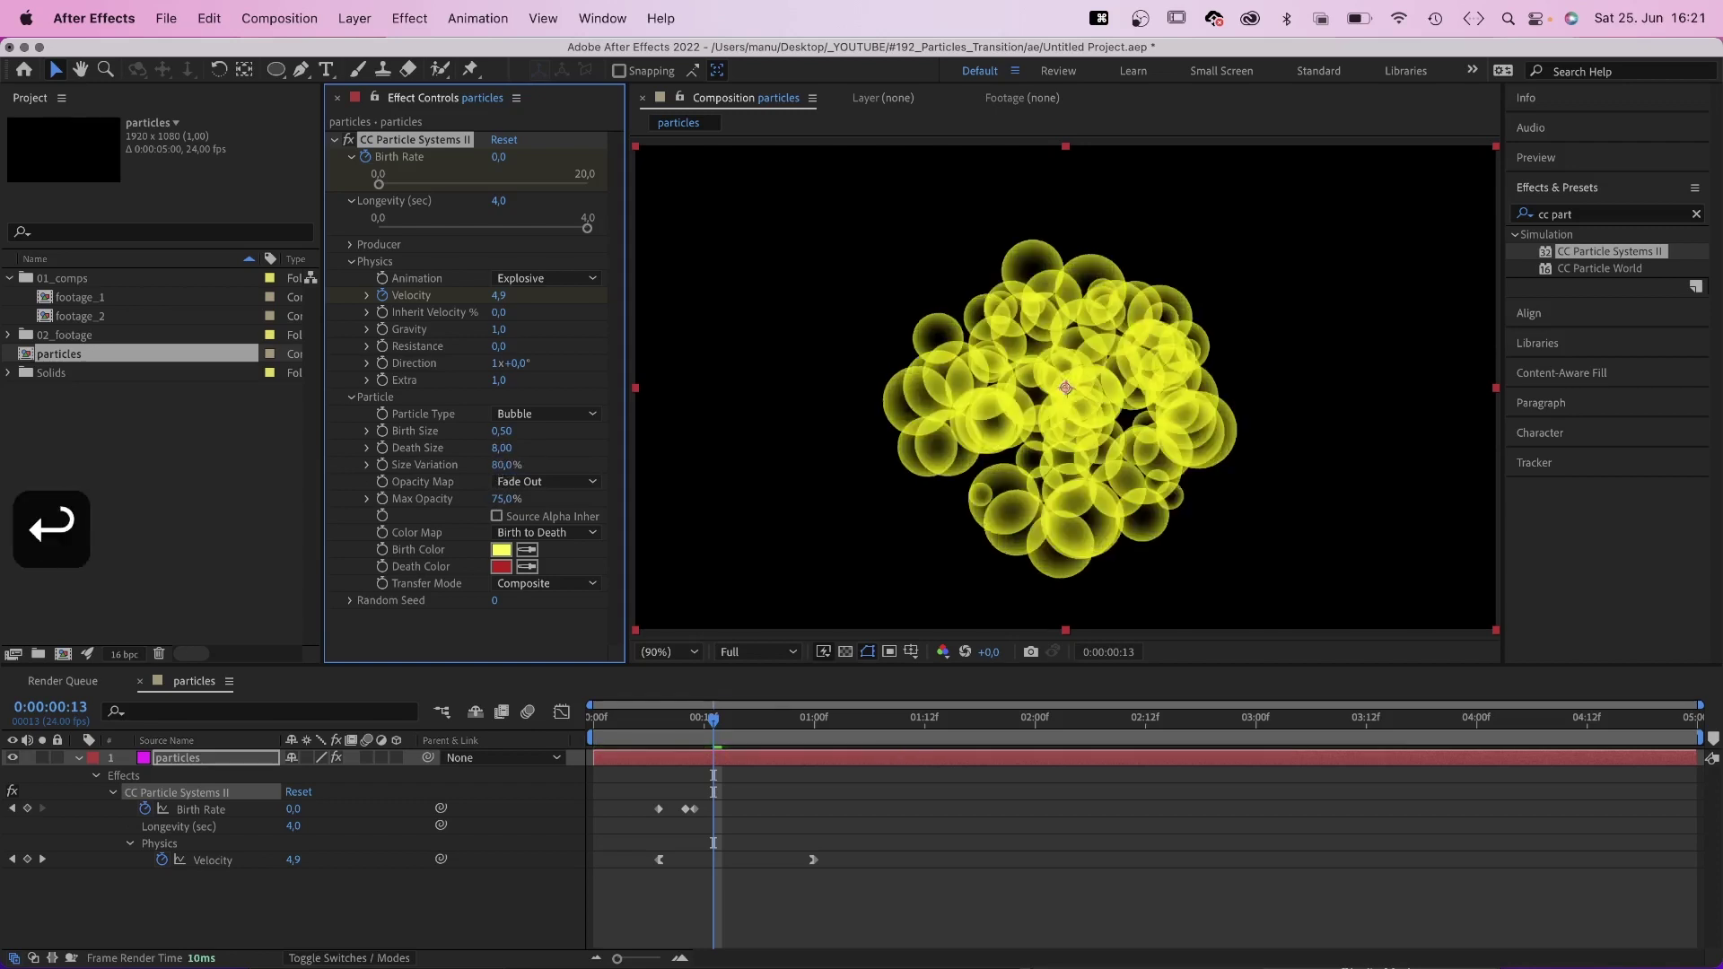
Set the Opacity Map to Oscillate and preview the bubbles
click(534, 481)
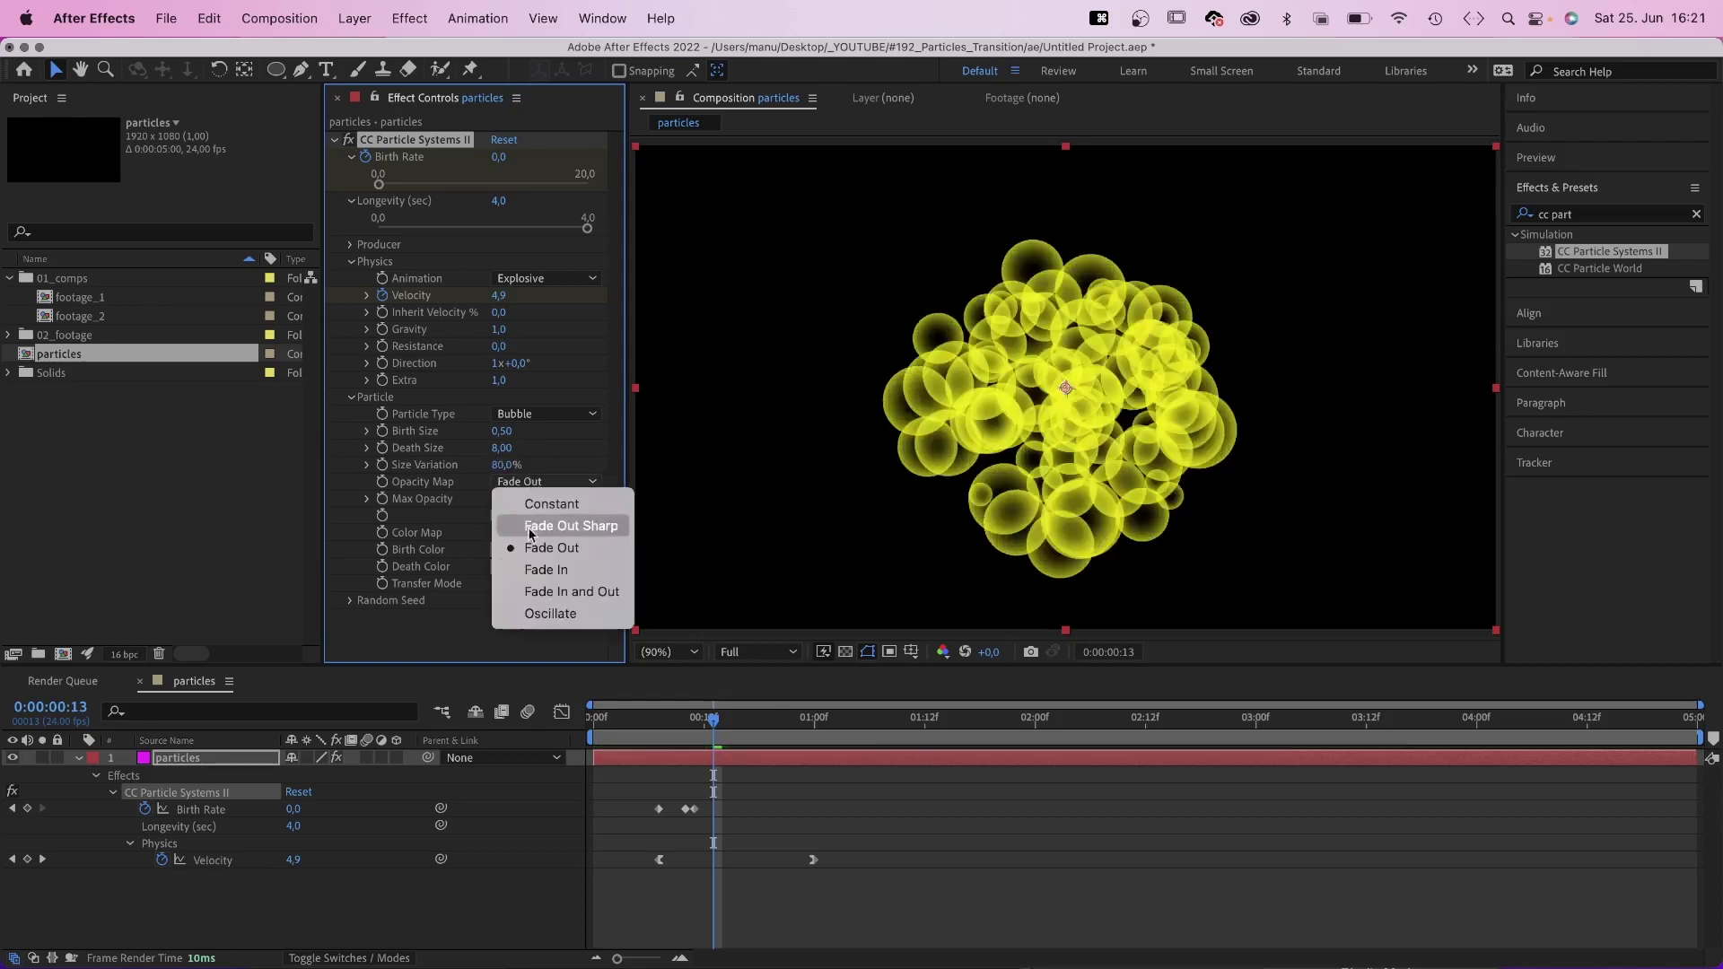
click(530, 617)
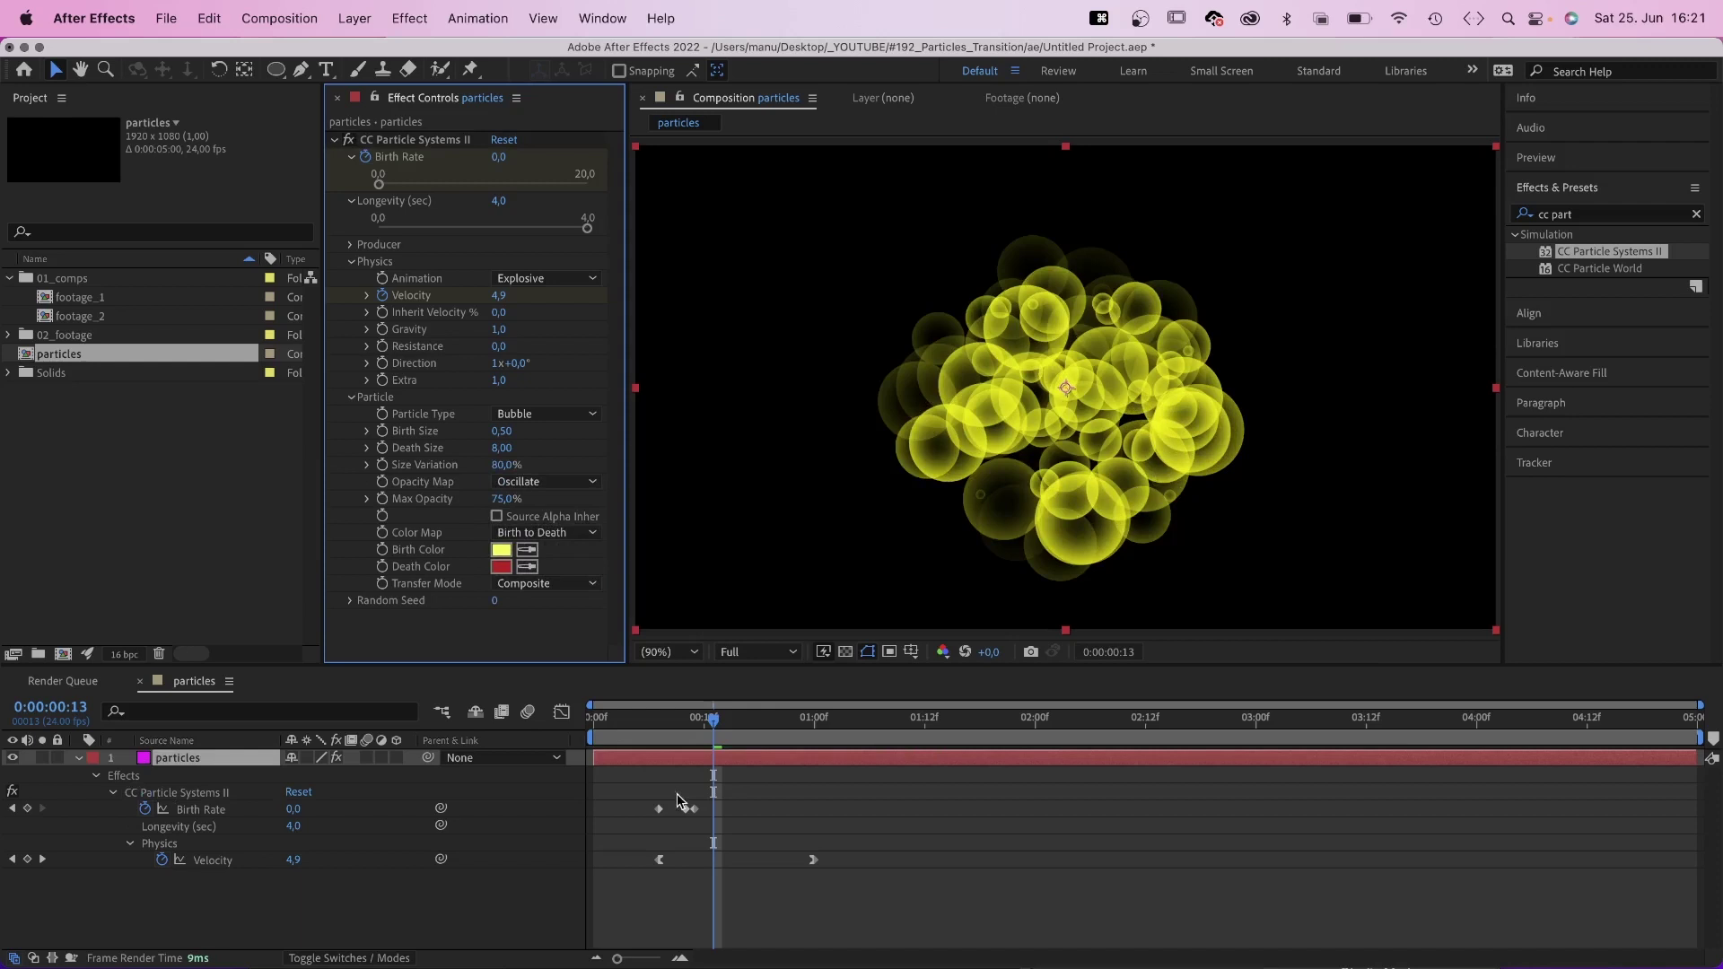
click(613, 718)
key(space)
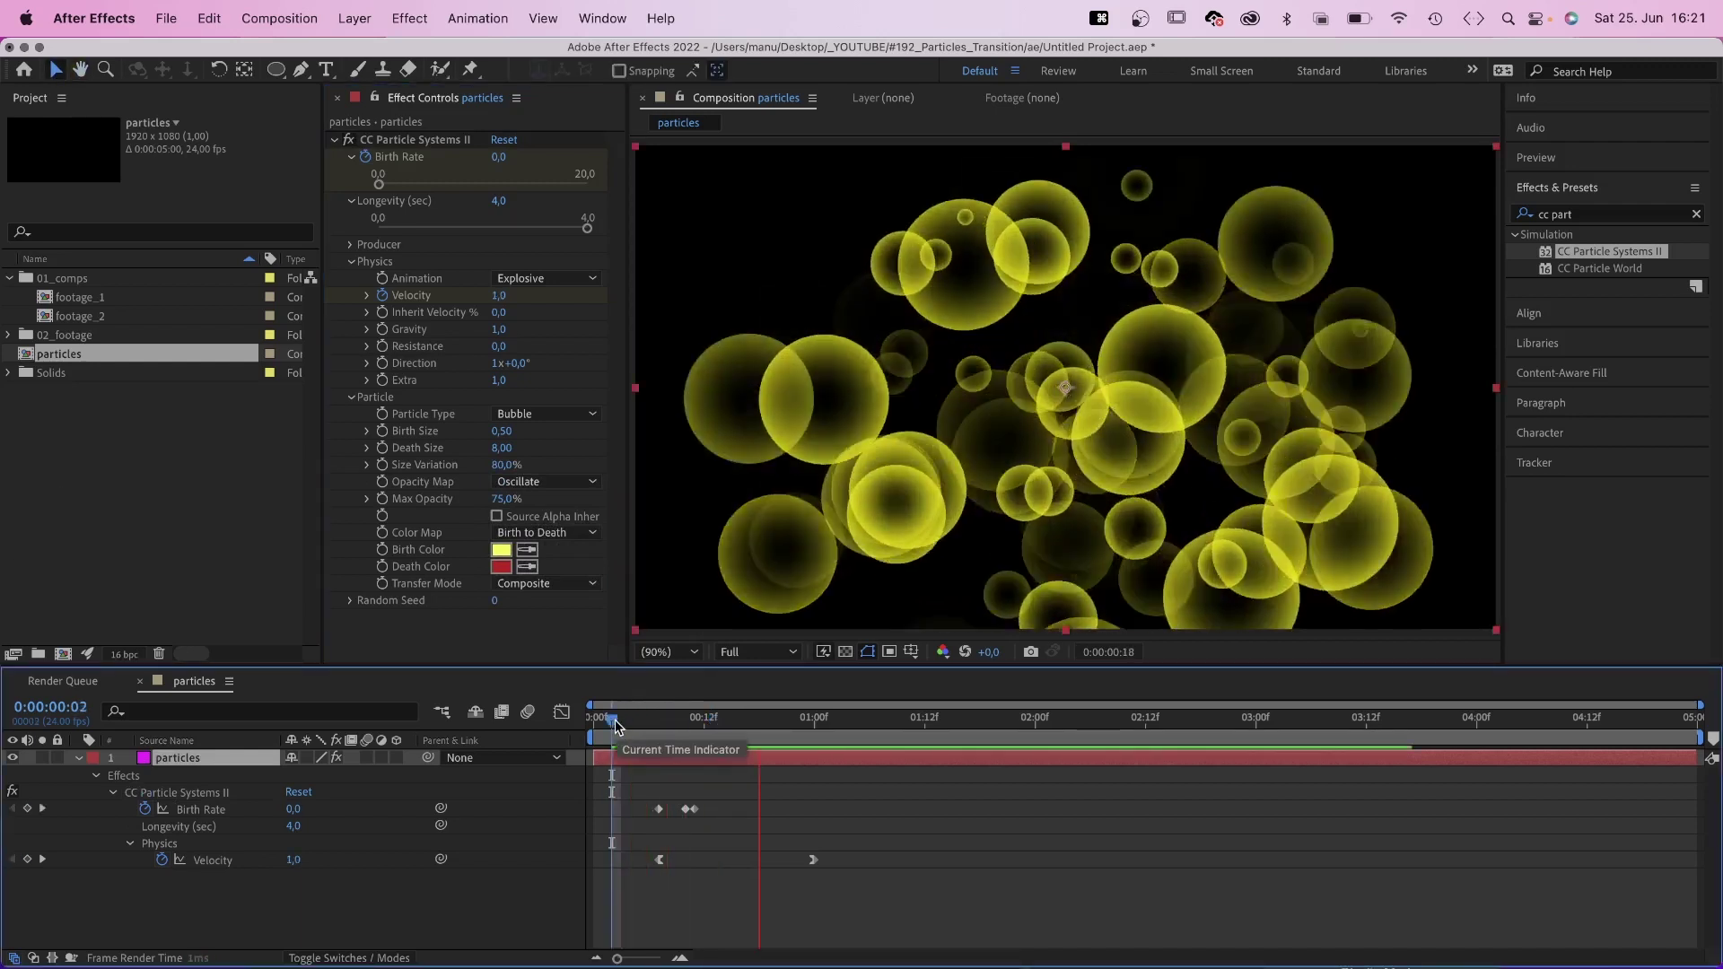
key(space)
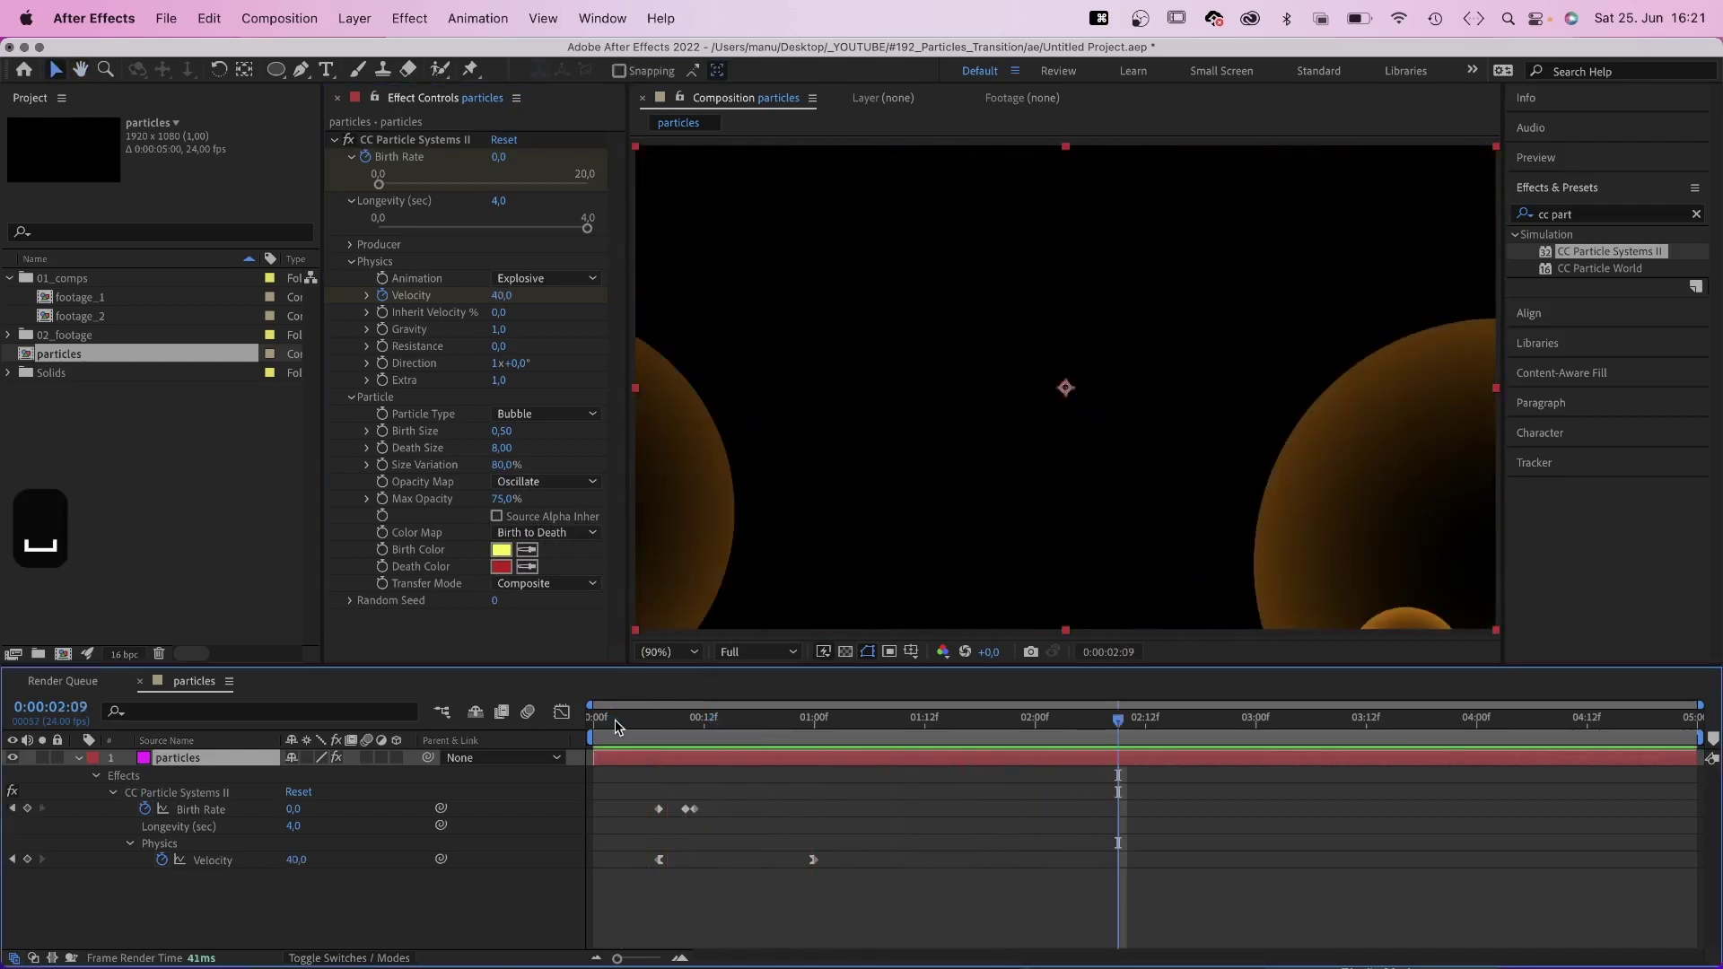
Set Gravity to 0 and preview the bubbles from frame 5
click(501, 331)
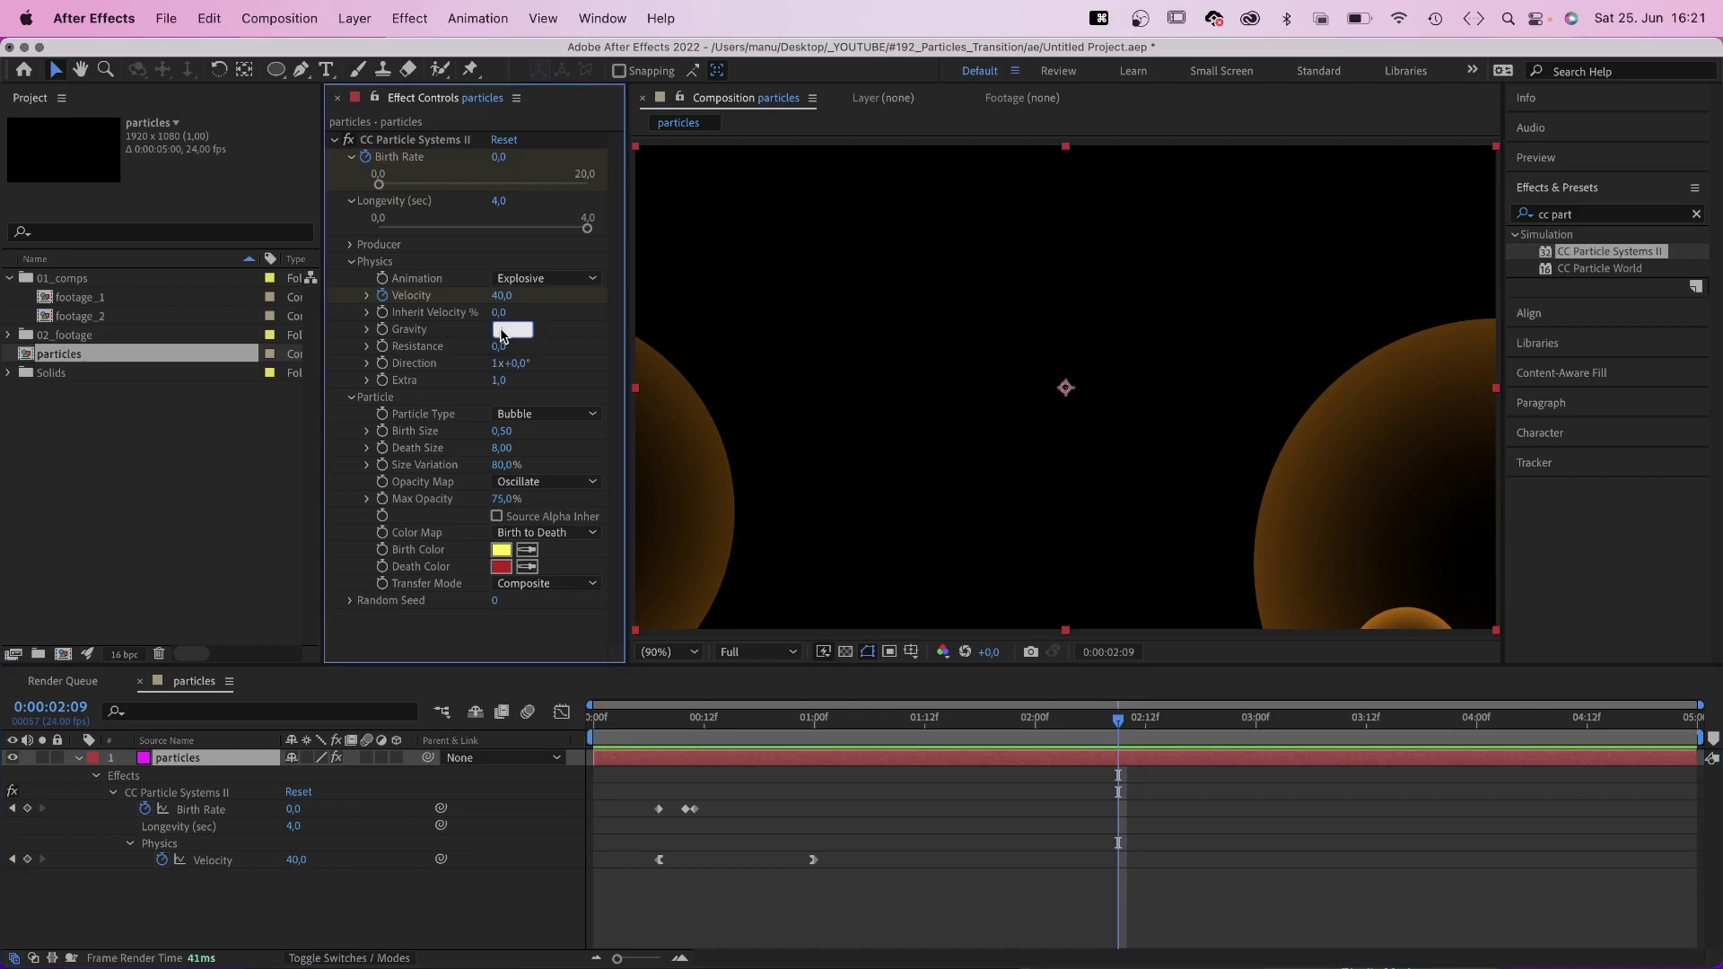
text(0)
key(Return)
click(632, 727)
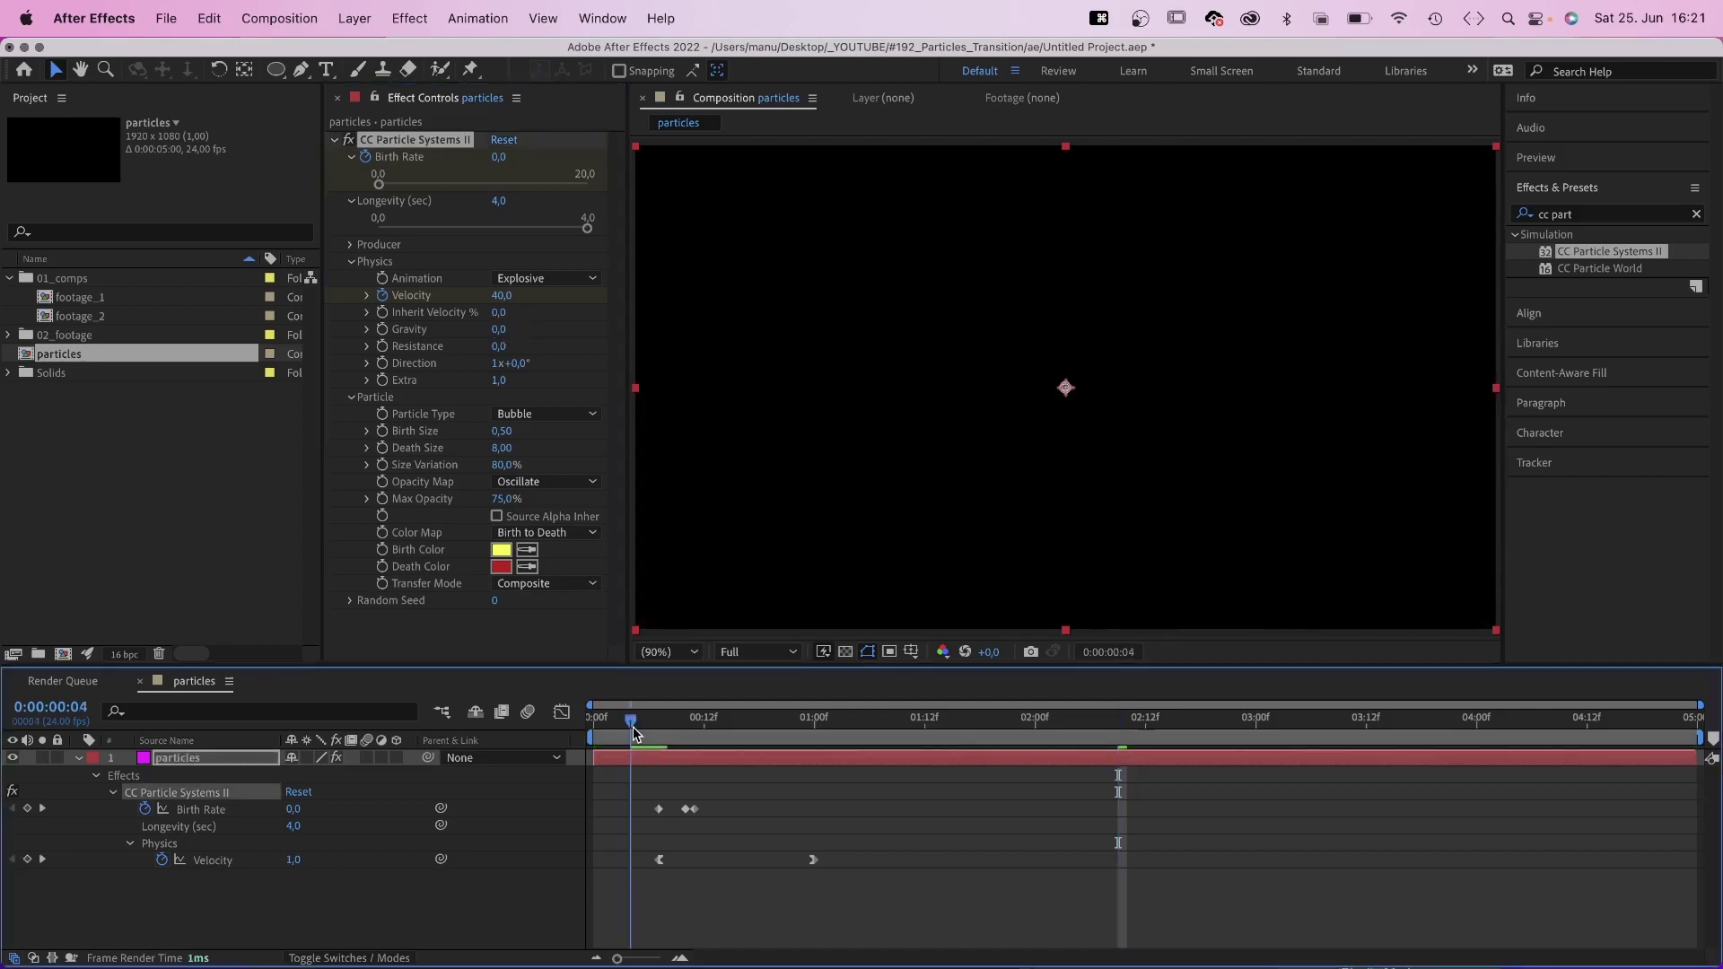
drag(633, 729, 642, 725)
key(space)
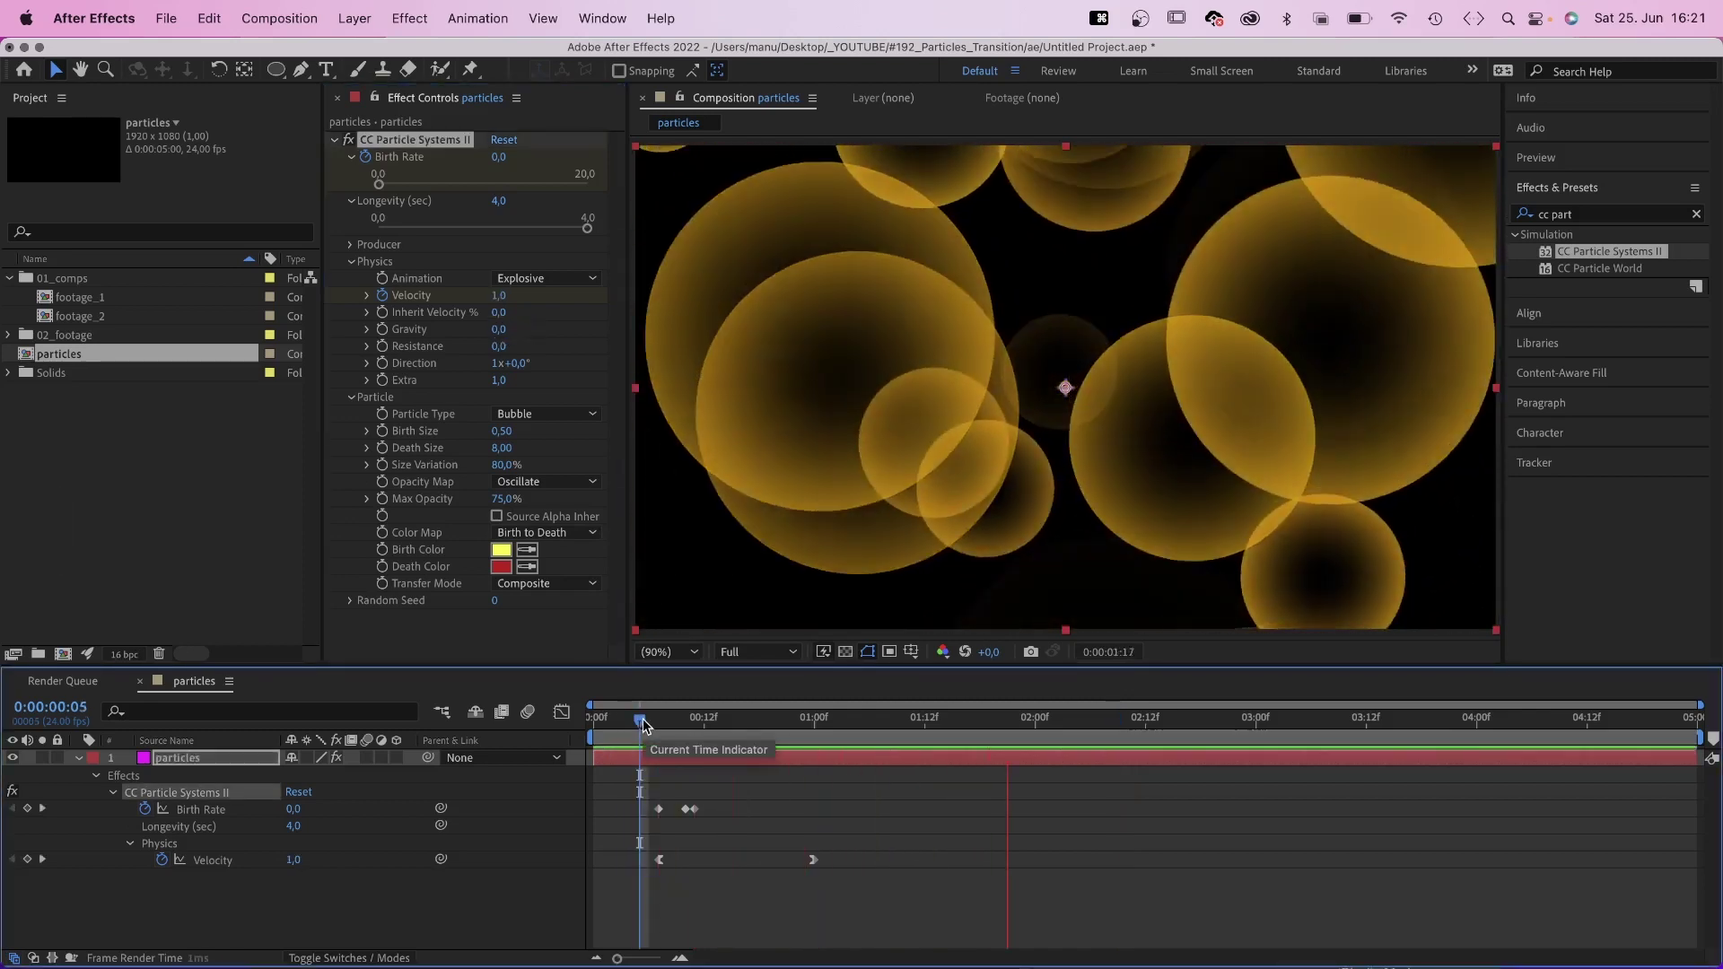
key(space)
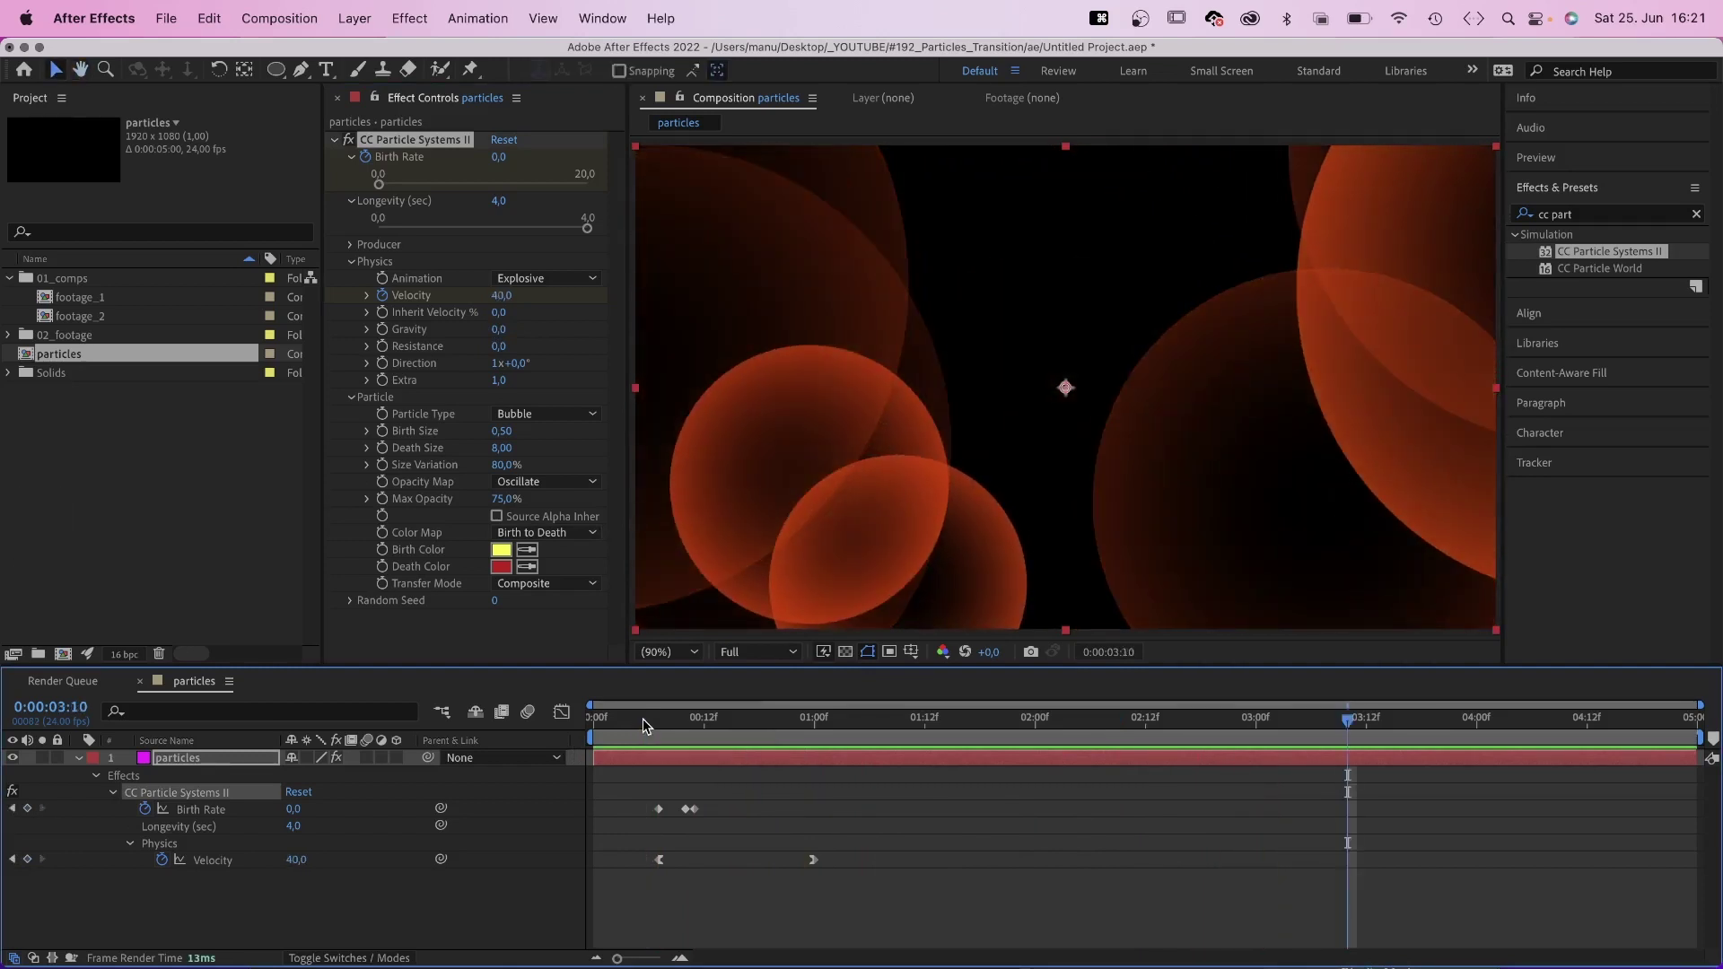
Change the Random Seed to 160
click(494, 601)
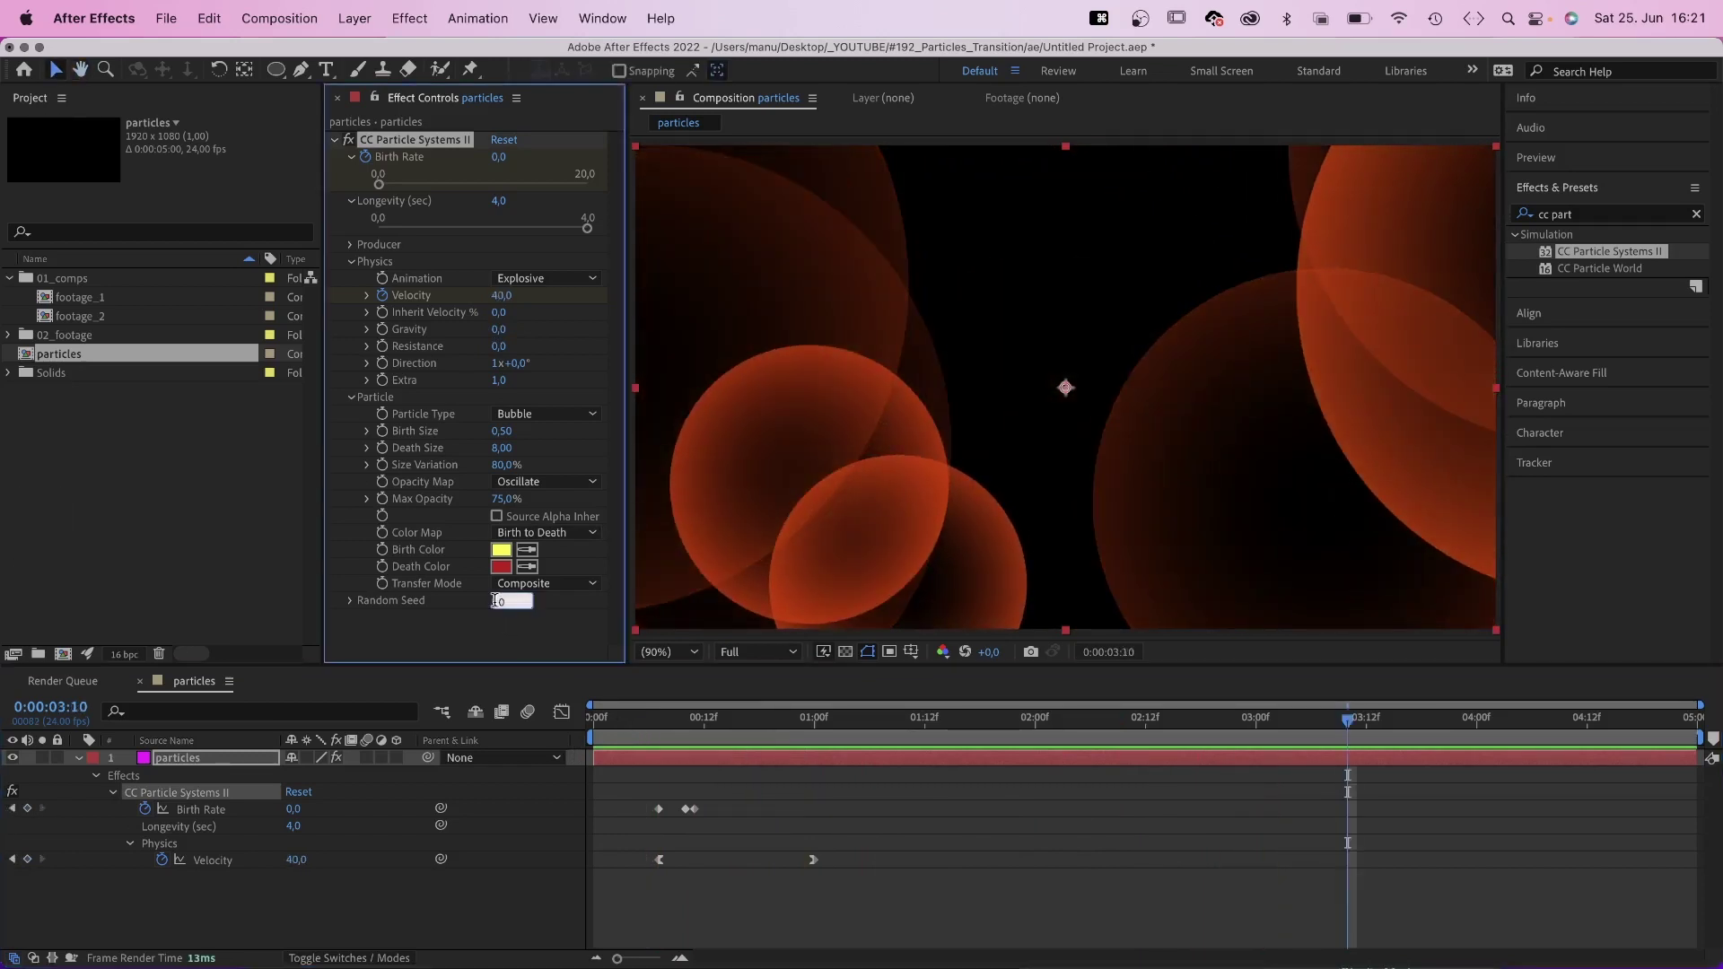
text(160)
key(Return)
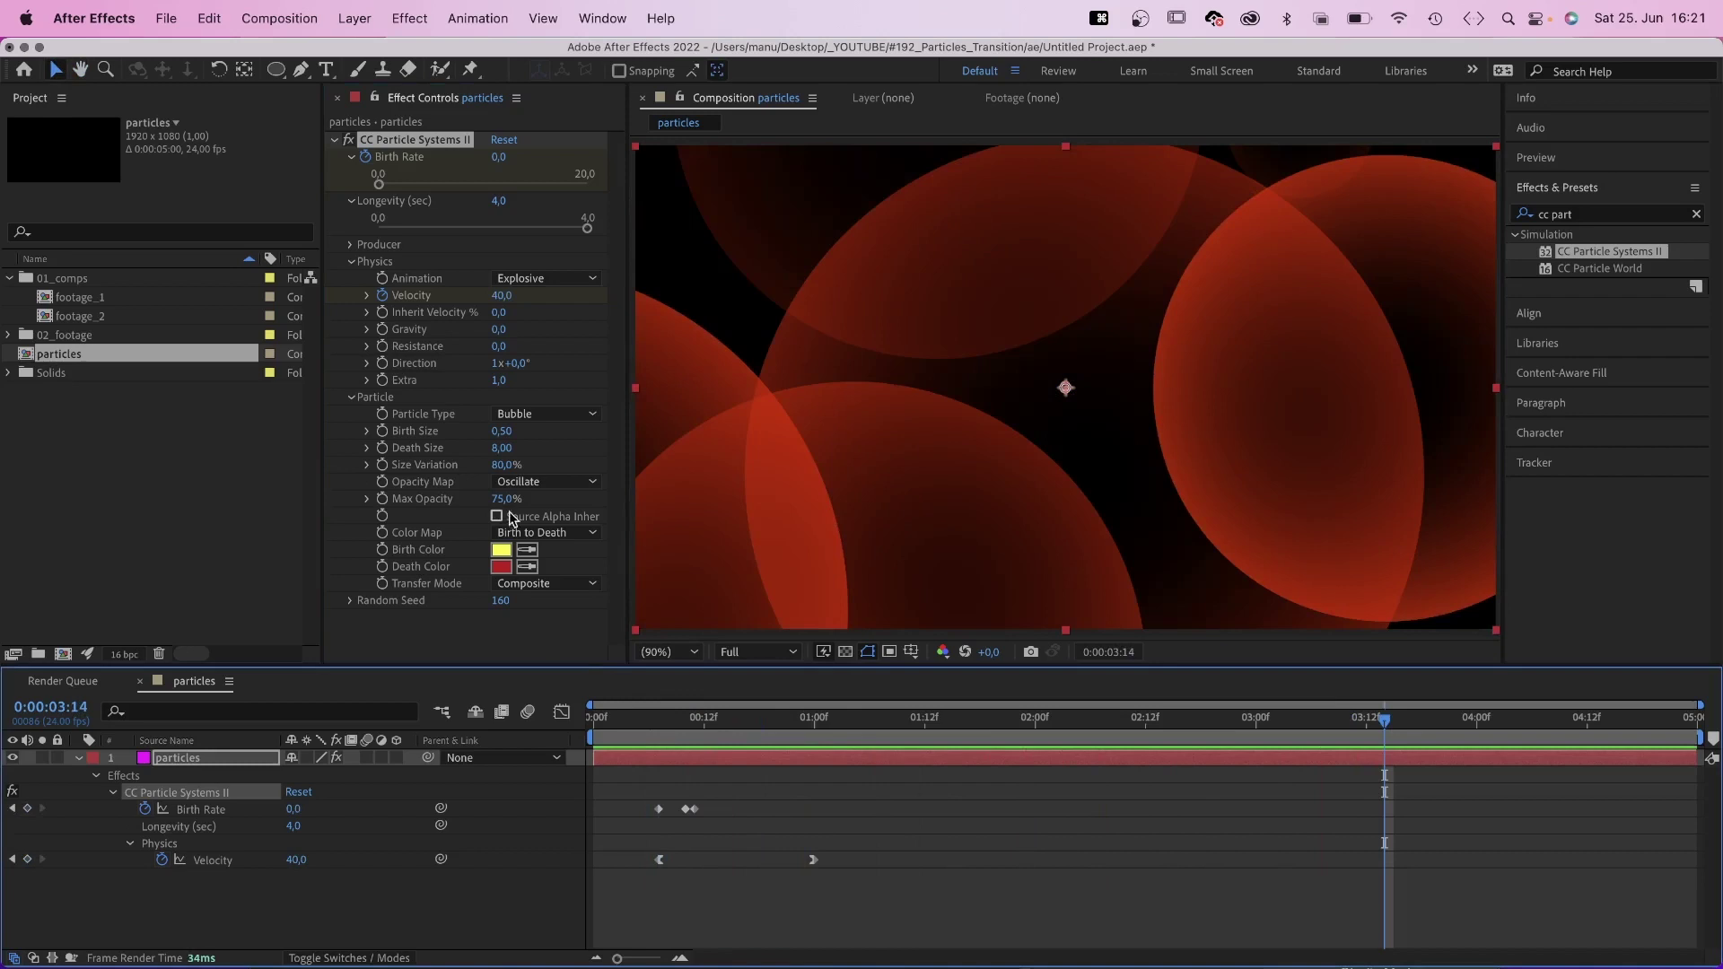
Set both Birth Color and Death Color to white
click(501, 550)
drag(793, 241, 905, 192)
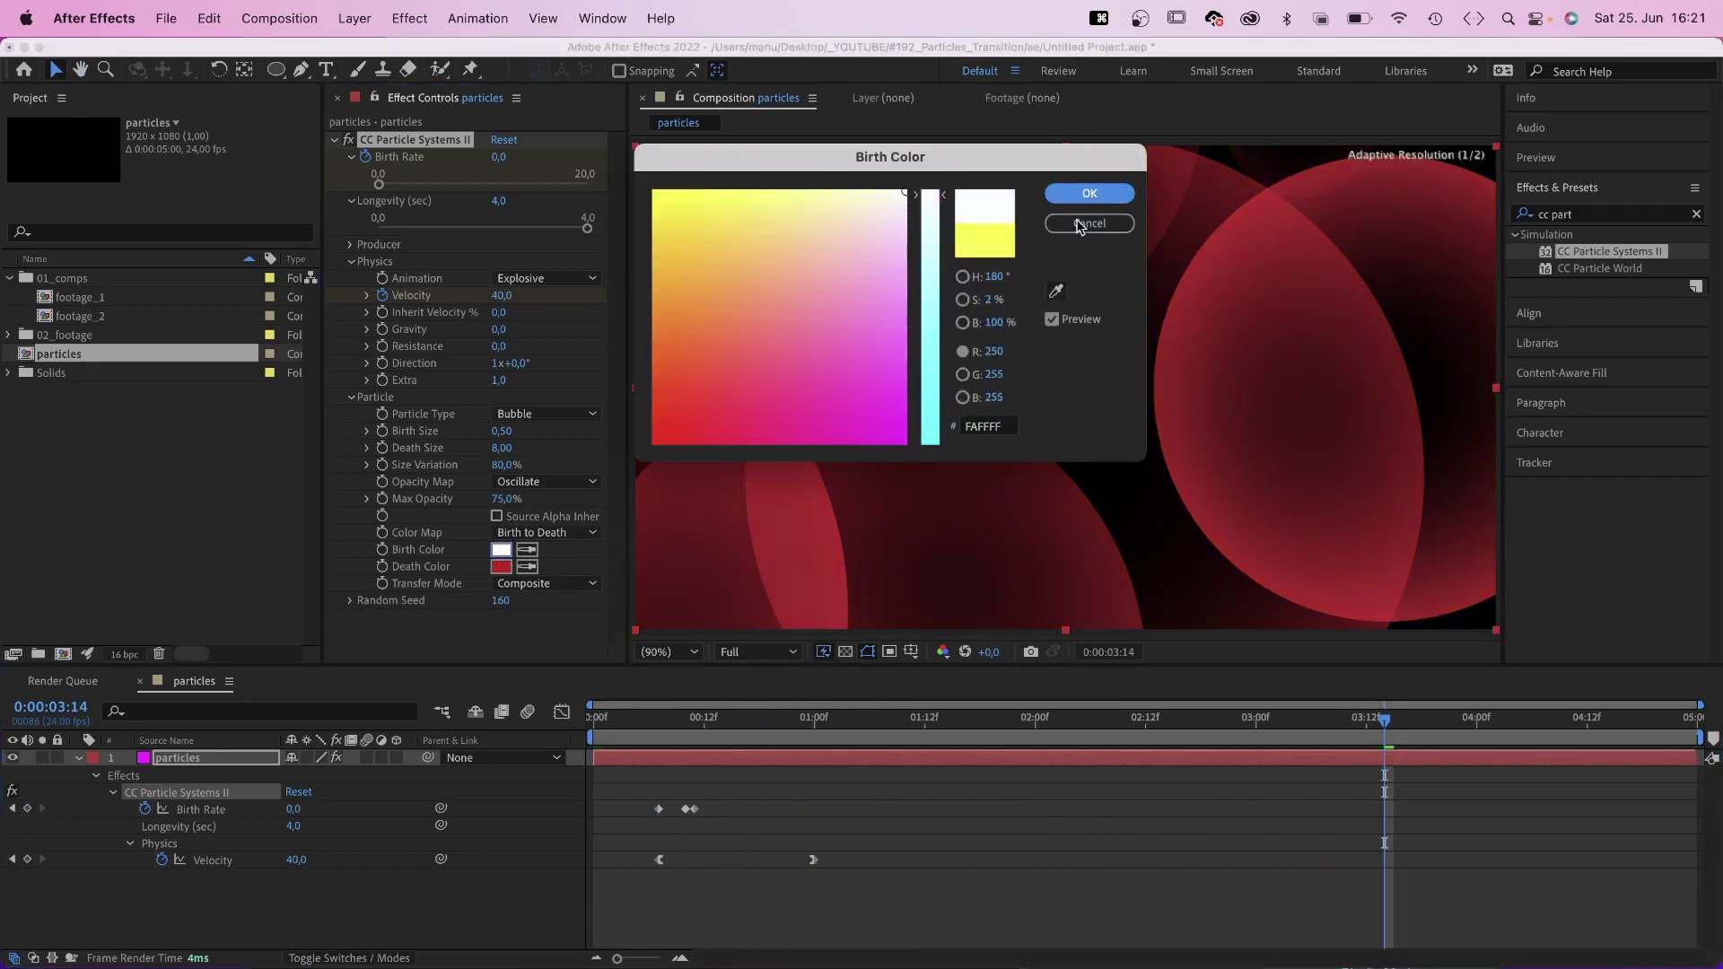
key(Return)
click(501, 566)
click(905, 191)
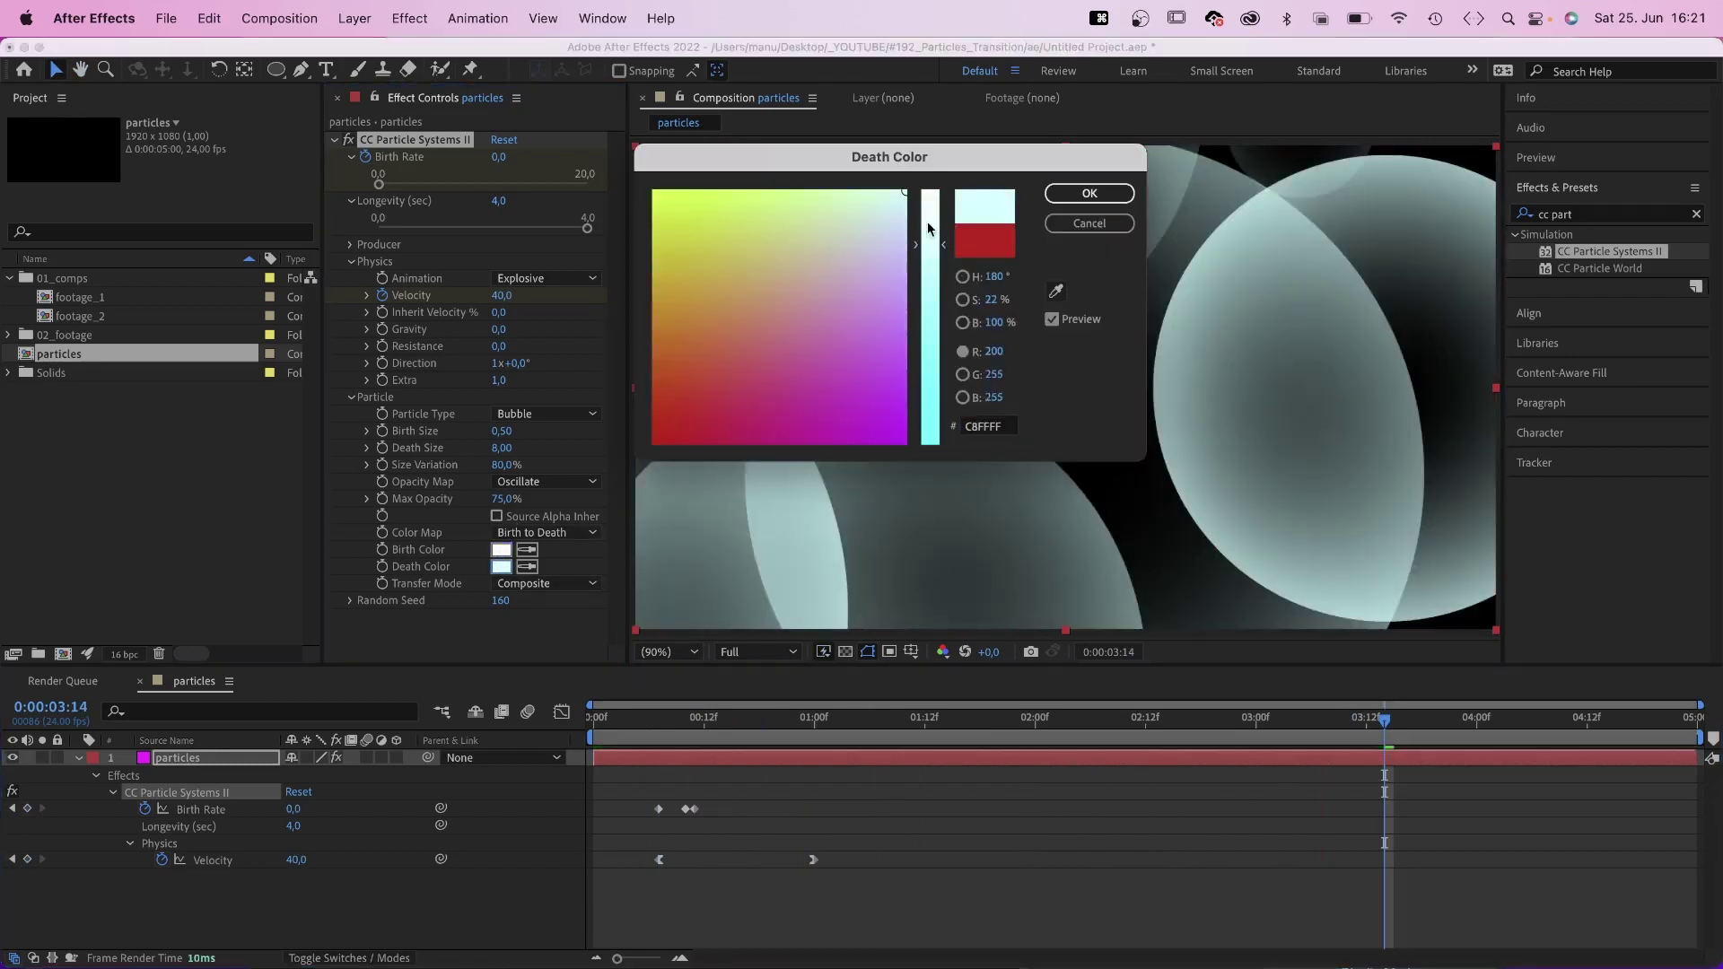
drag(928, 221, 930, 189)
click(1059, 197)
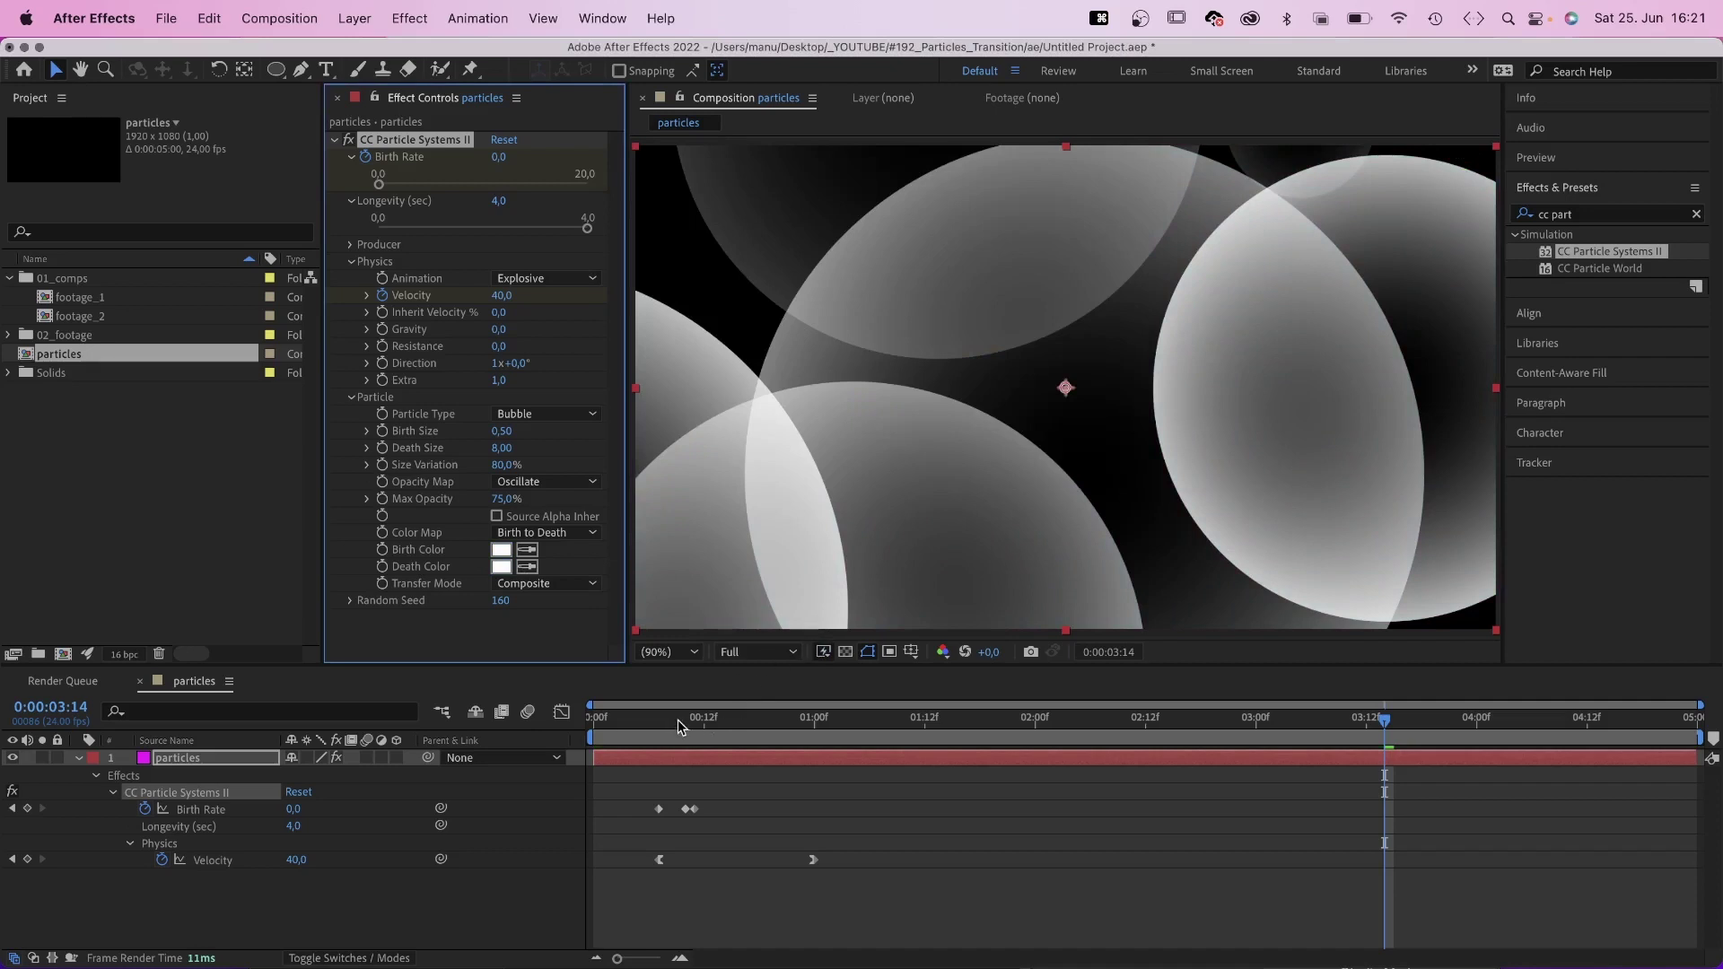
Preview the white bubbles, then select the particles layer at frame 18
click(612, 720)
key(space)
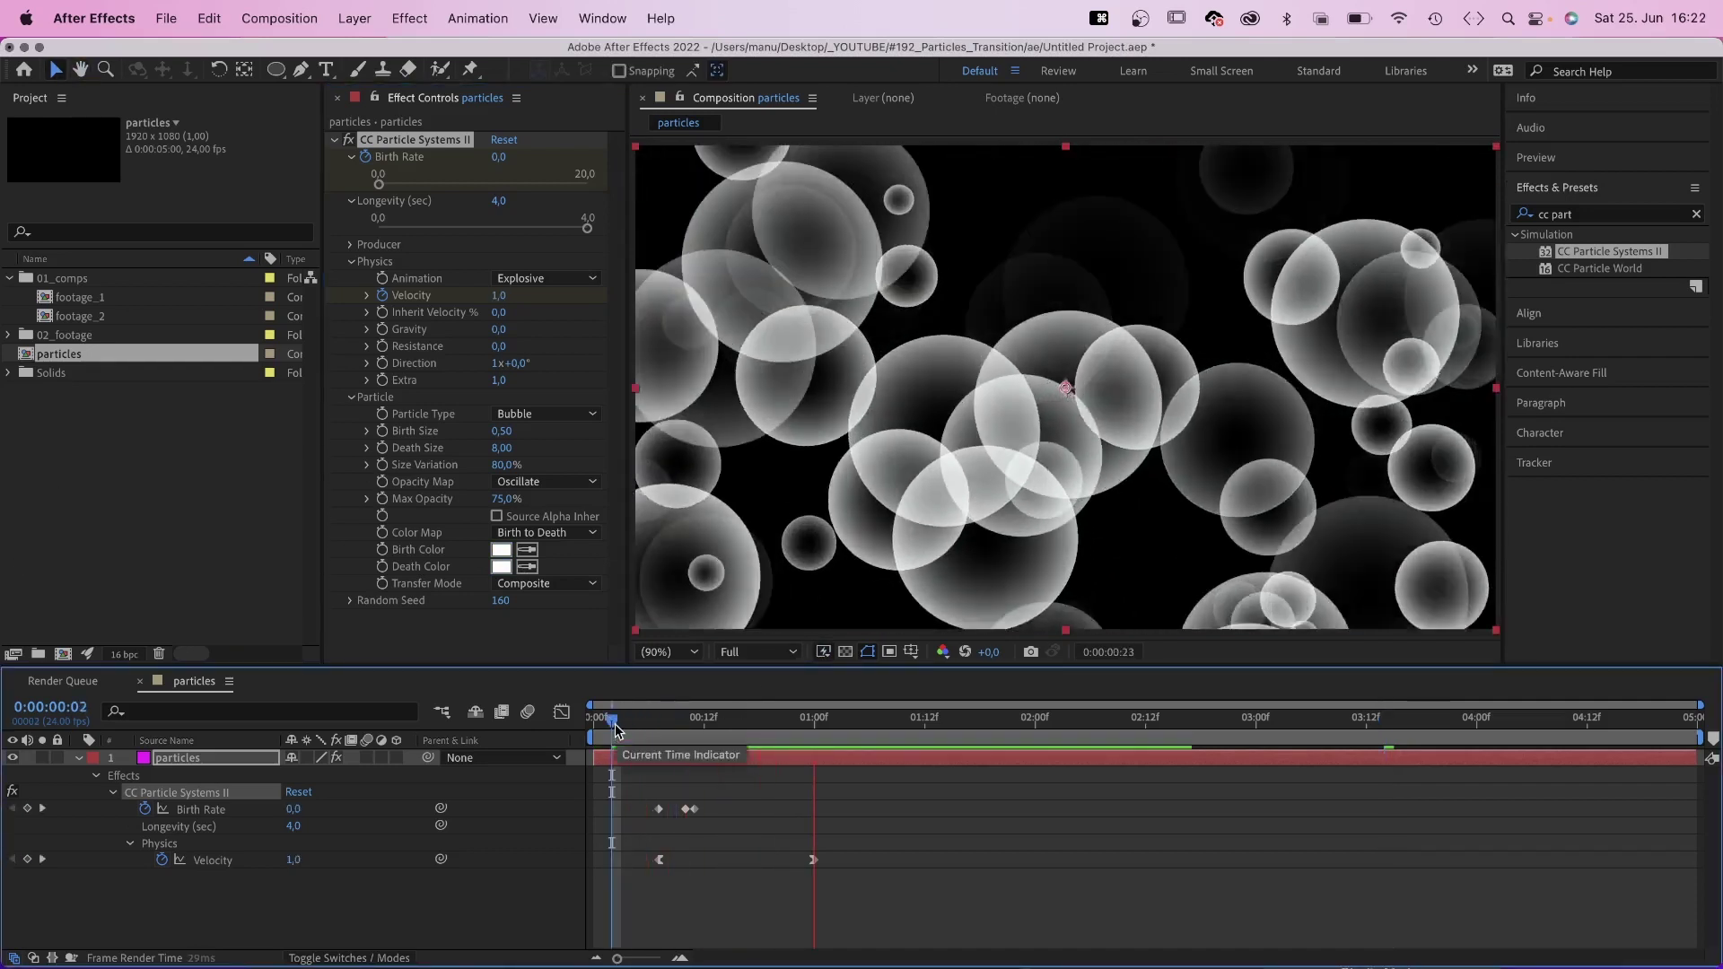
key(space)
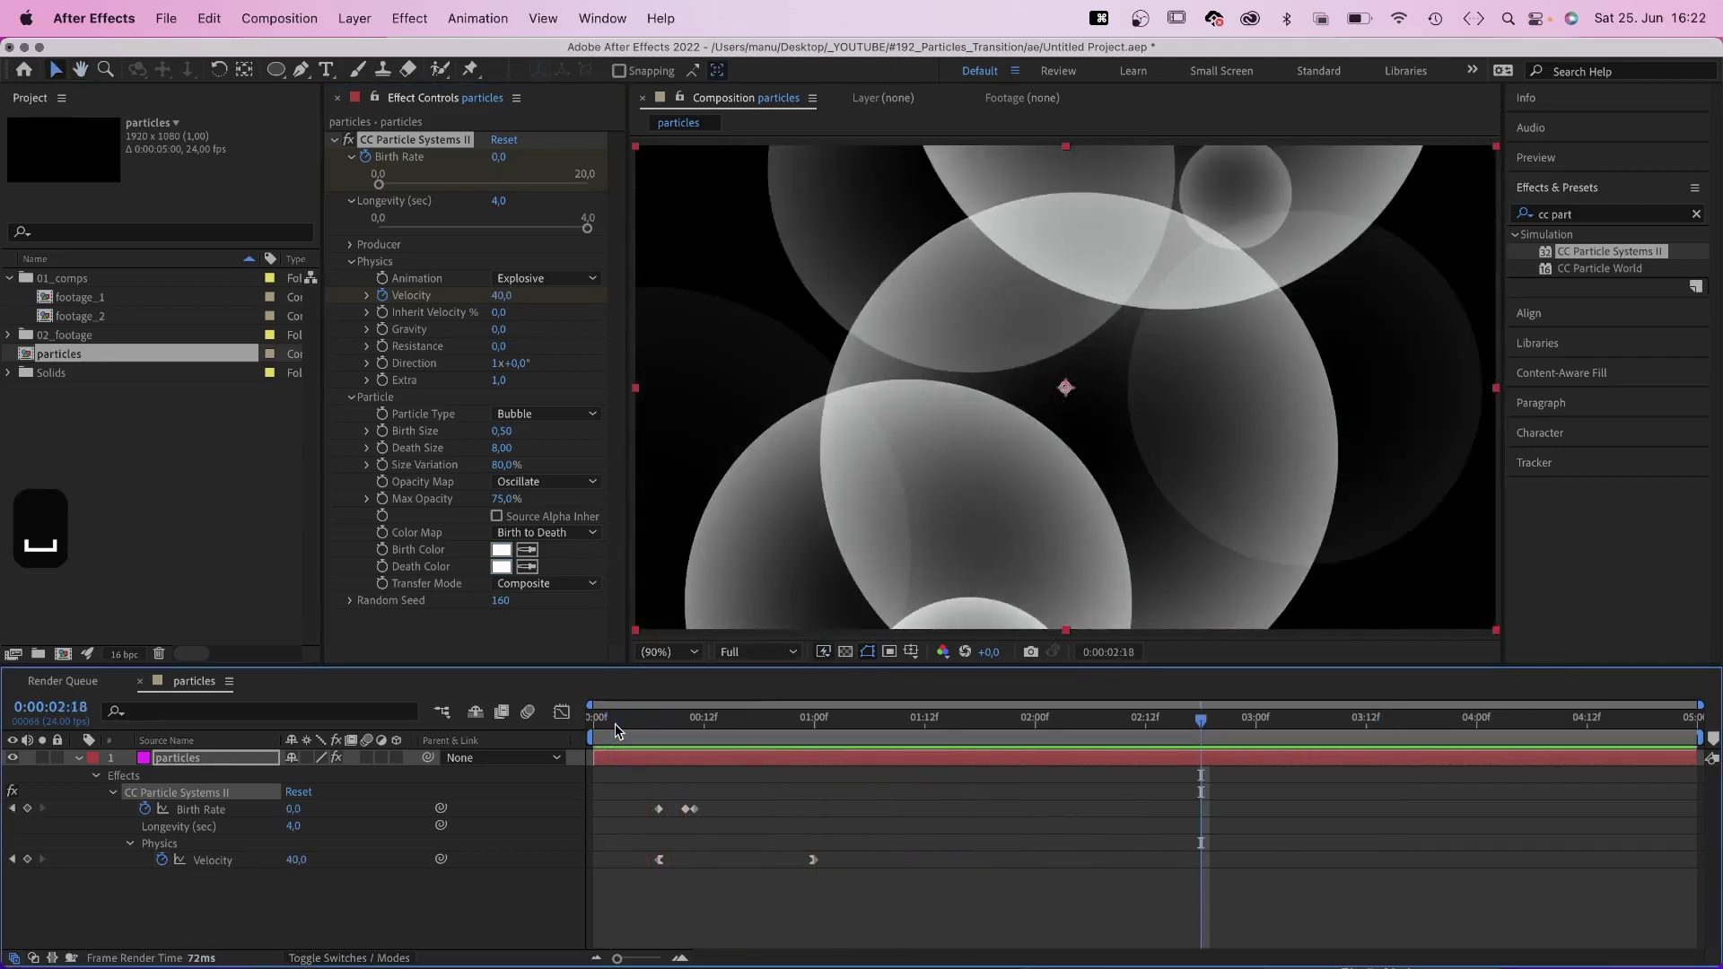
drag(732, 723, 759, 719)
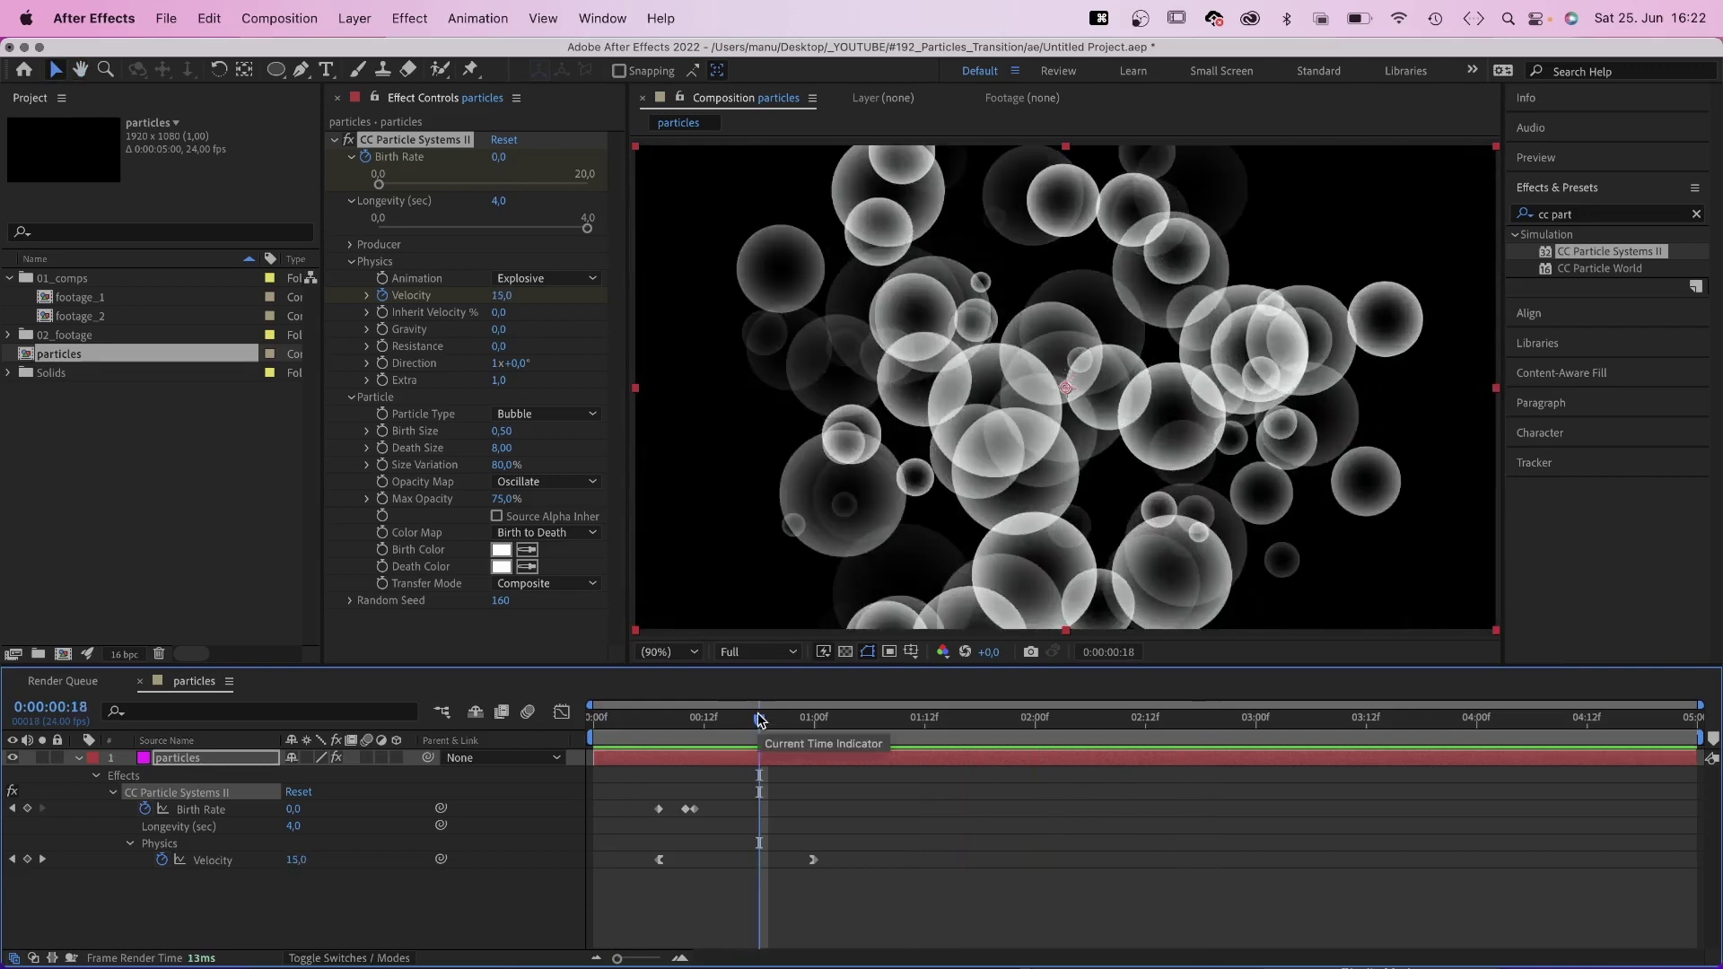
click(224, 764)
Duplicate the particles layer and set the copy's Particle Type to Shaded Sphere
key(super+d)
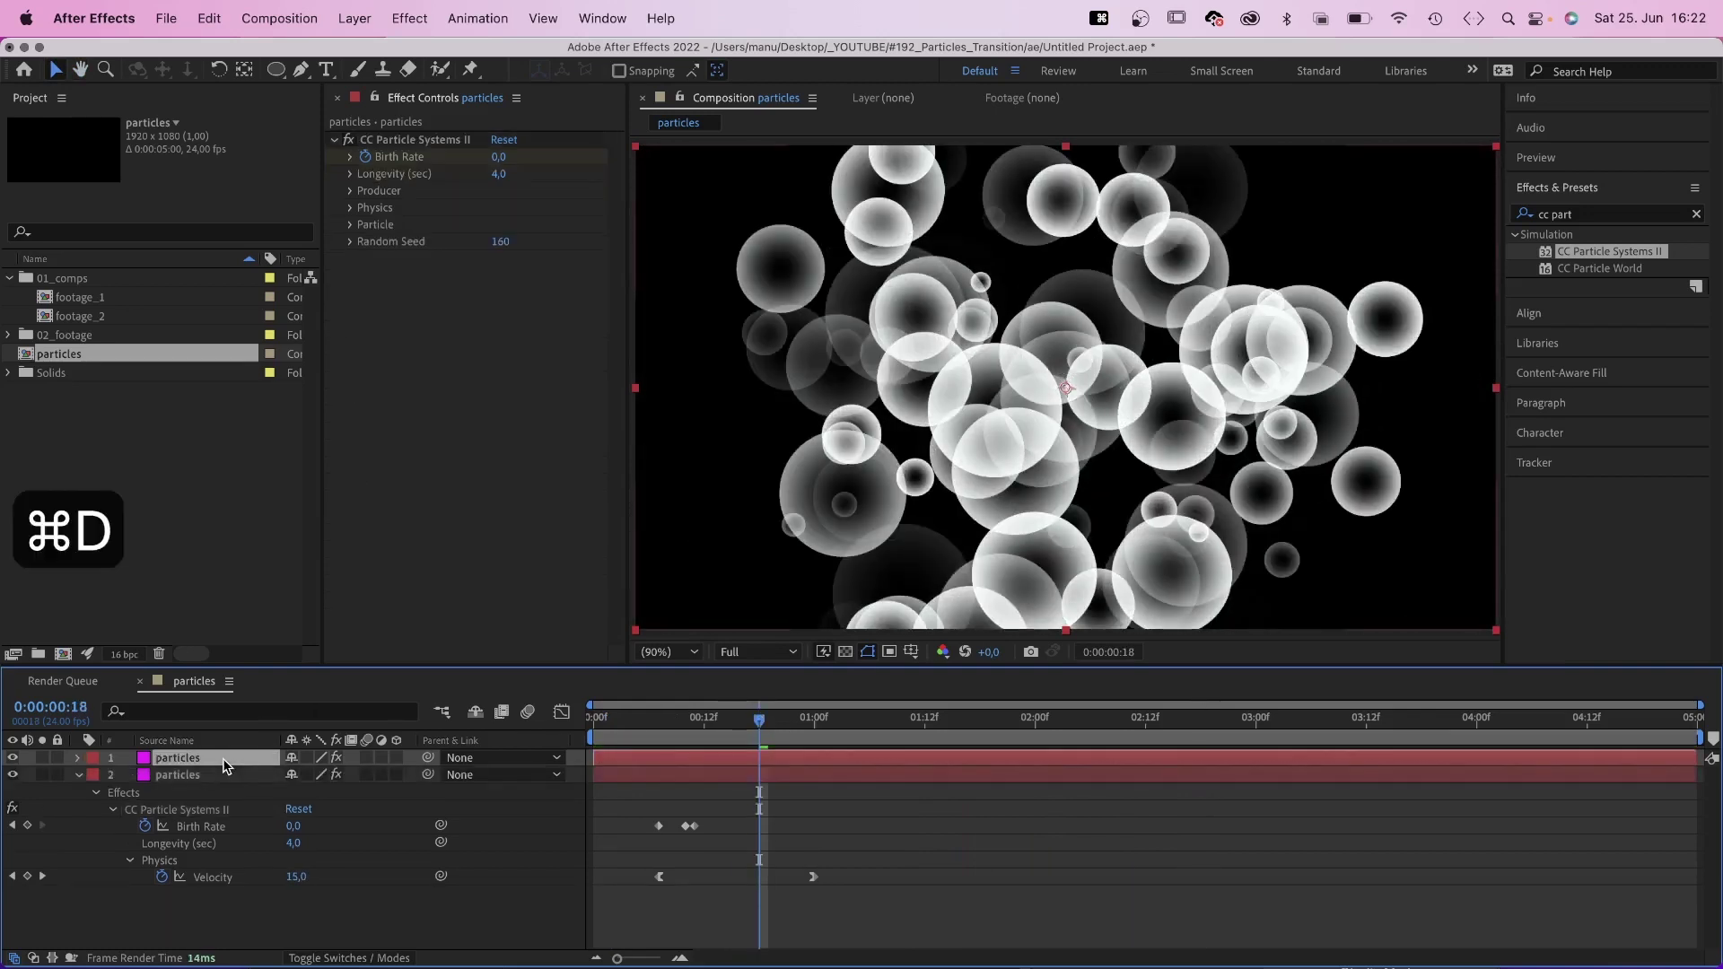
click(351, 225)
click(510, 242)
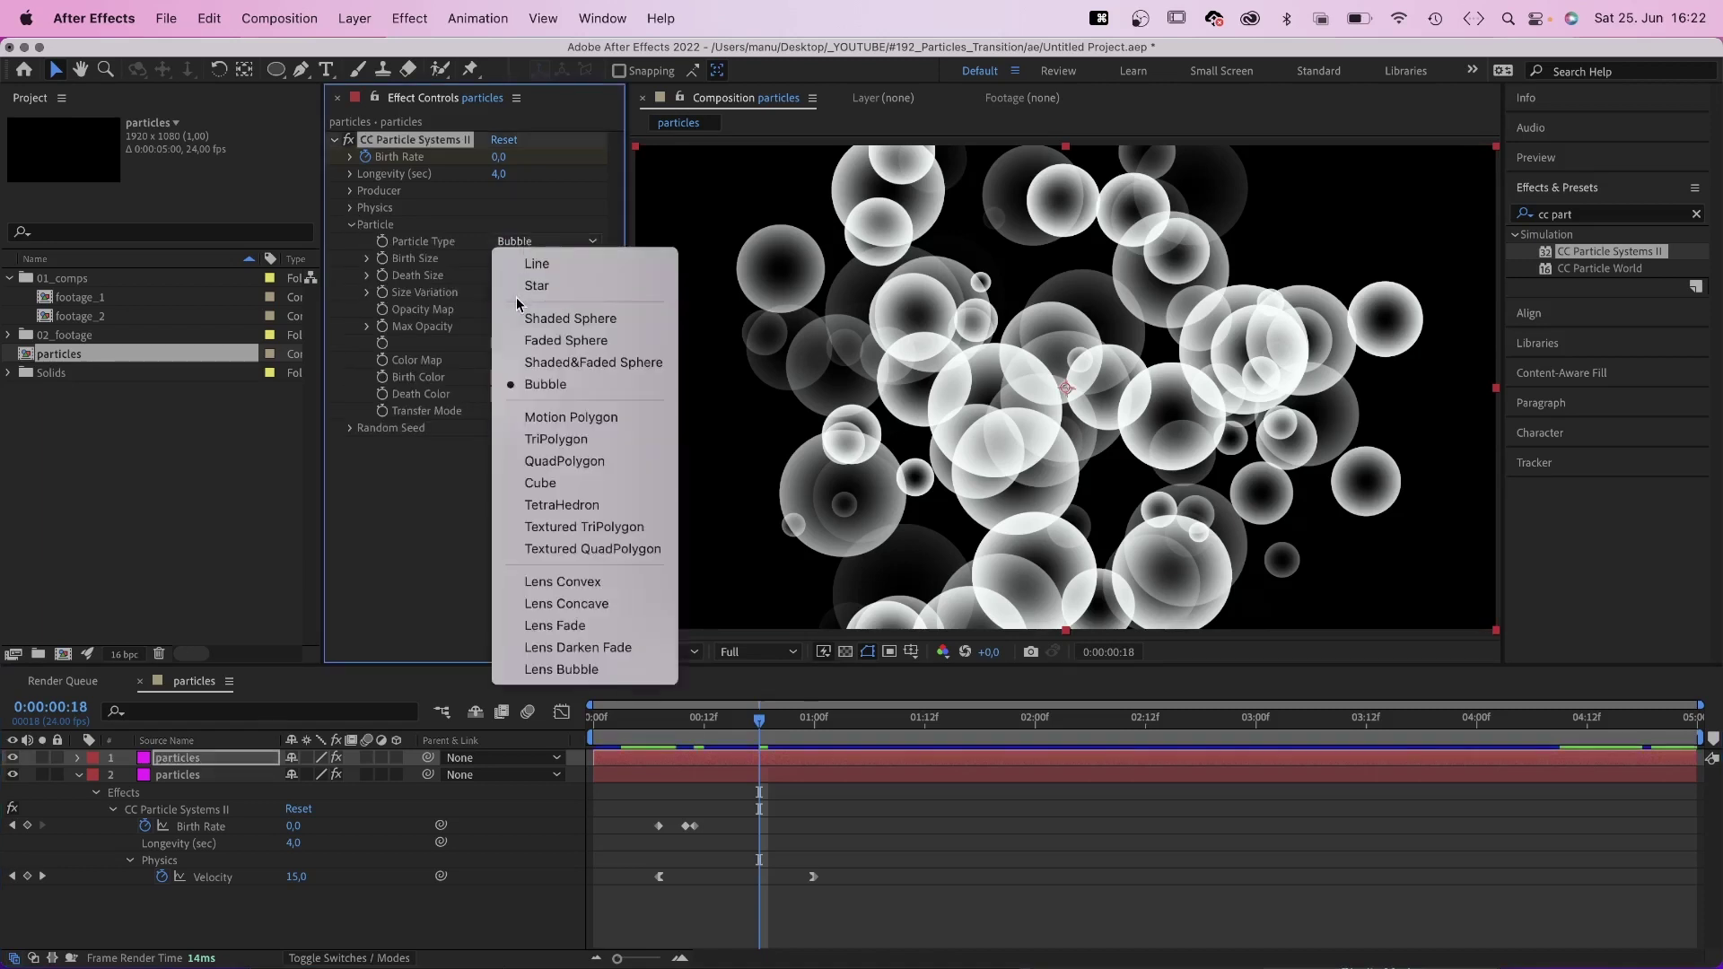
click(519, 319)
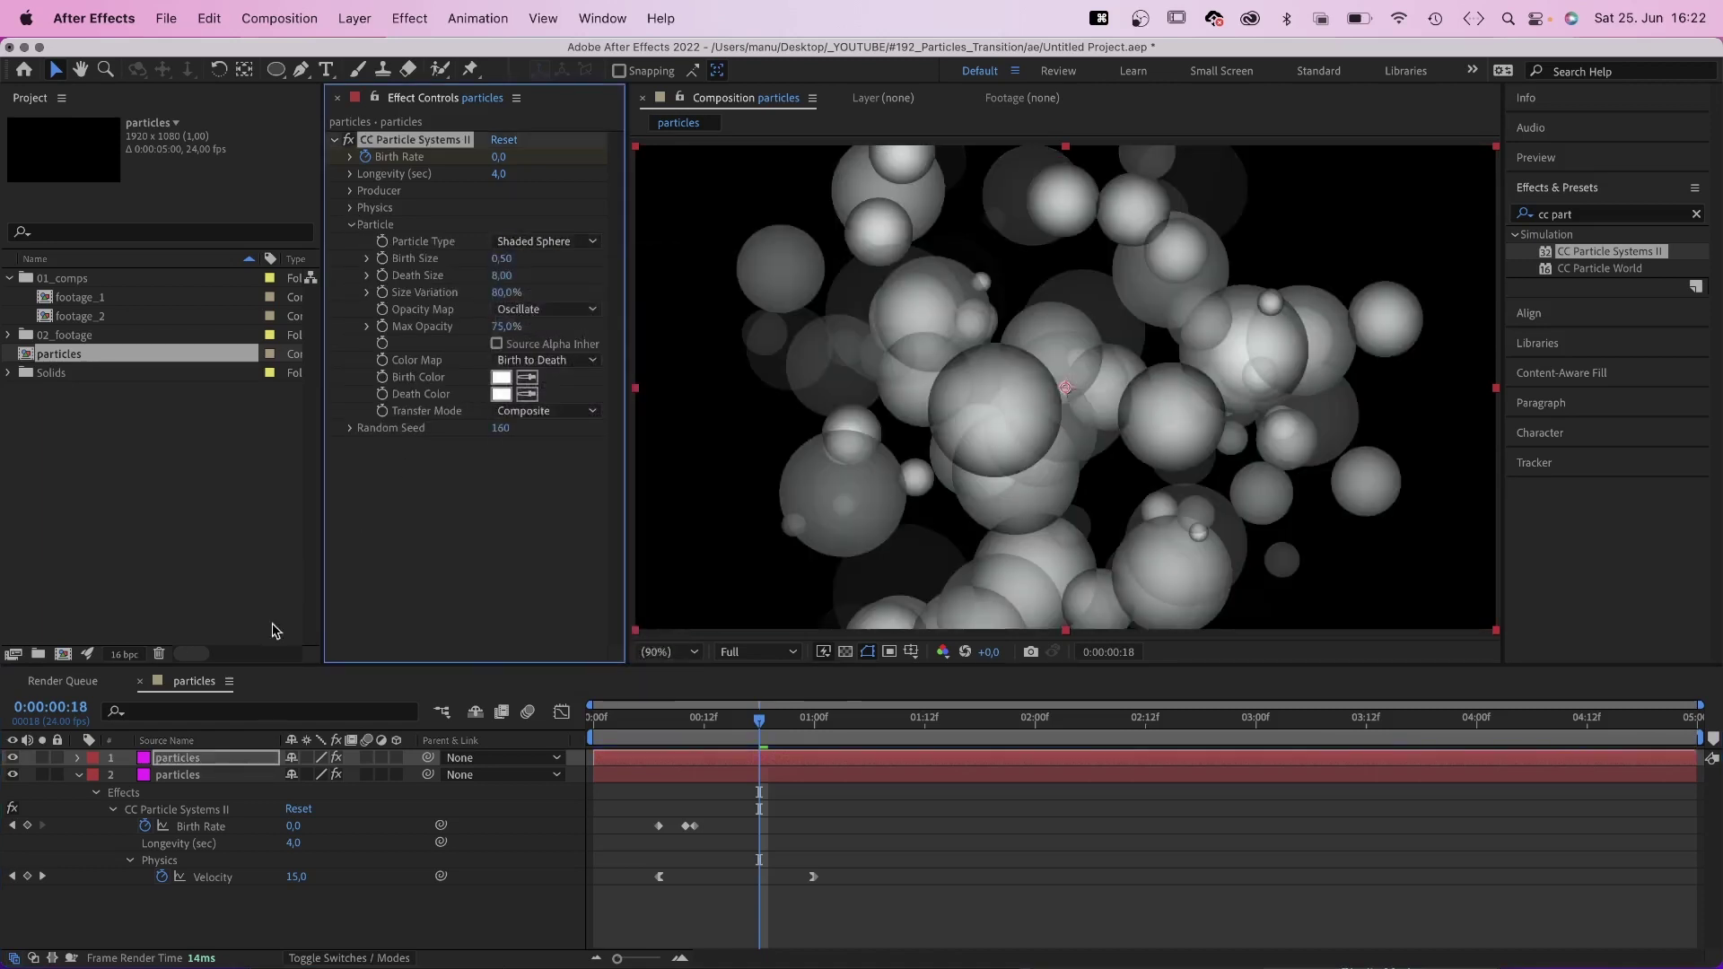
Set the top particles layer's Opacity to 50% and check it at 0:00:01:15
click(202, 756)
key(t)
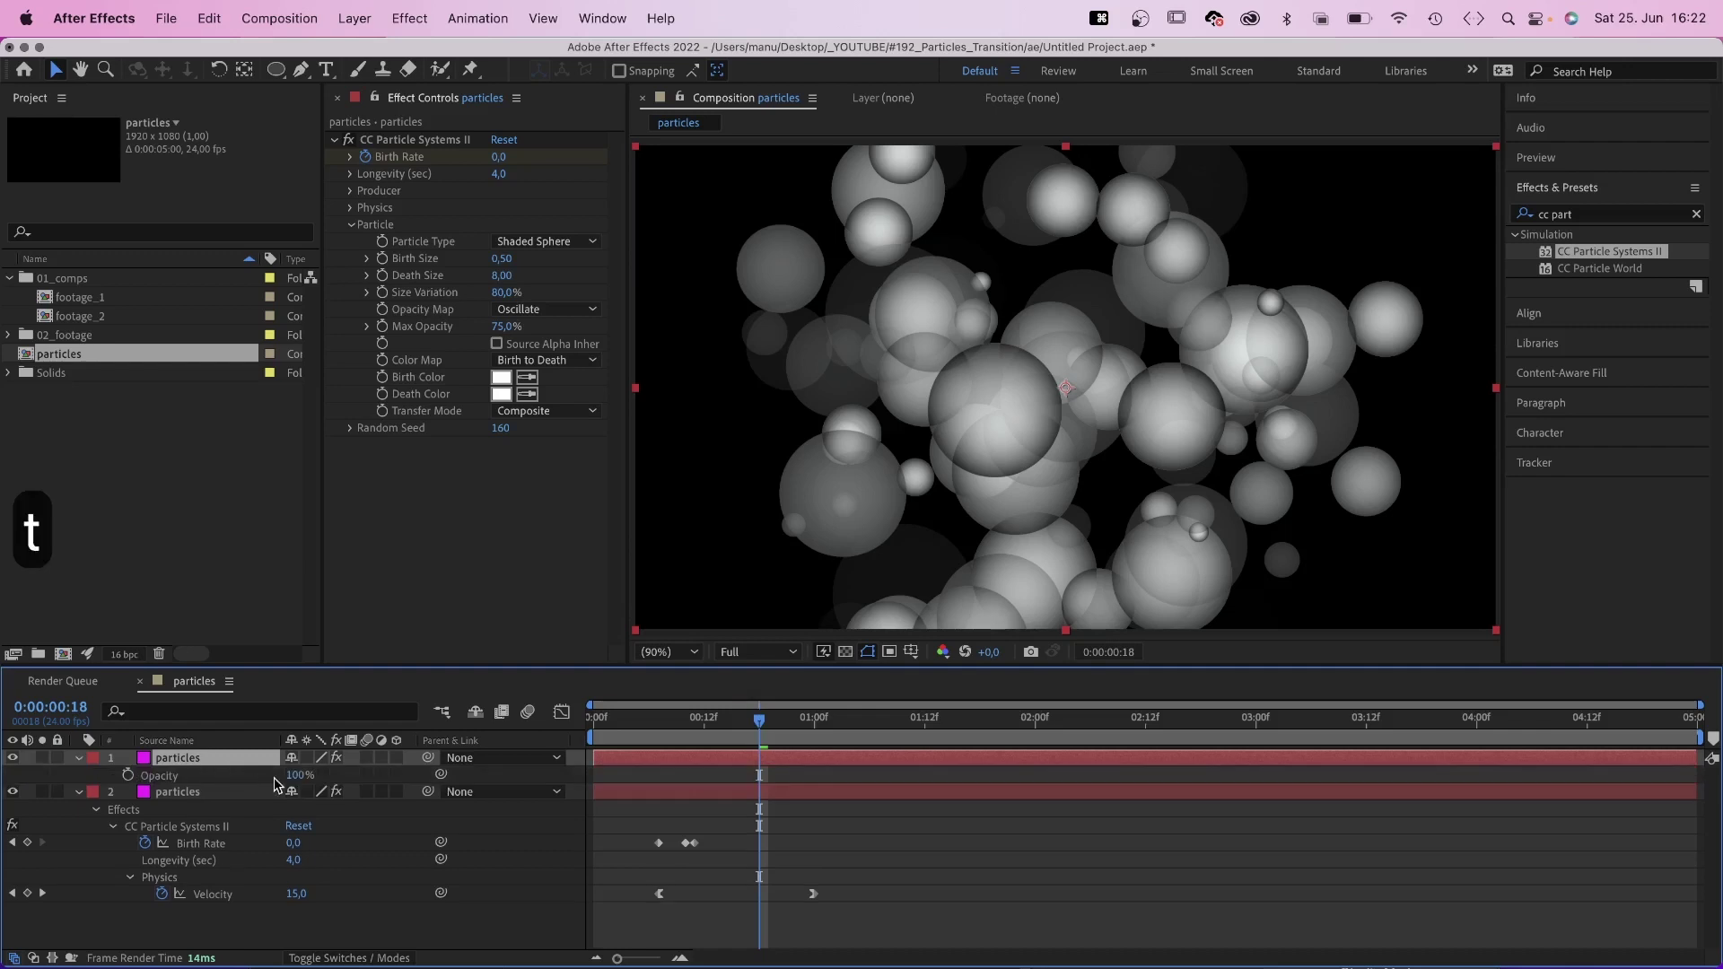
click(299, 775)
text(50)
key(Return)
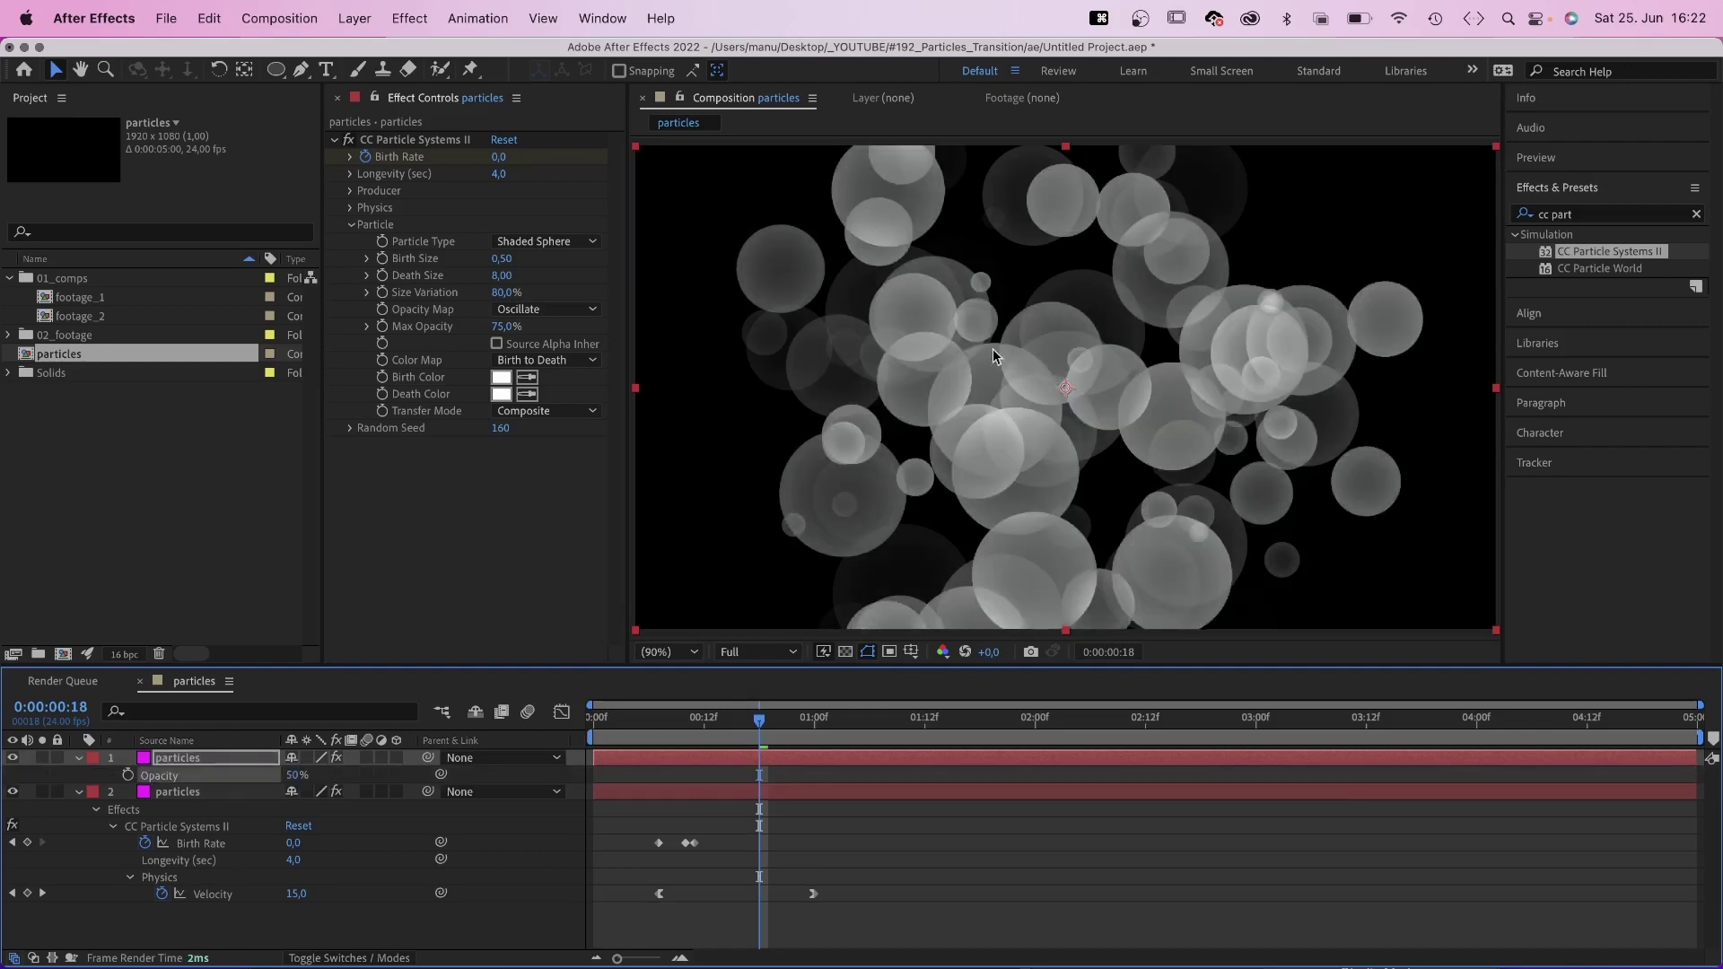
drag(795, 736, 956, 703)
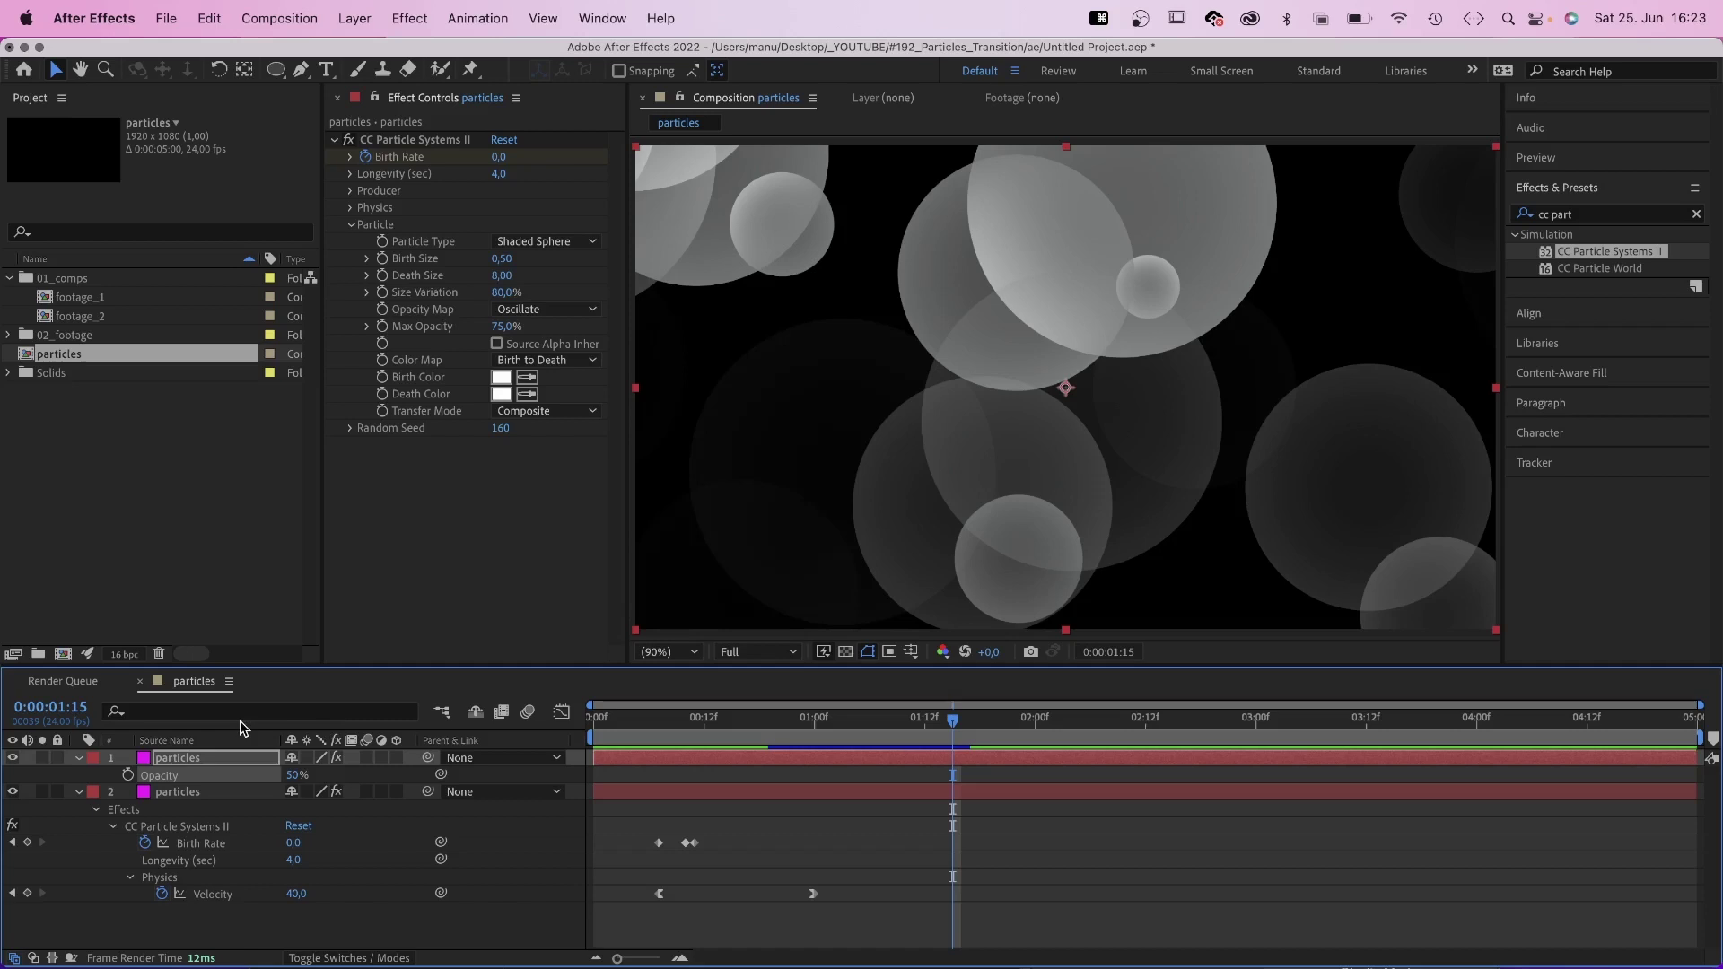
Nest the particles comp into a new composition and rename it 'transition'
drag(76, 363, 54, 656)
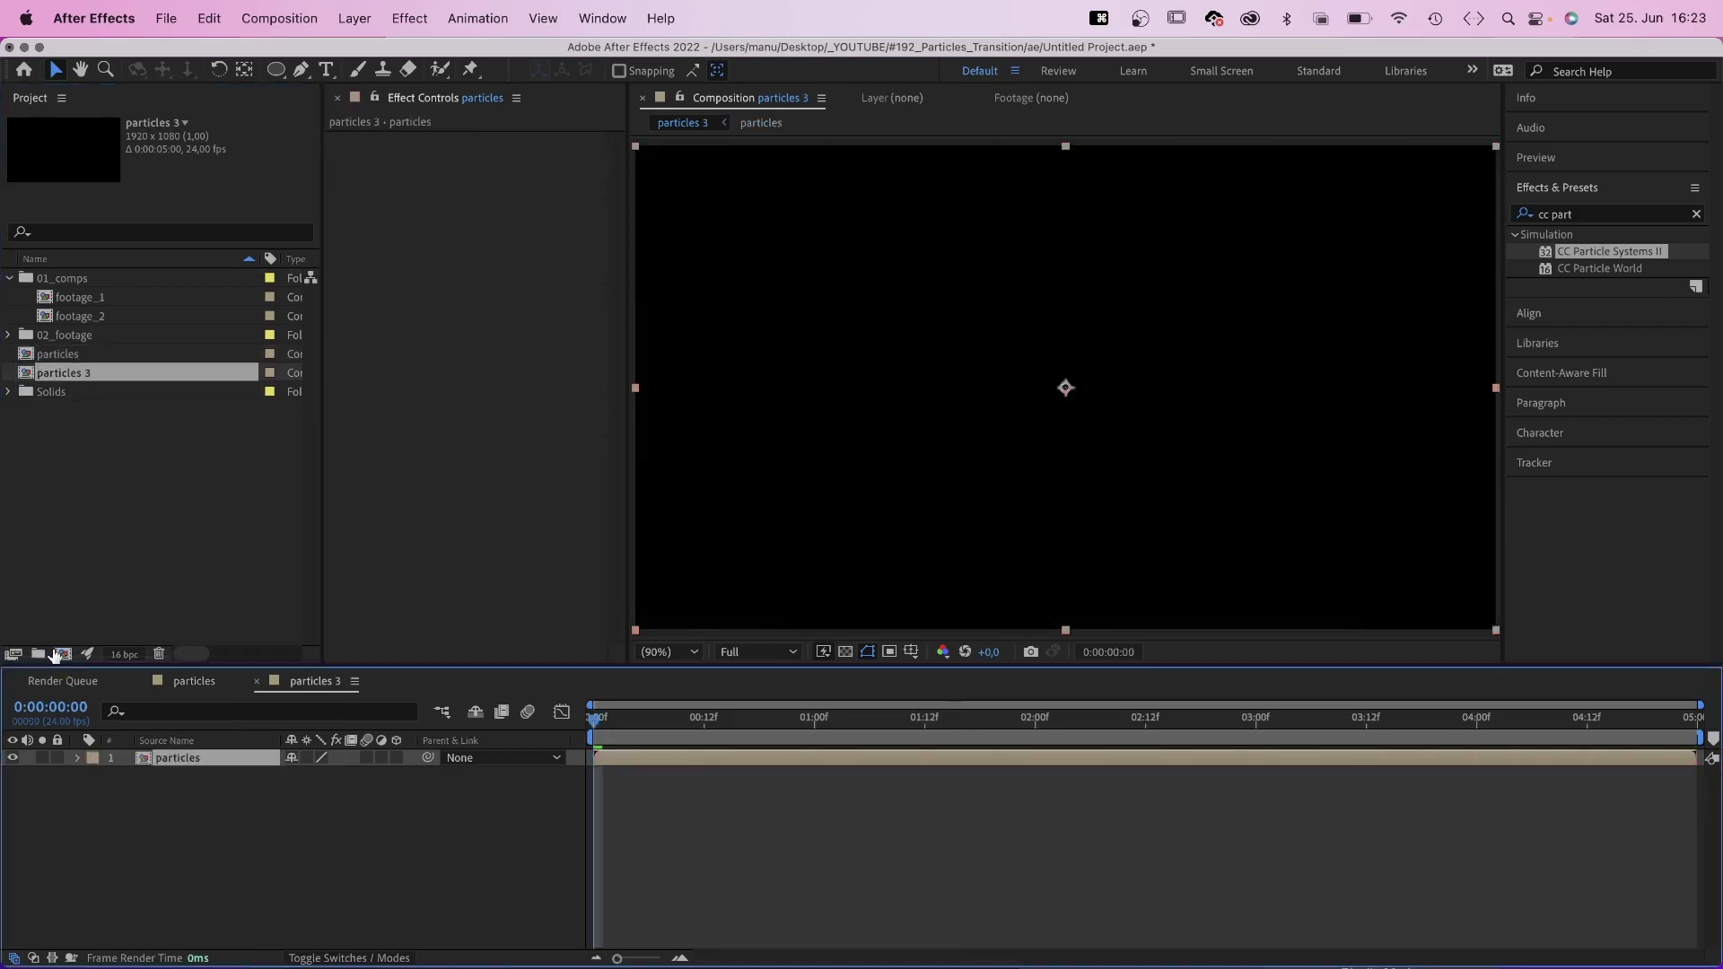
click(75, 373)
key(Return)
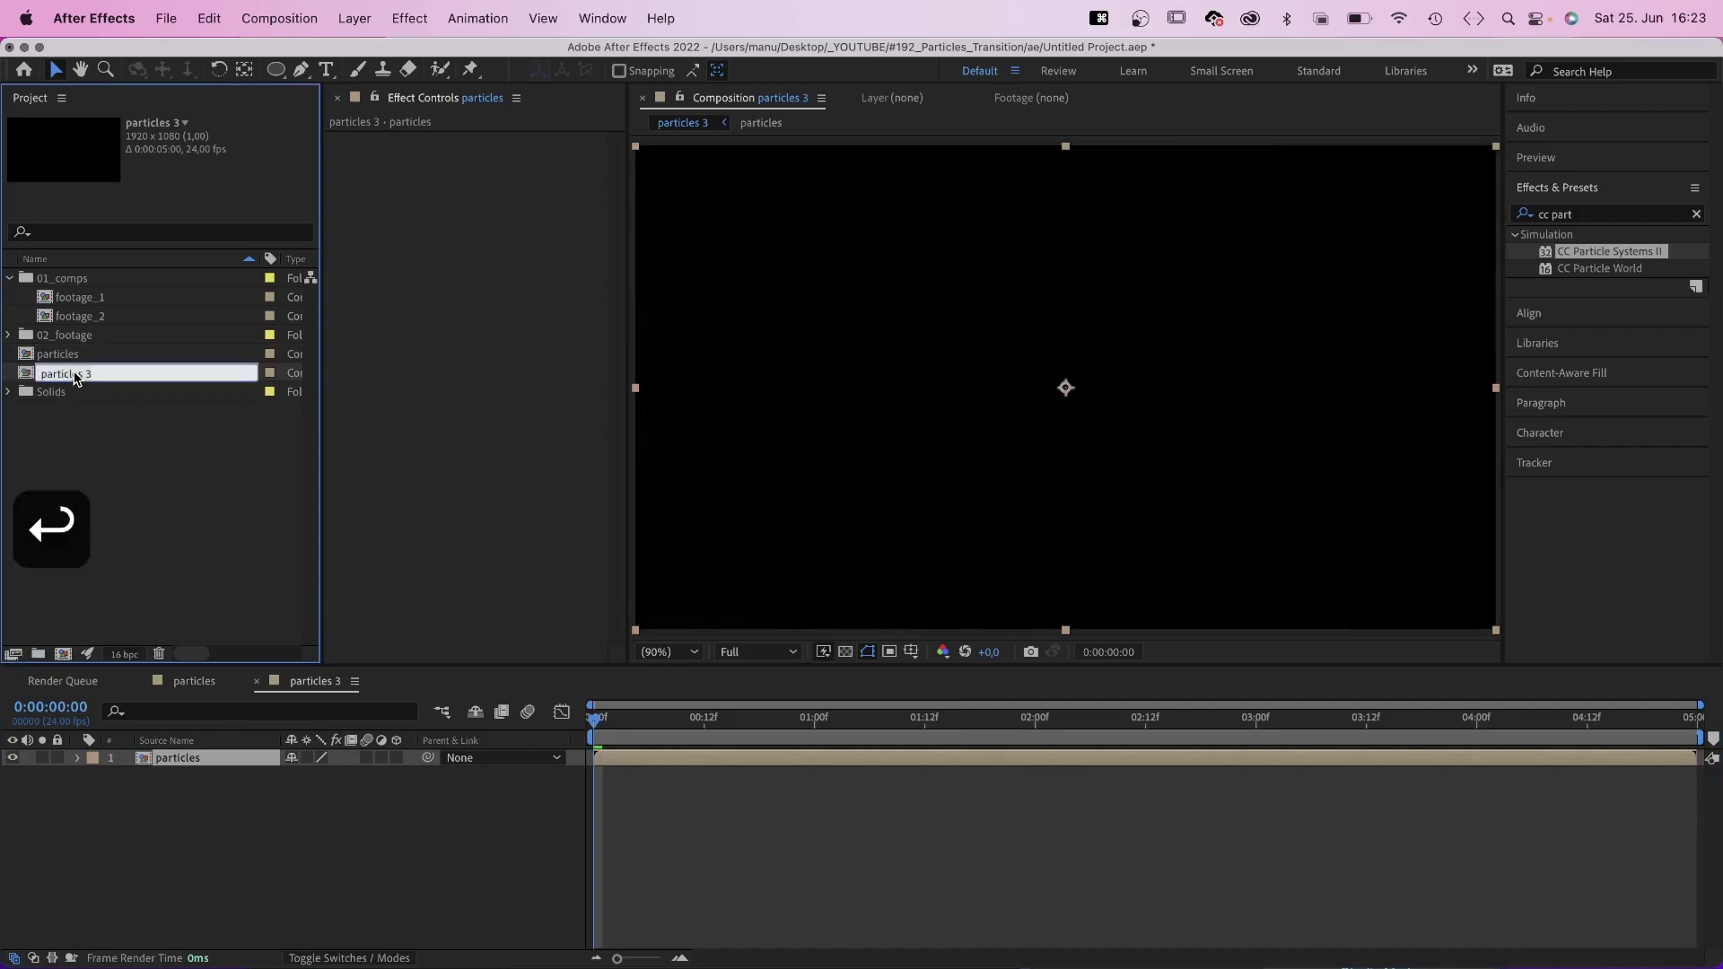
text(transition)
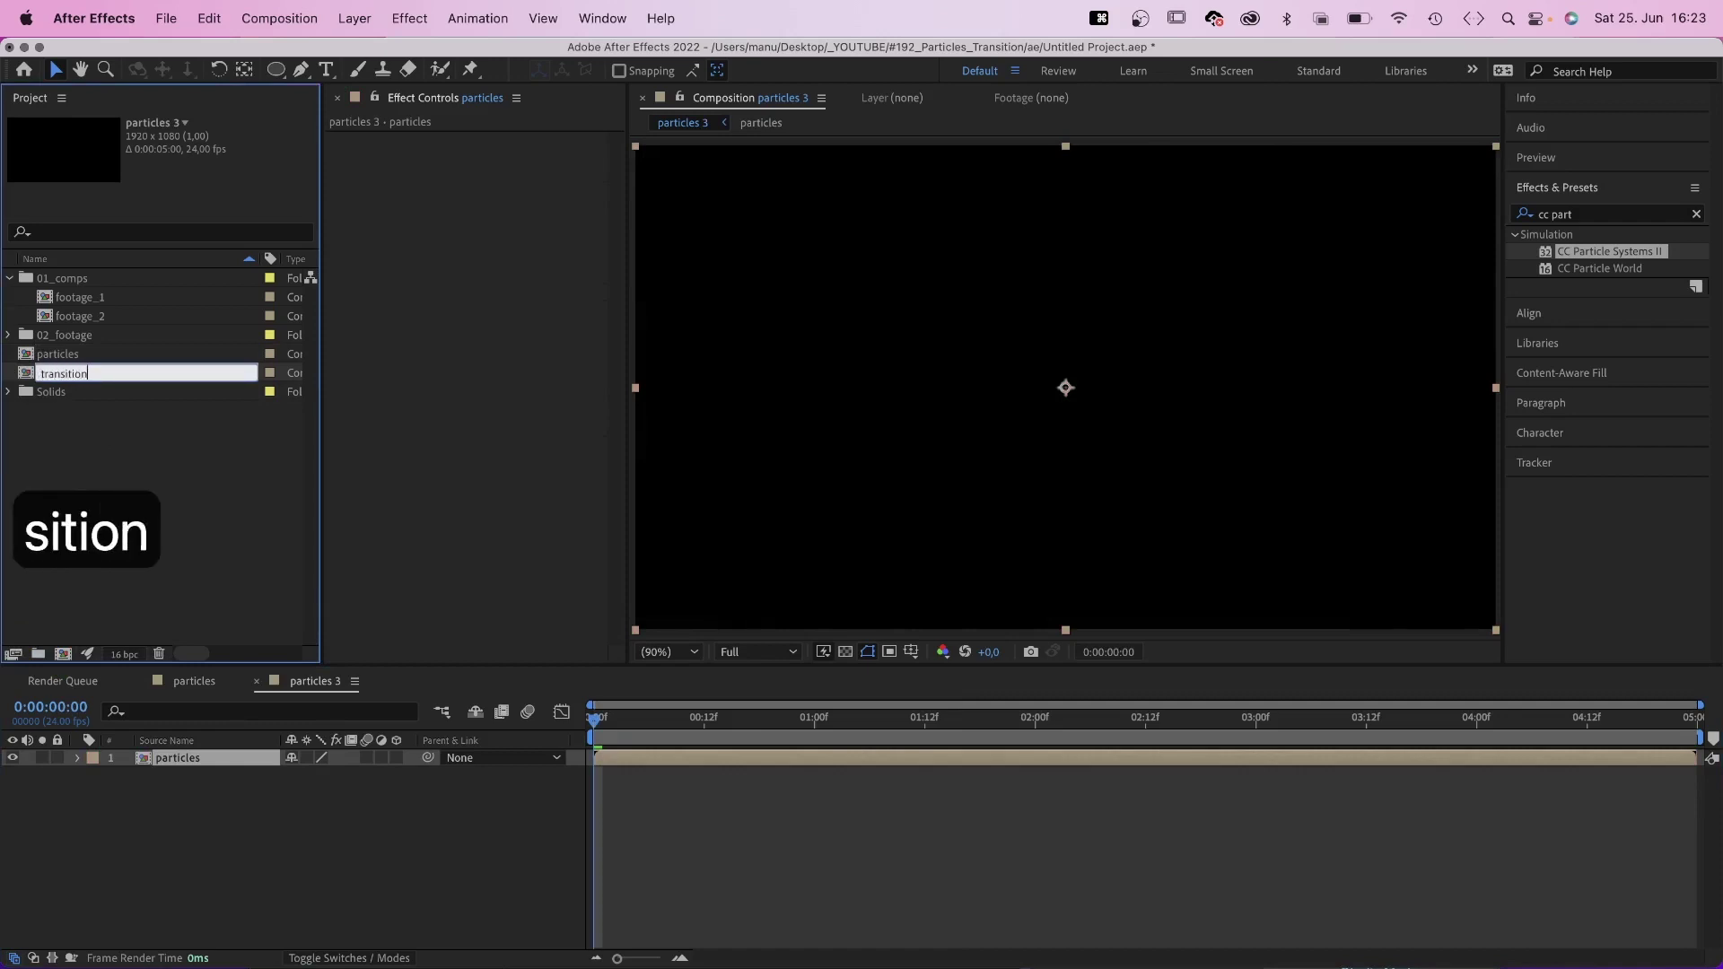
key(Return)
Enable Time Remapping on the particles layer and add a keyframe at frame 9
click(184, 759)
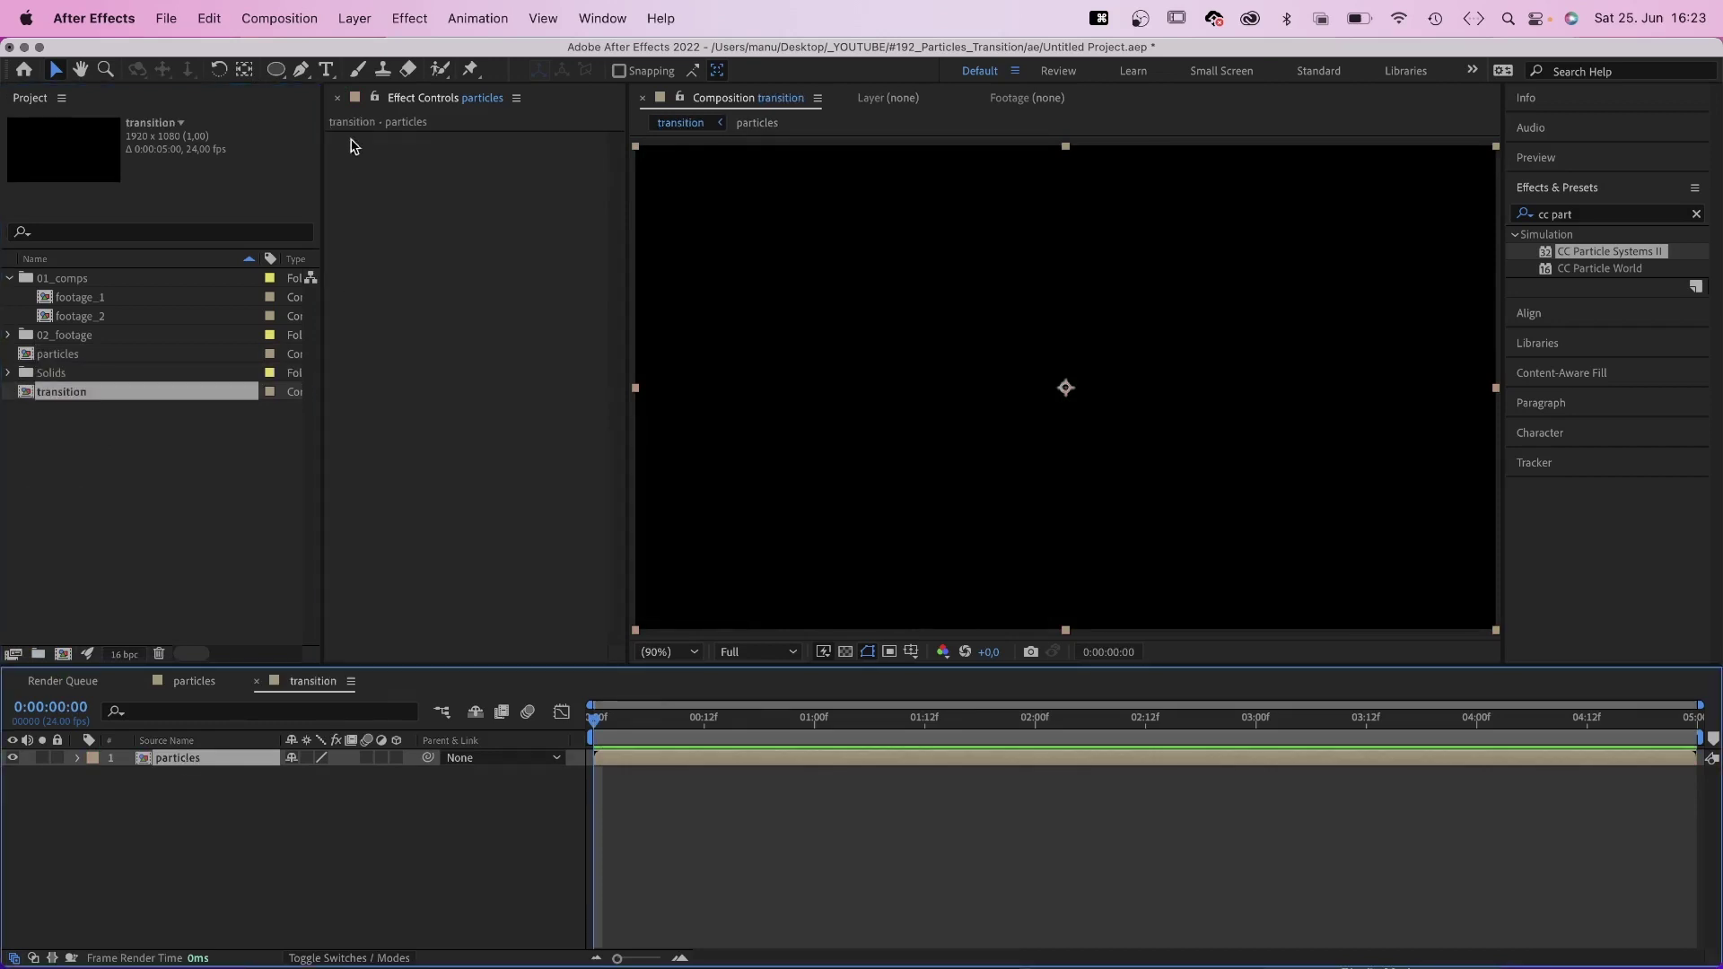
click(354, 18)
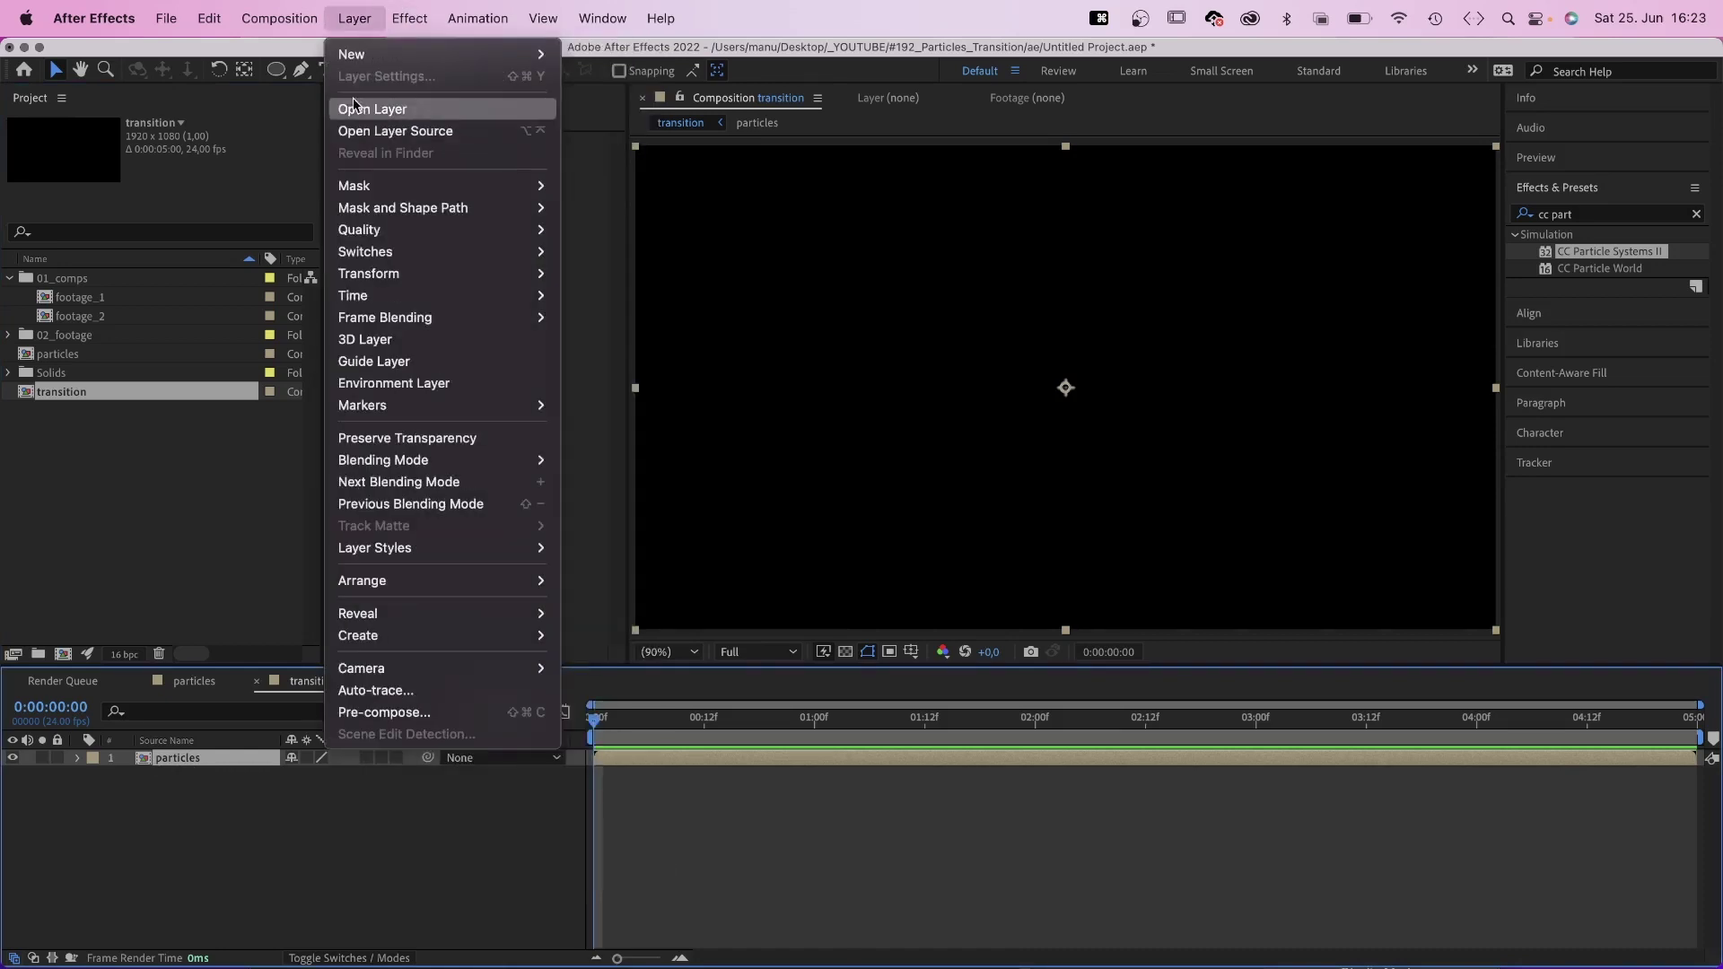
mouse_move(359, 295)
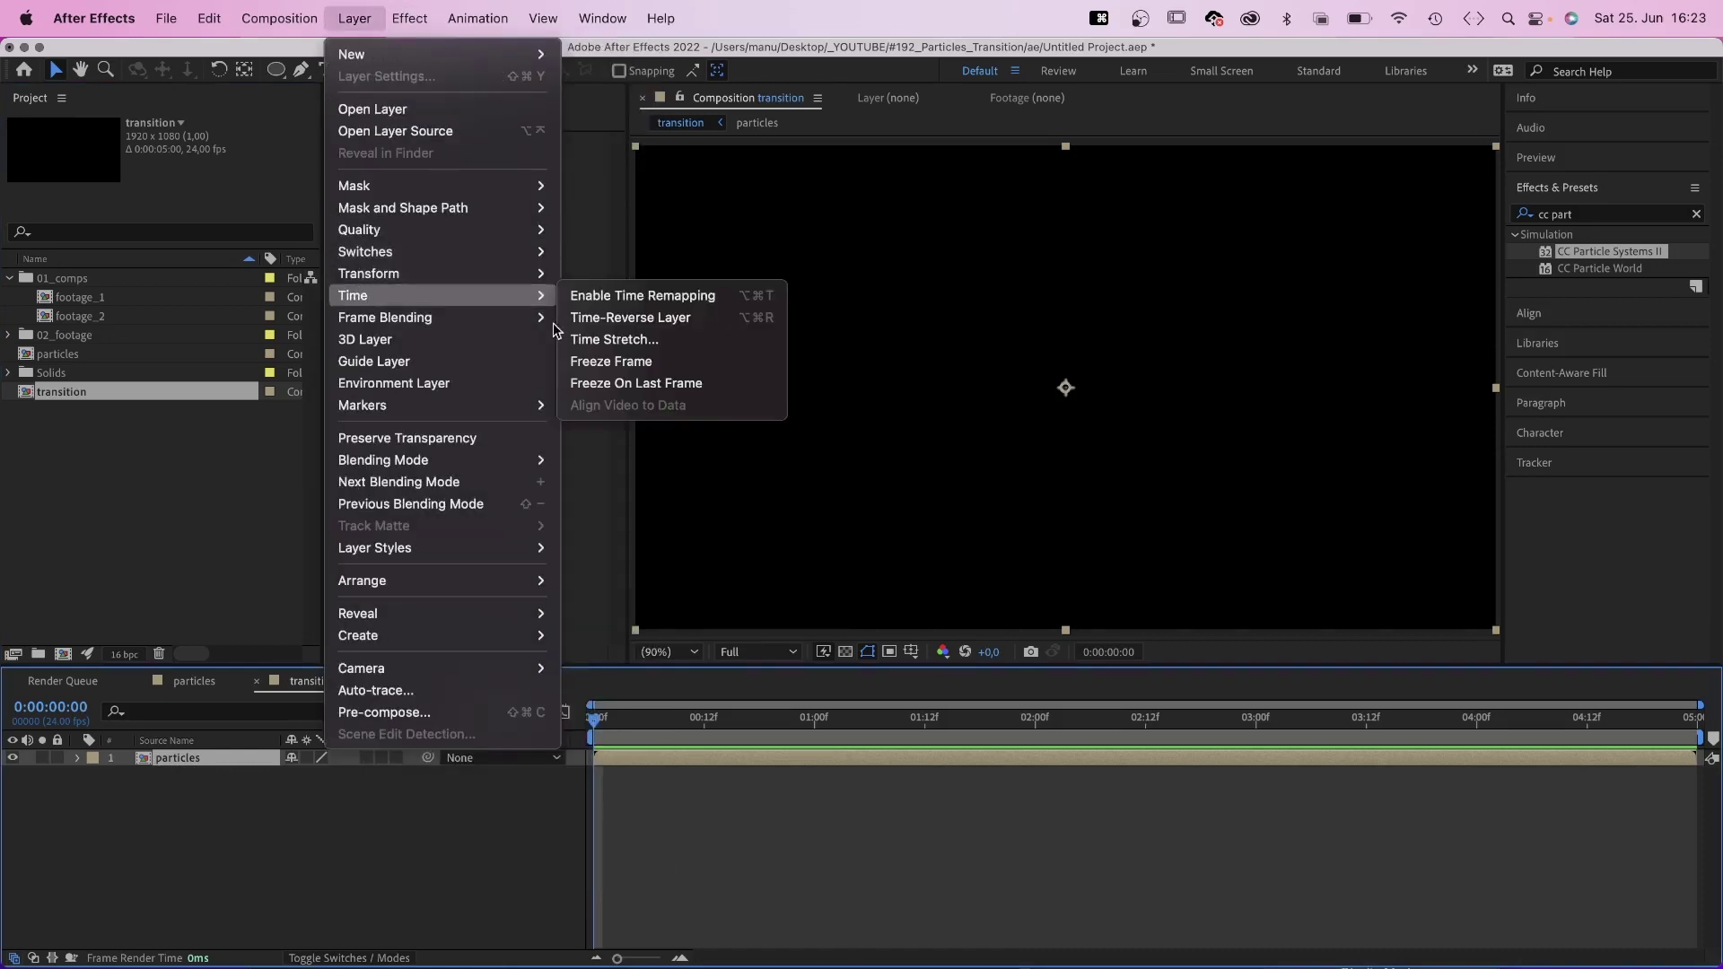
click(597, 297)
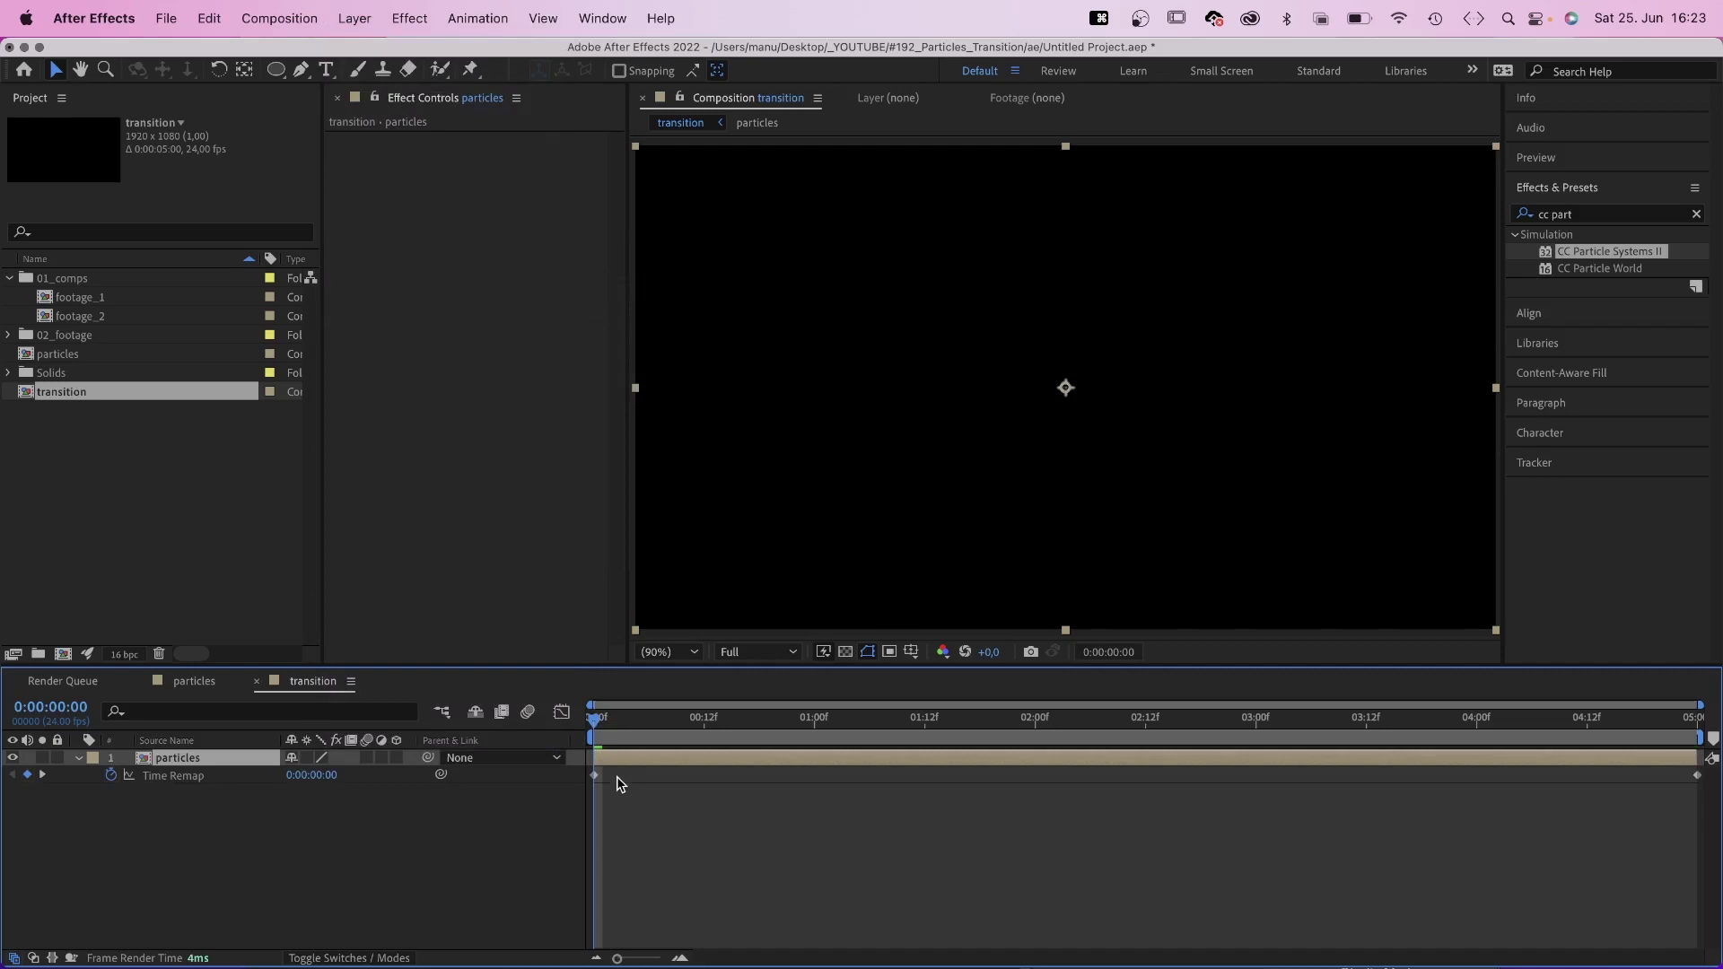
key(space)
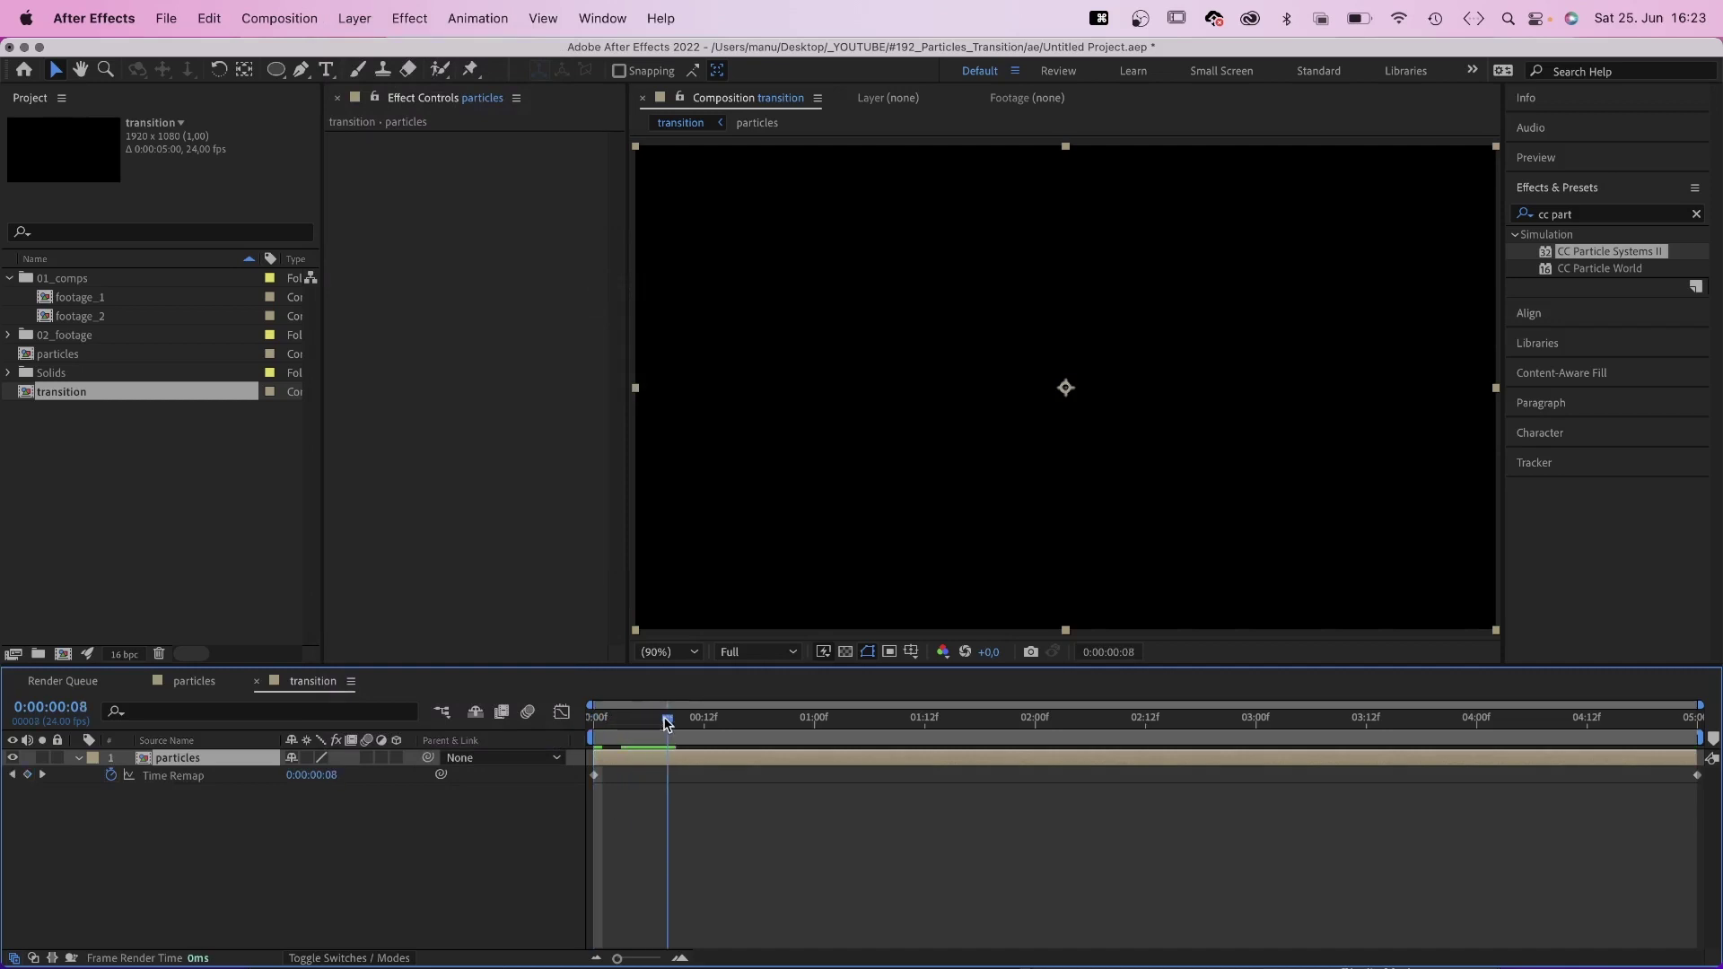
click(26, 775)
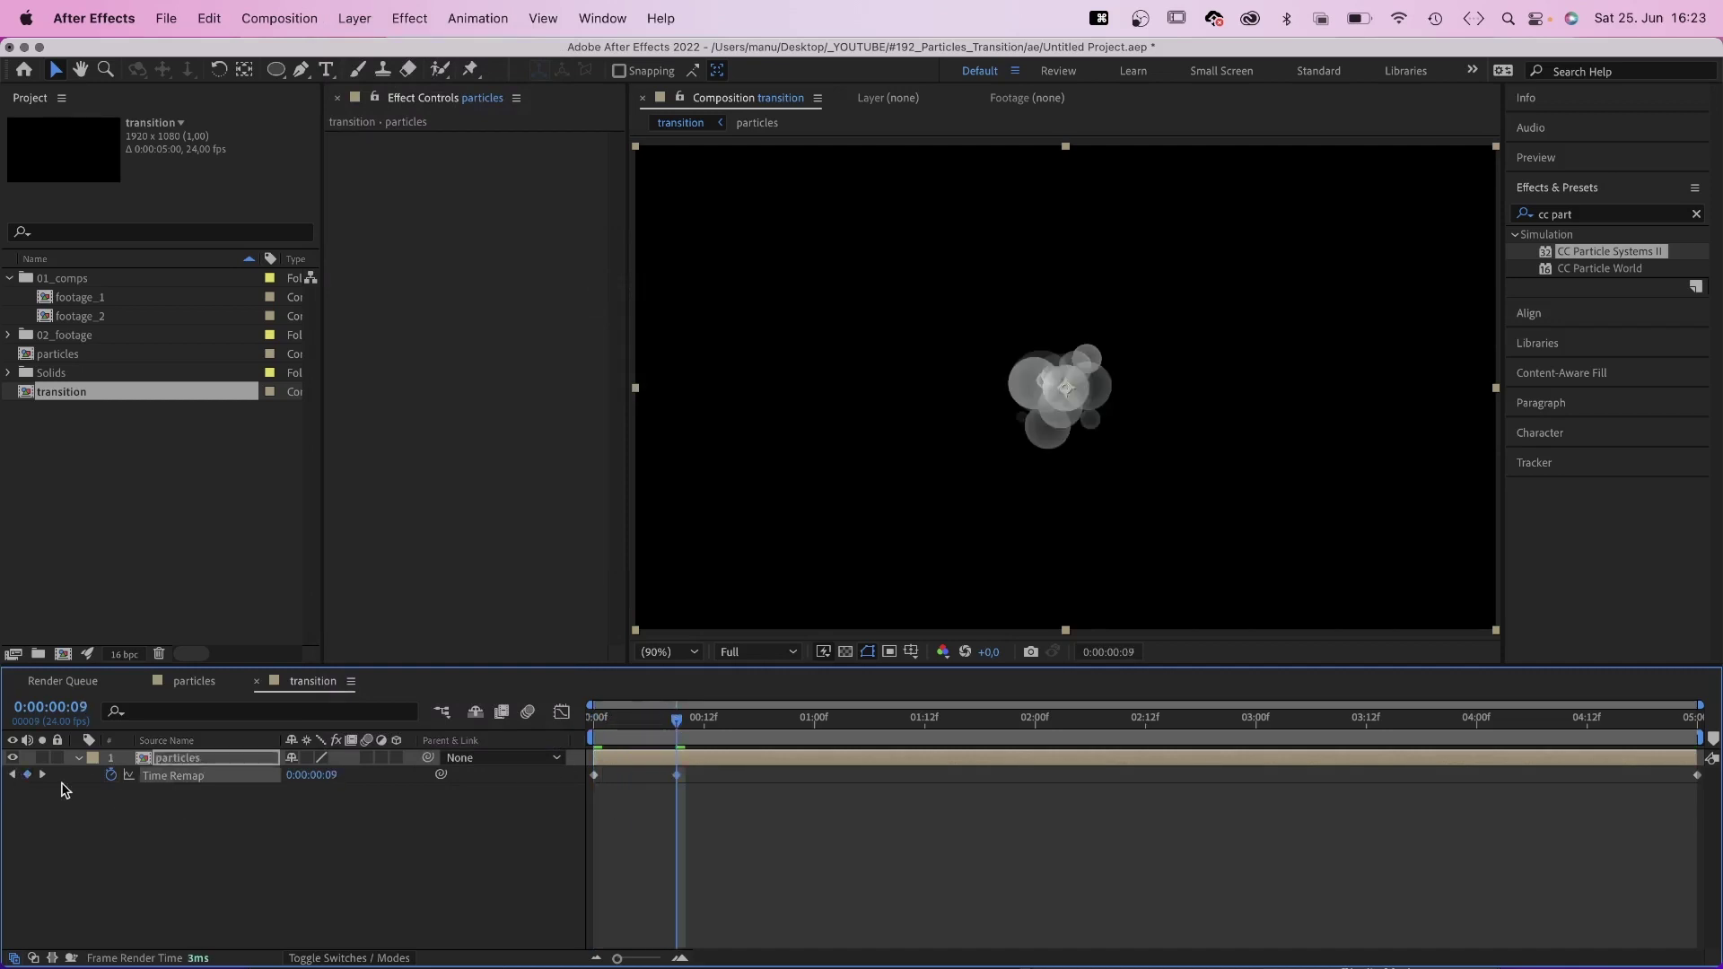
drag(678, 728, 1570, 761)
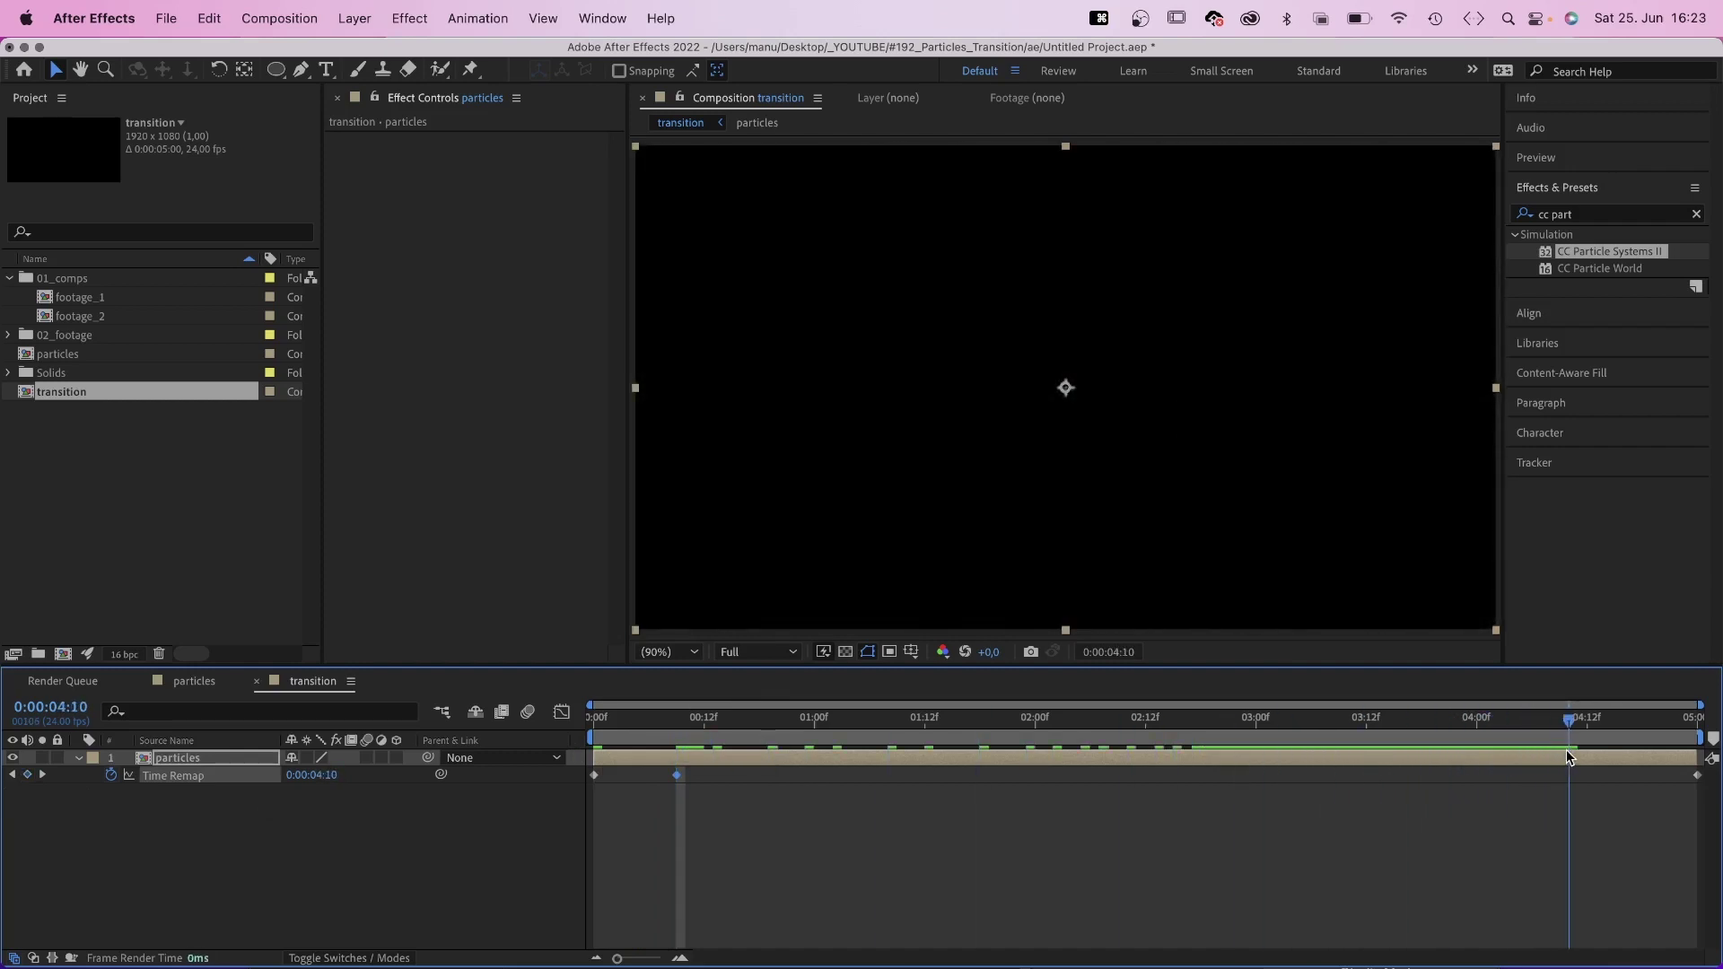
Add a Time Remap keyframe at 4:10 and move it to 2:00
click(31, 776)
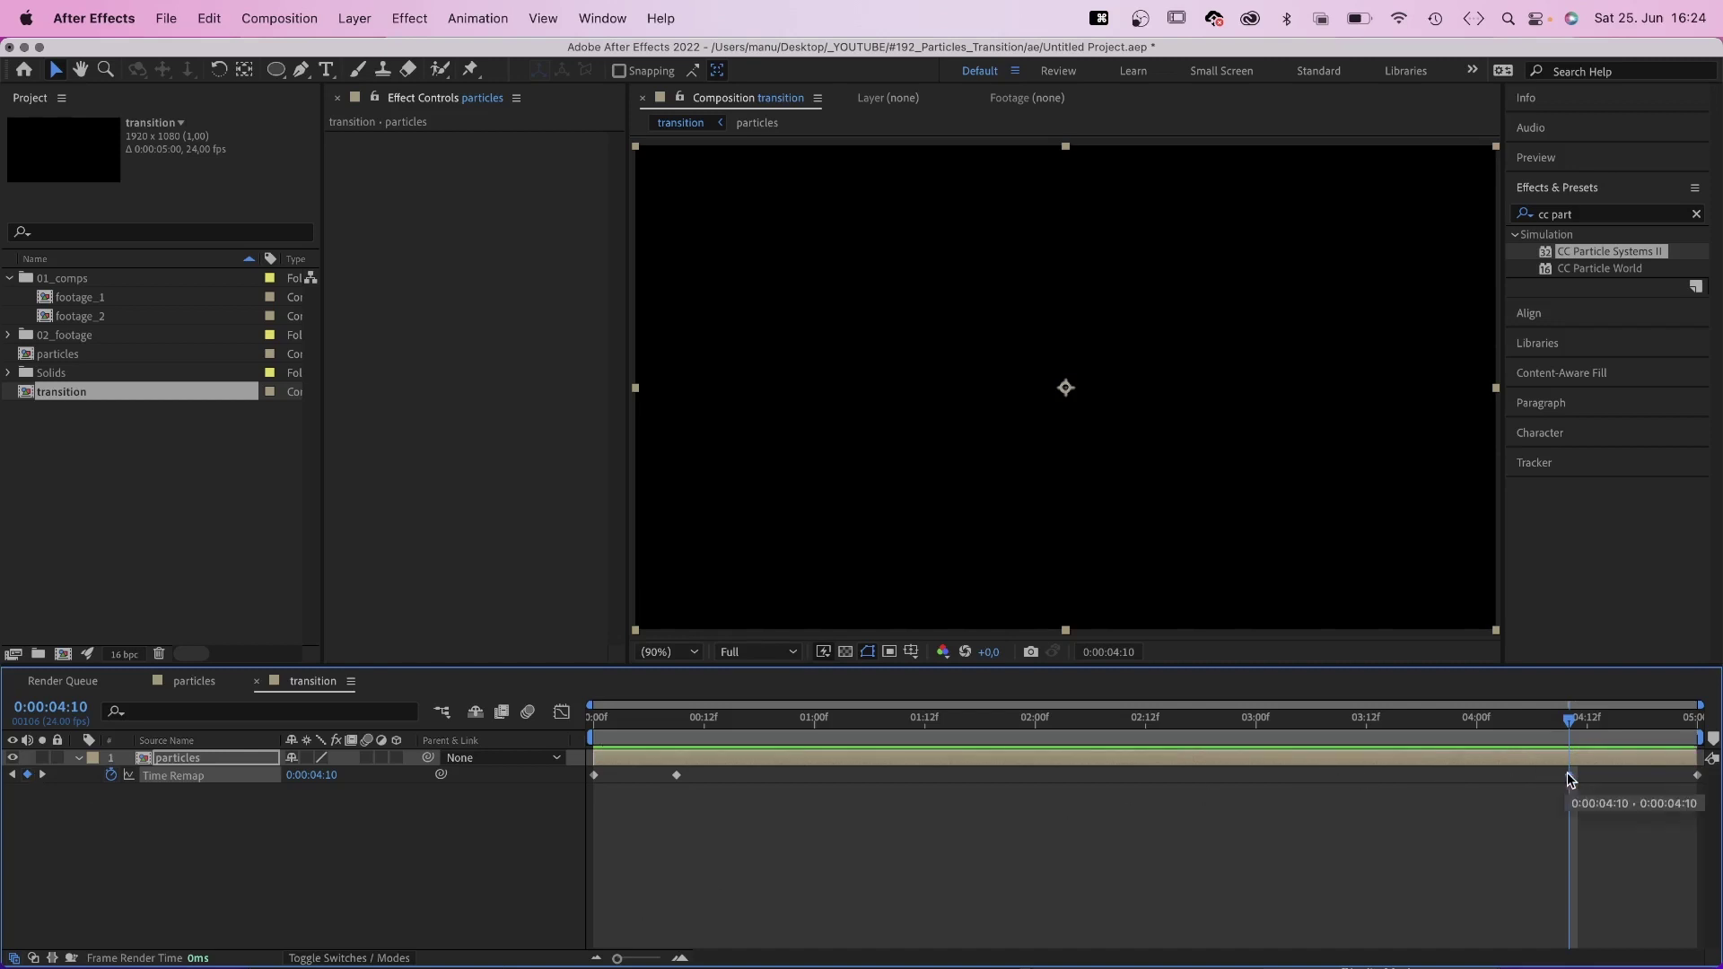
drag(1569, 774, 1039, 814)
click(1035, 725)
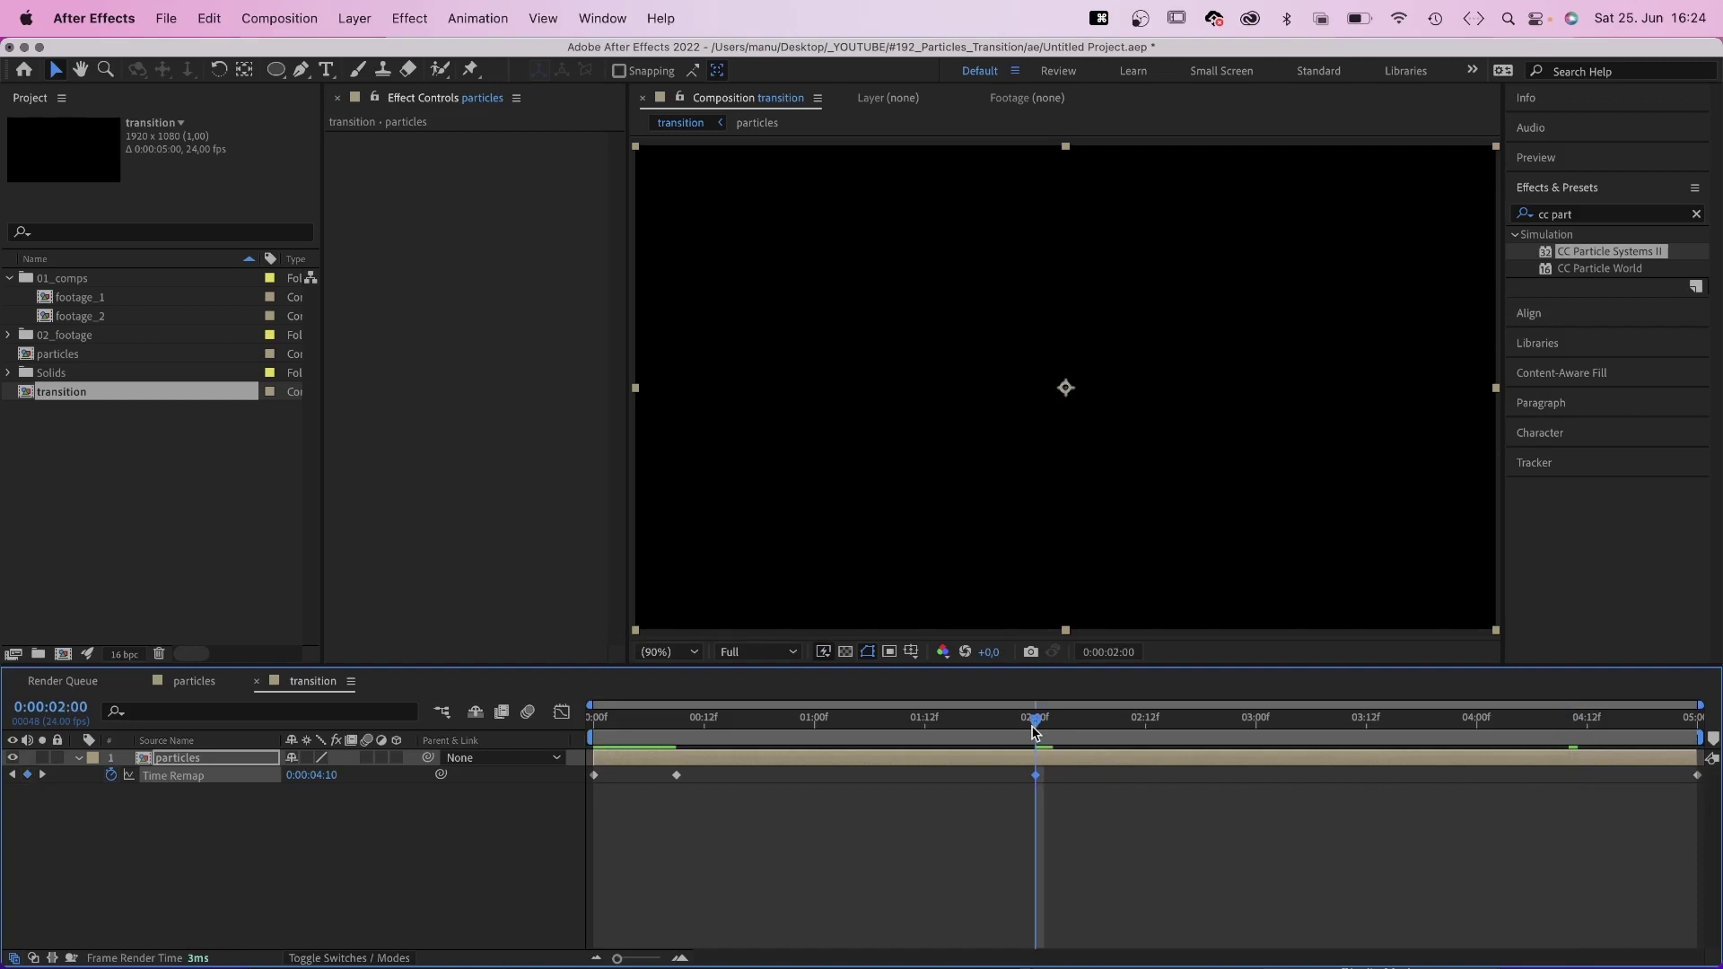
Ease the Time Remap speed curve so it spikes sharply into 2:00
click(562, 714)
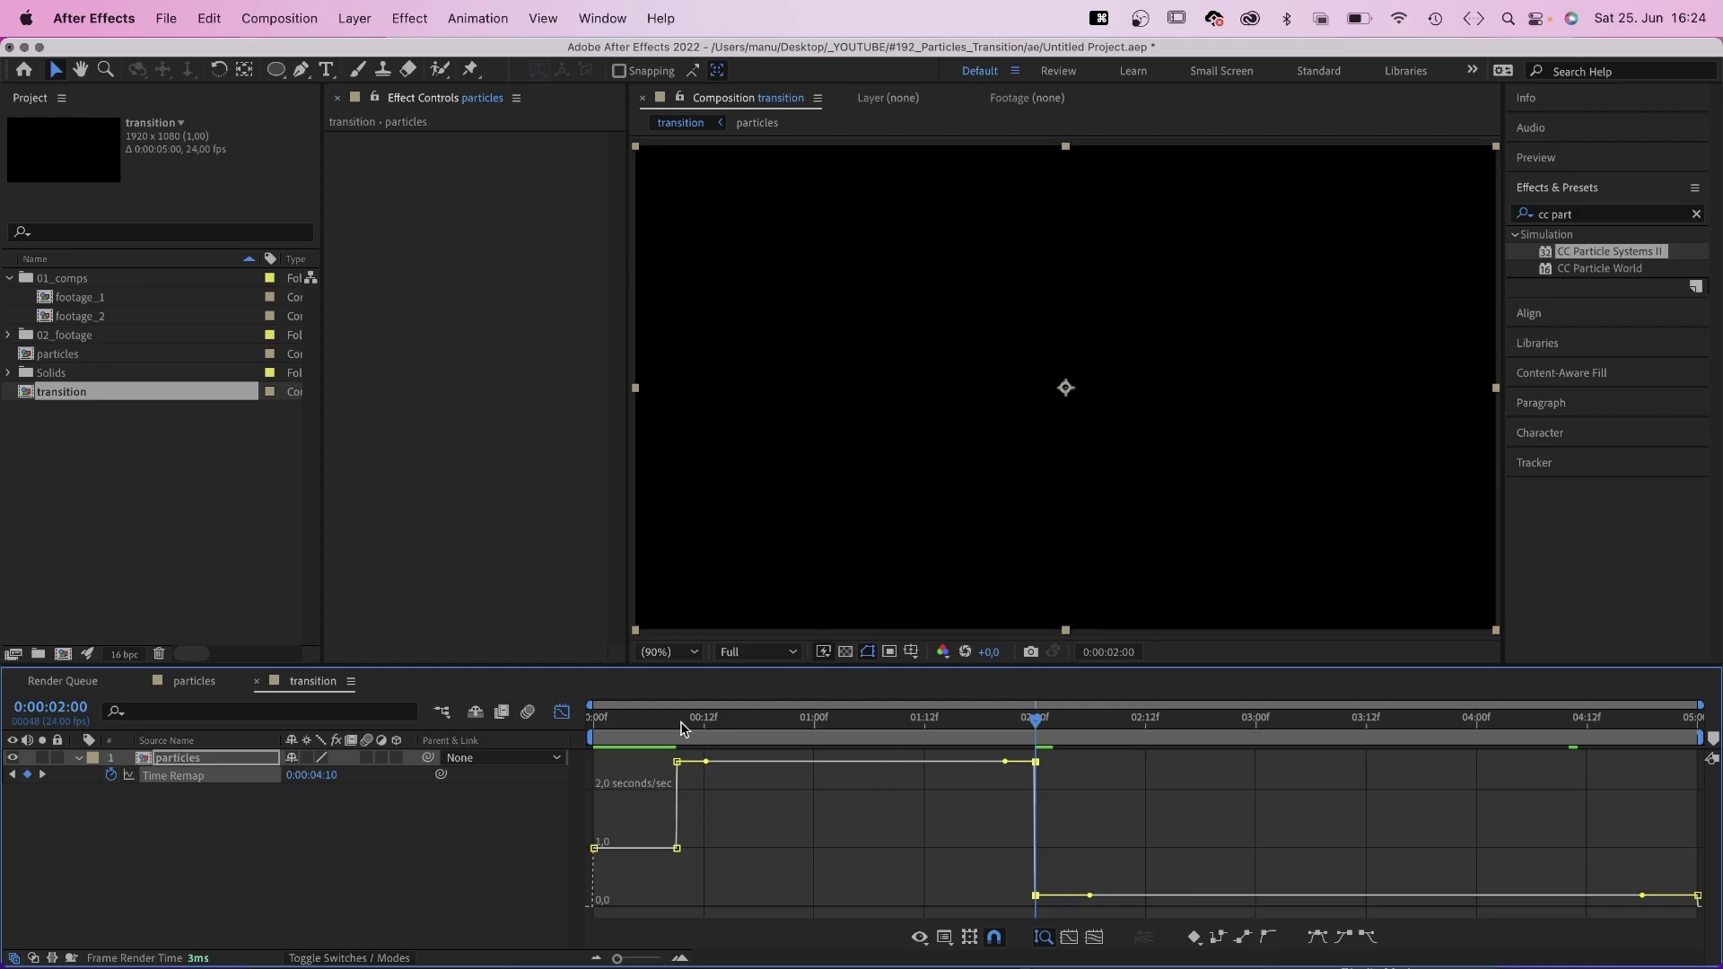
drag(682, 728, 592, 725)
key(space)
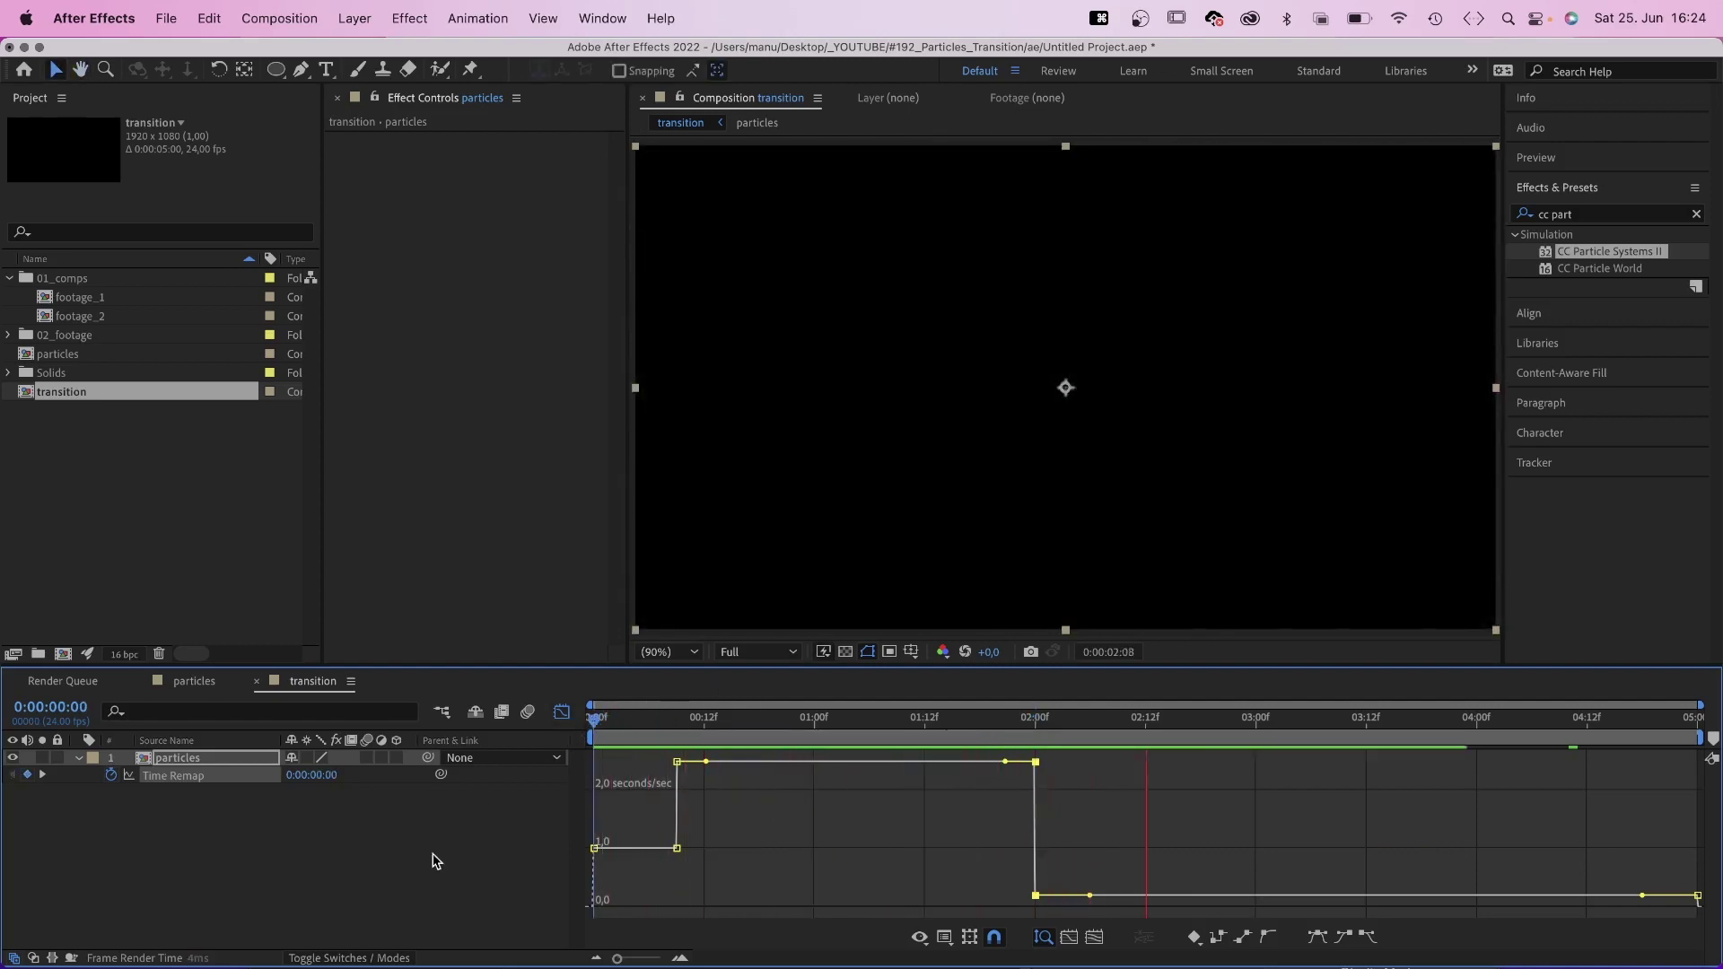
key(space)
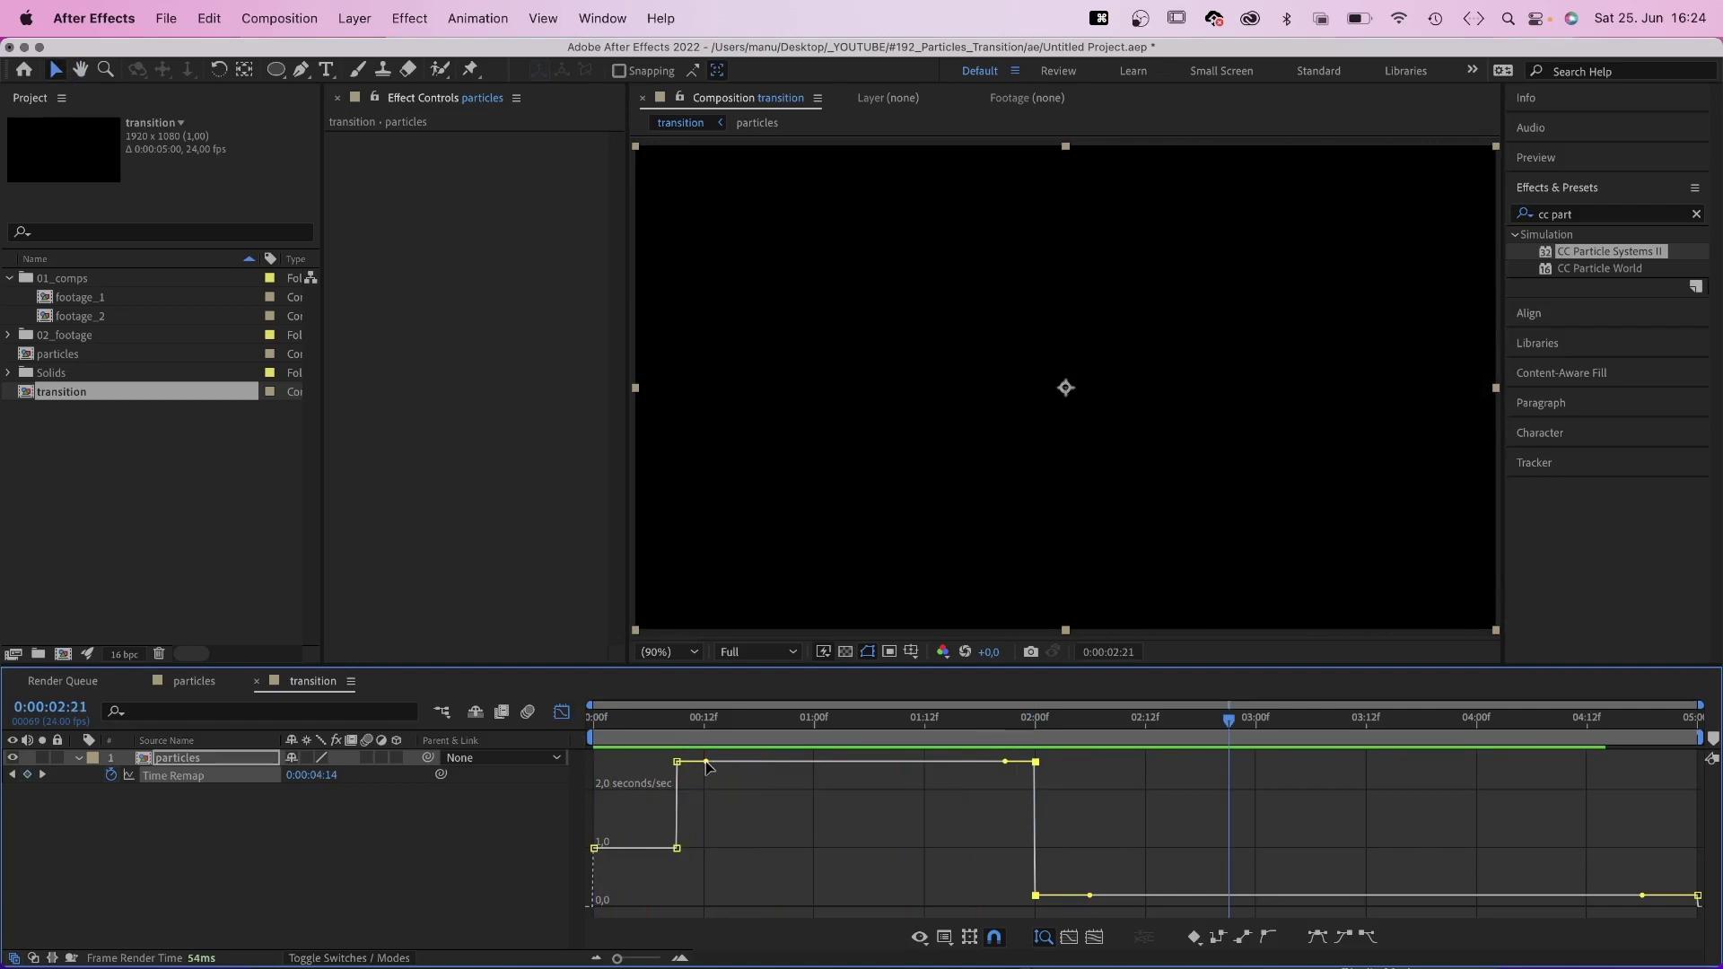
drag(706, 765, 804, 843)
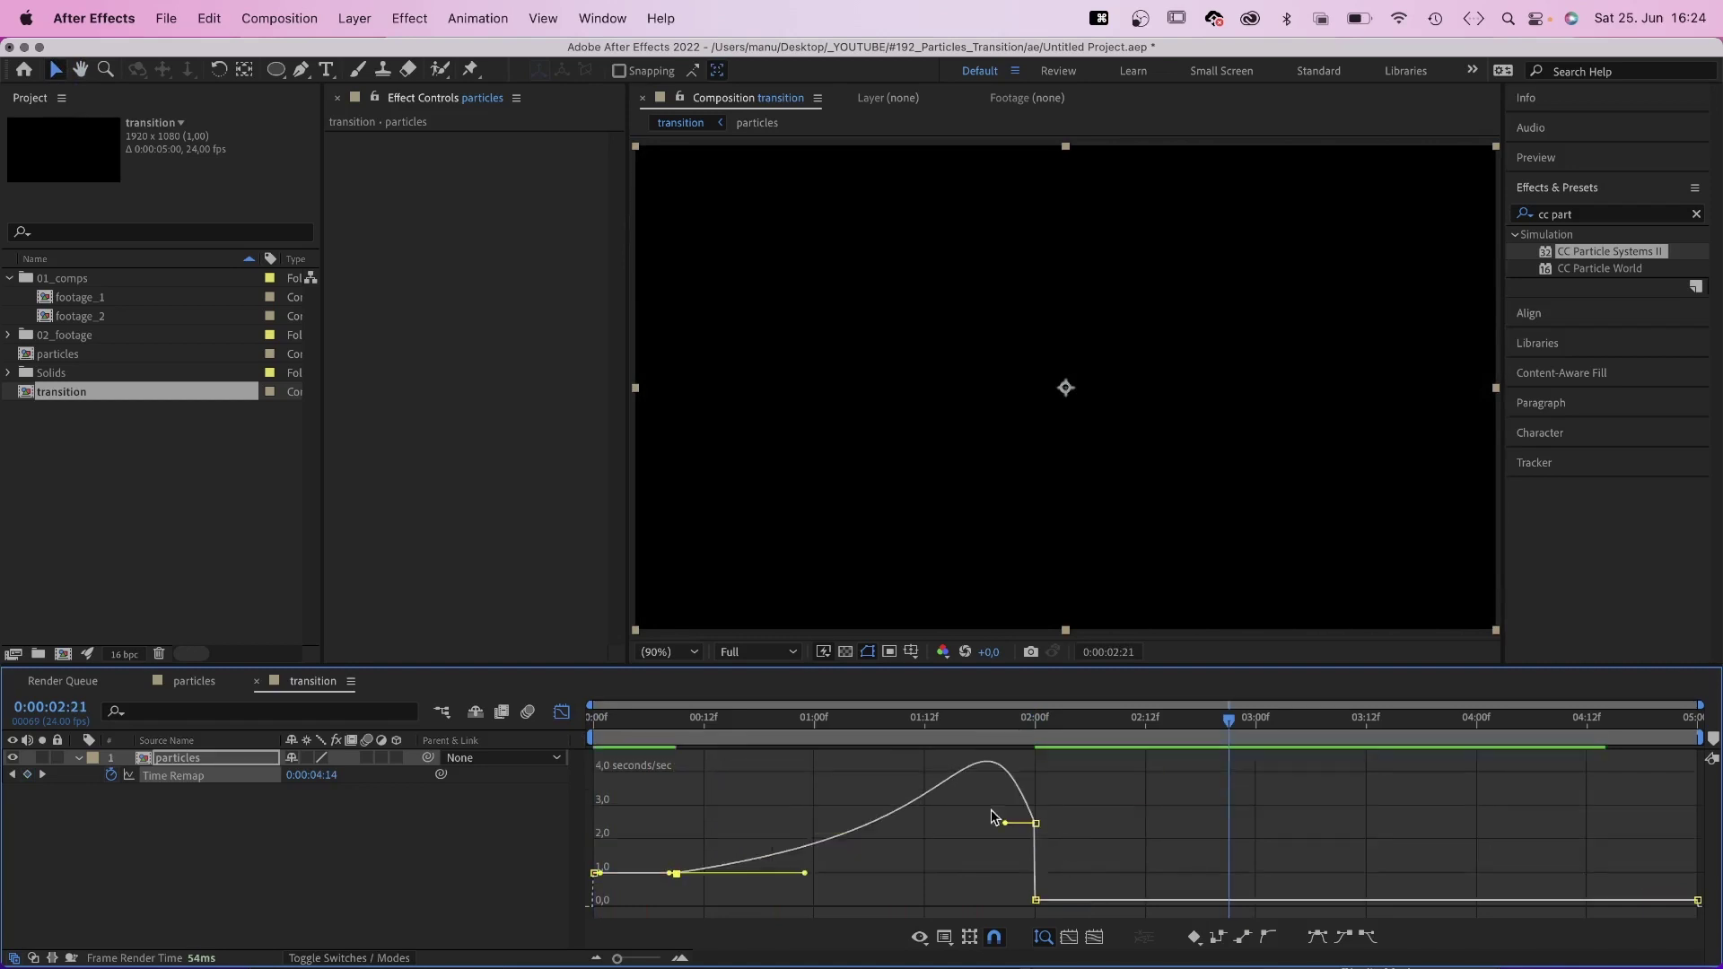
drag(1005, 822, 1032, 821)
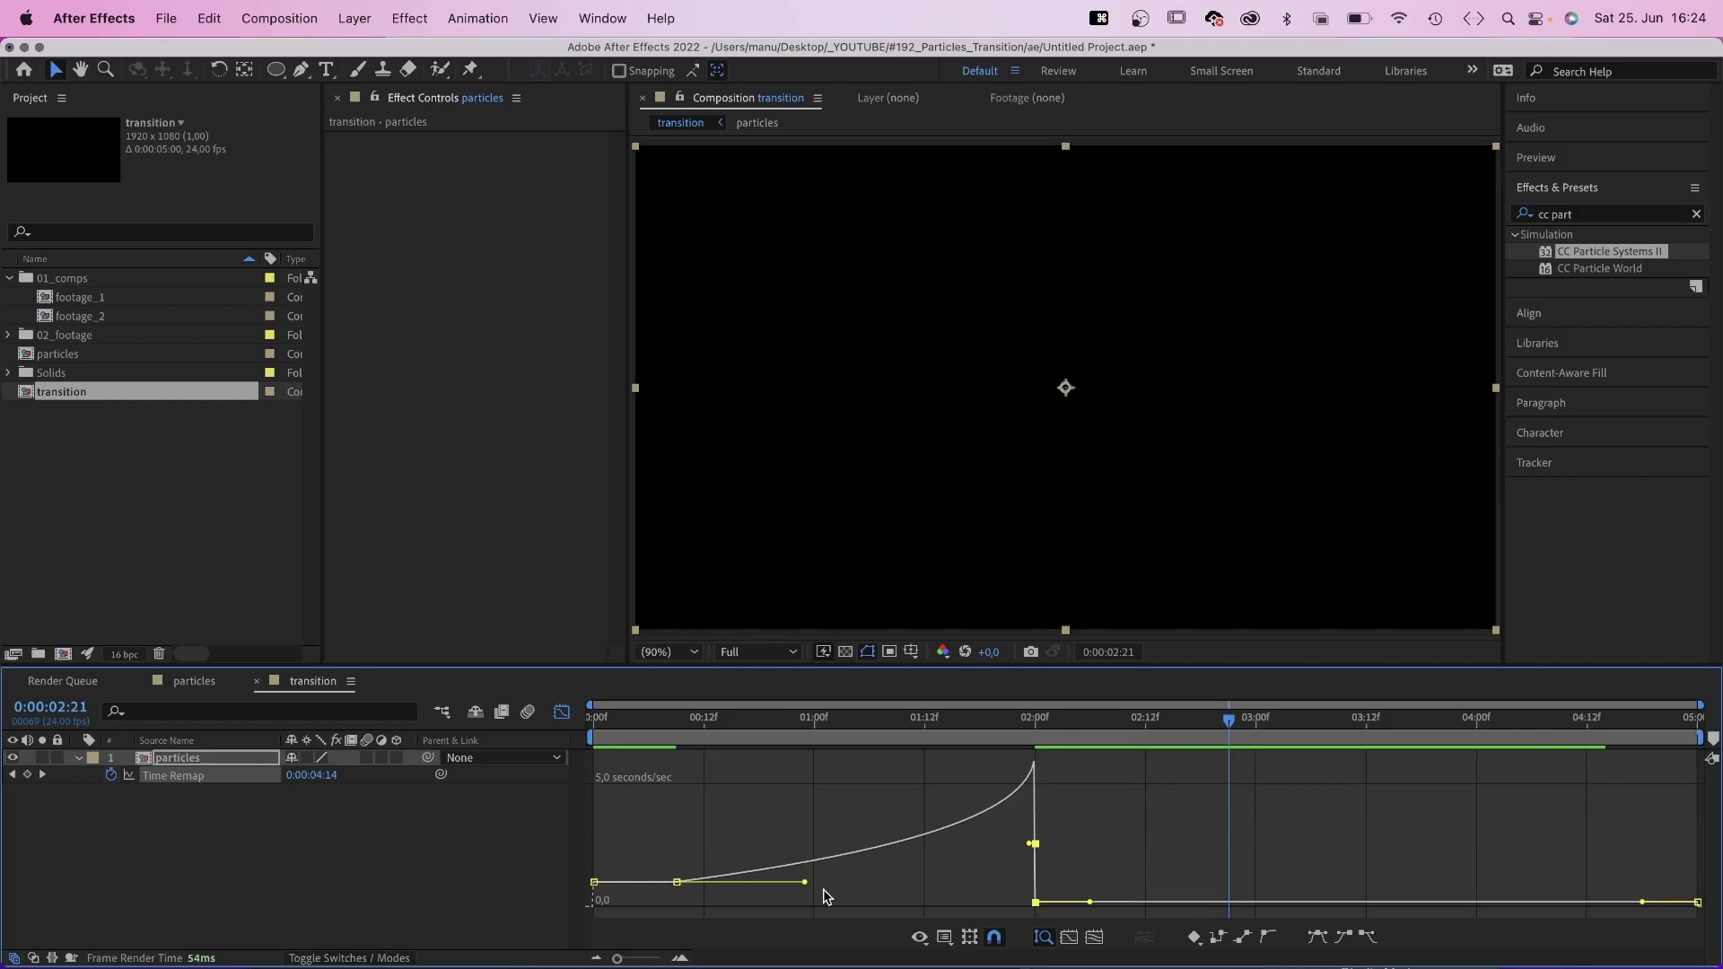
click(804, 883)
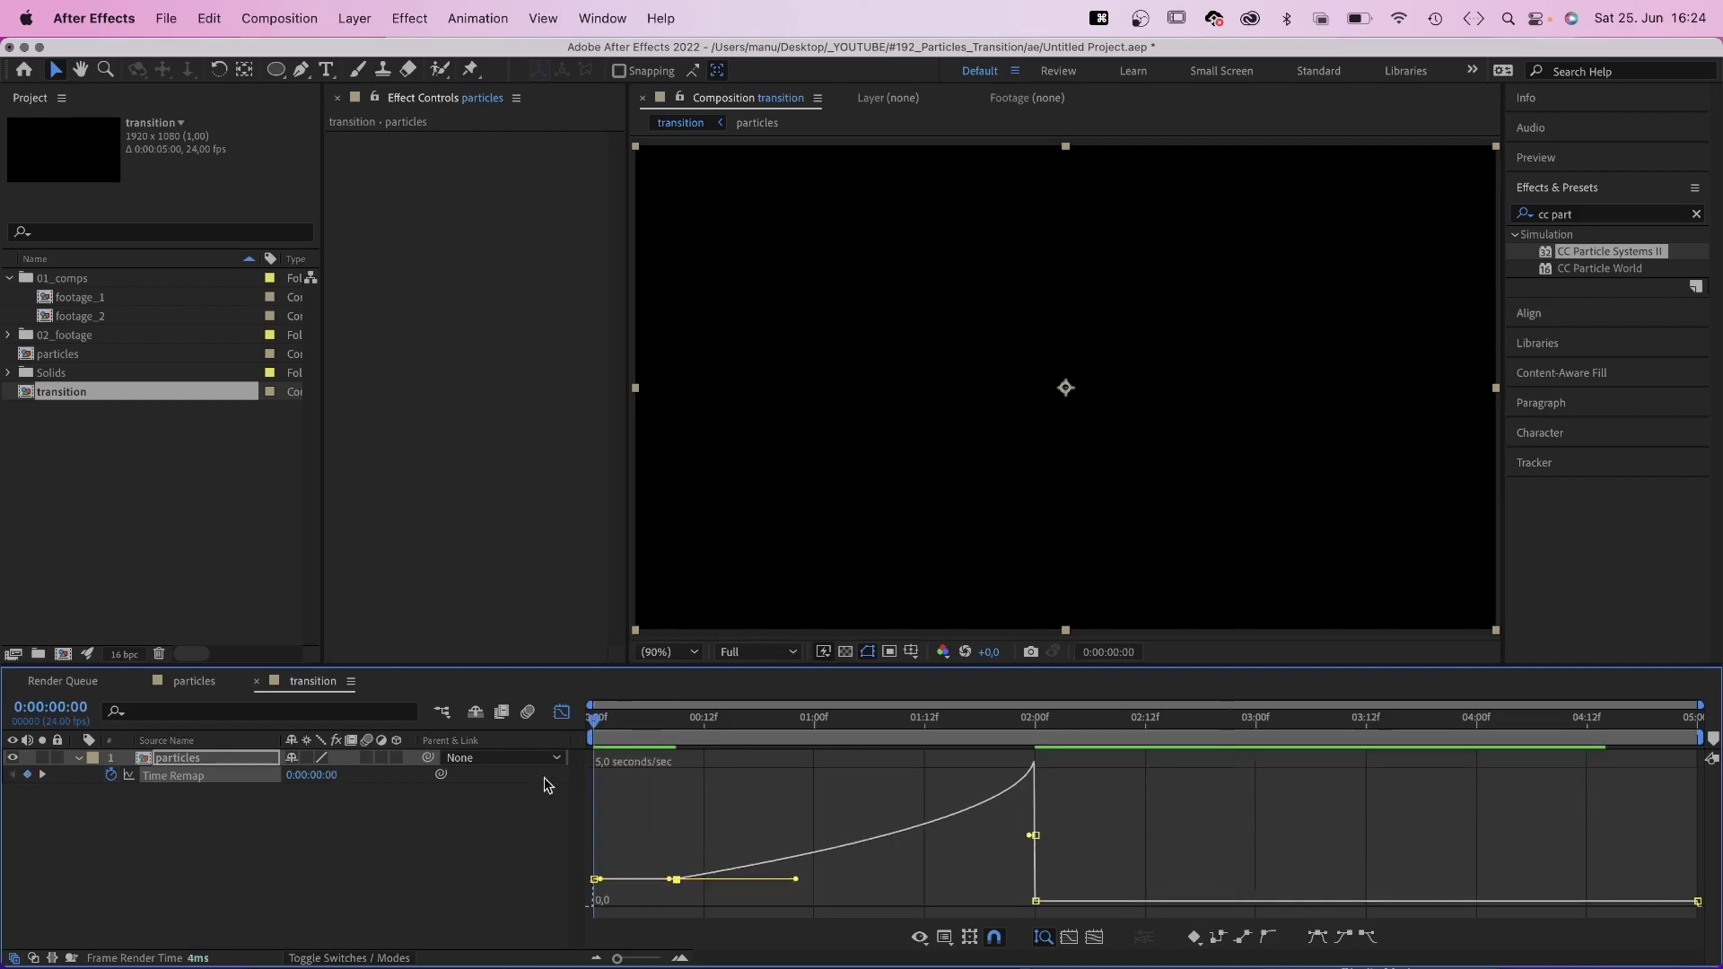
Preview the retimed particles from the start
key(space)
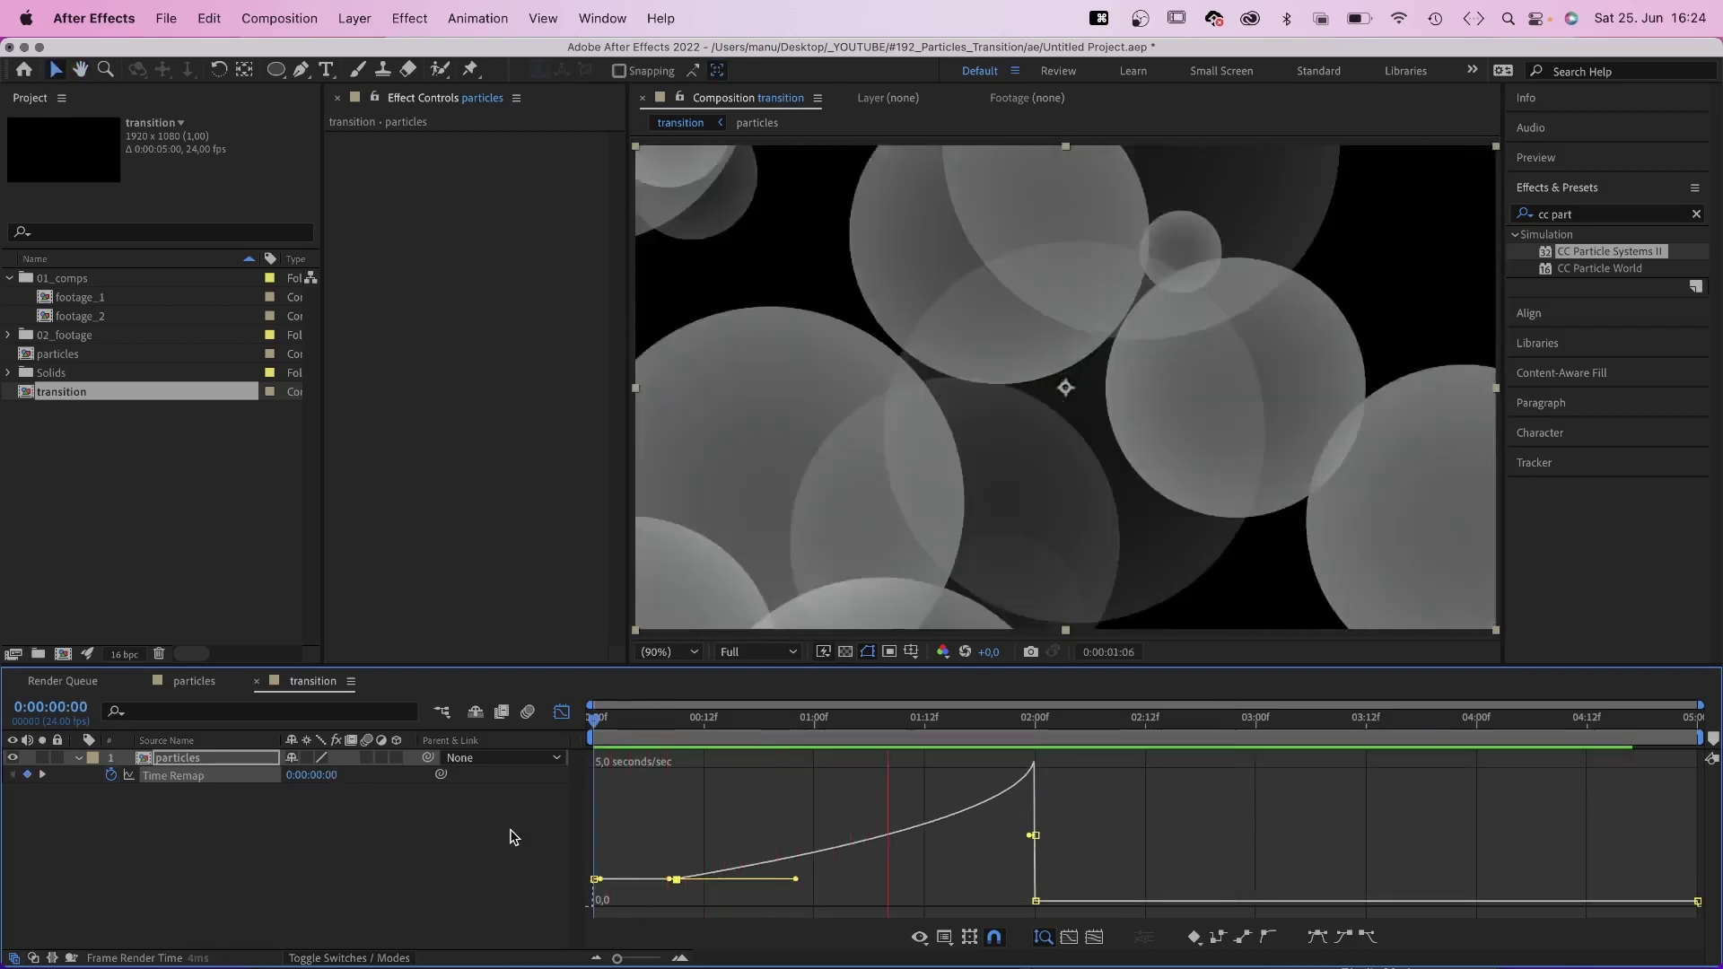
key(space)
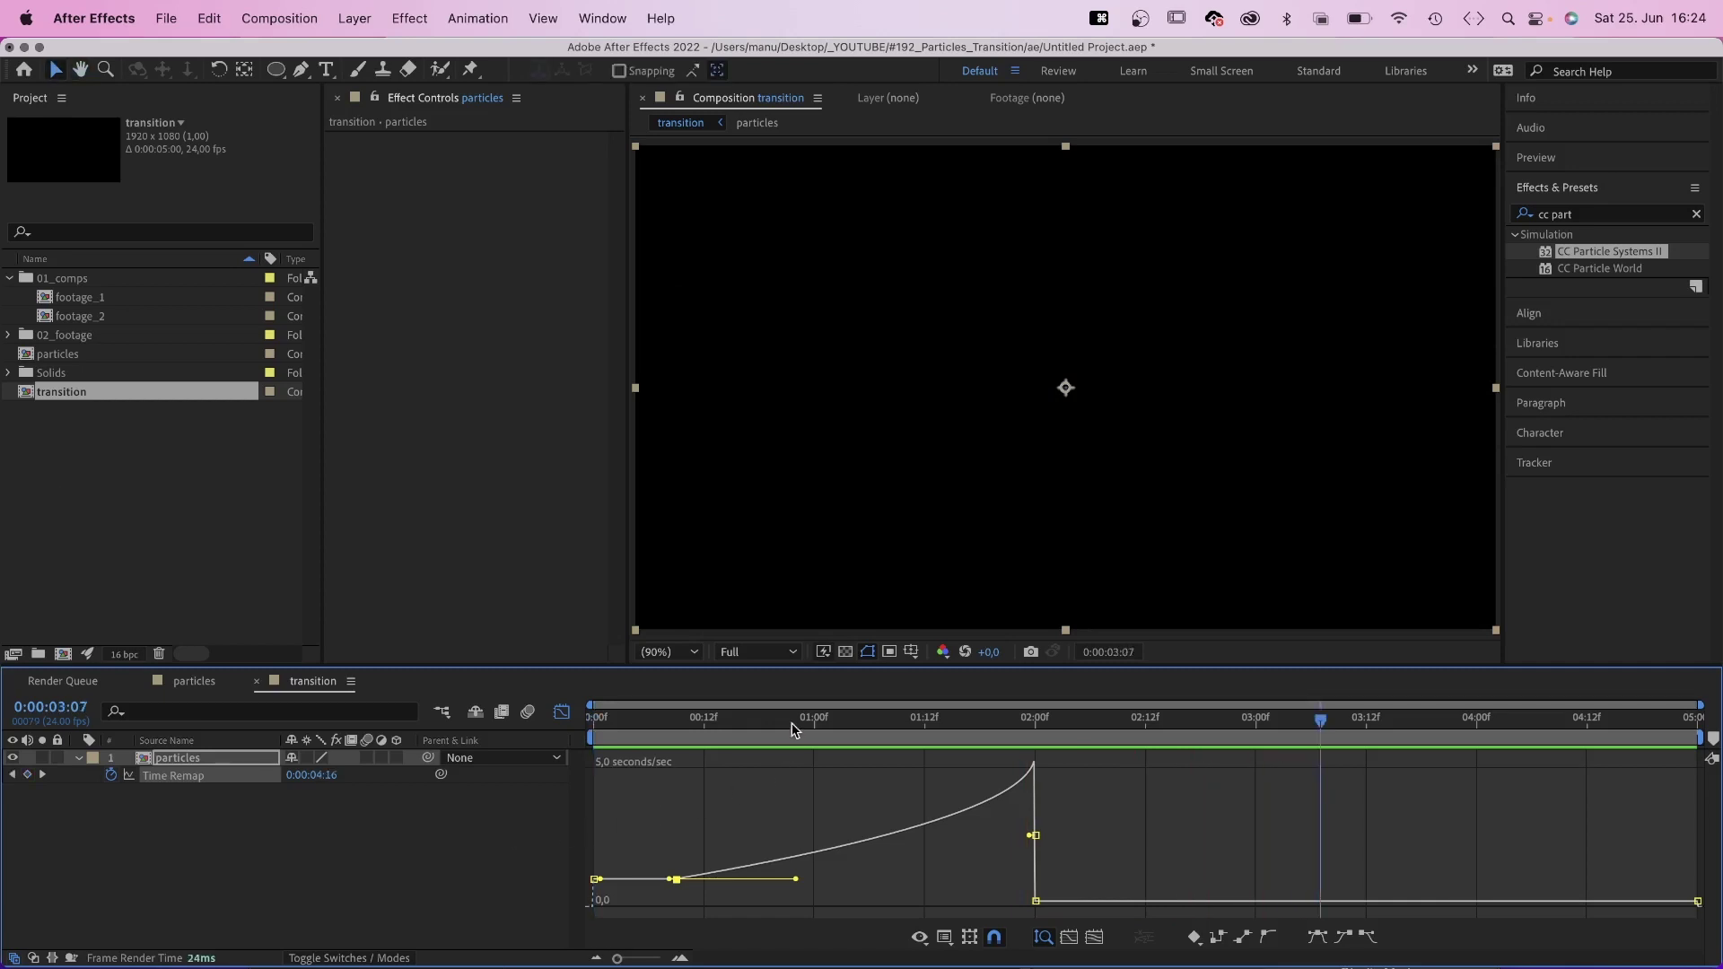
key(Home)
key(space)
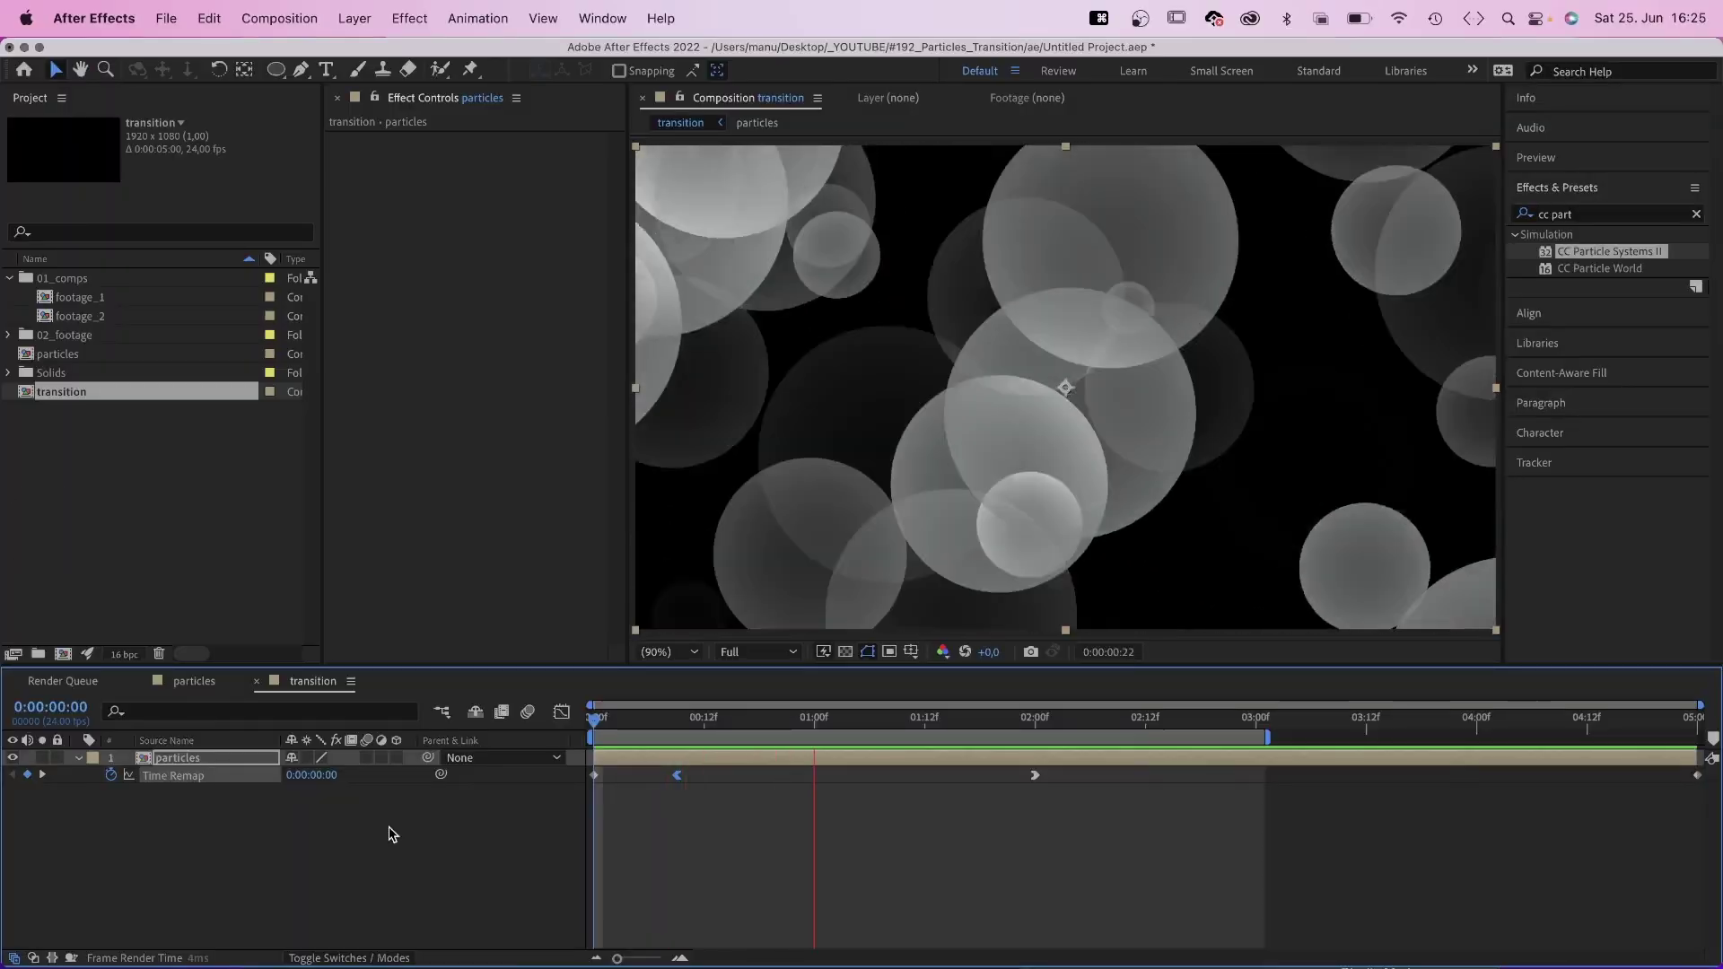
Stop the preview at 0:19 and apply Glow to the particles with Glow Radius 80
click(769, 718)
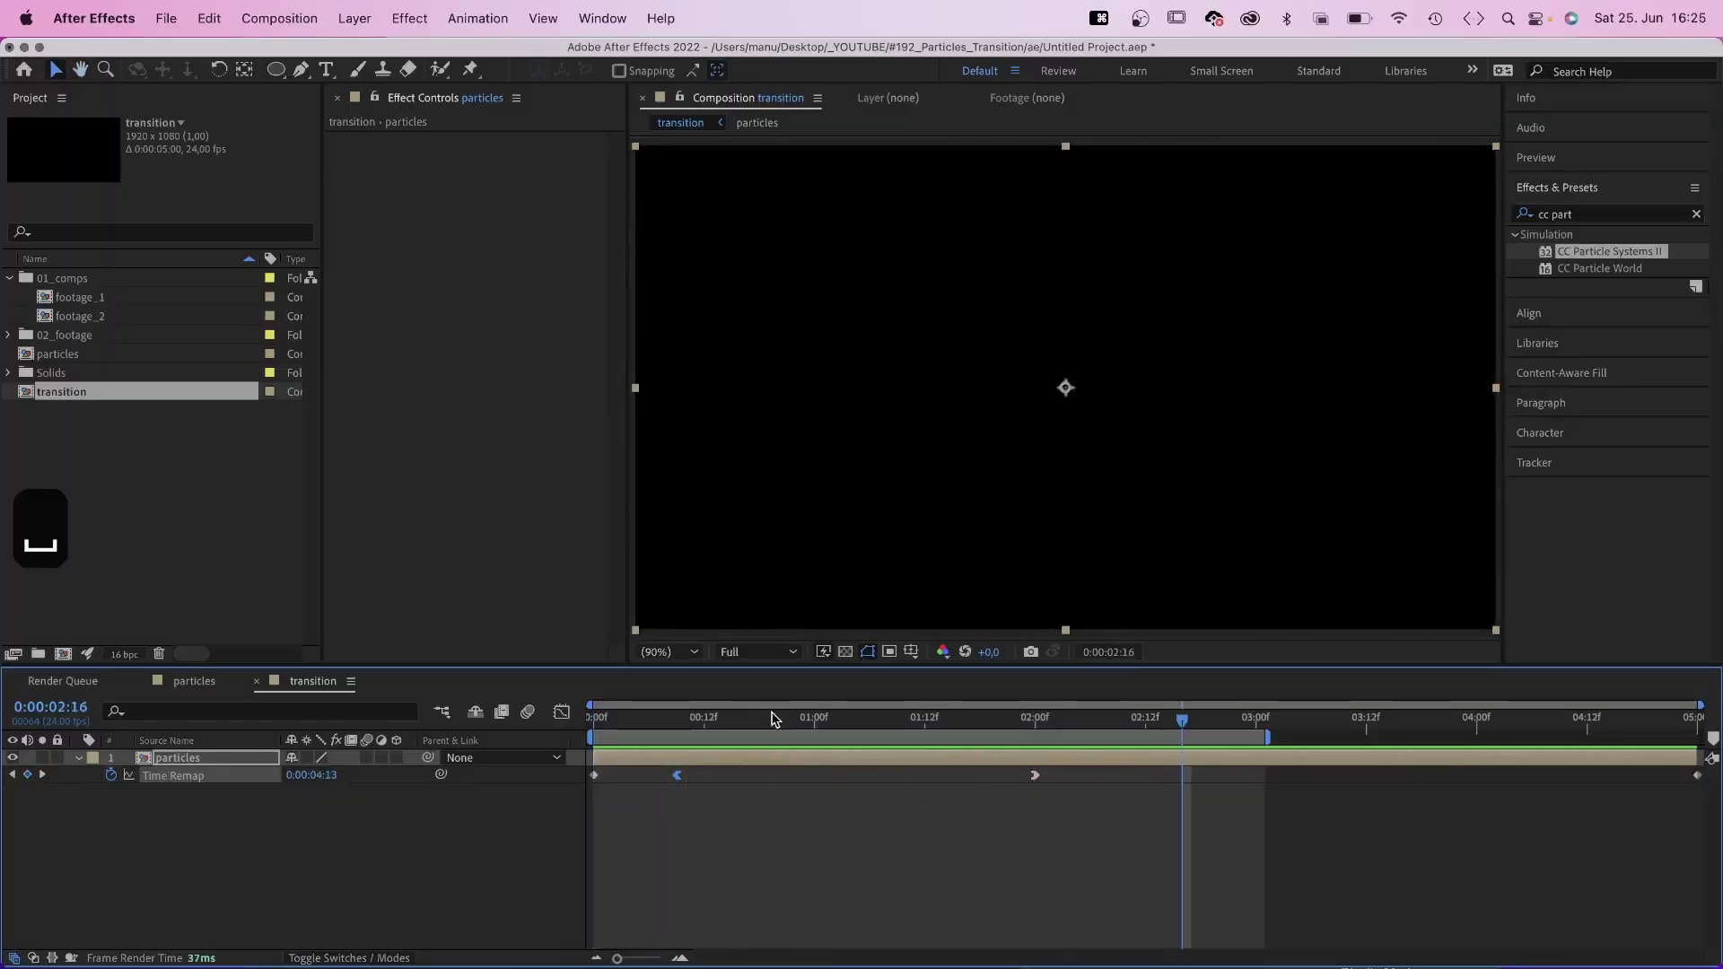
click(1523, 214)
text(glow)
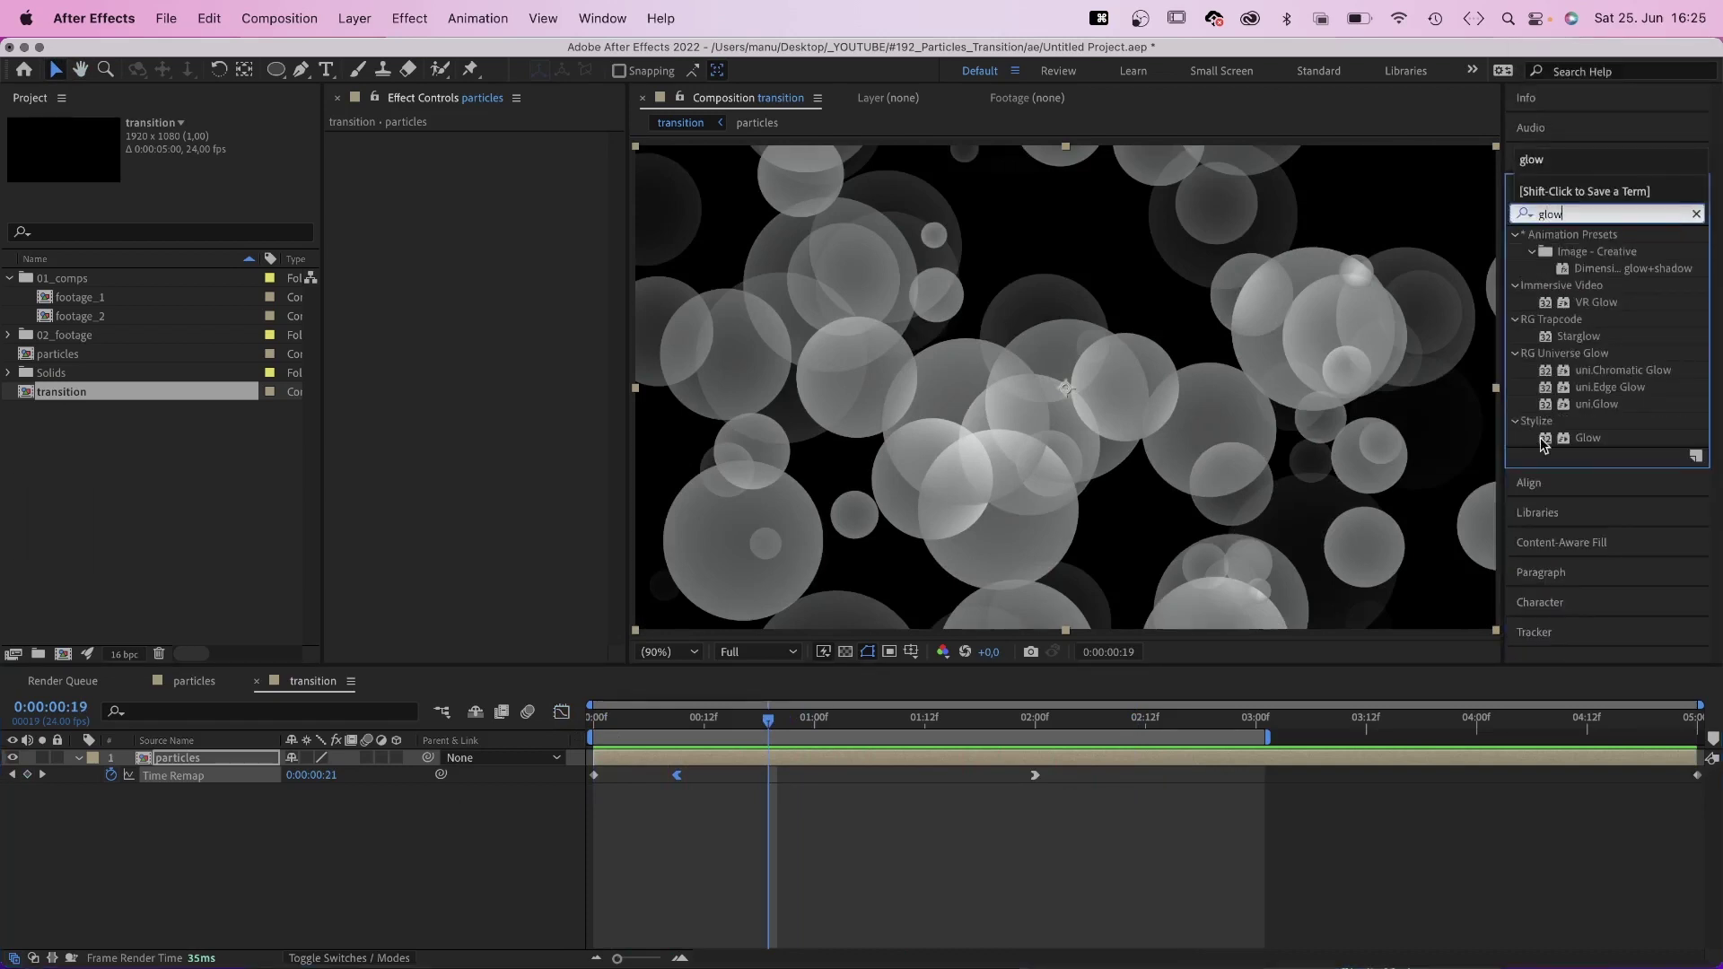
double_click(1543, 440)
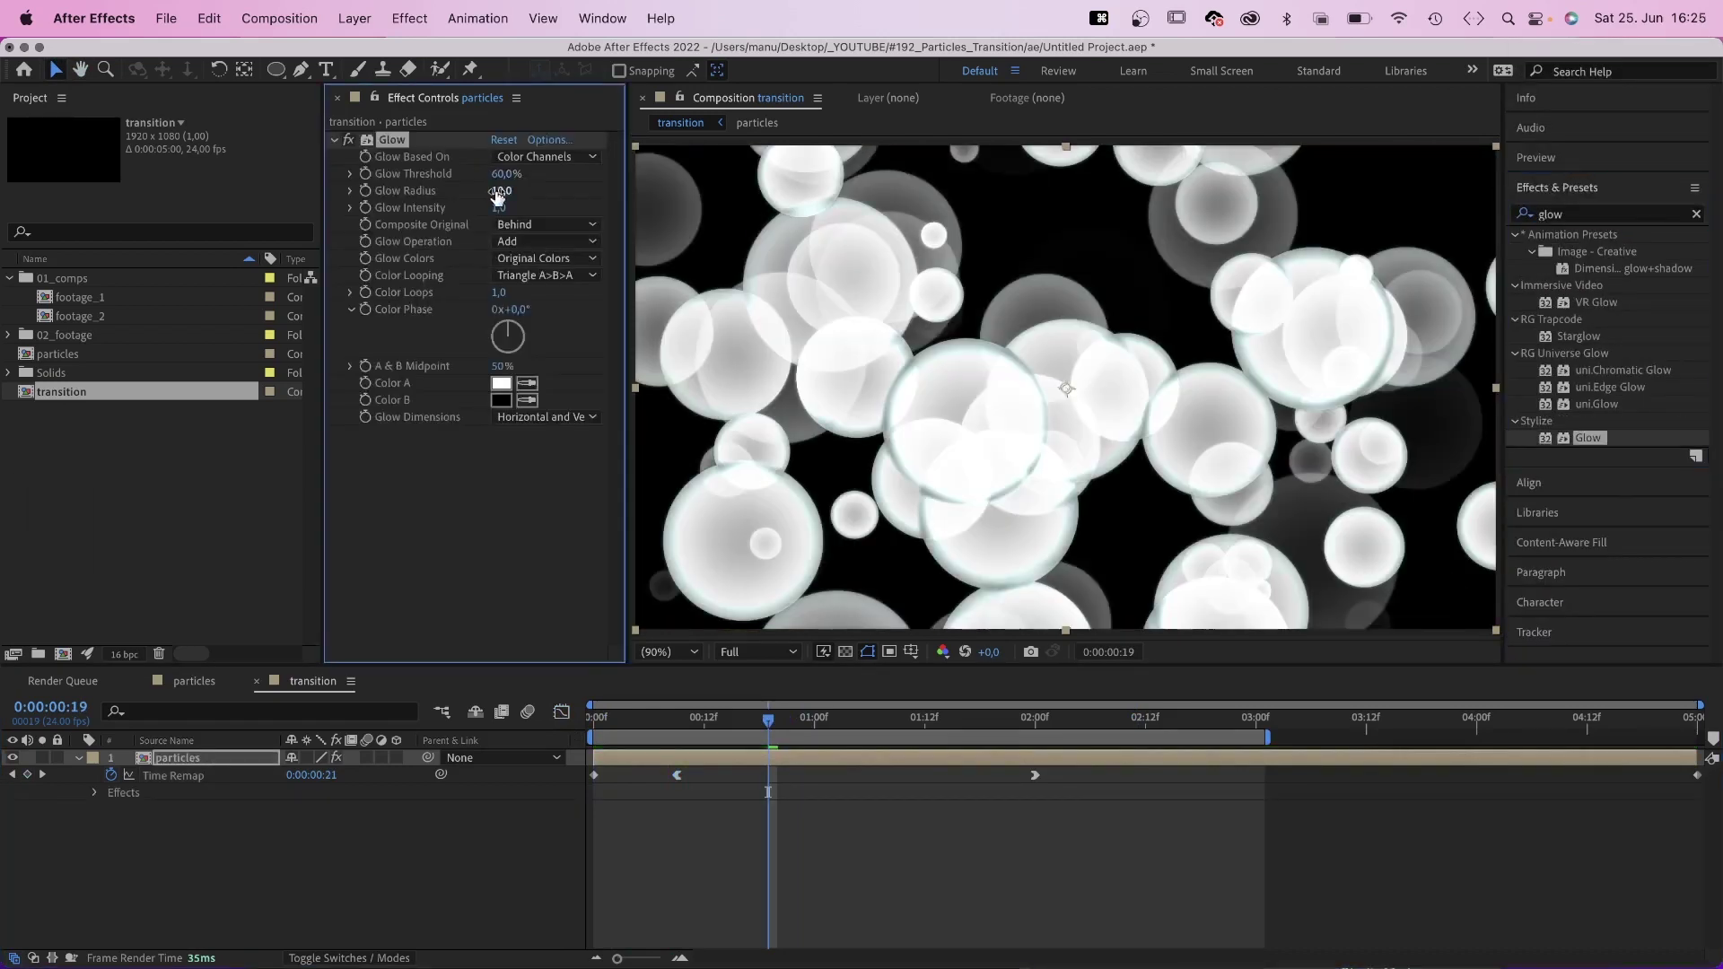
text(80)
key(Return)
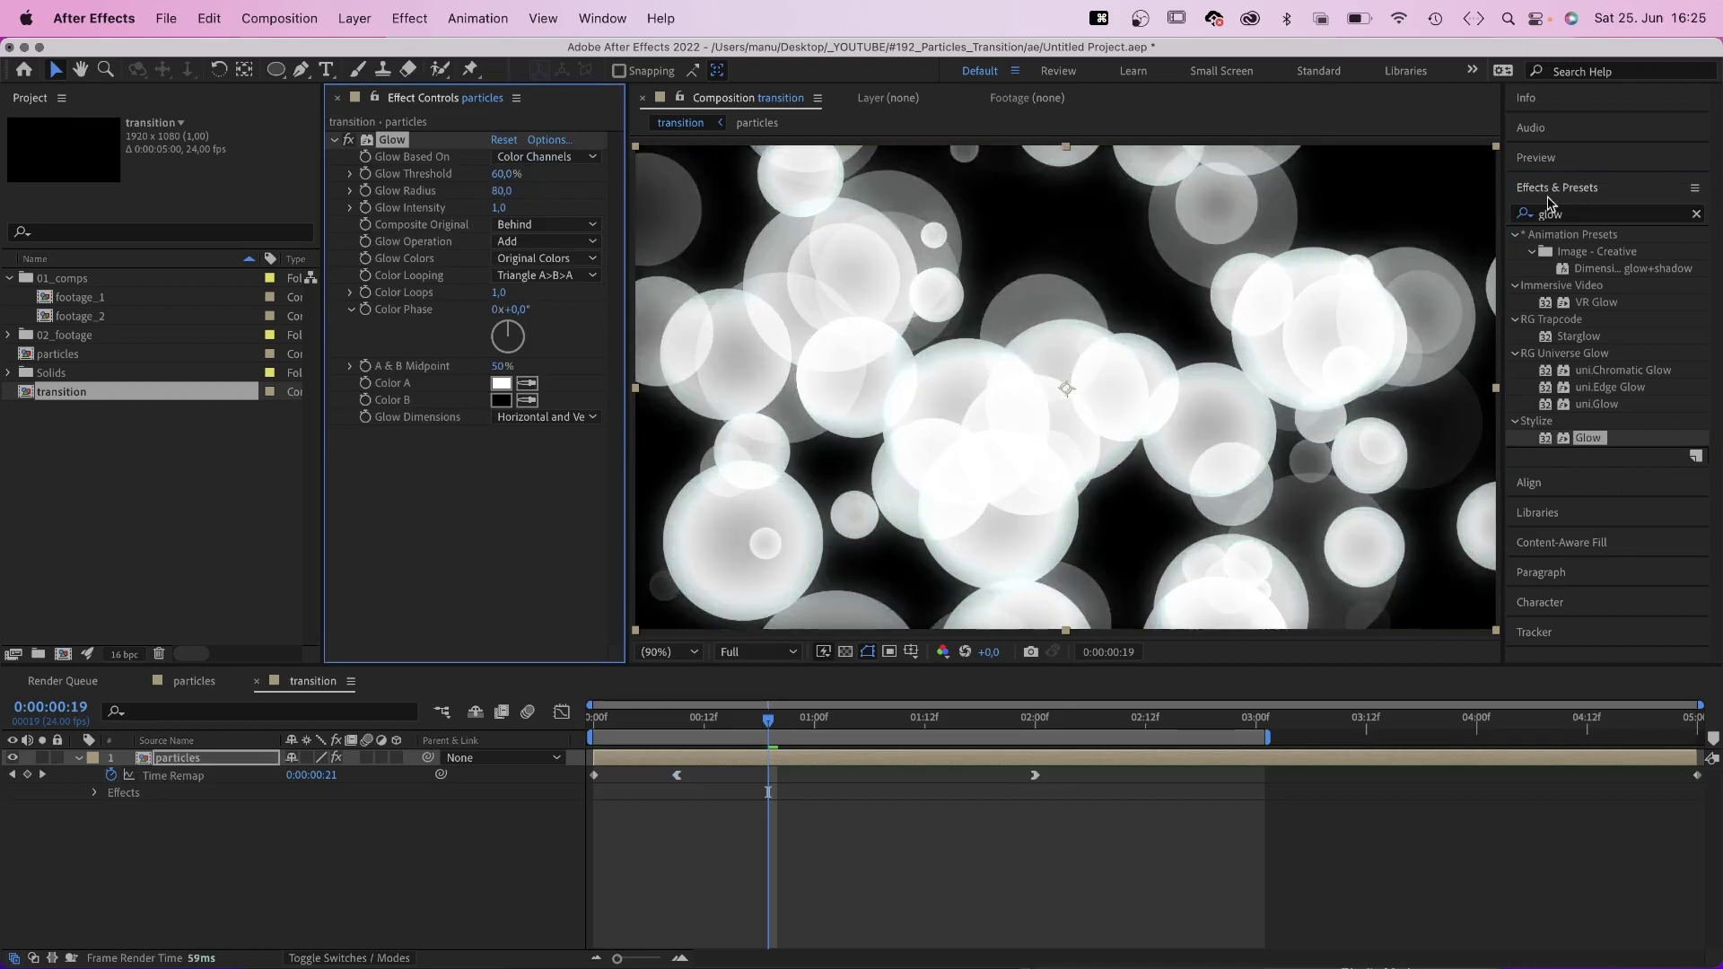
Add Tritone below Glow with a warm pale yellow FFF9D1 midtone, checking the tint at 1:06
click(1569, 214)
text(trit)
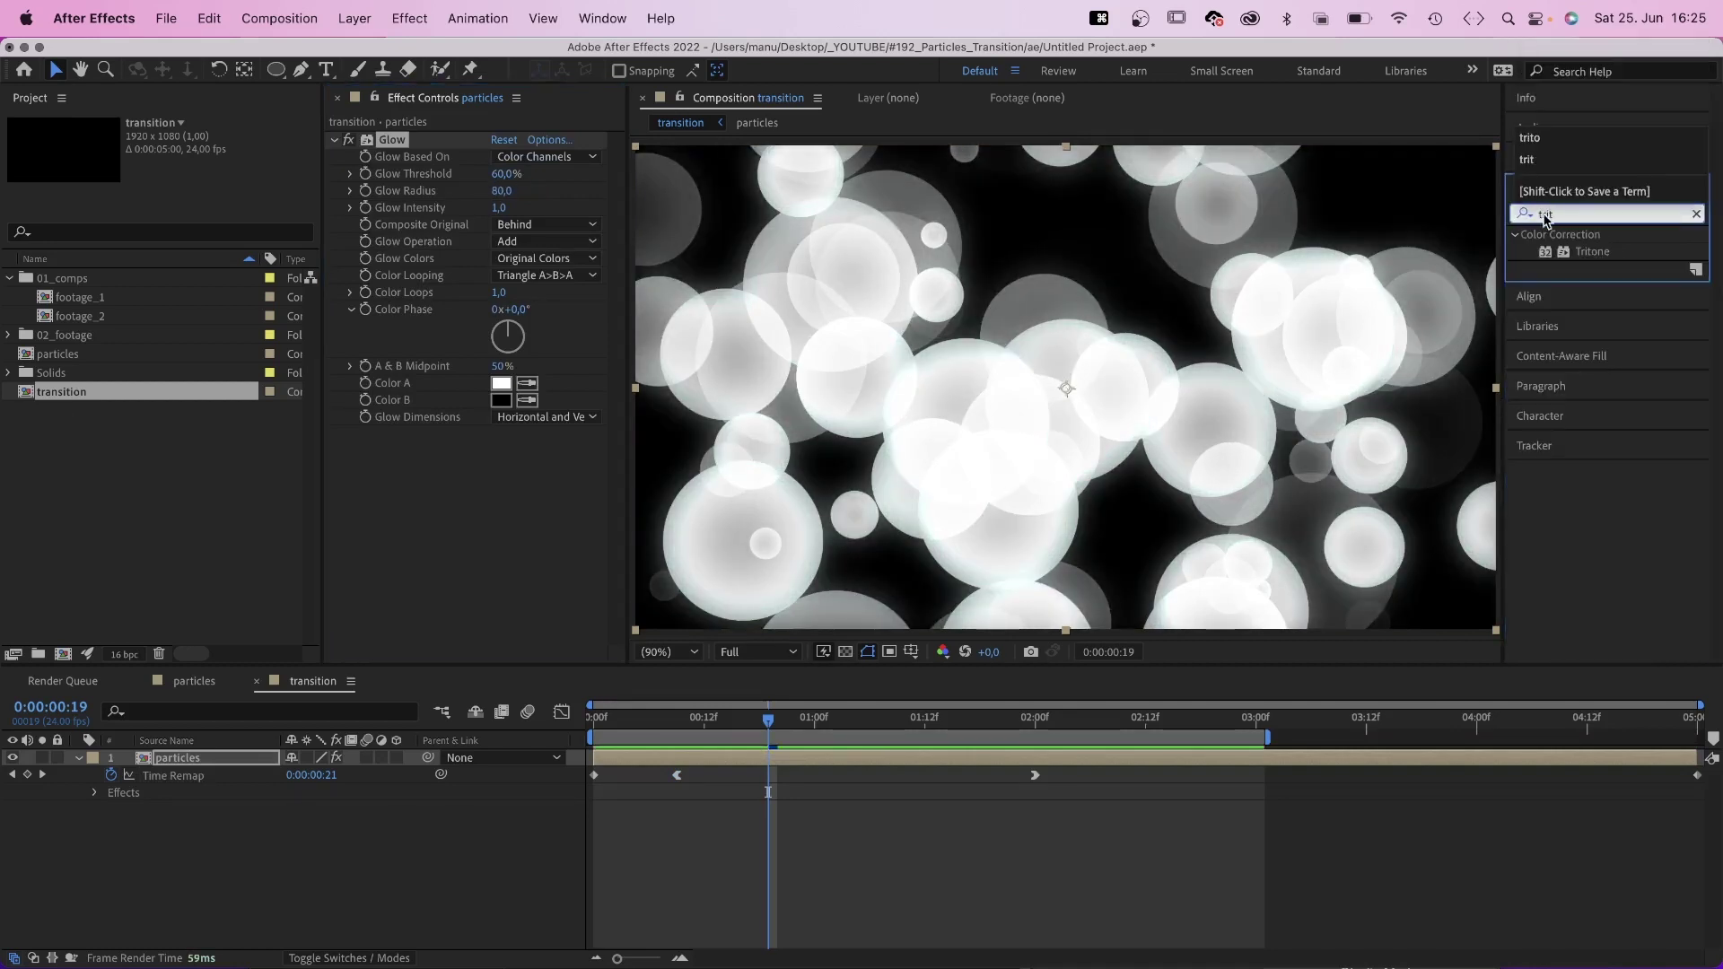
drag(1542, 258, 523, 449)
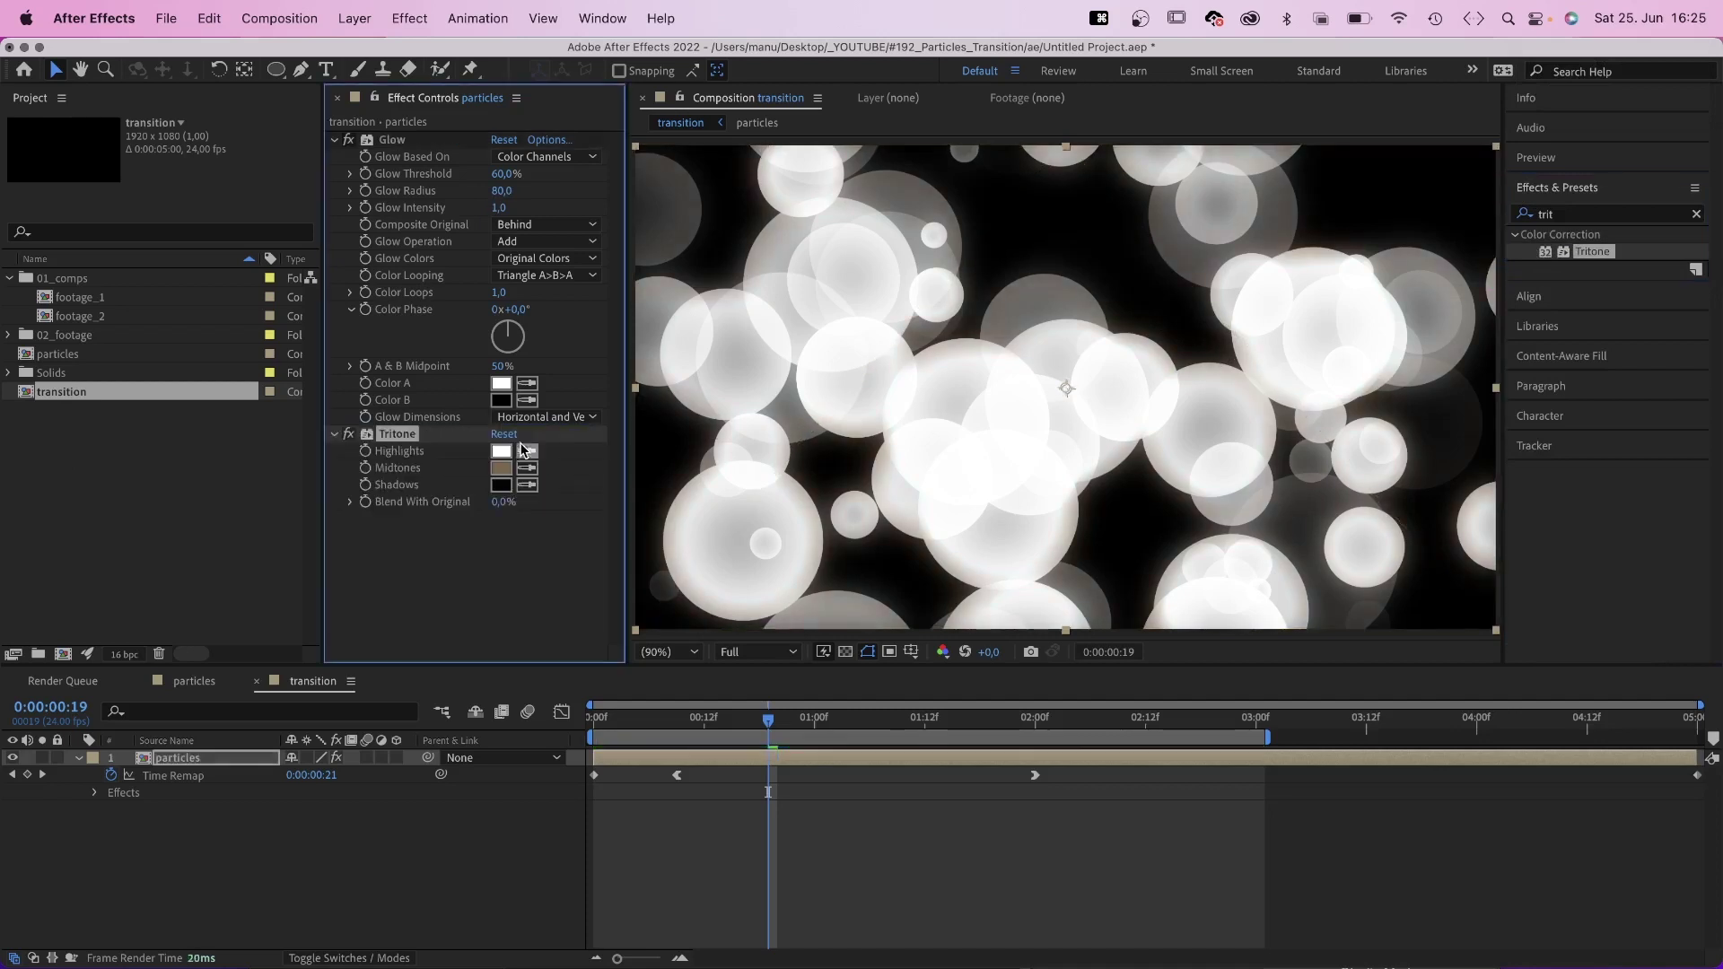
click(502, 468)
mouse_move(930, 216)
mouse_down()
mouse_move(931, 190)
mouse_move(859, 193)
mouse_up()
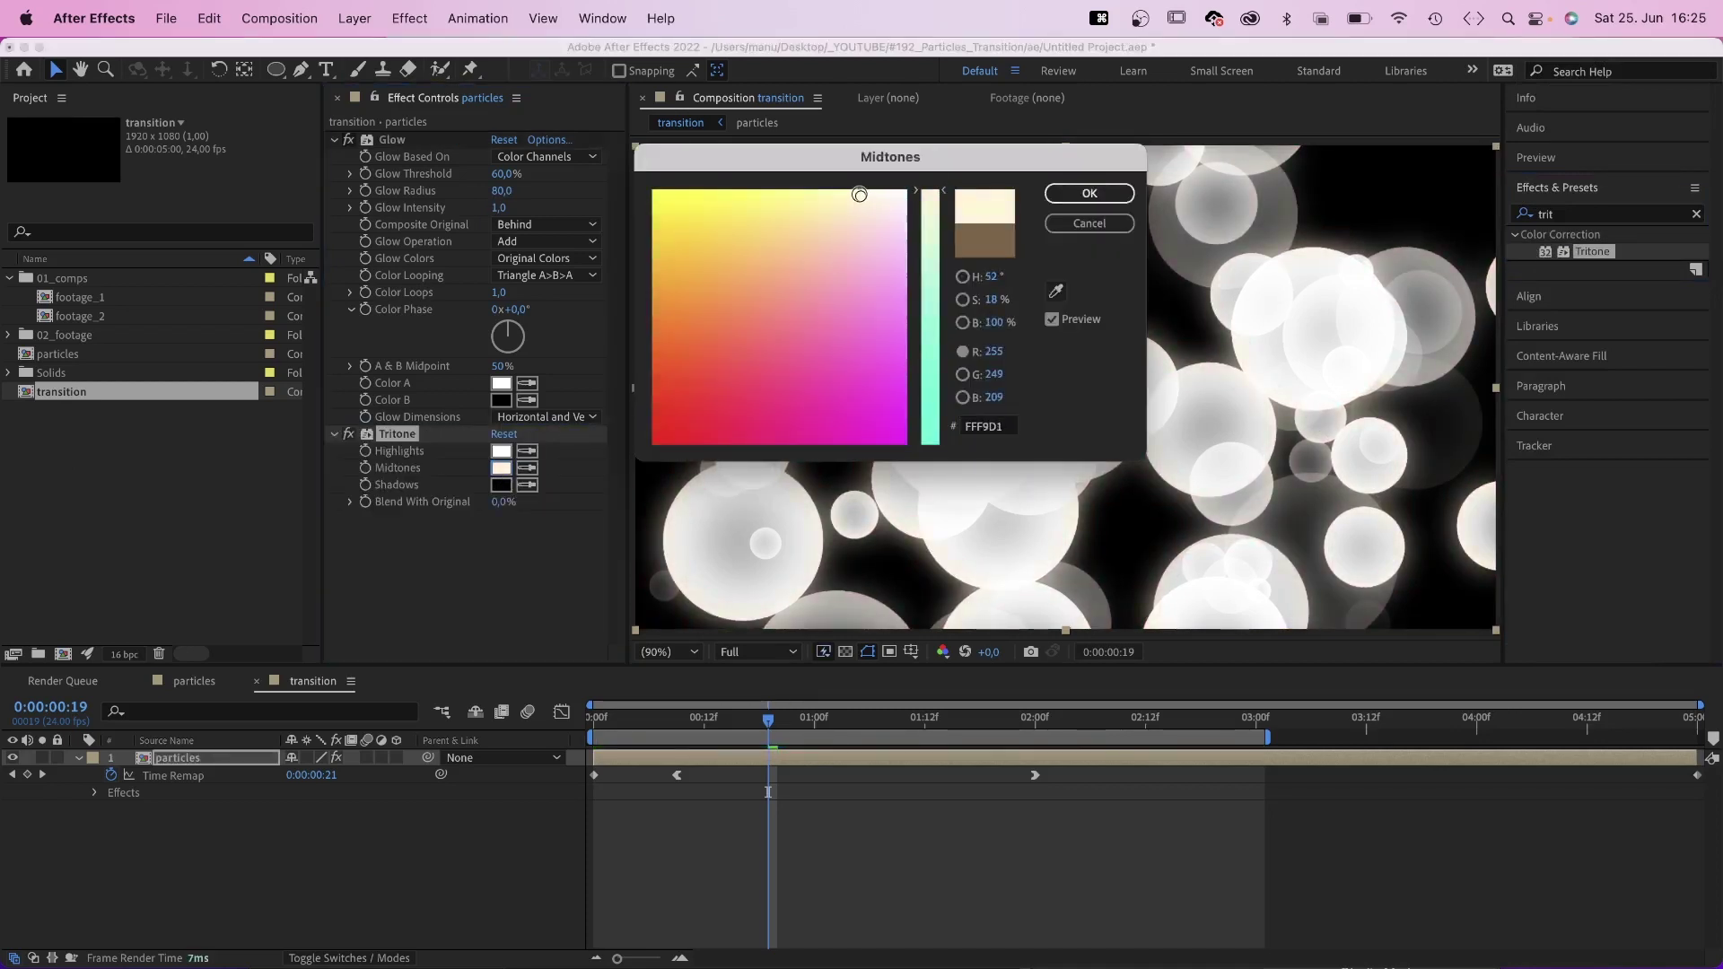
click(1079, 196)
click(869, 725)
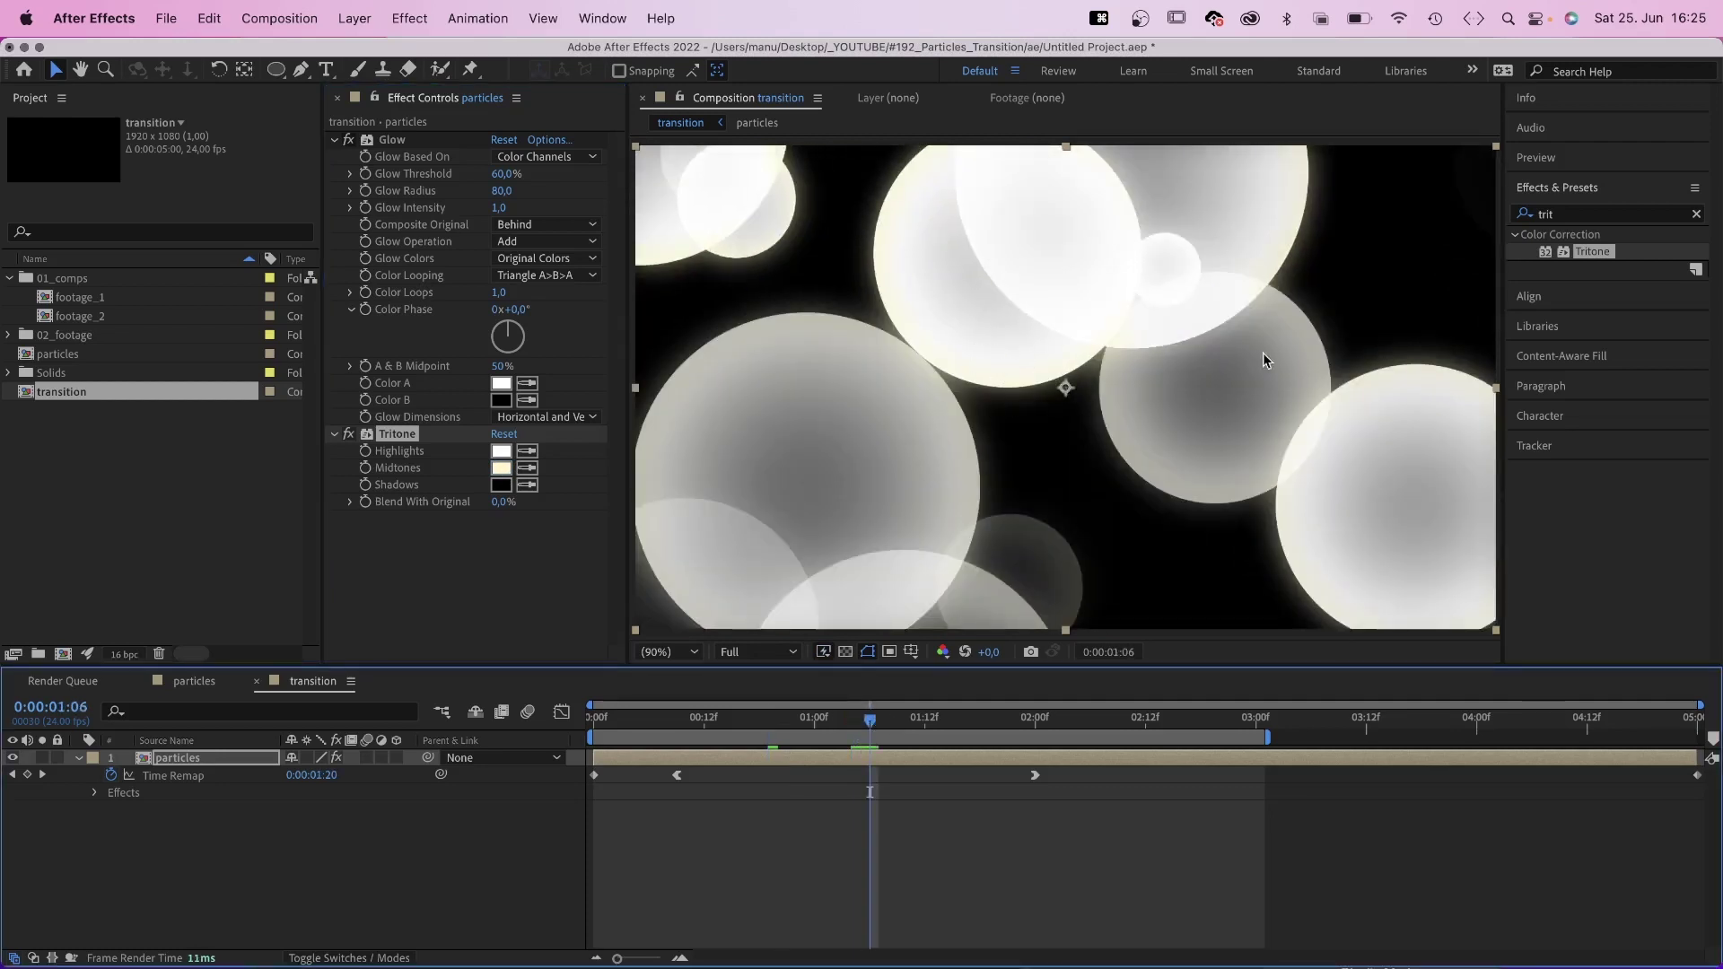
Add Fast Box Blur below Tritone with Blur Radius 3, then return to 1:00
click(1580, 213)
text(fast)
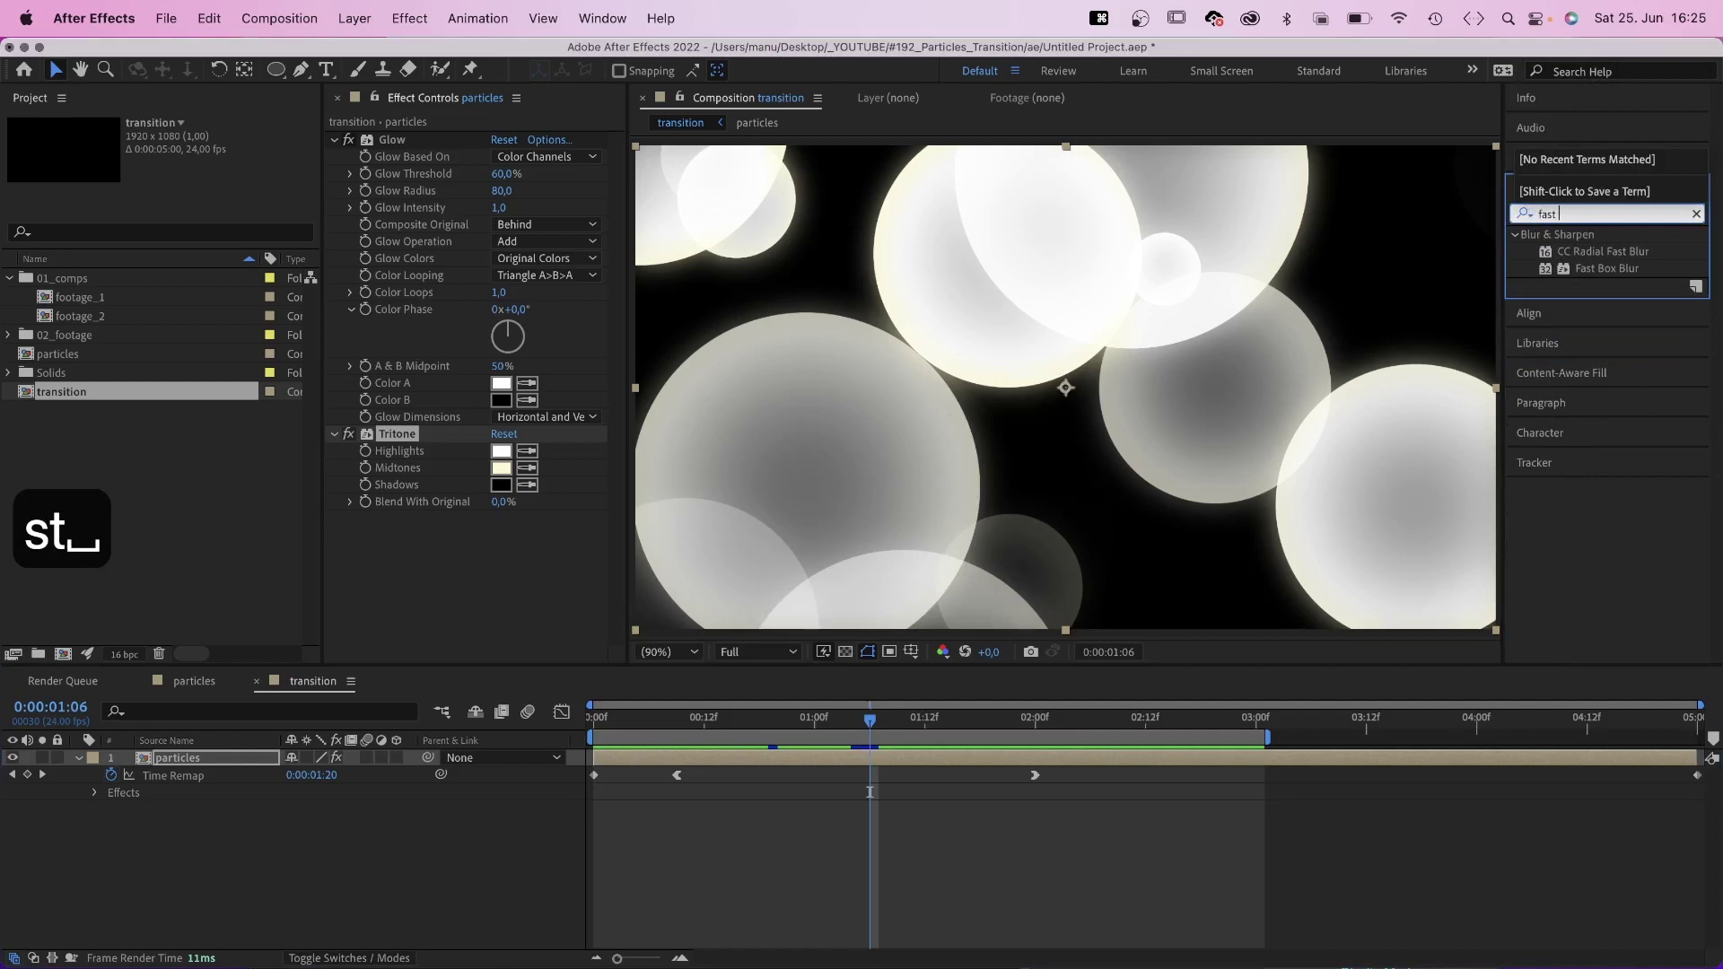
drag(1568, 272, 513, 616)
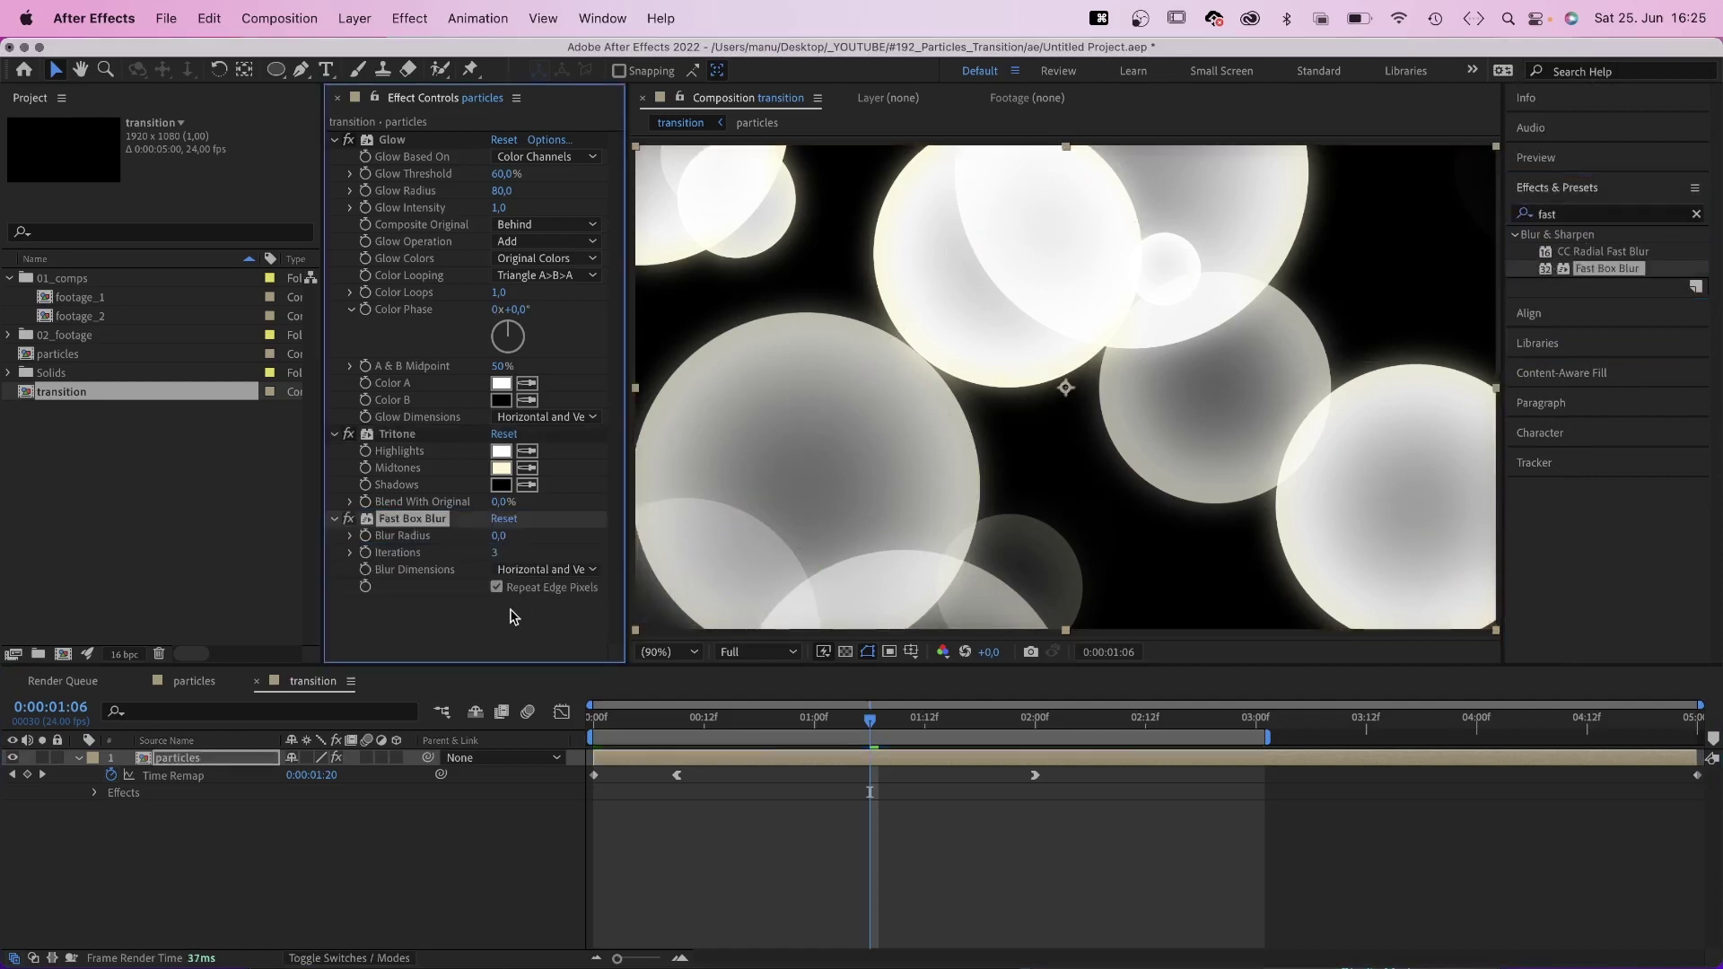
text(3)
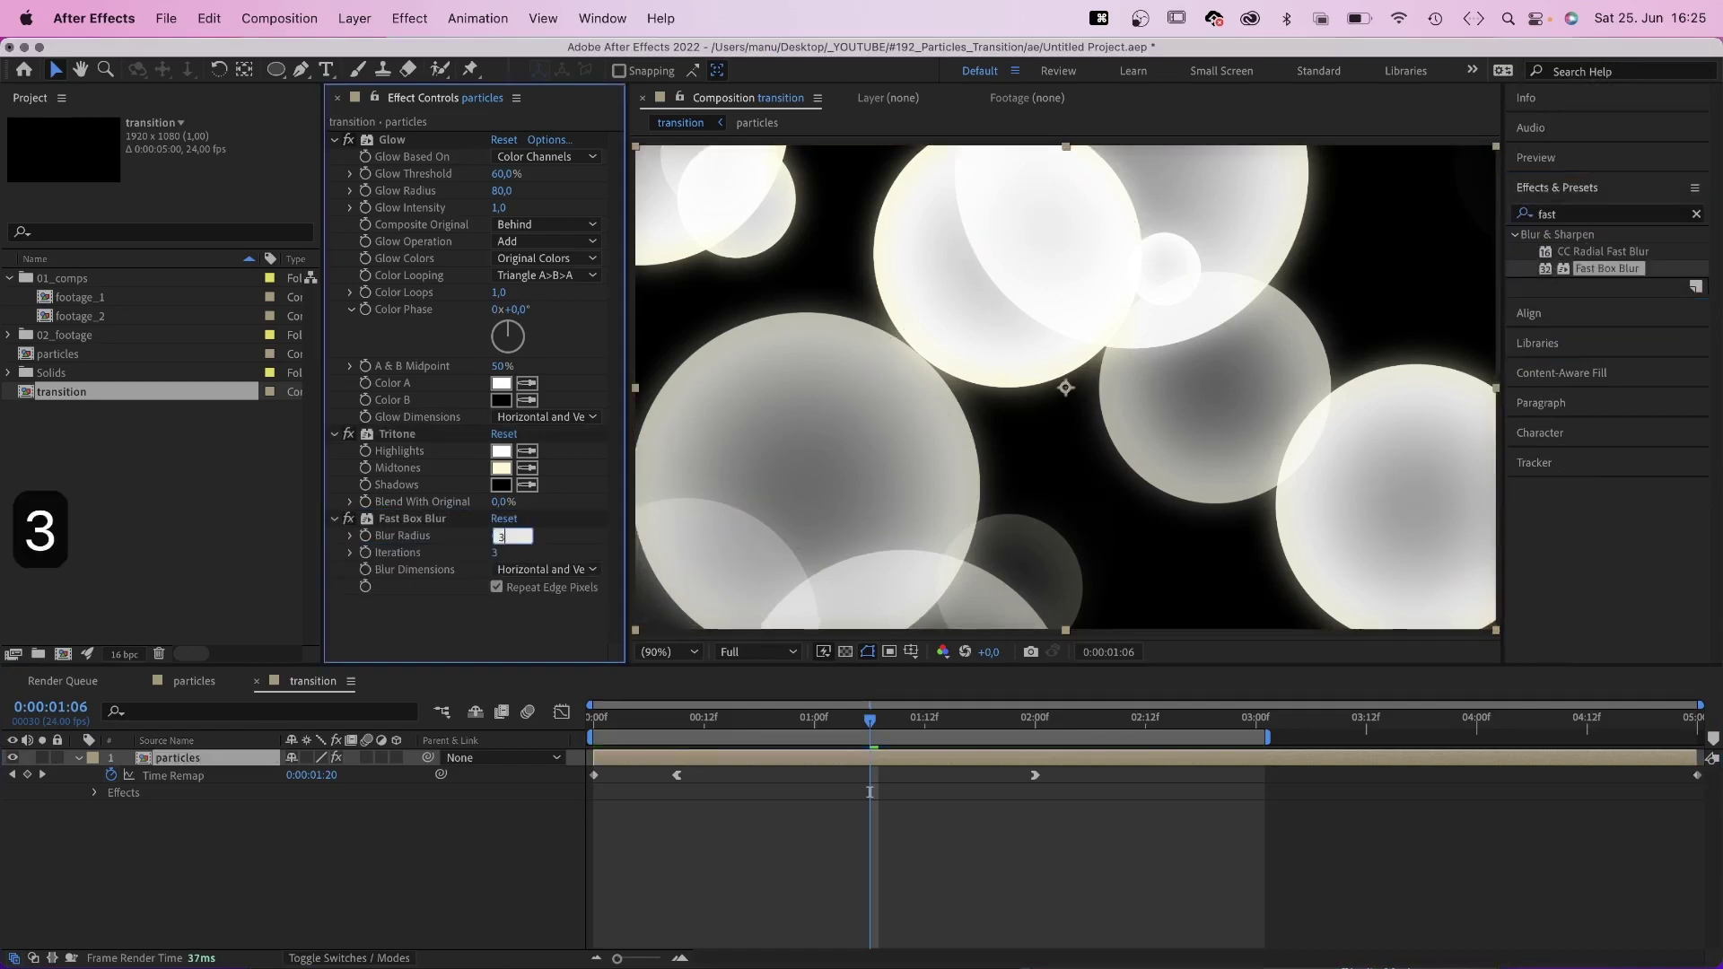
key(Return)
click(814, 720)
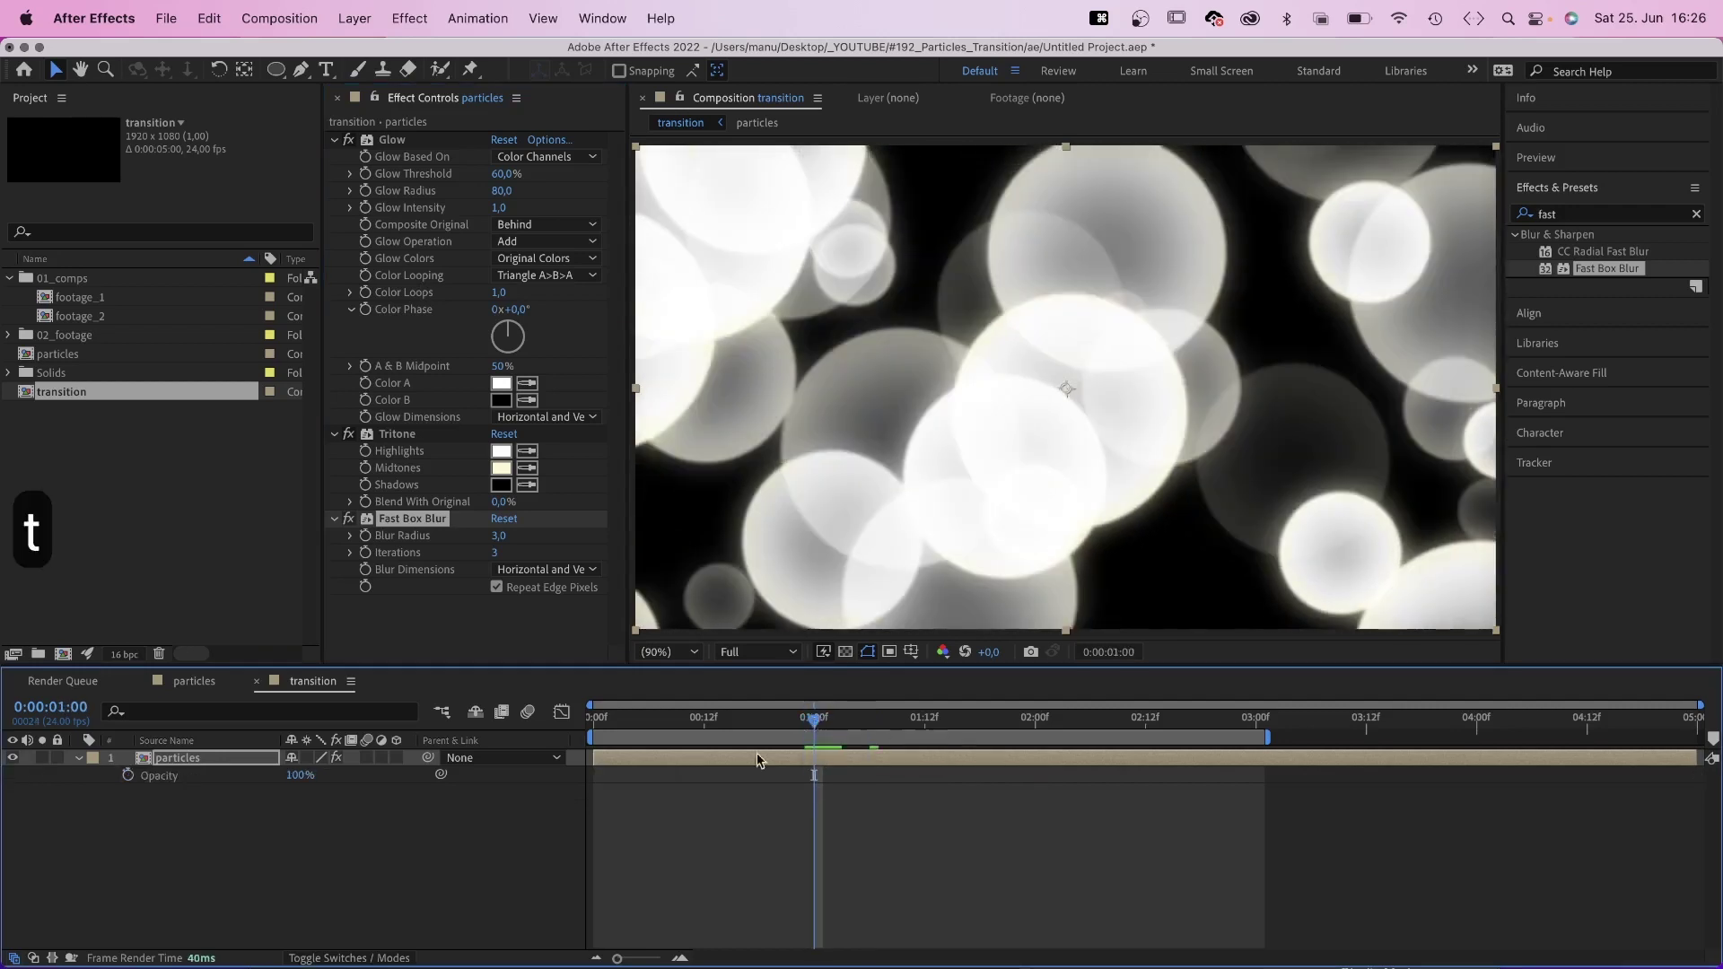
Keyframe the particles' Opacity from 100% at 1:00 to 0% at 1:08 and preview it
click(129, 776)
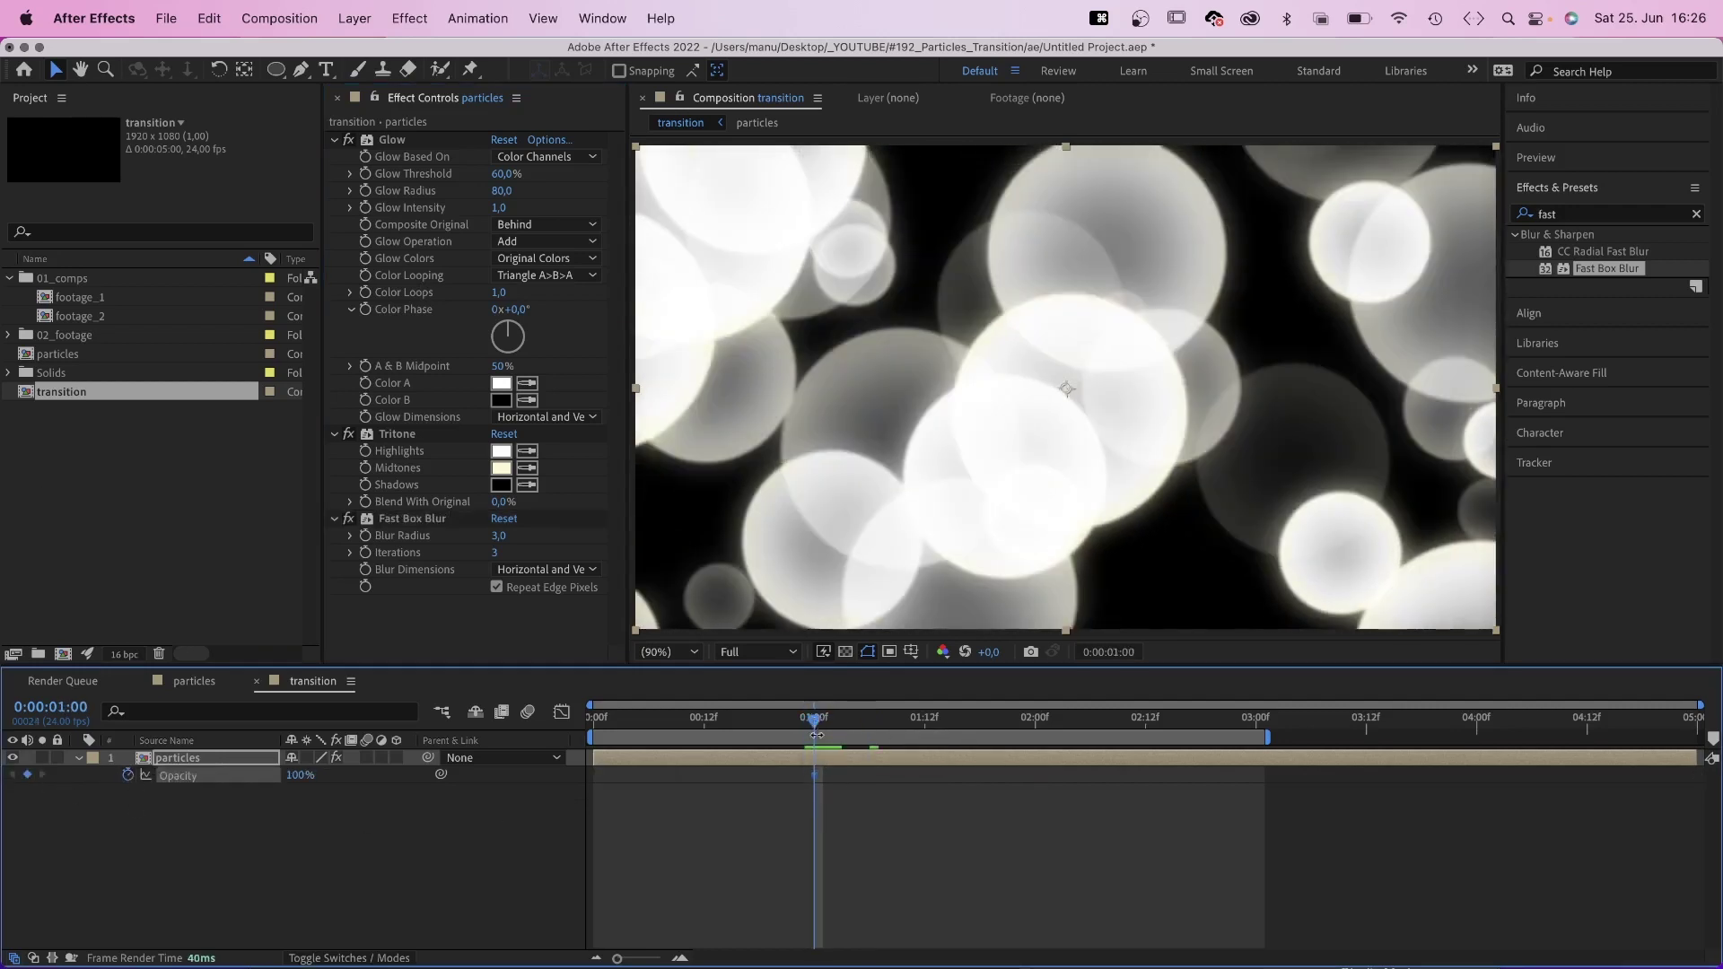
drag(829, 731, 887, 723)
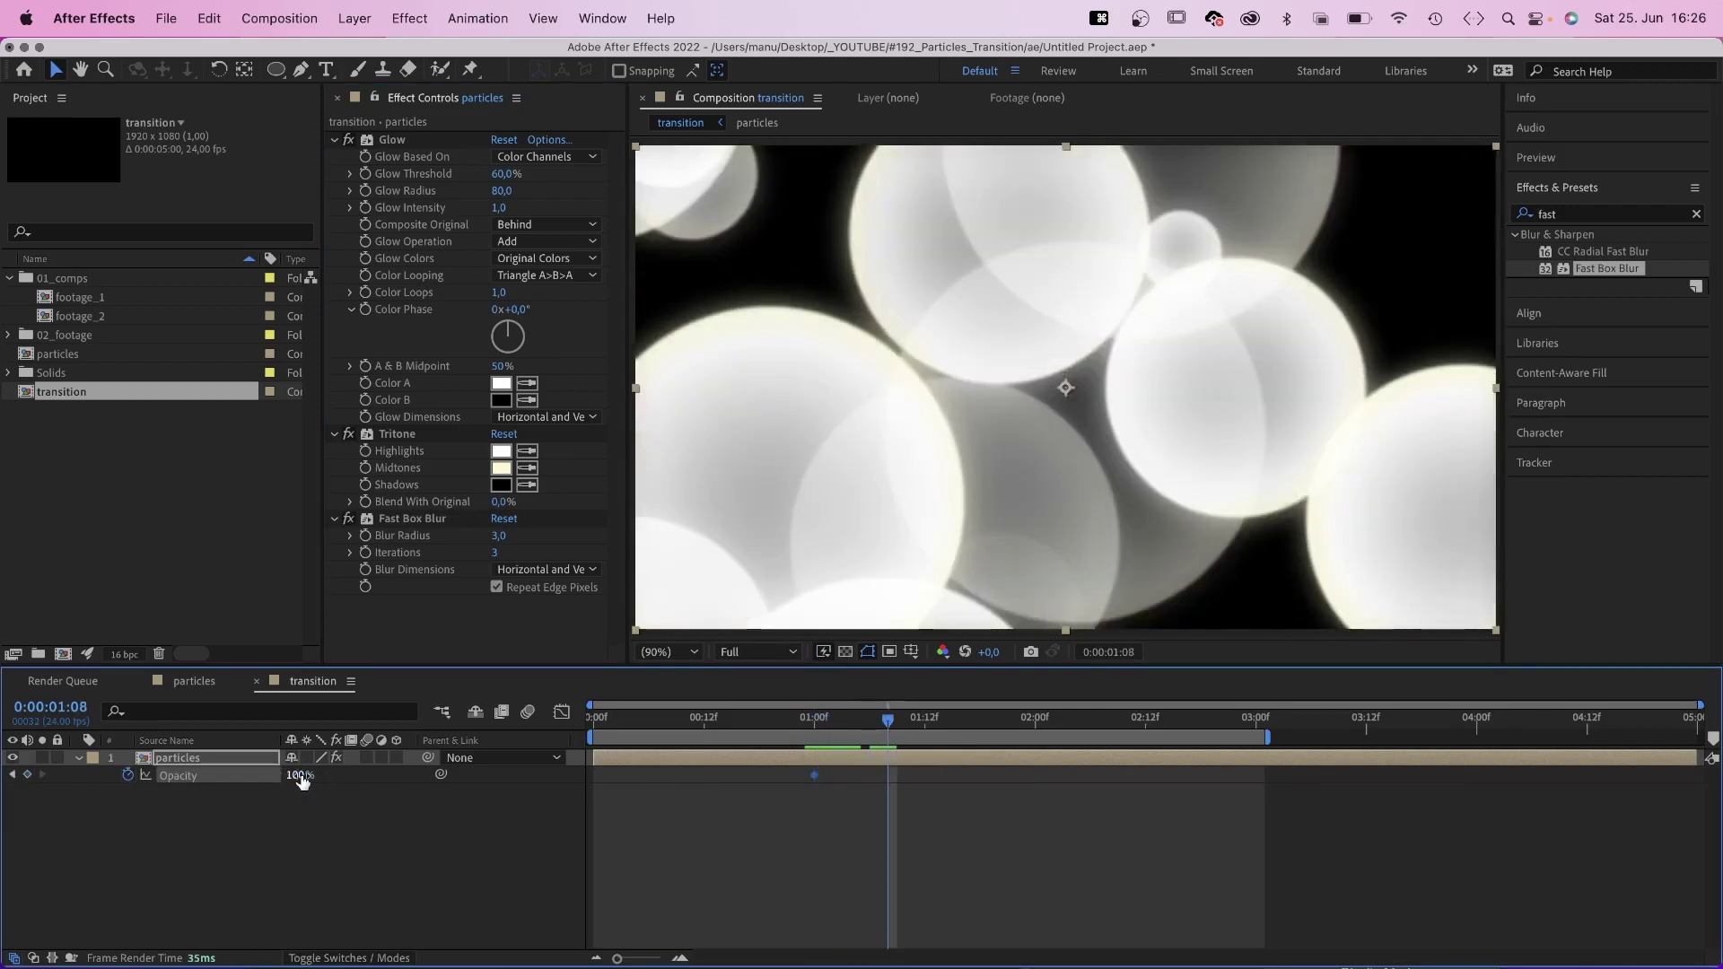
text(0)
key(Return)
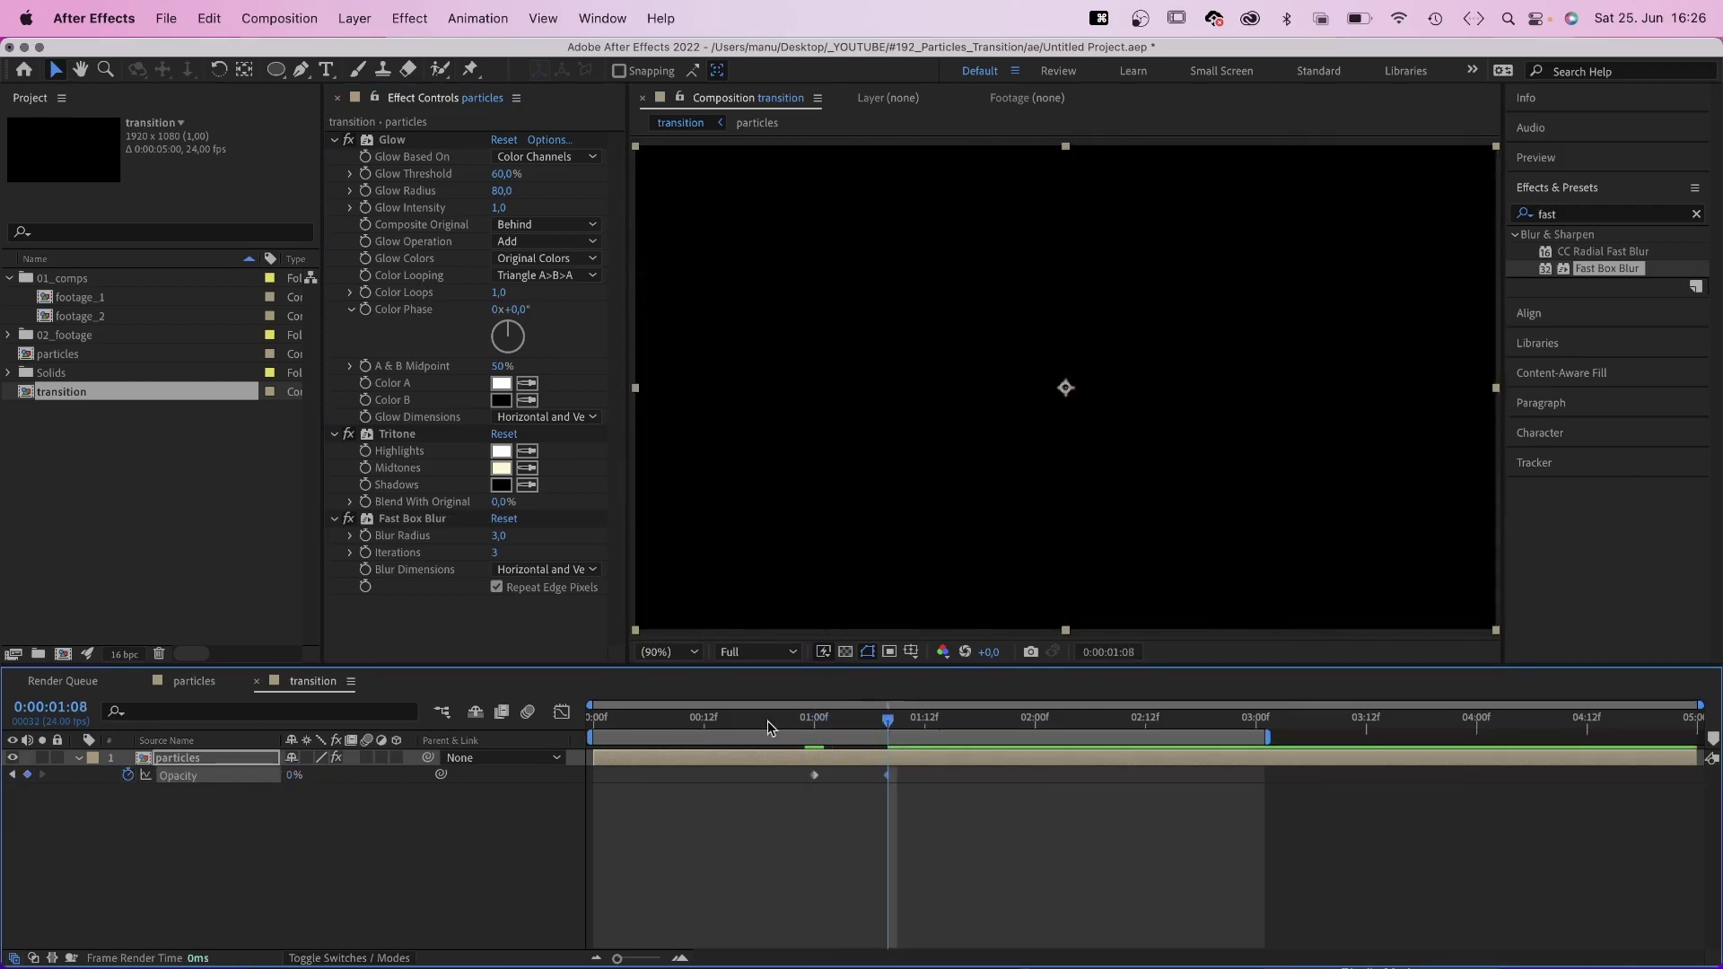
click(779, 718)
key(space)
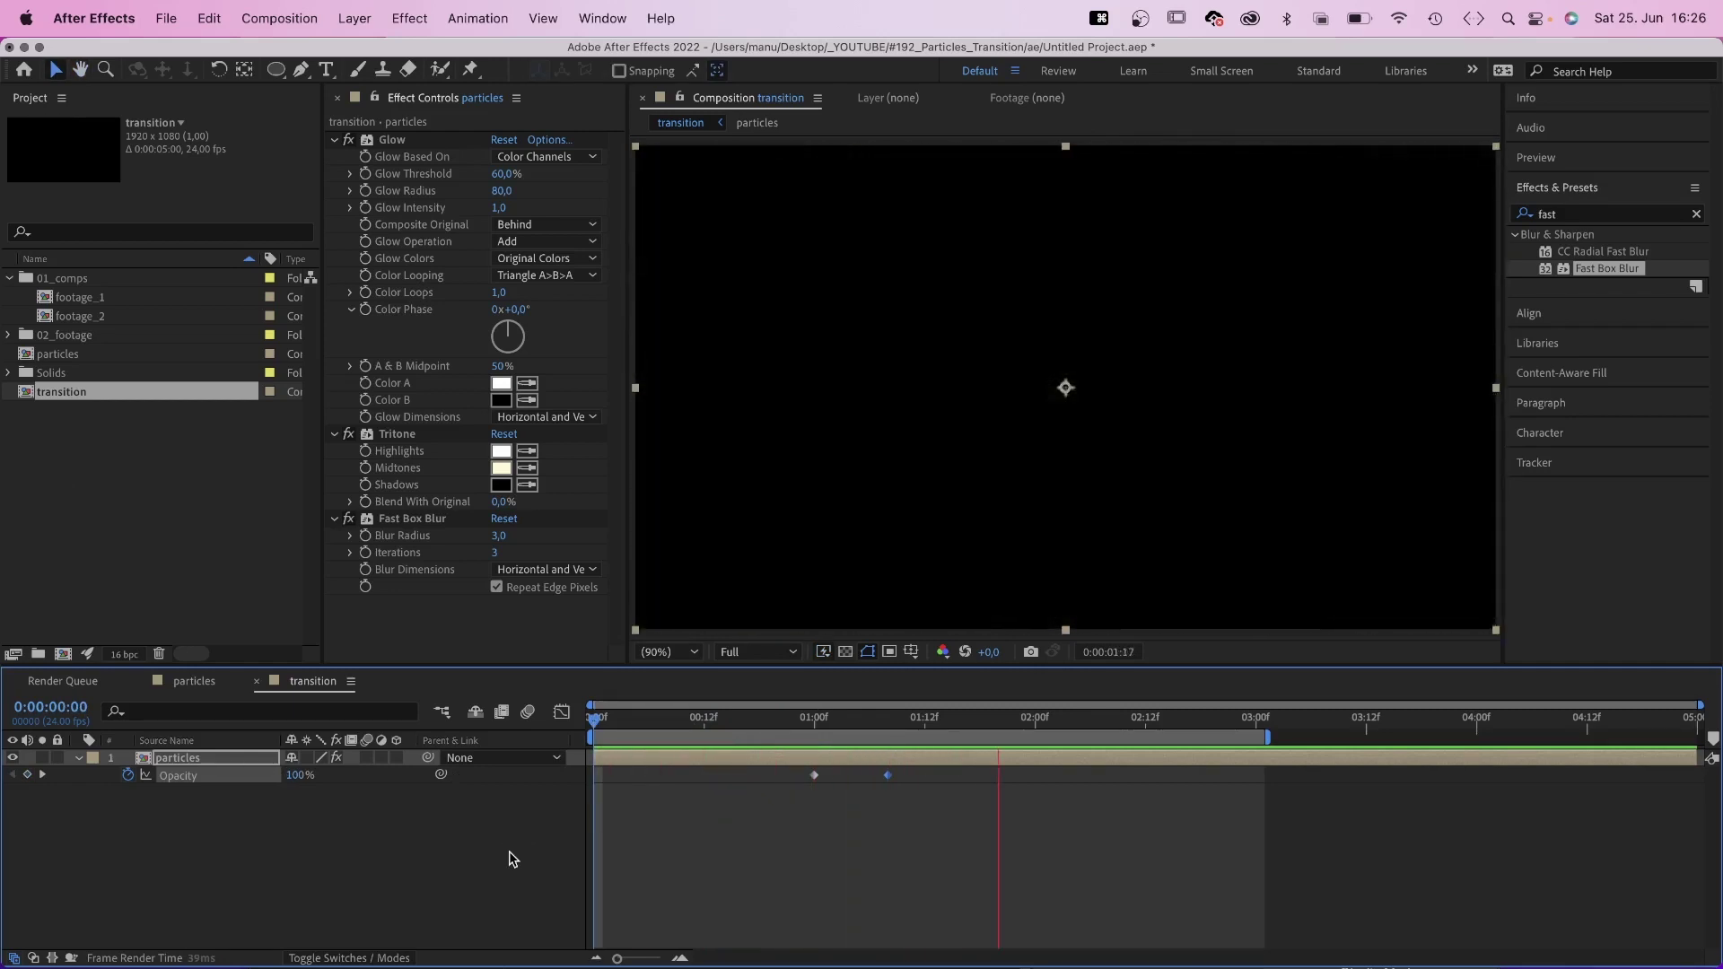
key(space)
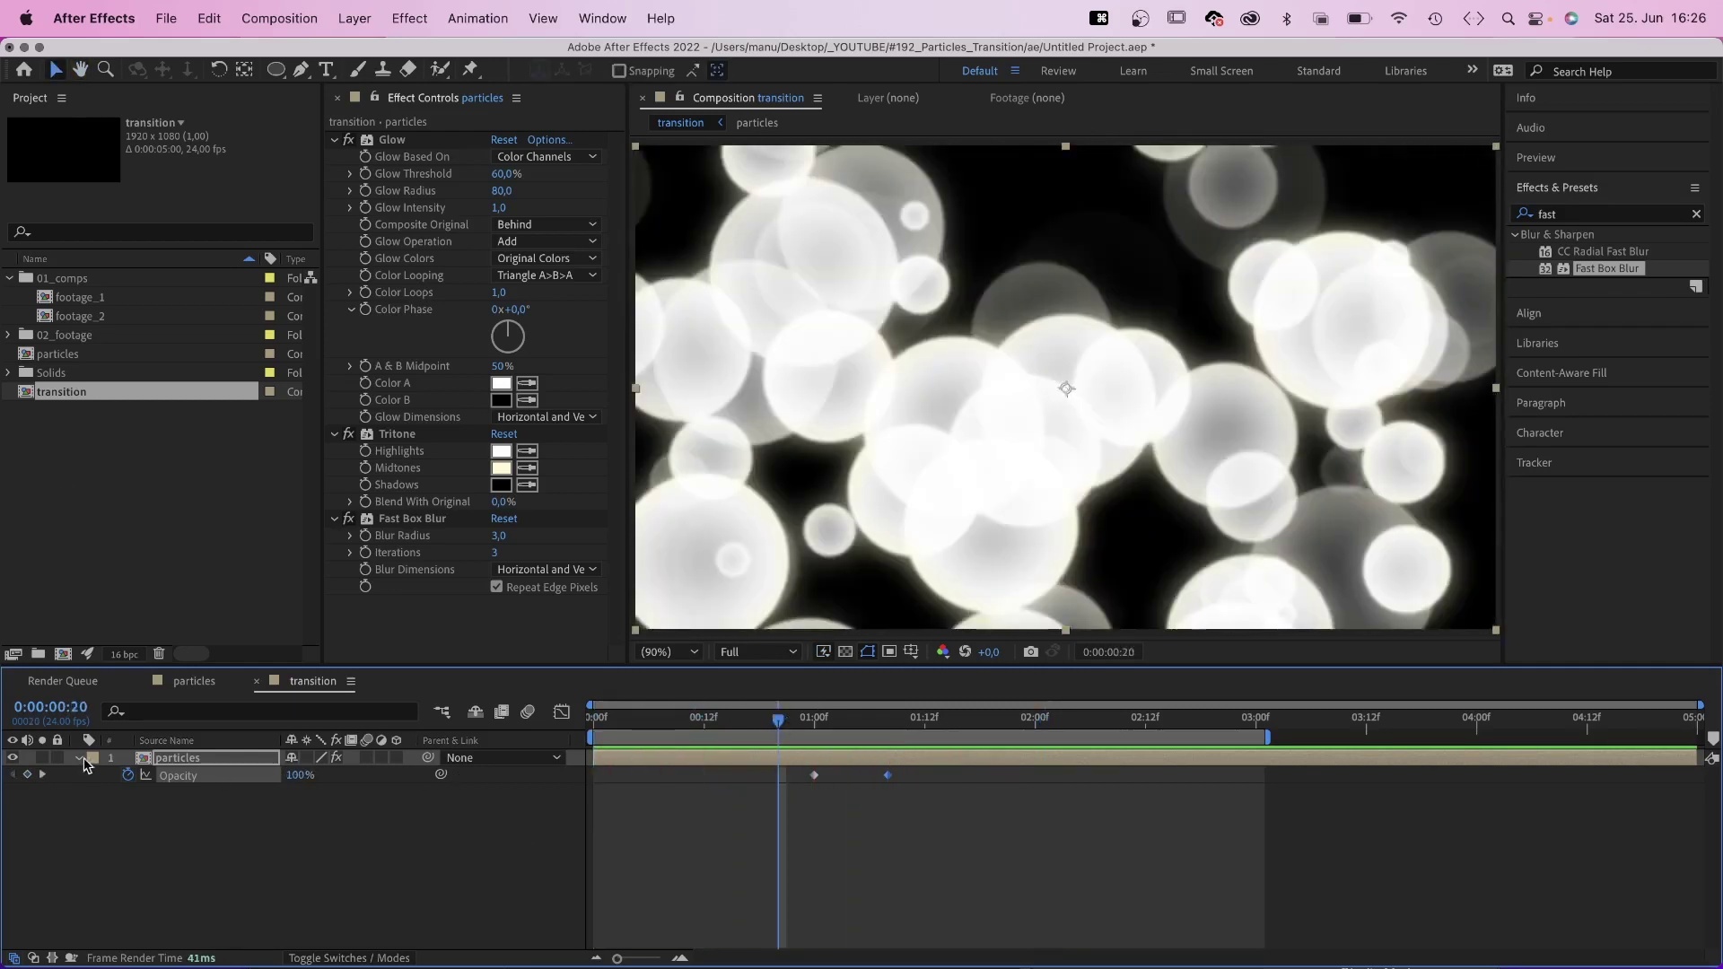
Duplicate the particles layer, strip the copy's effects, and duplicate the particles comp as particles 3
click(166, 758)
key(super+d)
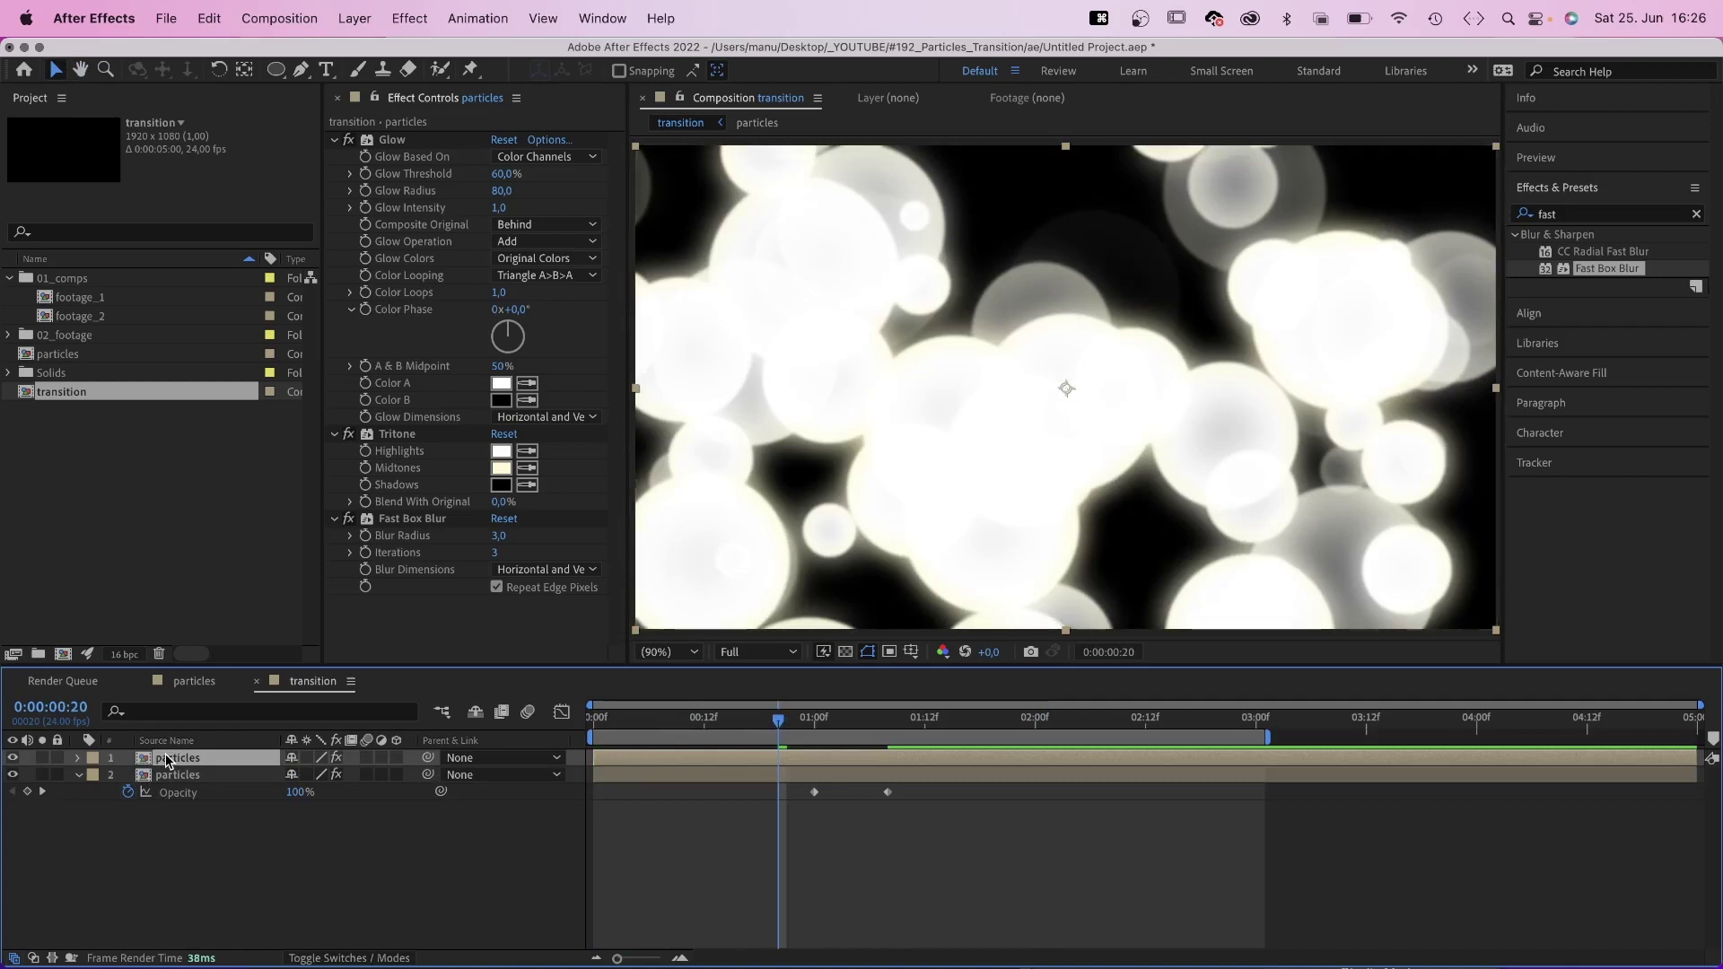
click(400, 544)
key(super+a)
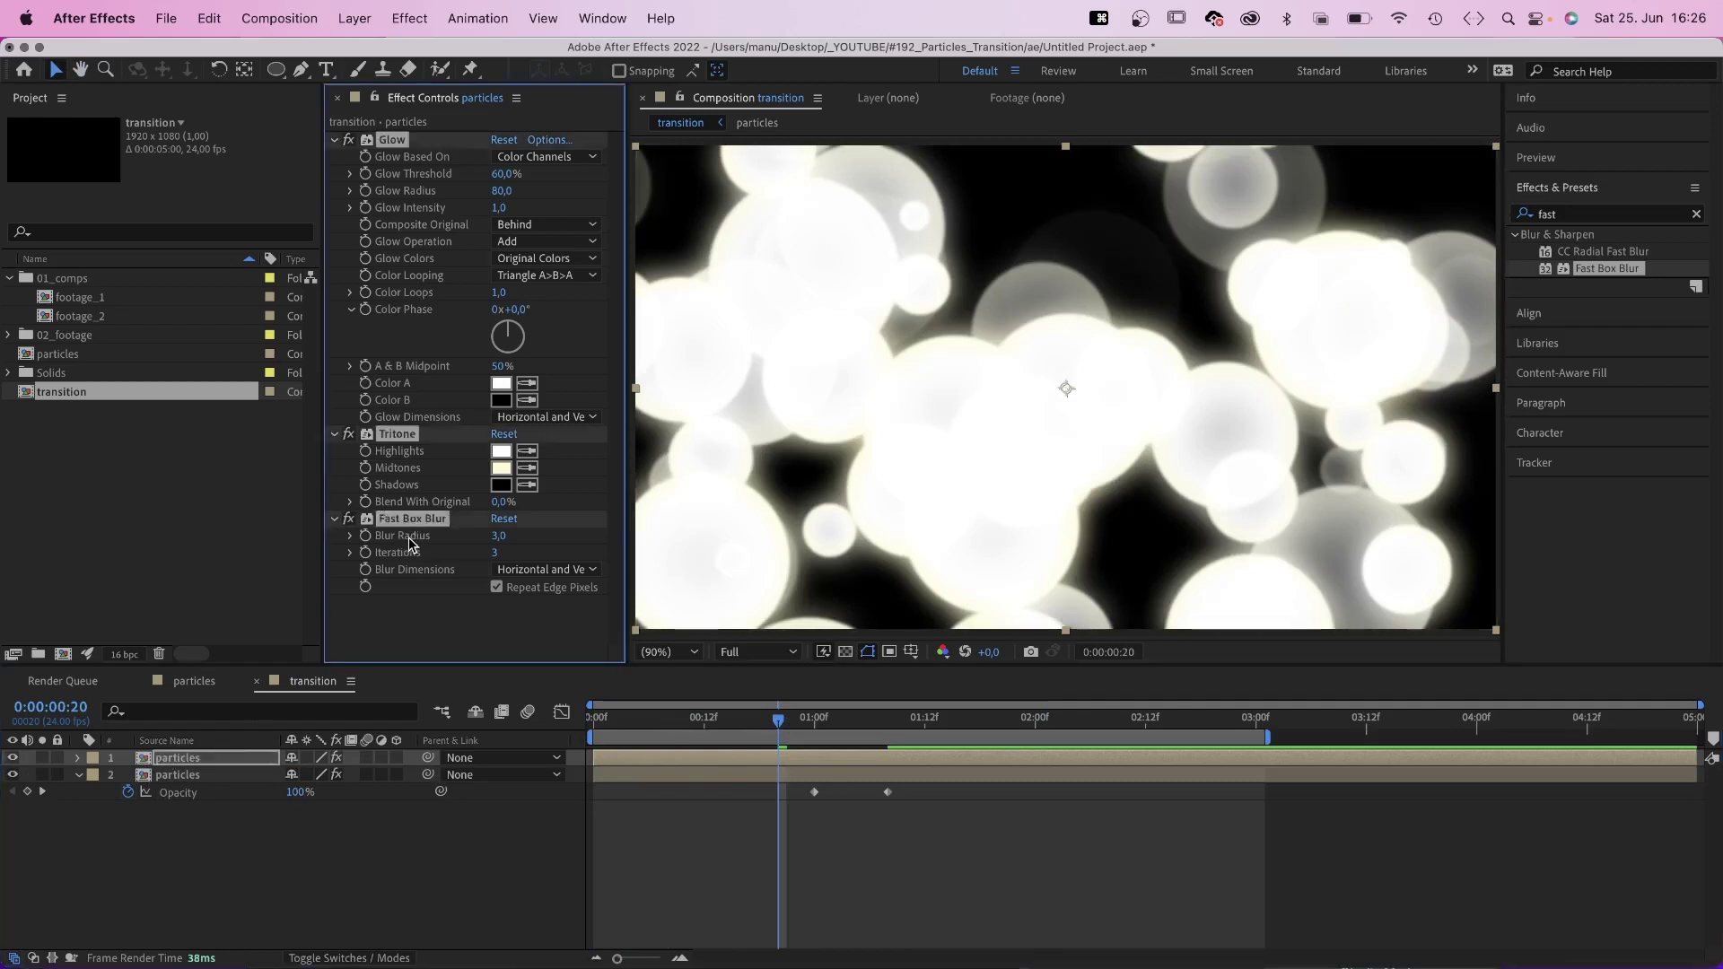
key(BackSpace)
click(67, 354)
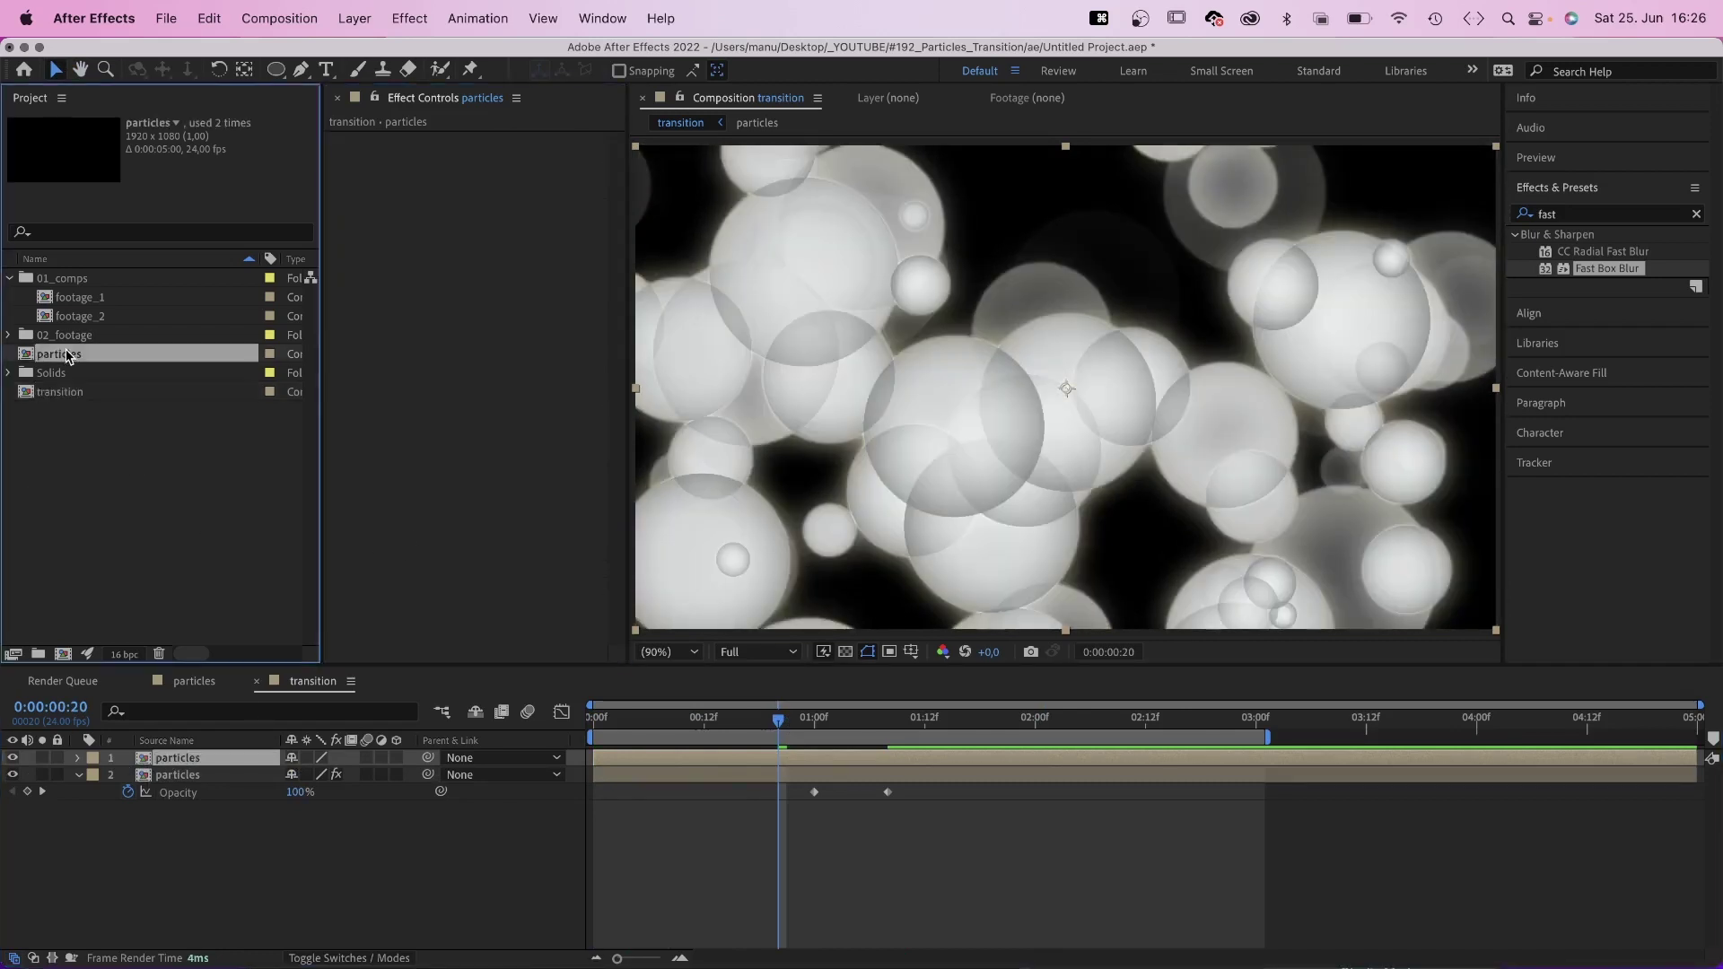
key(super+d)
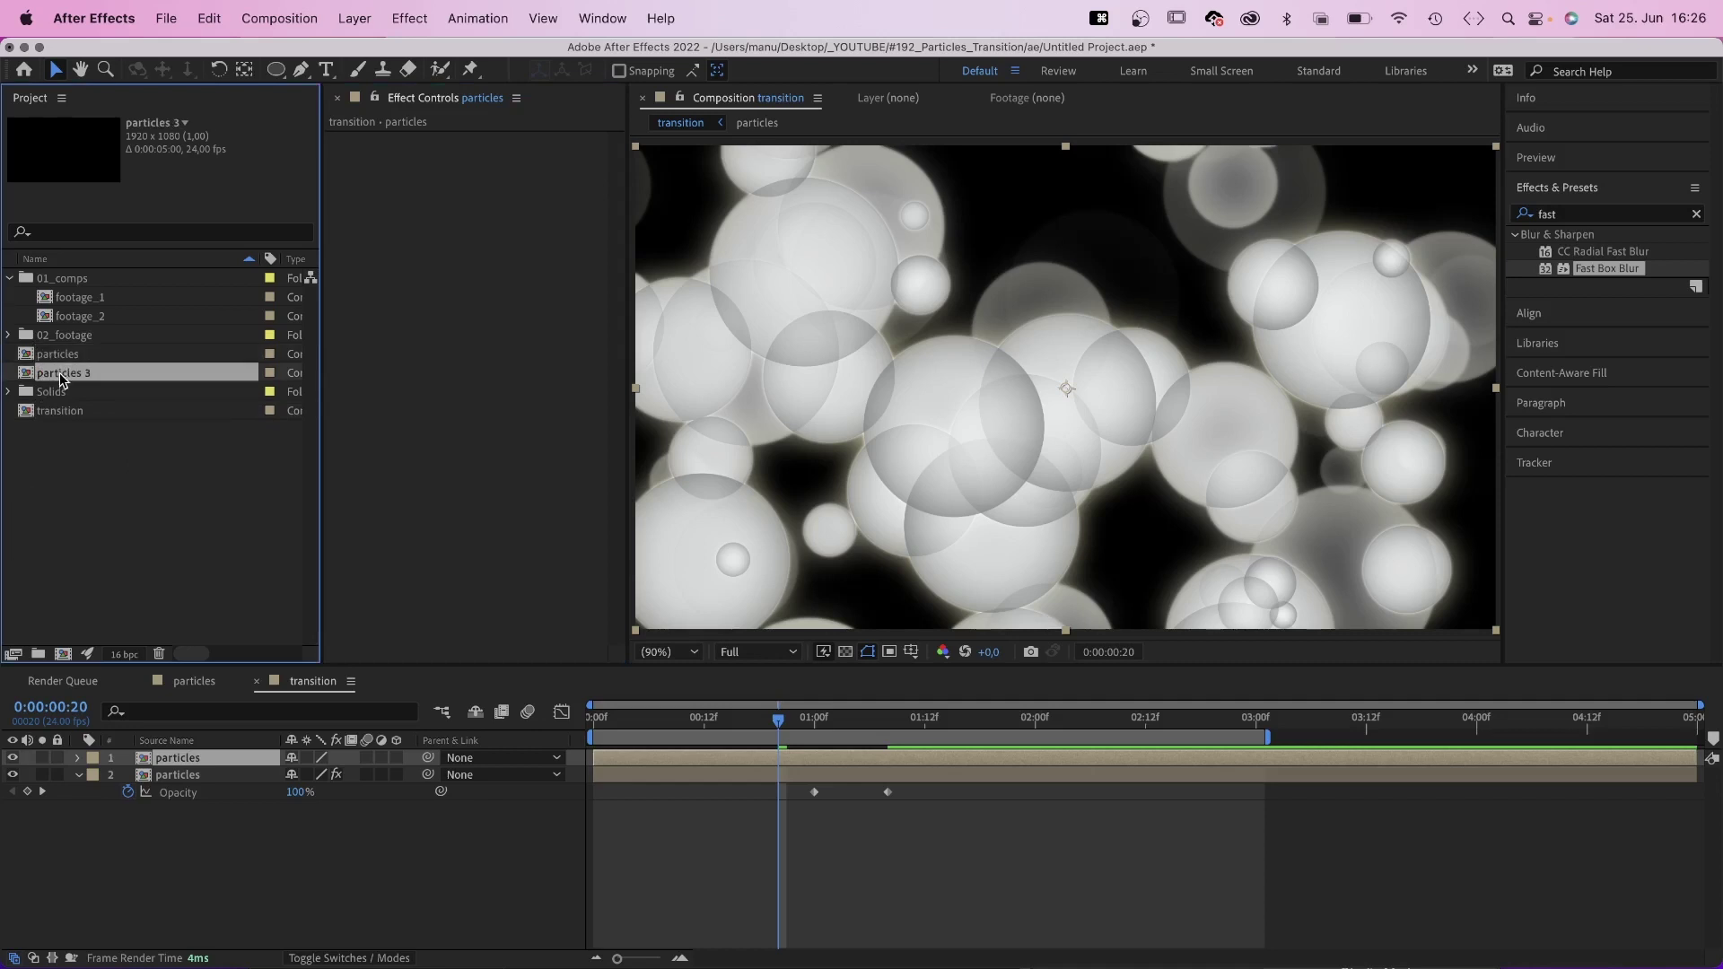
Open particles 3 and set the Particle Birth Size to 0,10 and the Death Size
double_click(60, 373)
click(166, 761)
shift+click(170, 792)
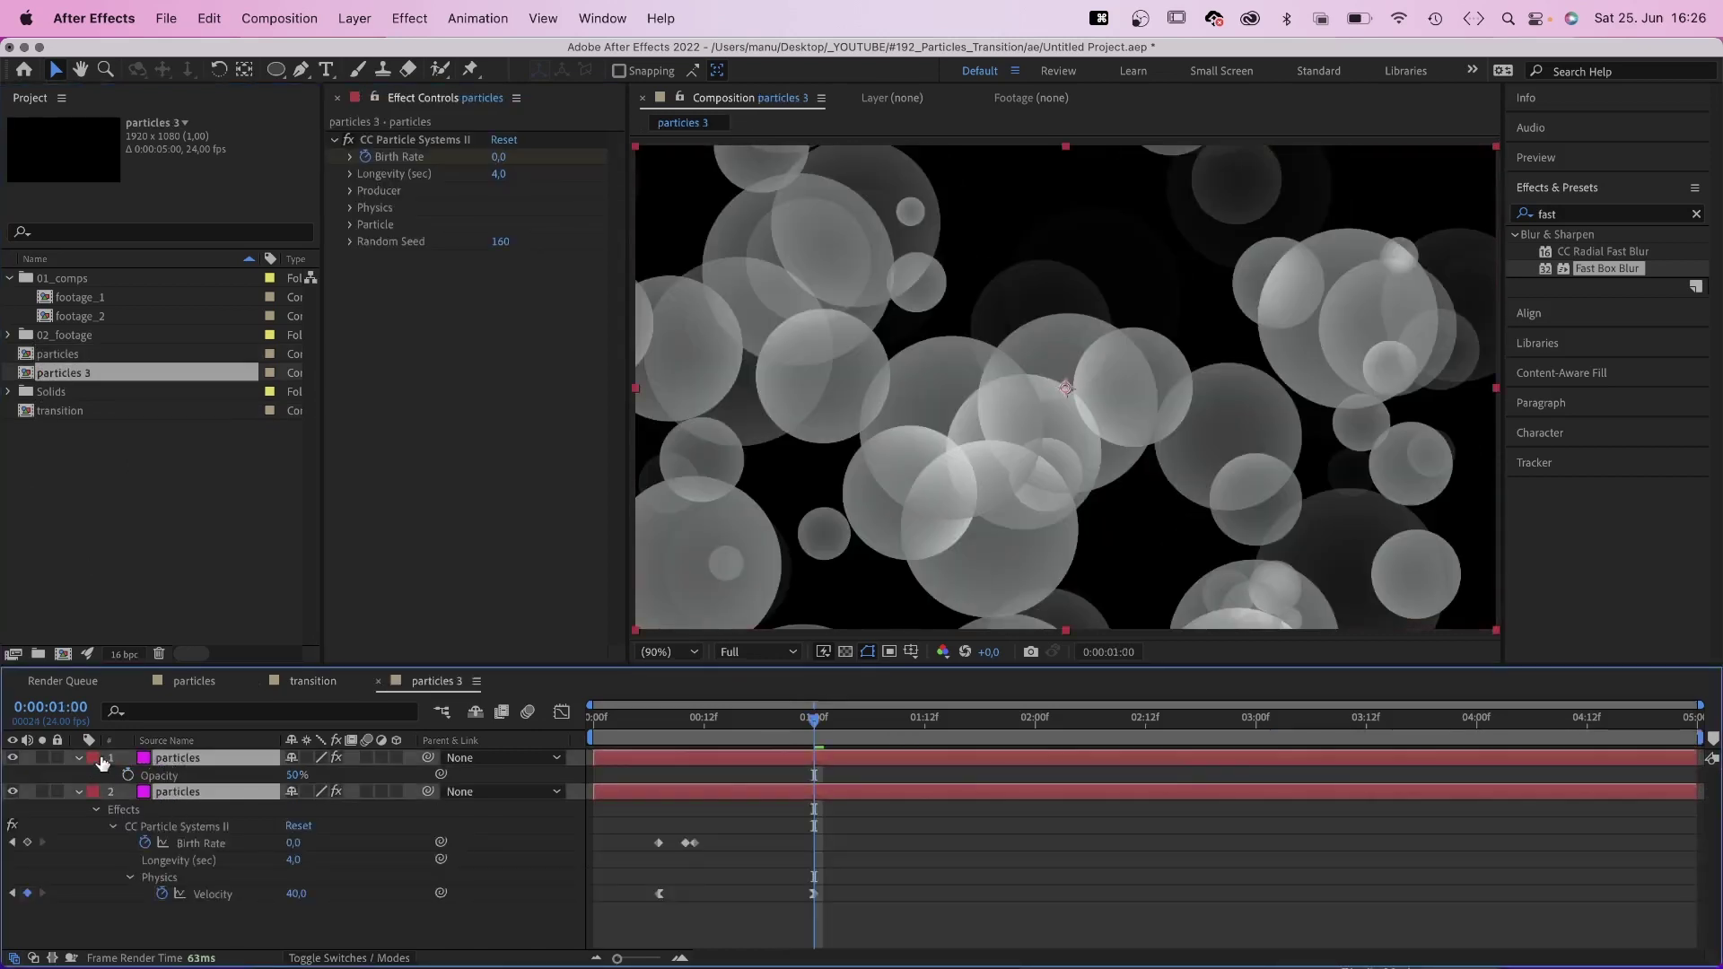
click(80, 760)
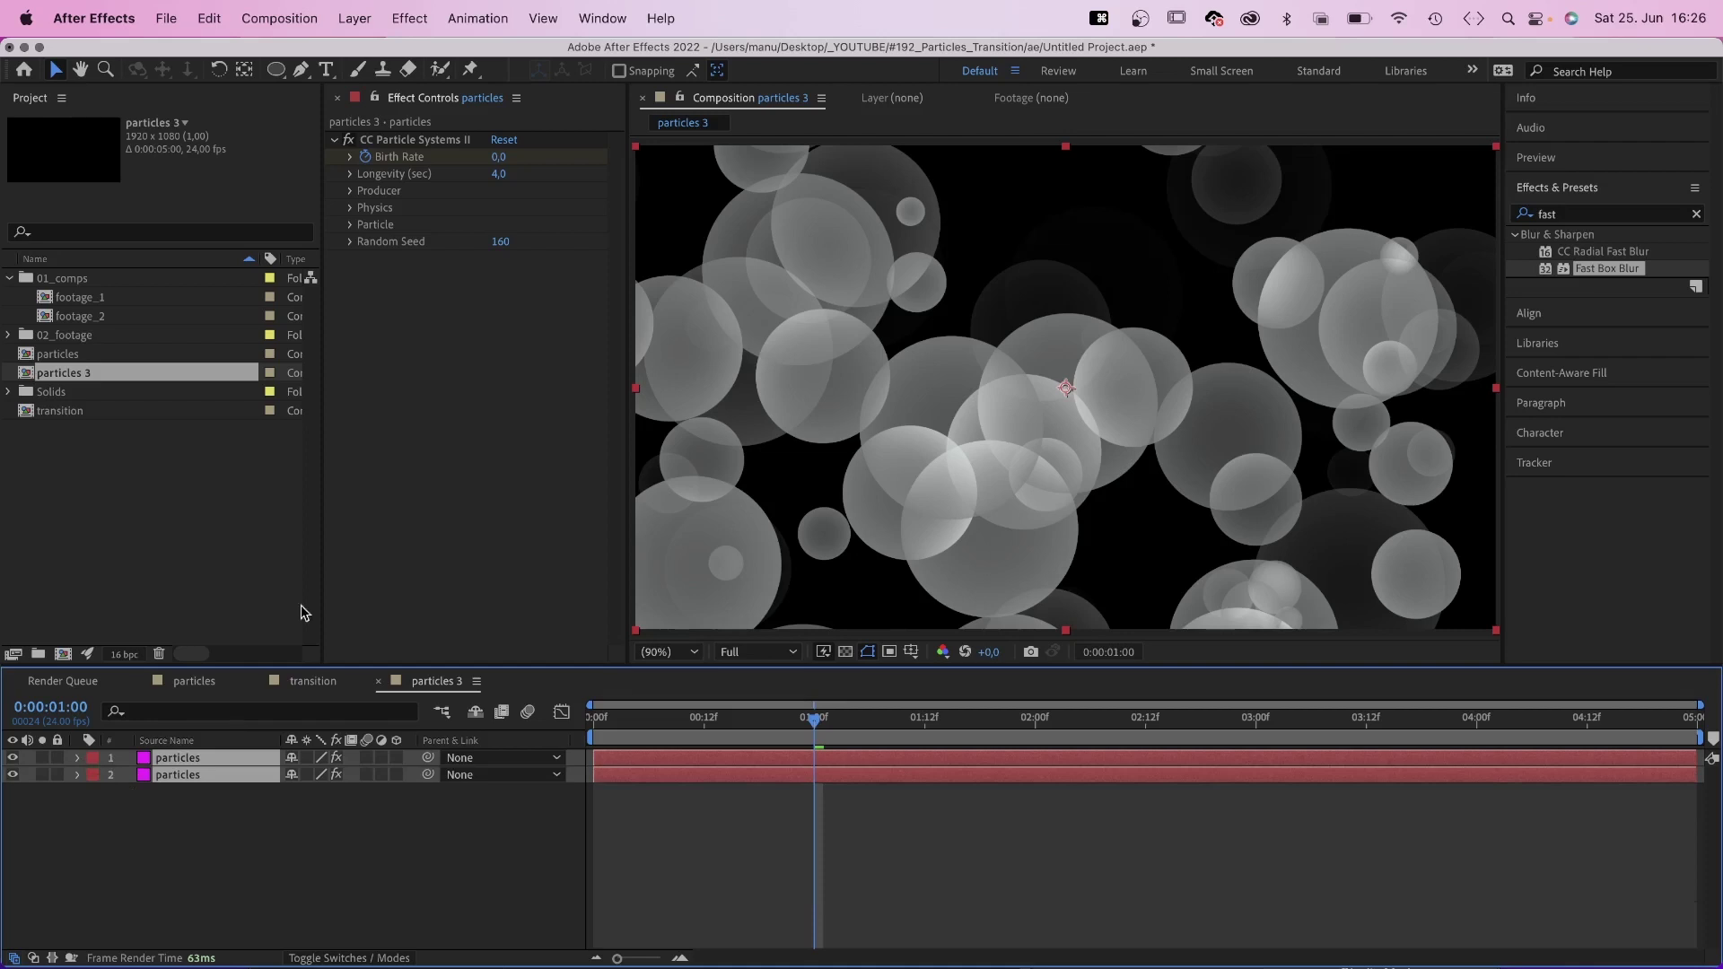
click(352, 225)
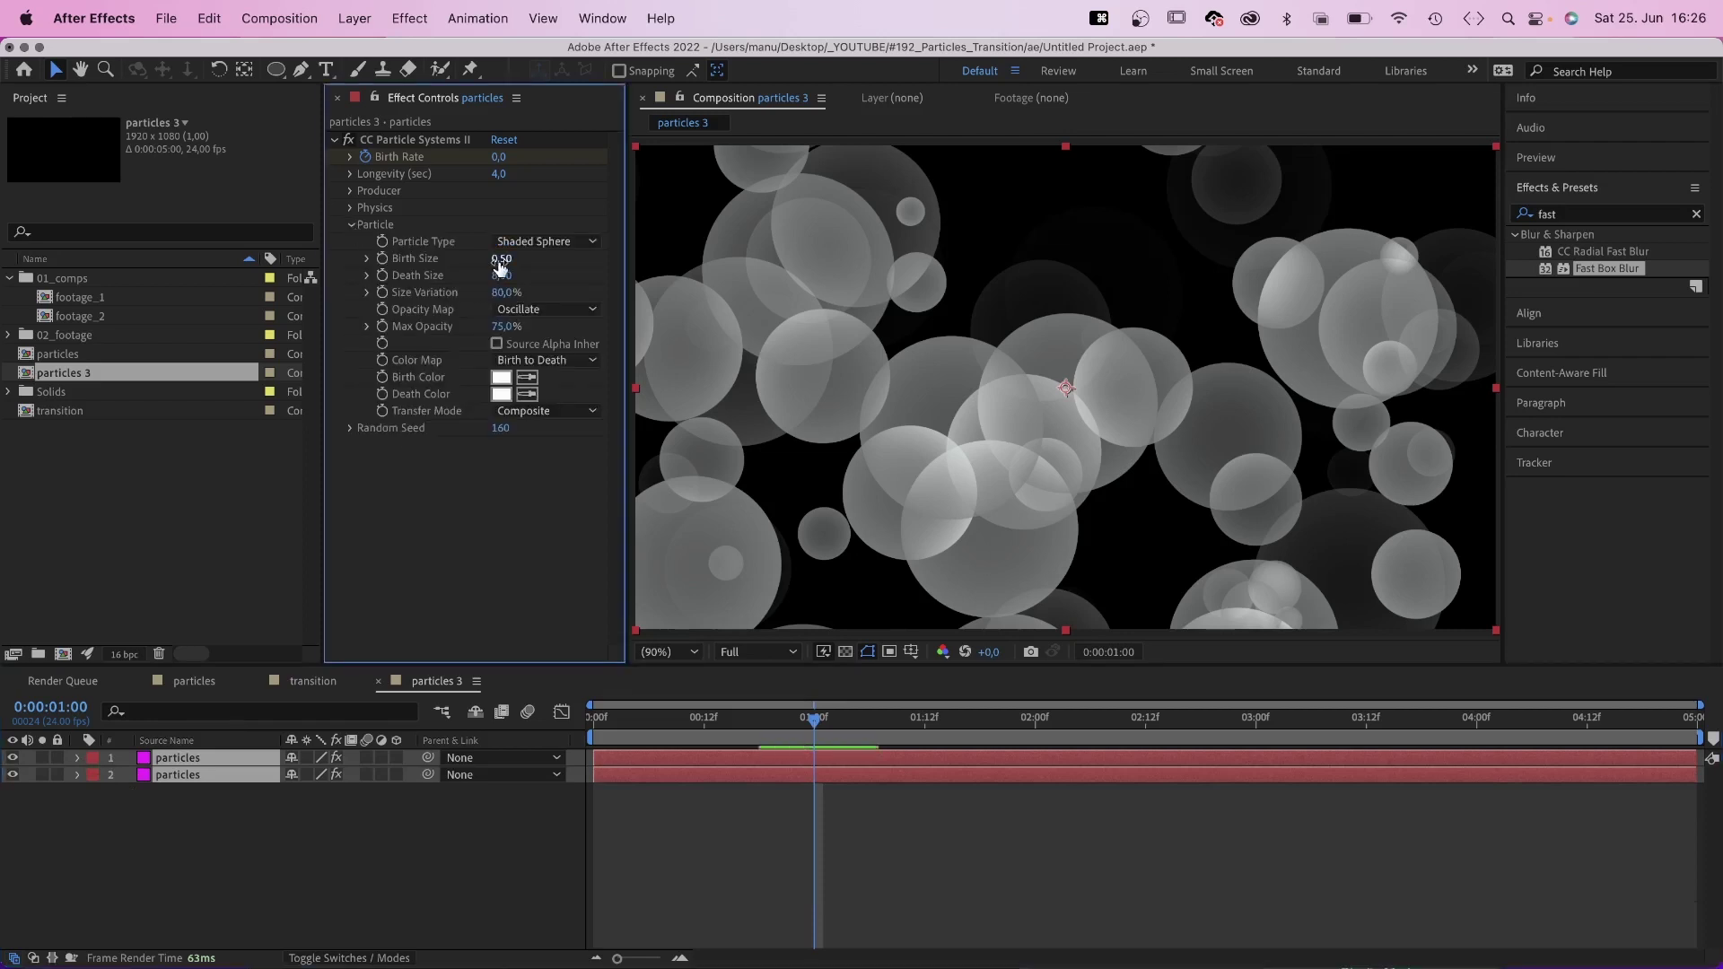
text(0,1)
key(Return)
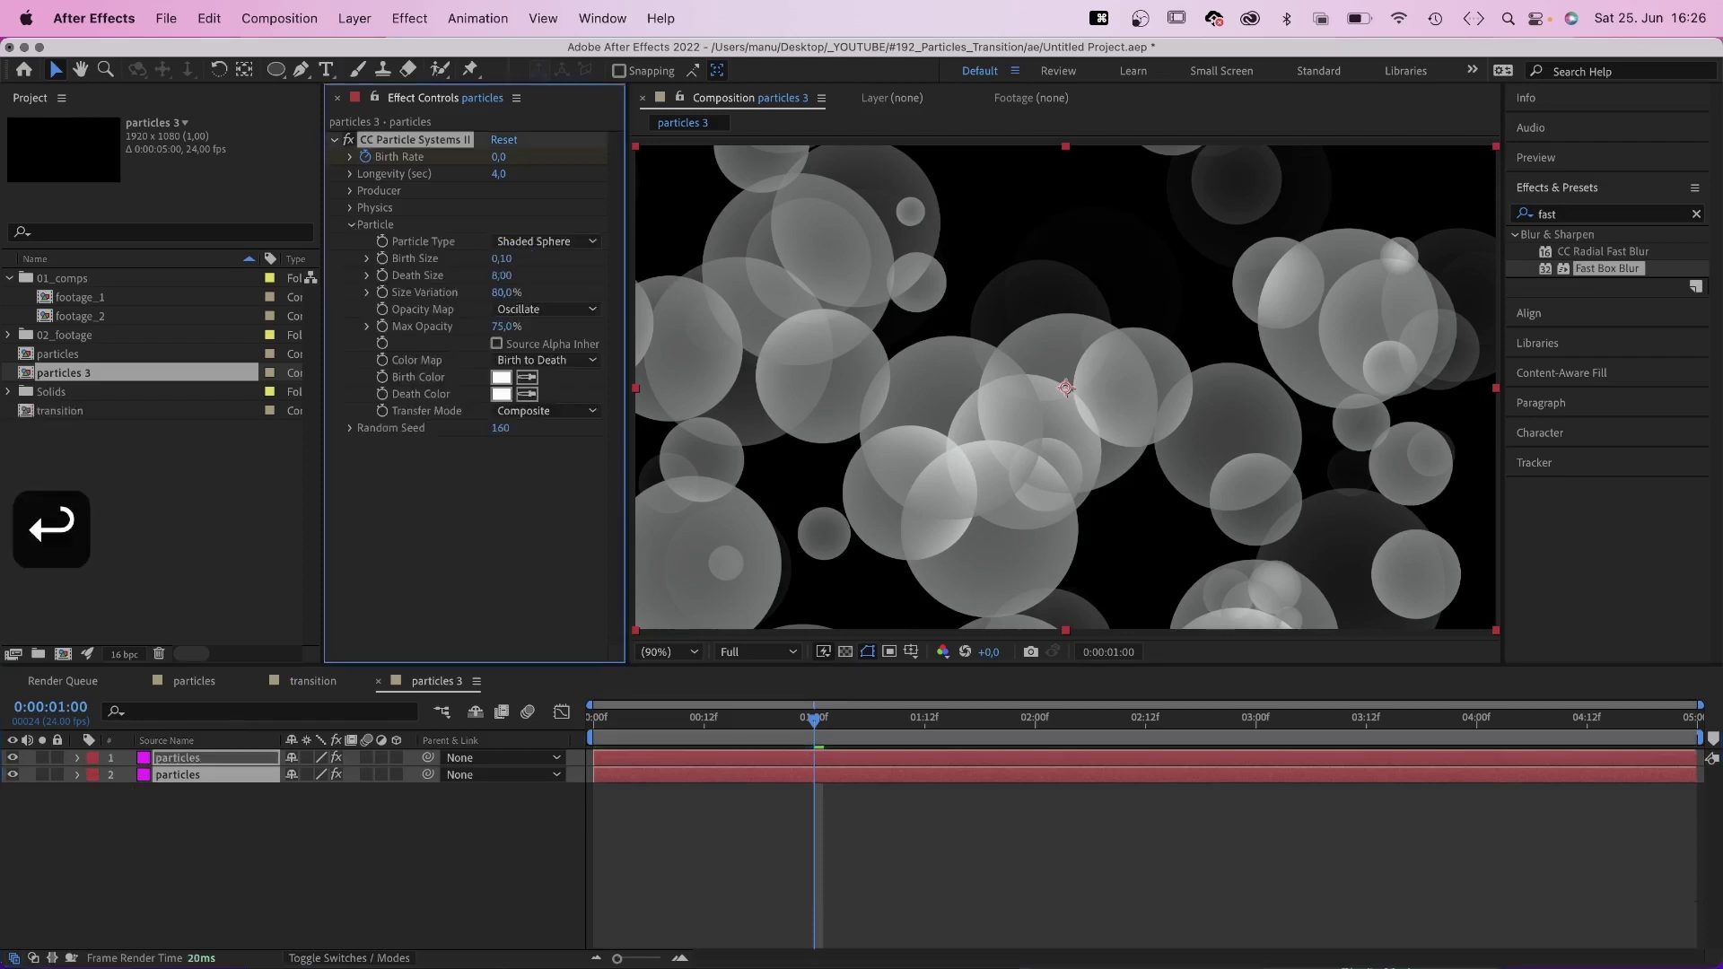
click(507, 277)
text(0,1)
key(Return)
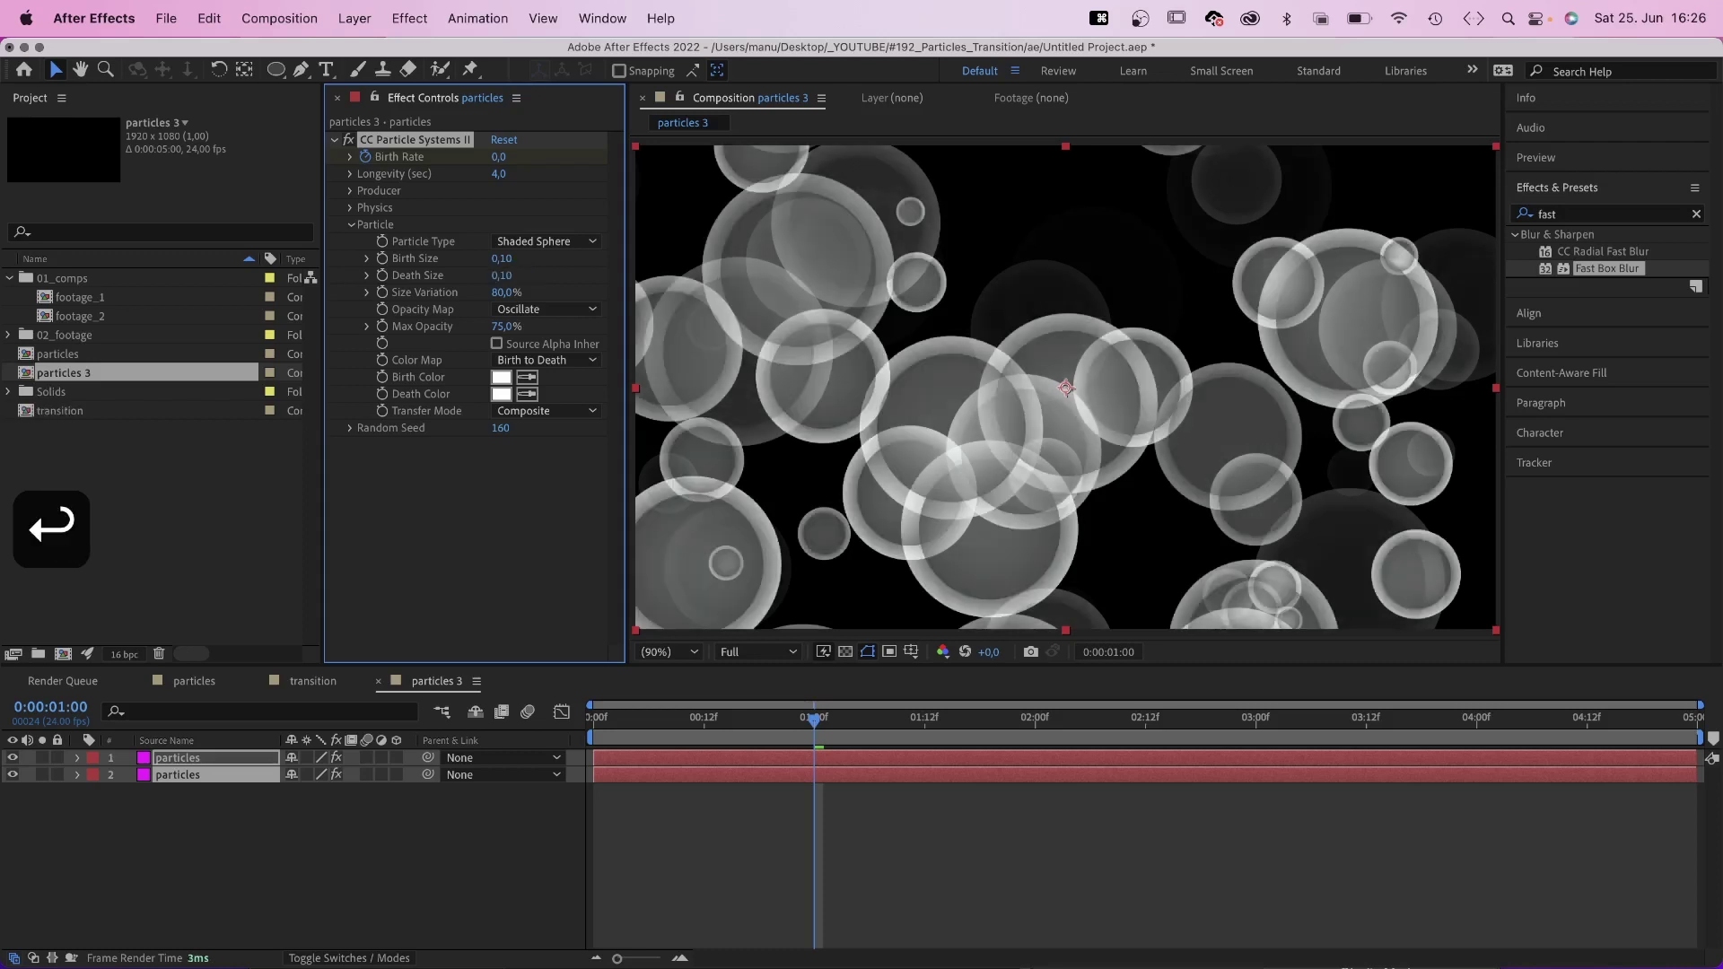
Set Random Seed 200, re-confirm the particle size, and scrub to 0:16 to check the bubbles
click(501, 429)
text(200)
key(Return)
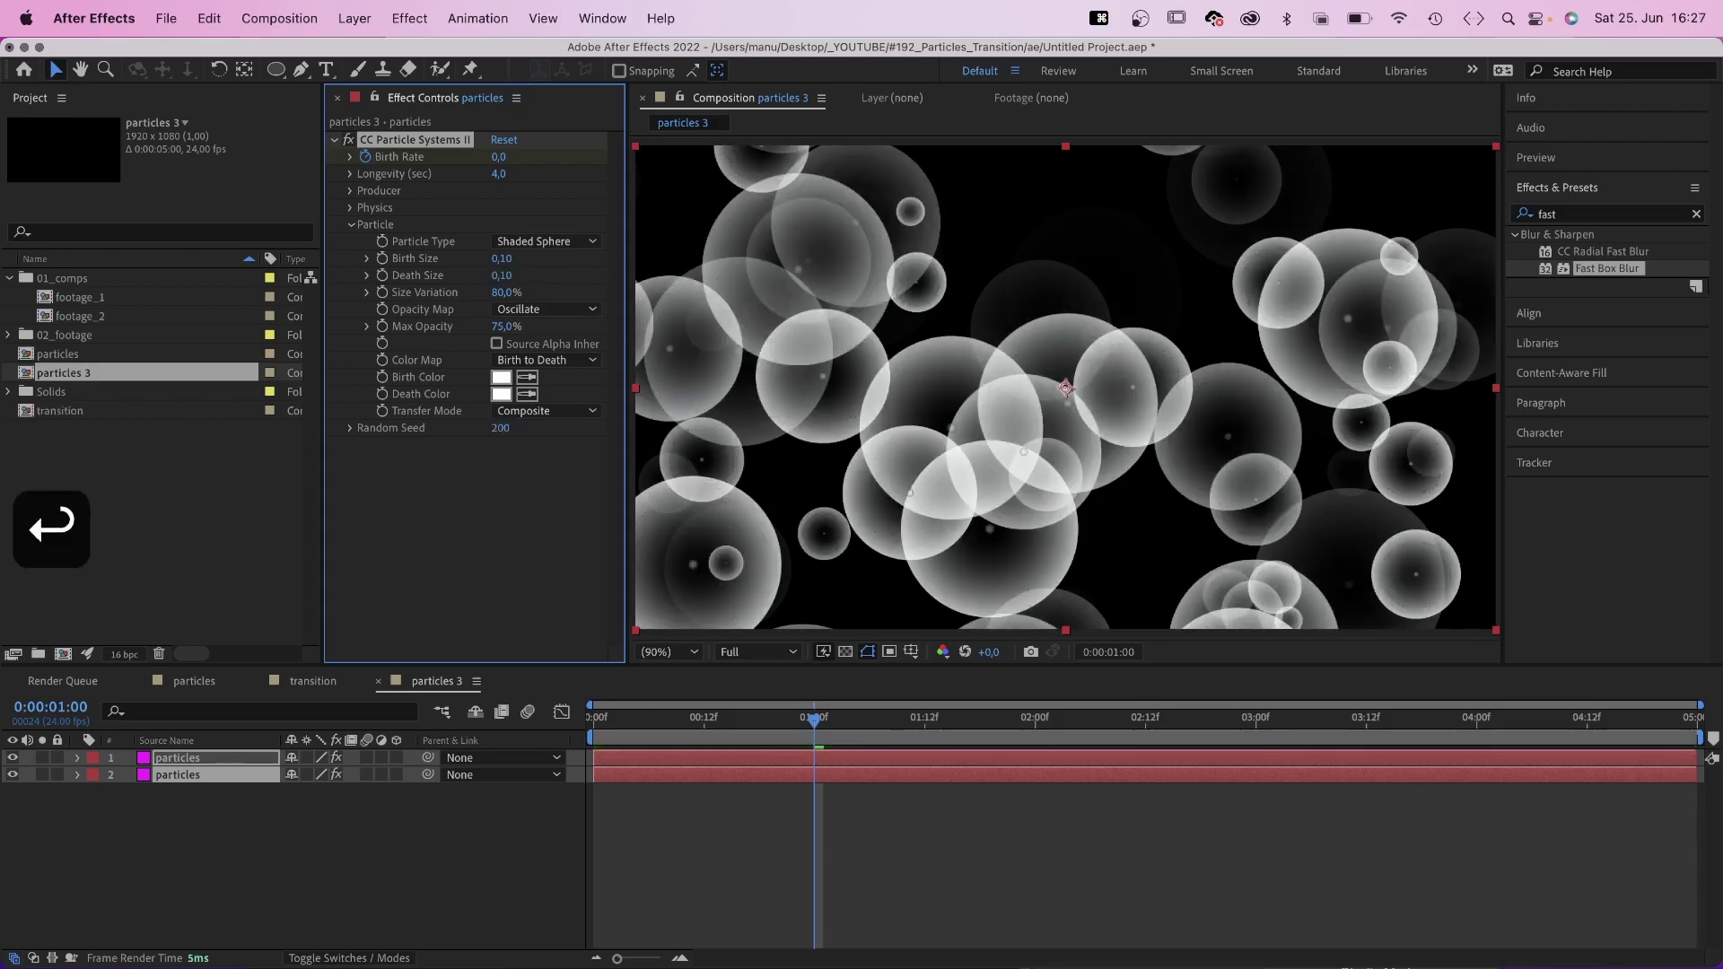
click(351, 226)
click(351, 225)
click(500, 259)
key(Return)
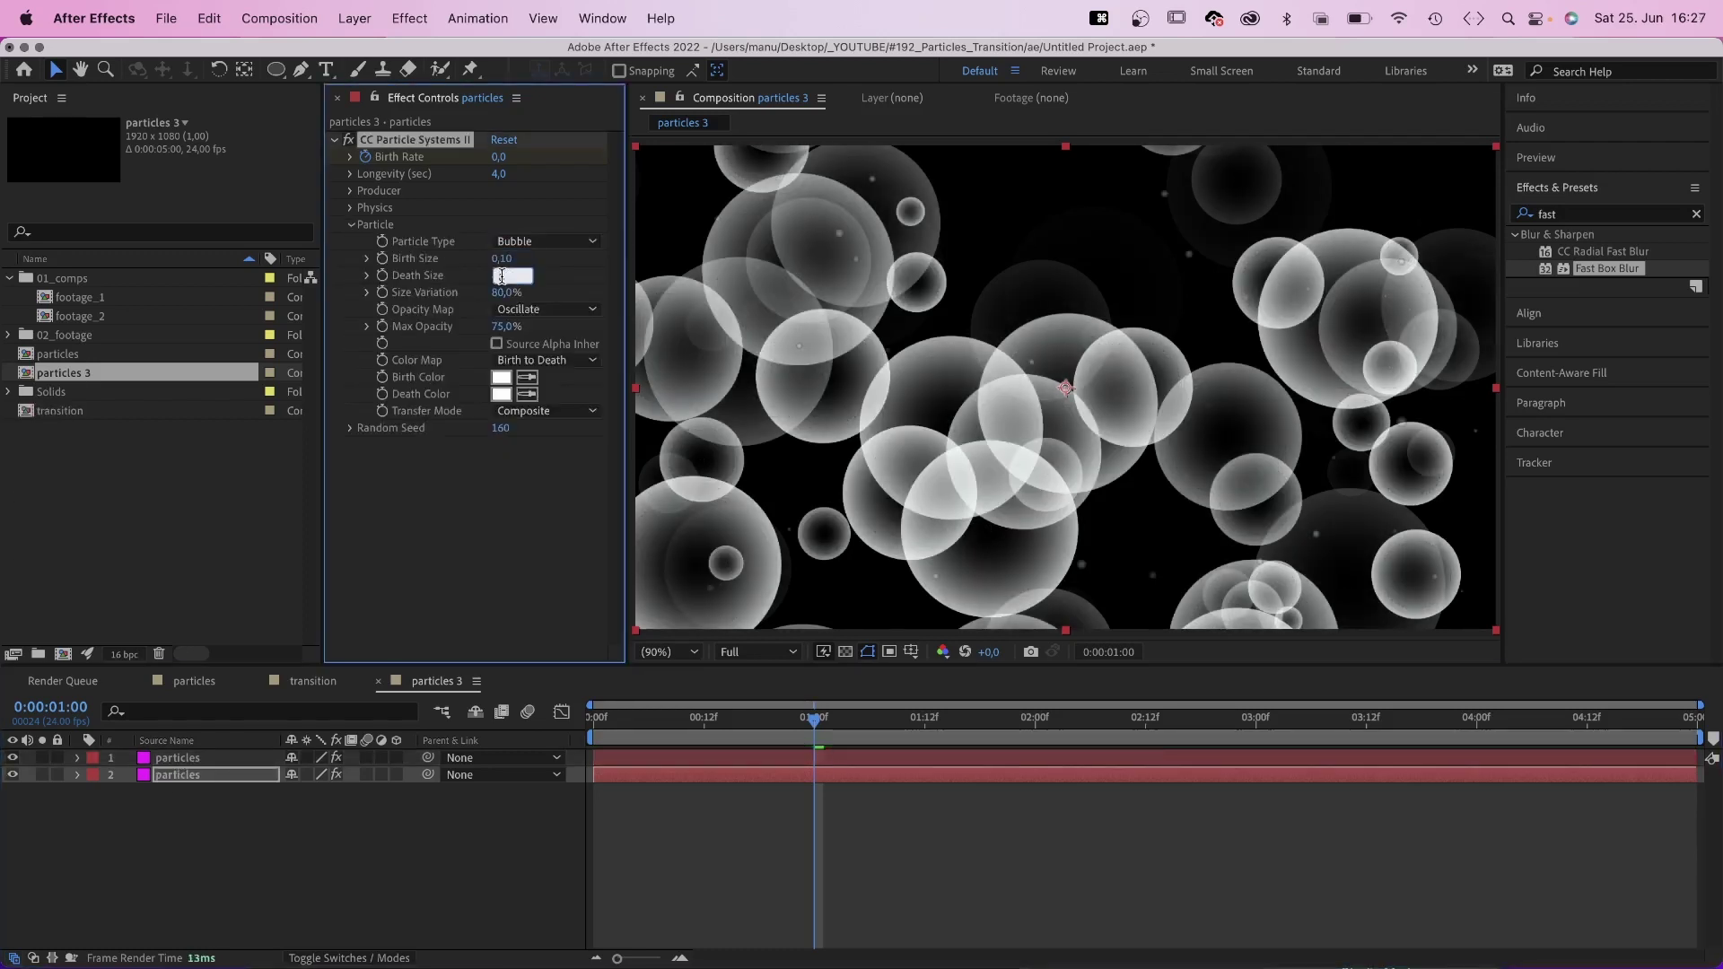
click(500, 428)
text(200)
key(Return)
drag(813, 719, 667, 729)
drag(850, 730, 727, 739)
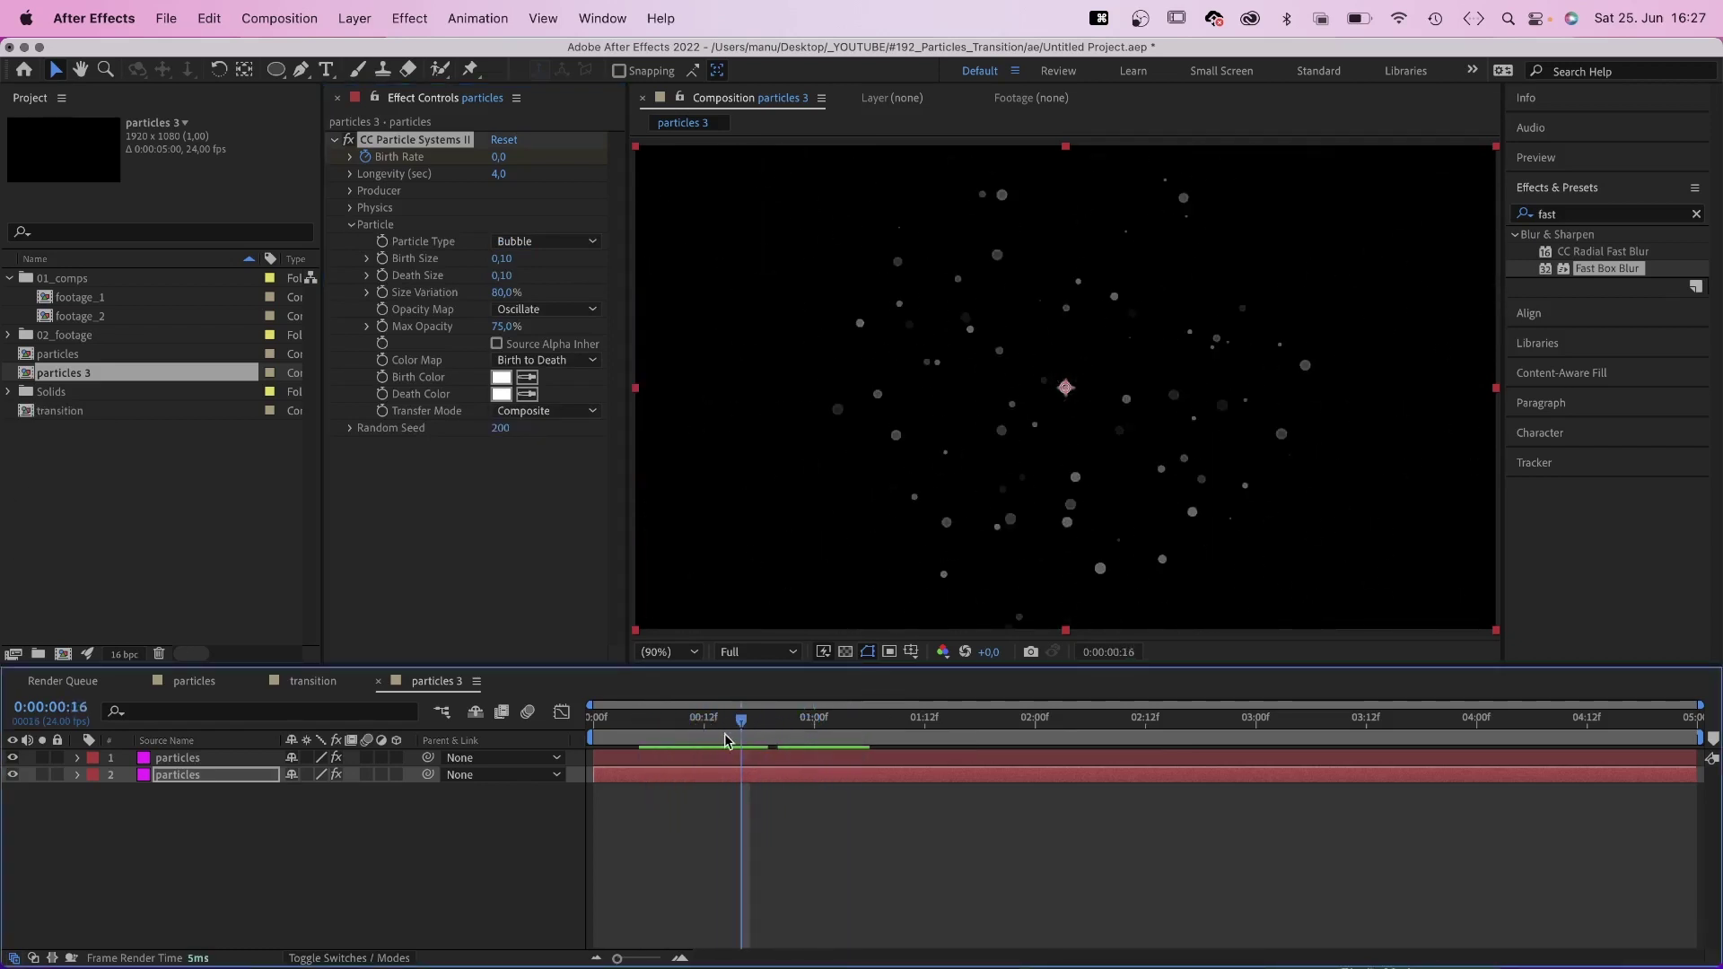
Open the transition comp and add particles 3 as its top layer at 0:16
double_click(68, 412)
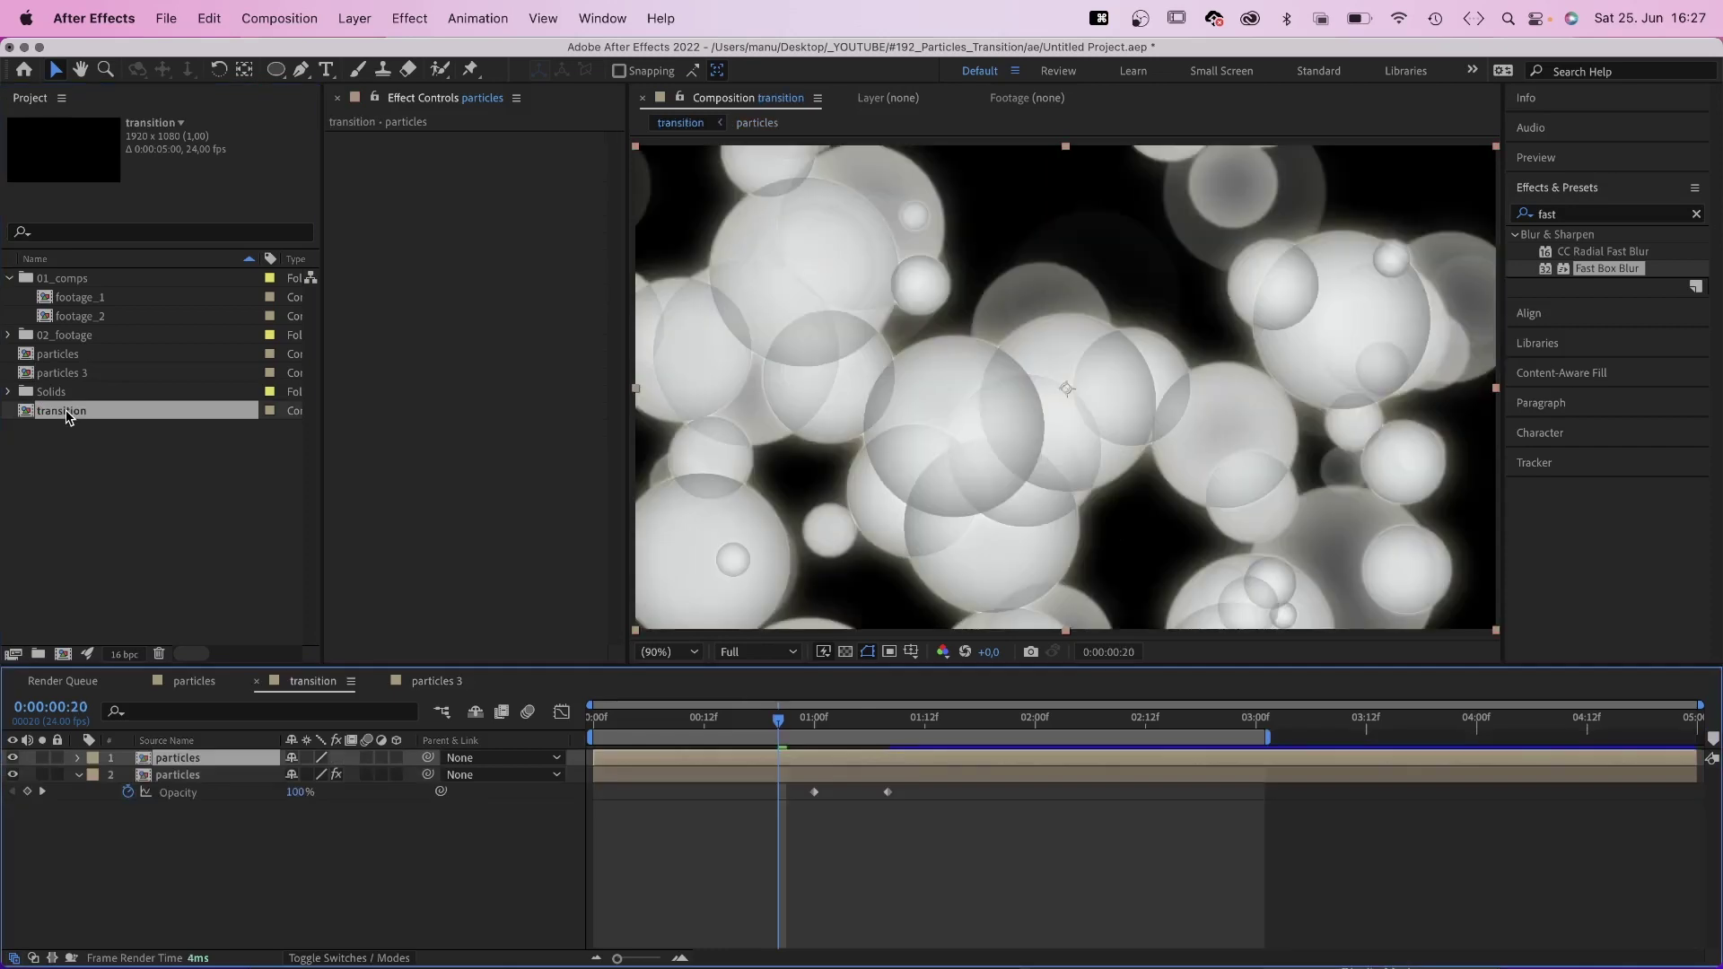
drag(81, 379, 130, 628)
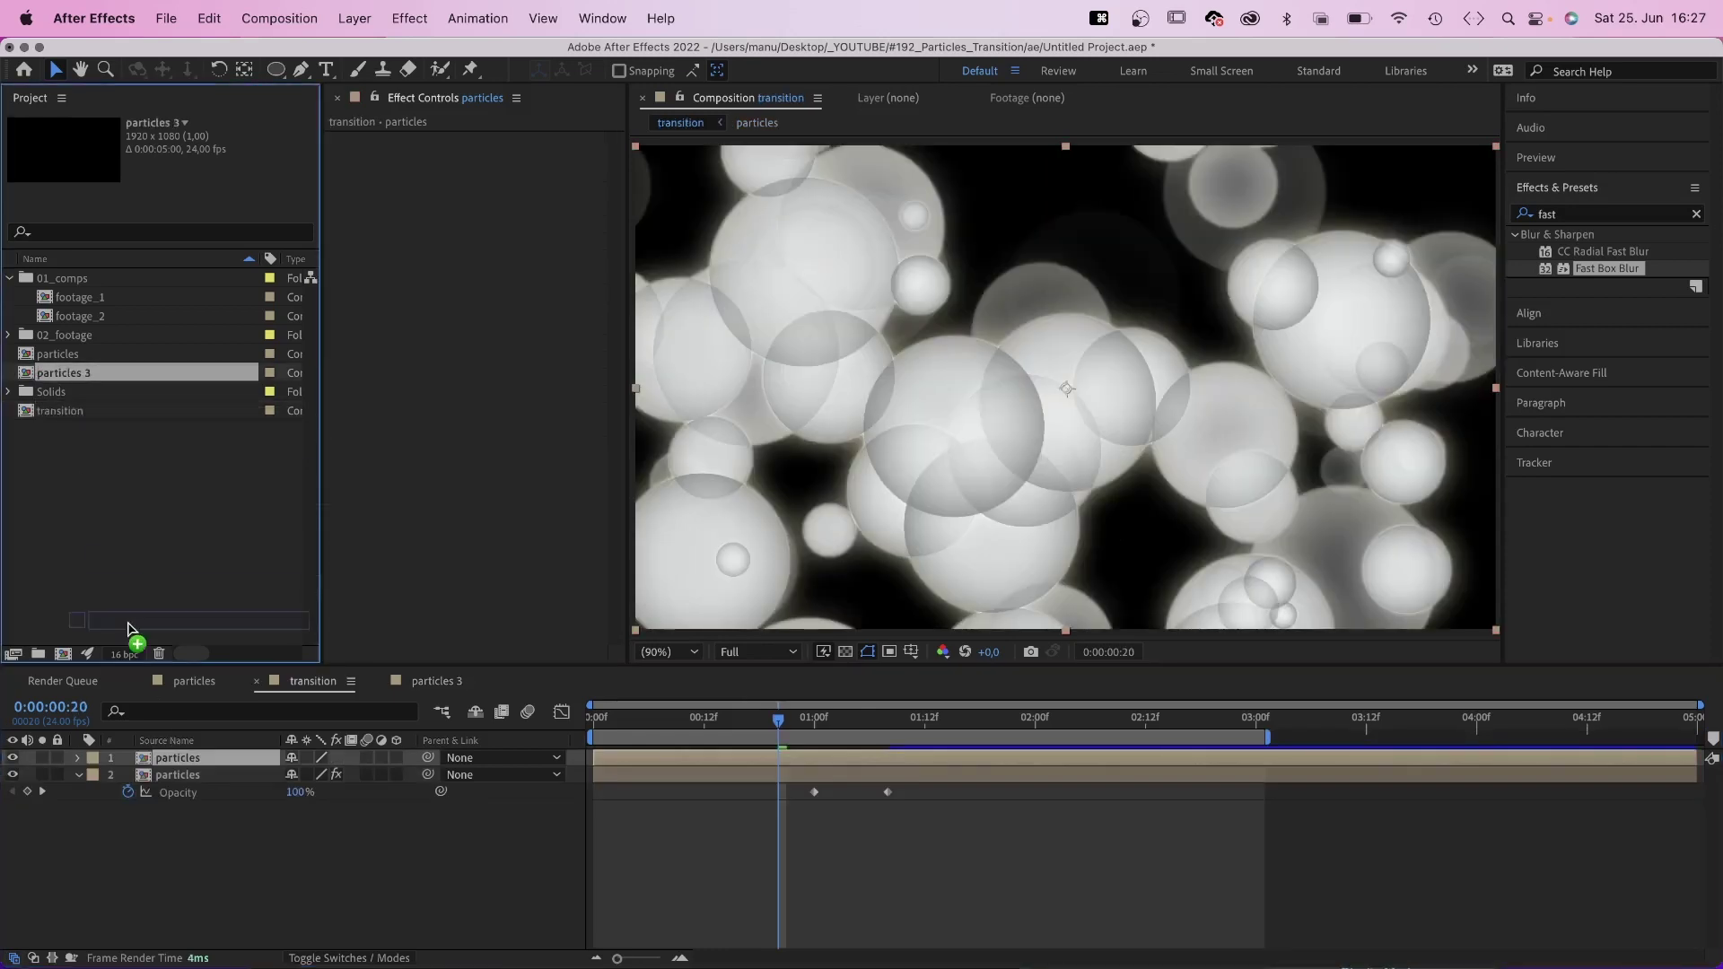
drag(185, 760, 187, 761)
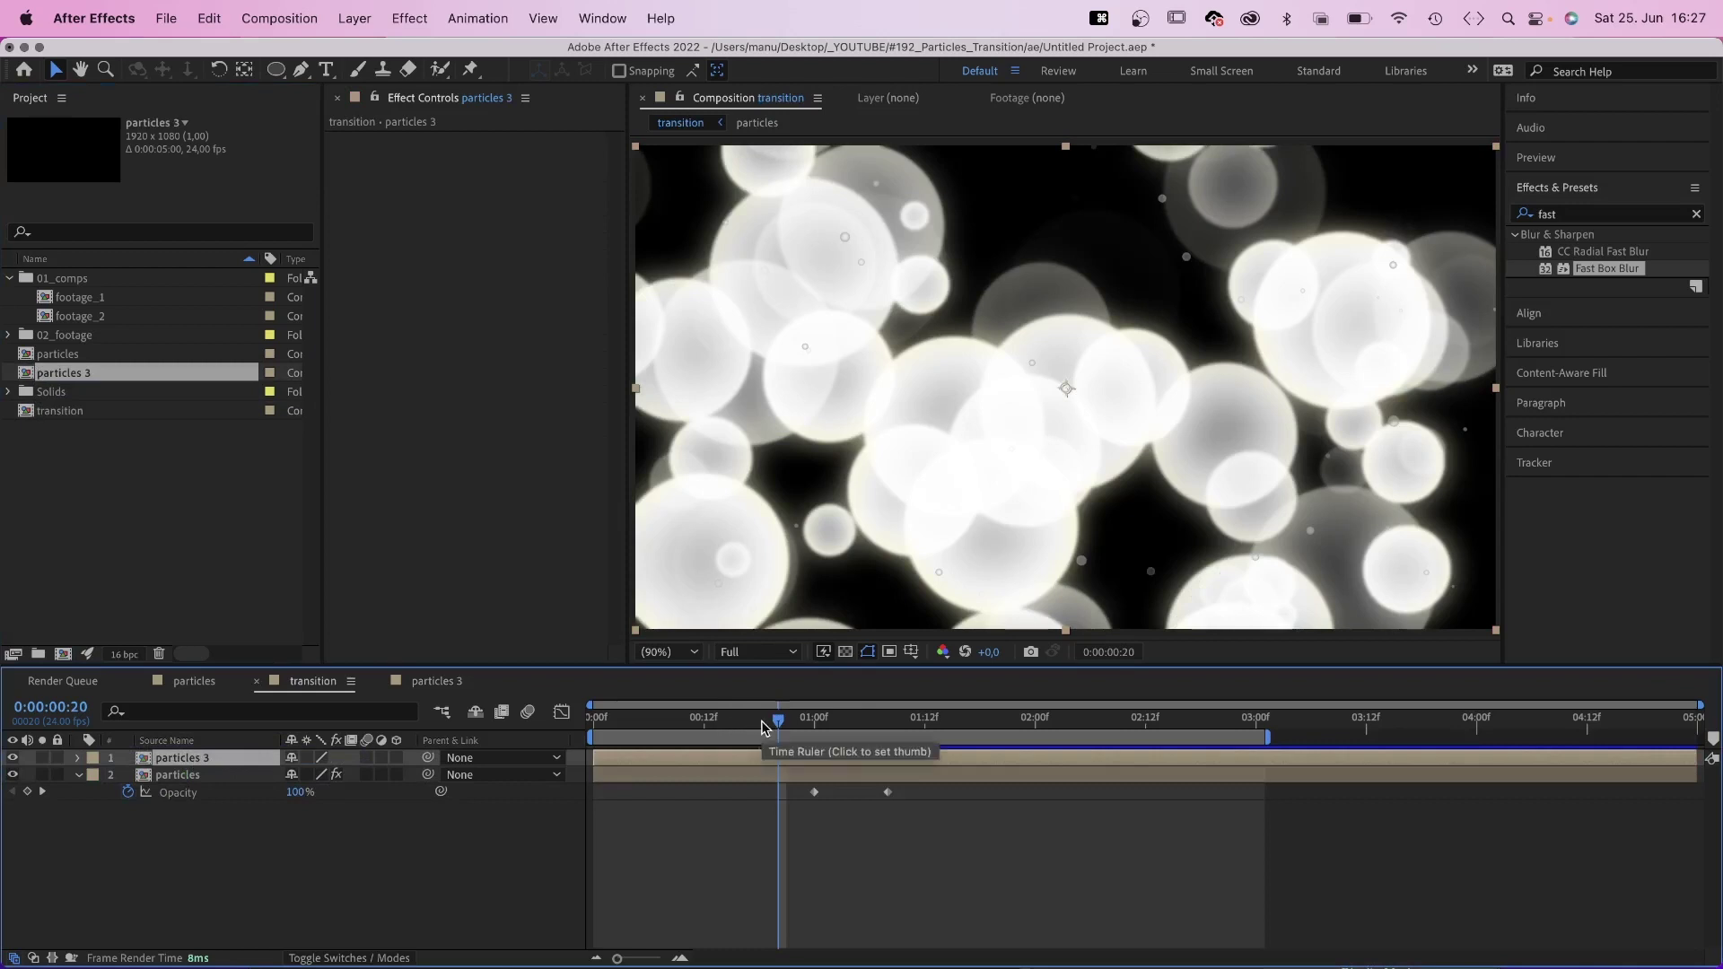
drag(763, 727, 741, 729)
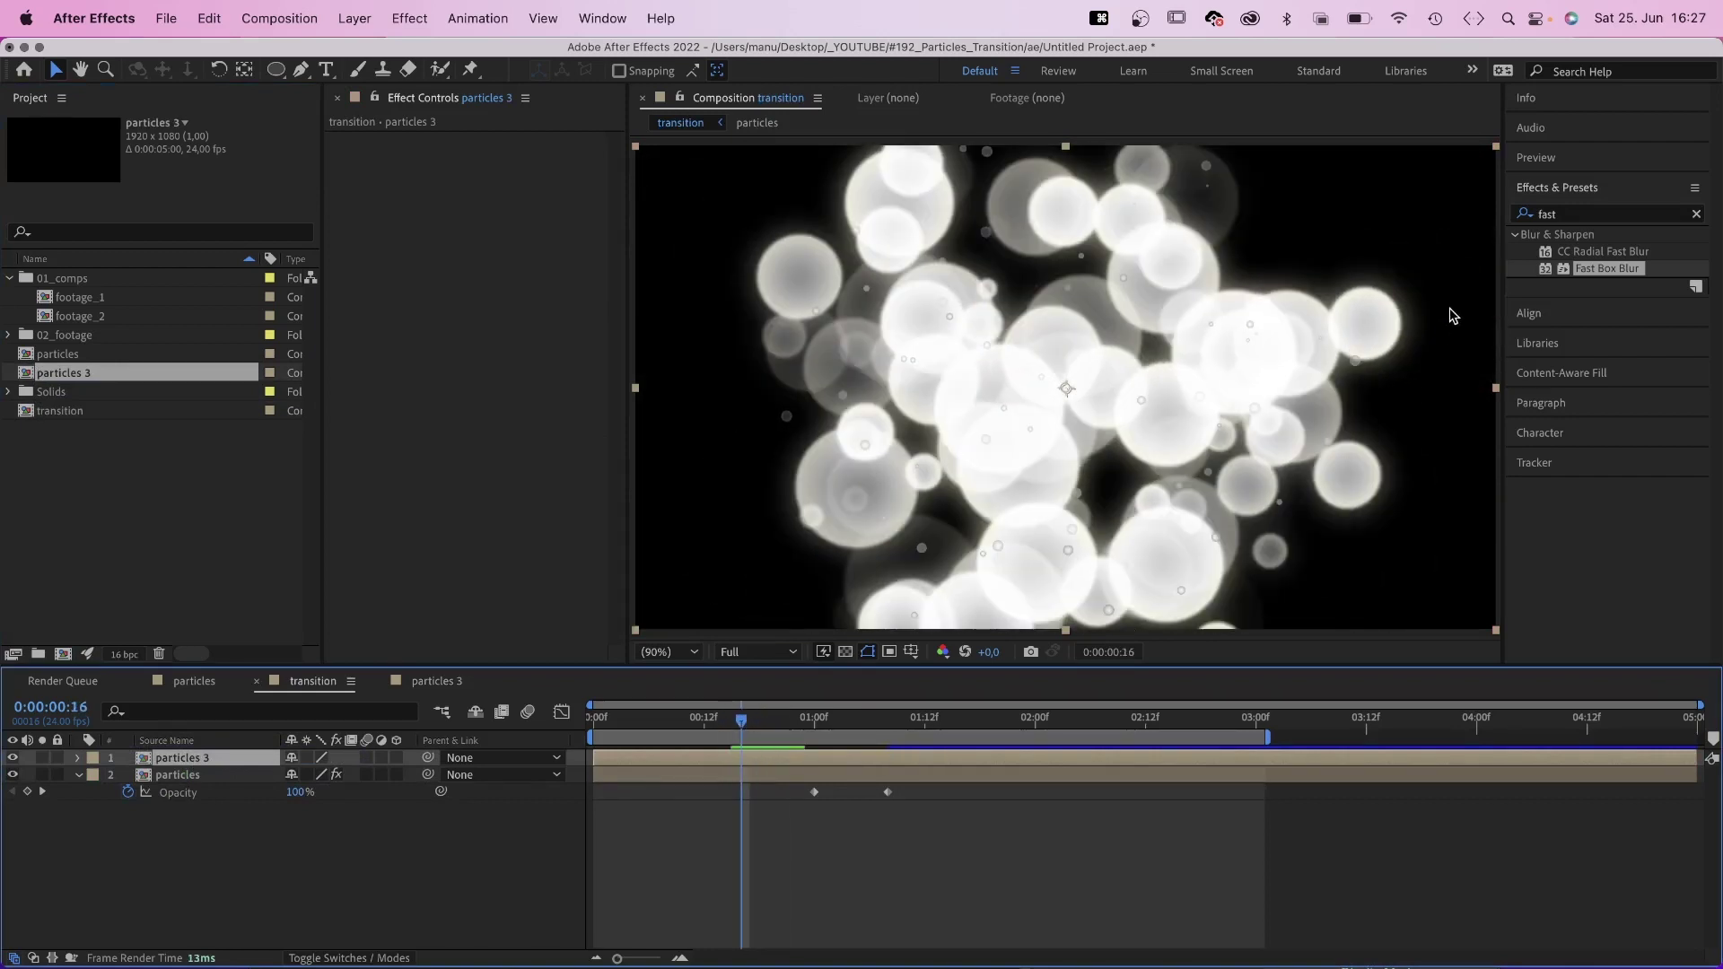
Apply Echo to particles 3 with Echo Time -0,002, 150 echoes and Decay 0,80
click(1561, 216)
text(echo)
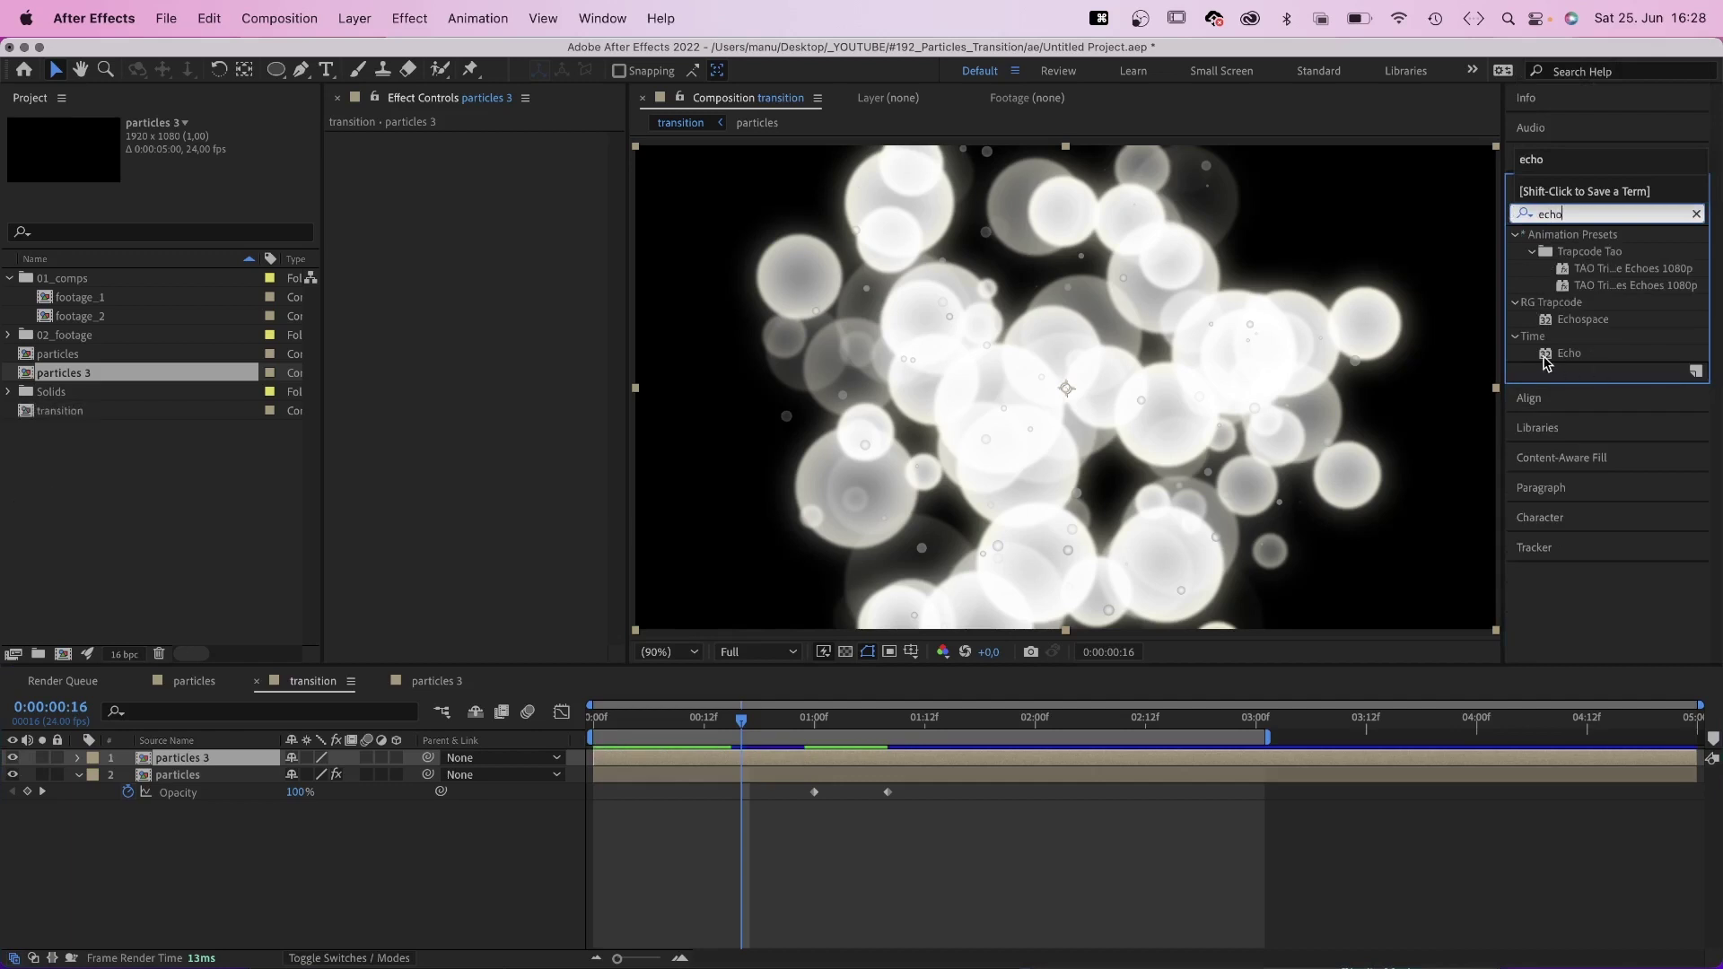
drag(1544, 357, 478, 185)
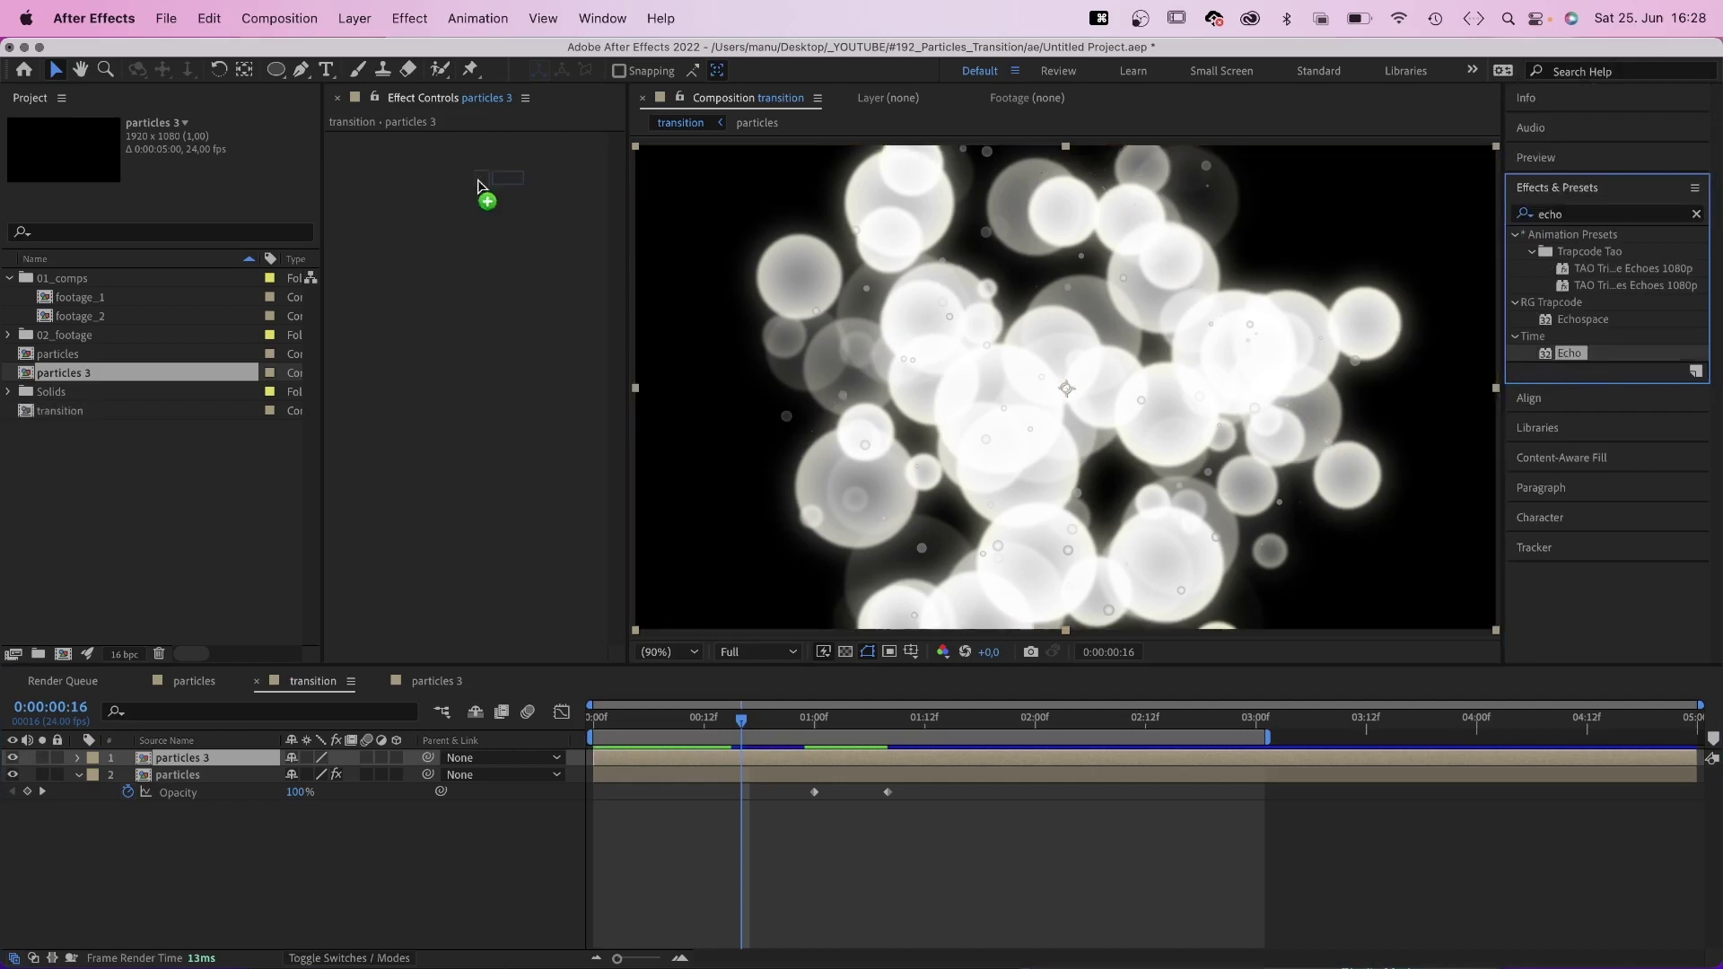
drag(353, 177, 355, 179)
click(507, 157)
text(-)
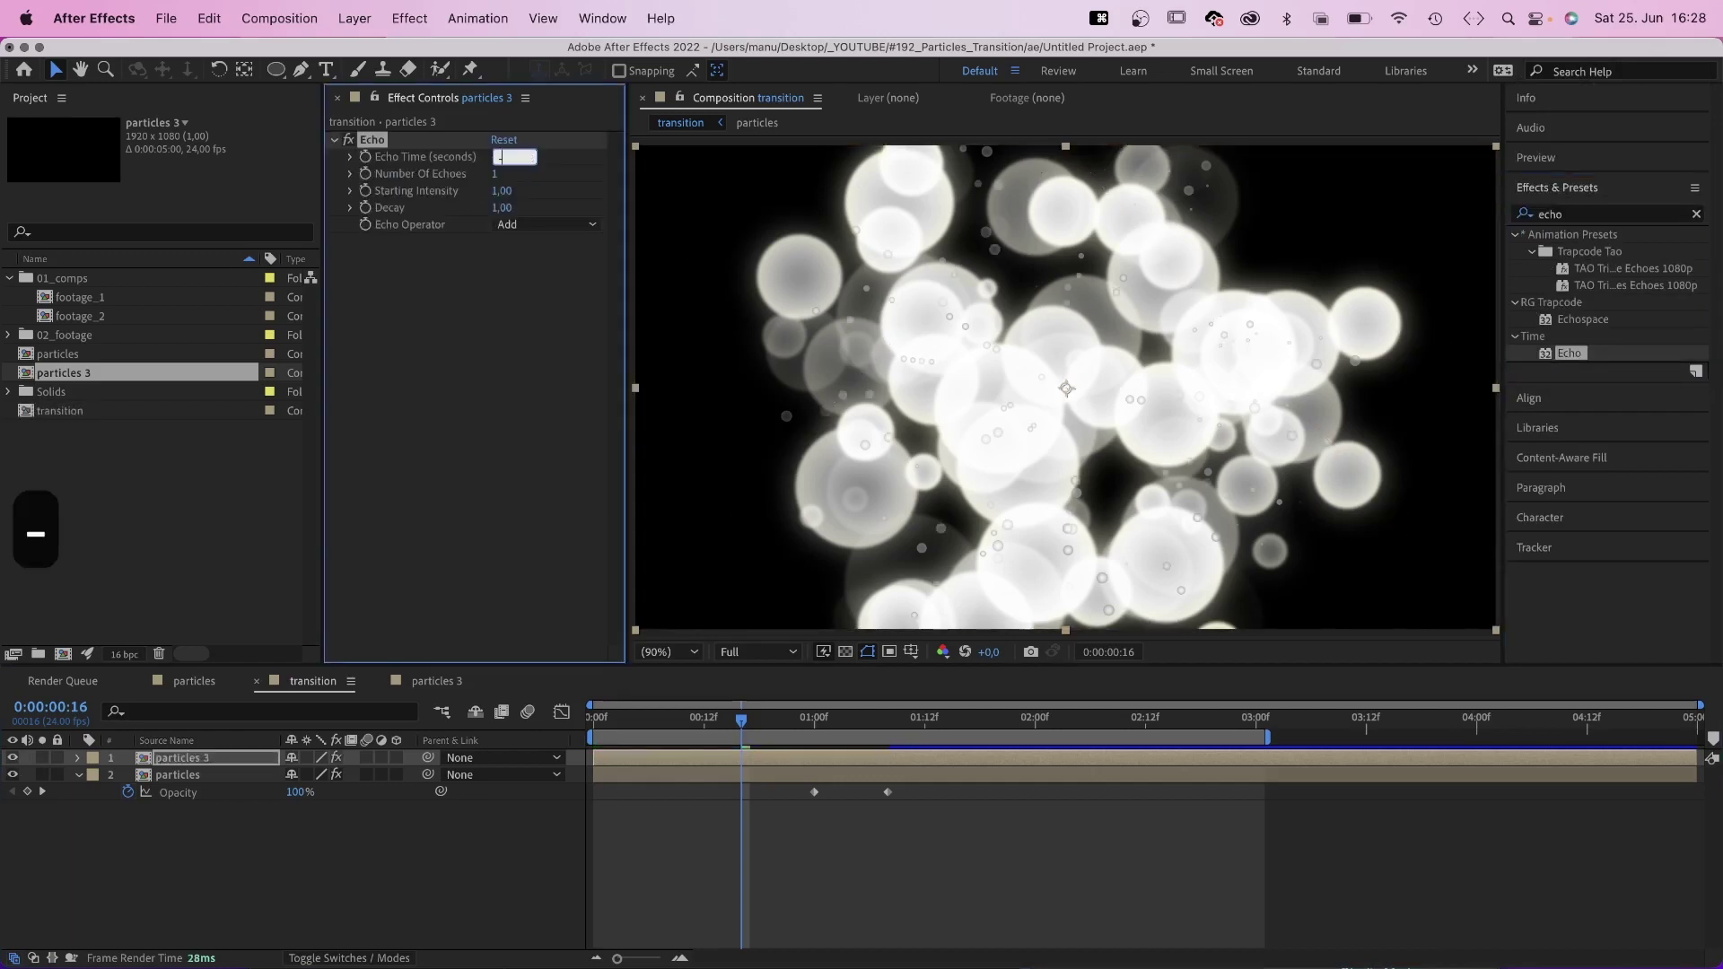
text(0,002)
key(Return)
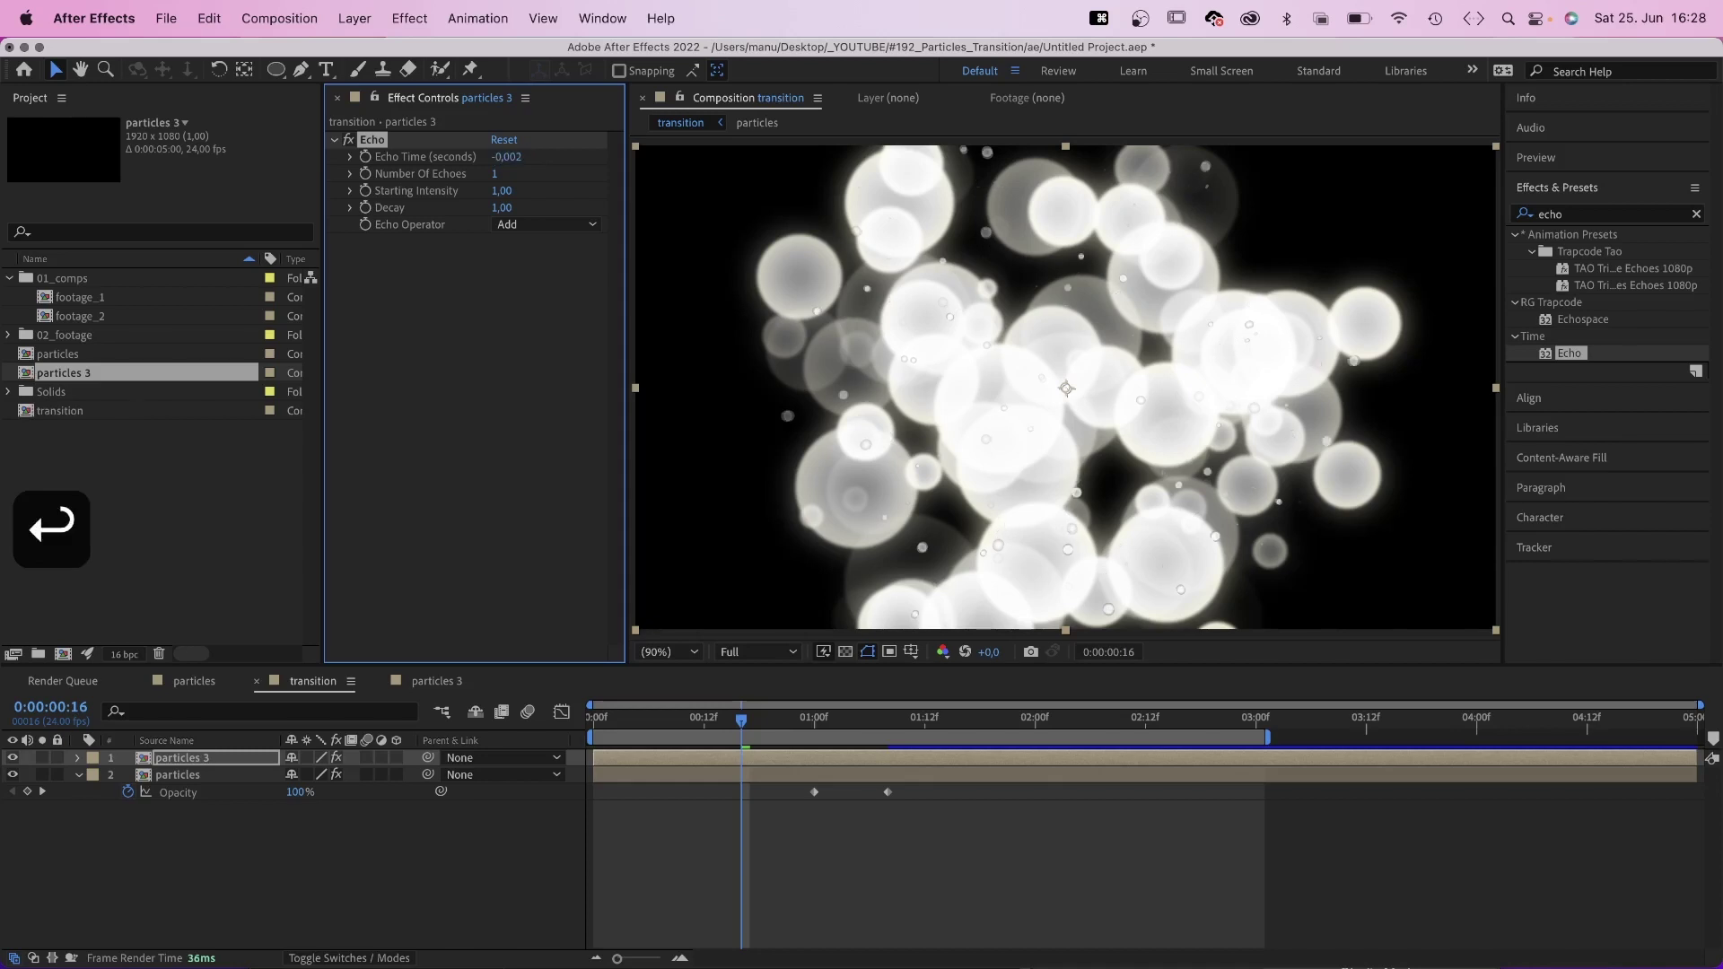
text(150)
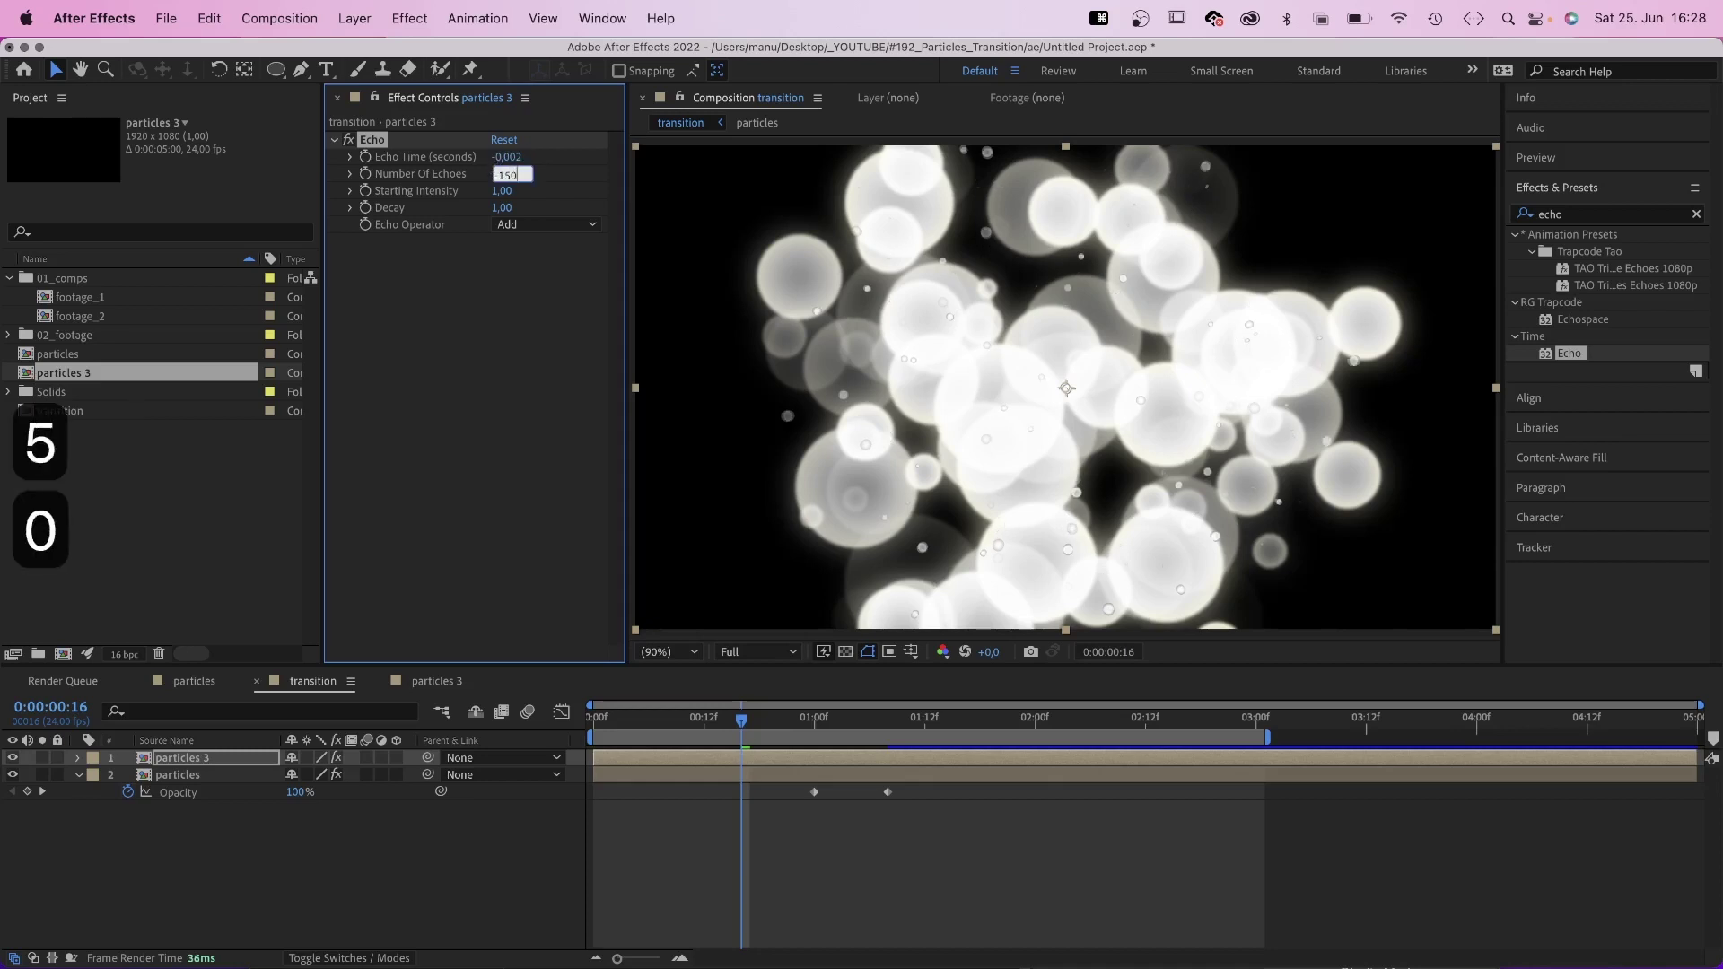
key(Return)
text(0,)
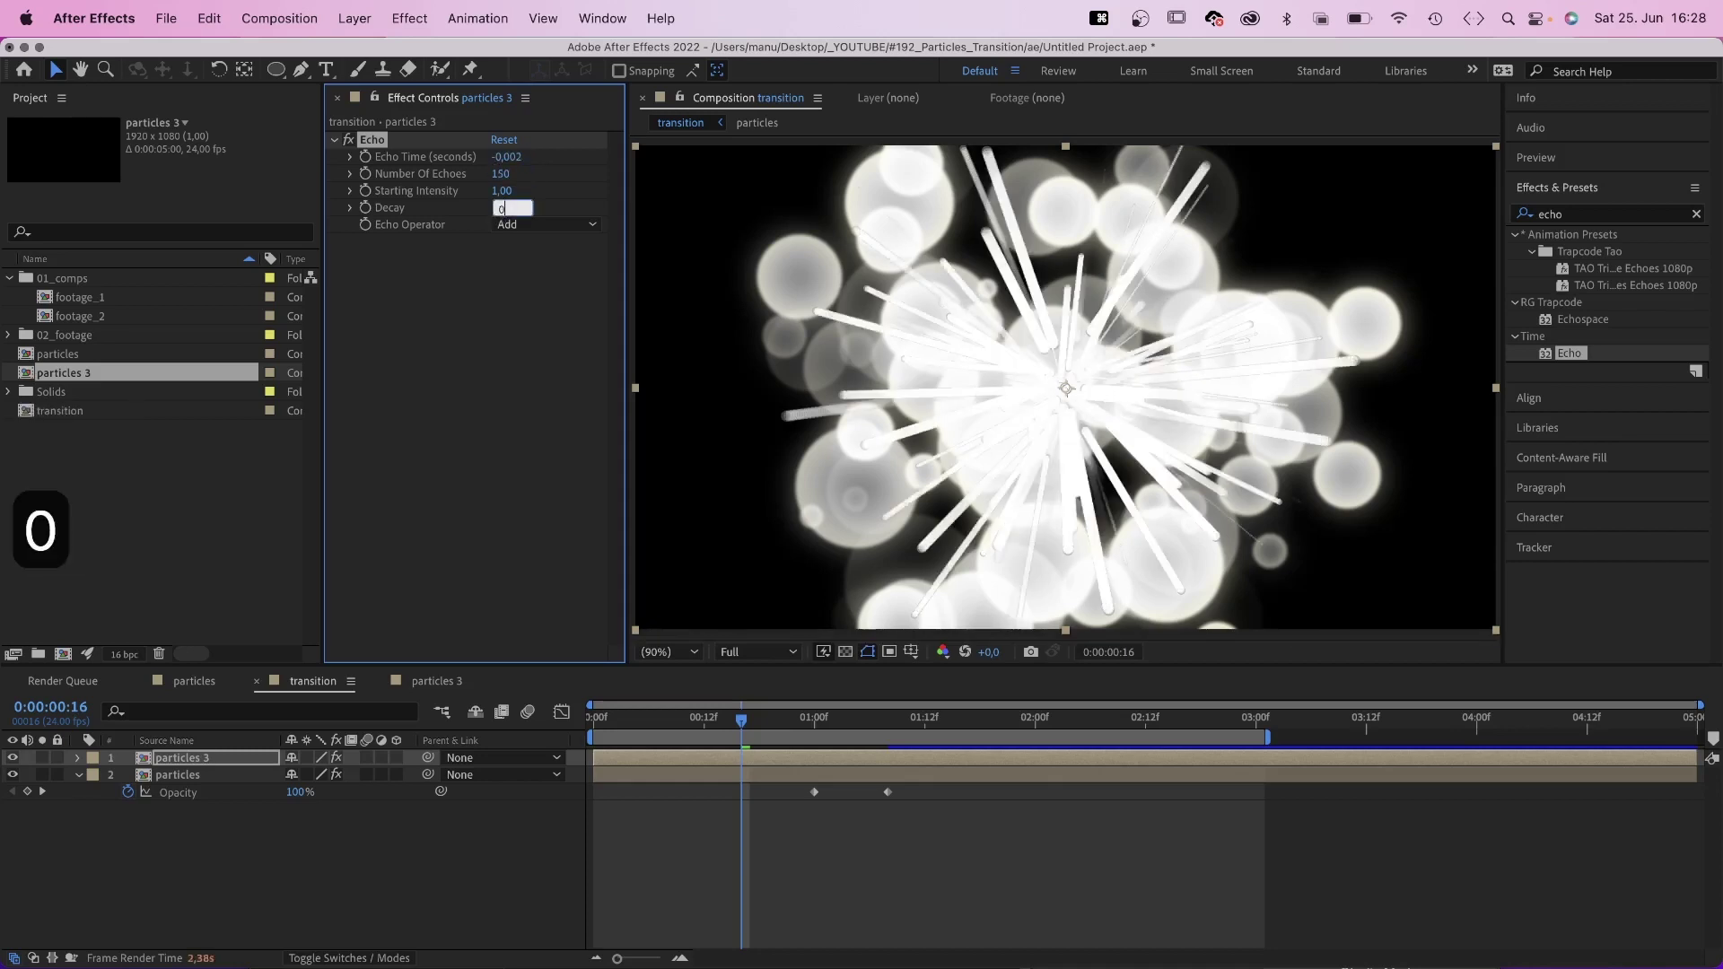
text(8)
key(Return)
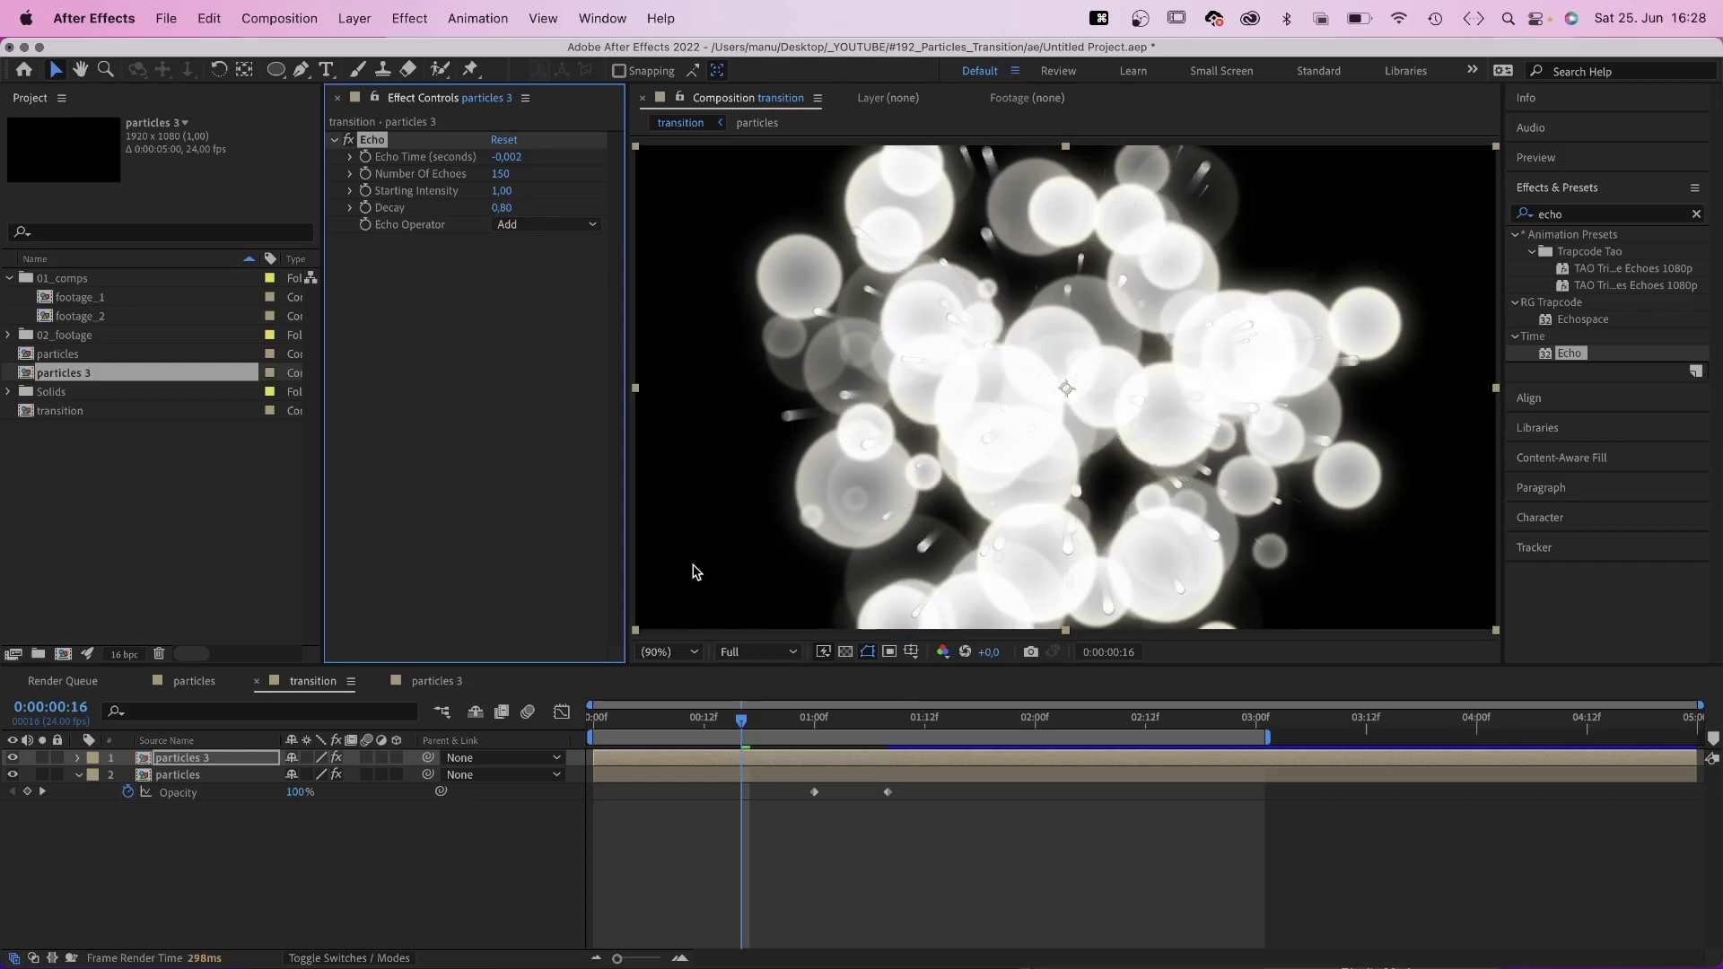
Shift the particles layer slightly later in time and preview the burst
drag(679, 774, 593, 722)
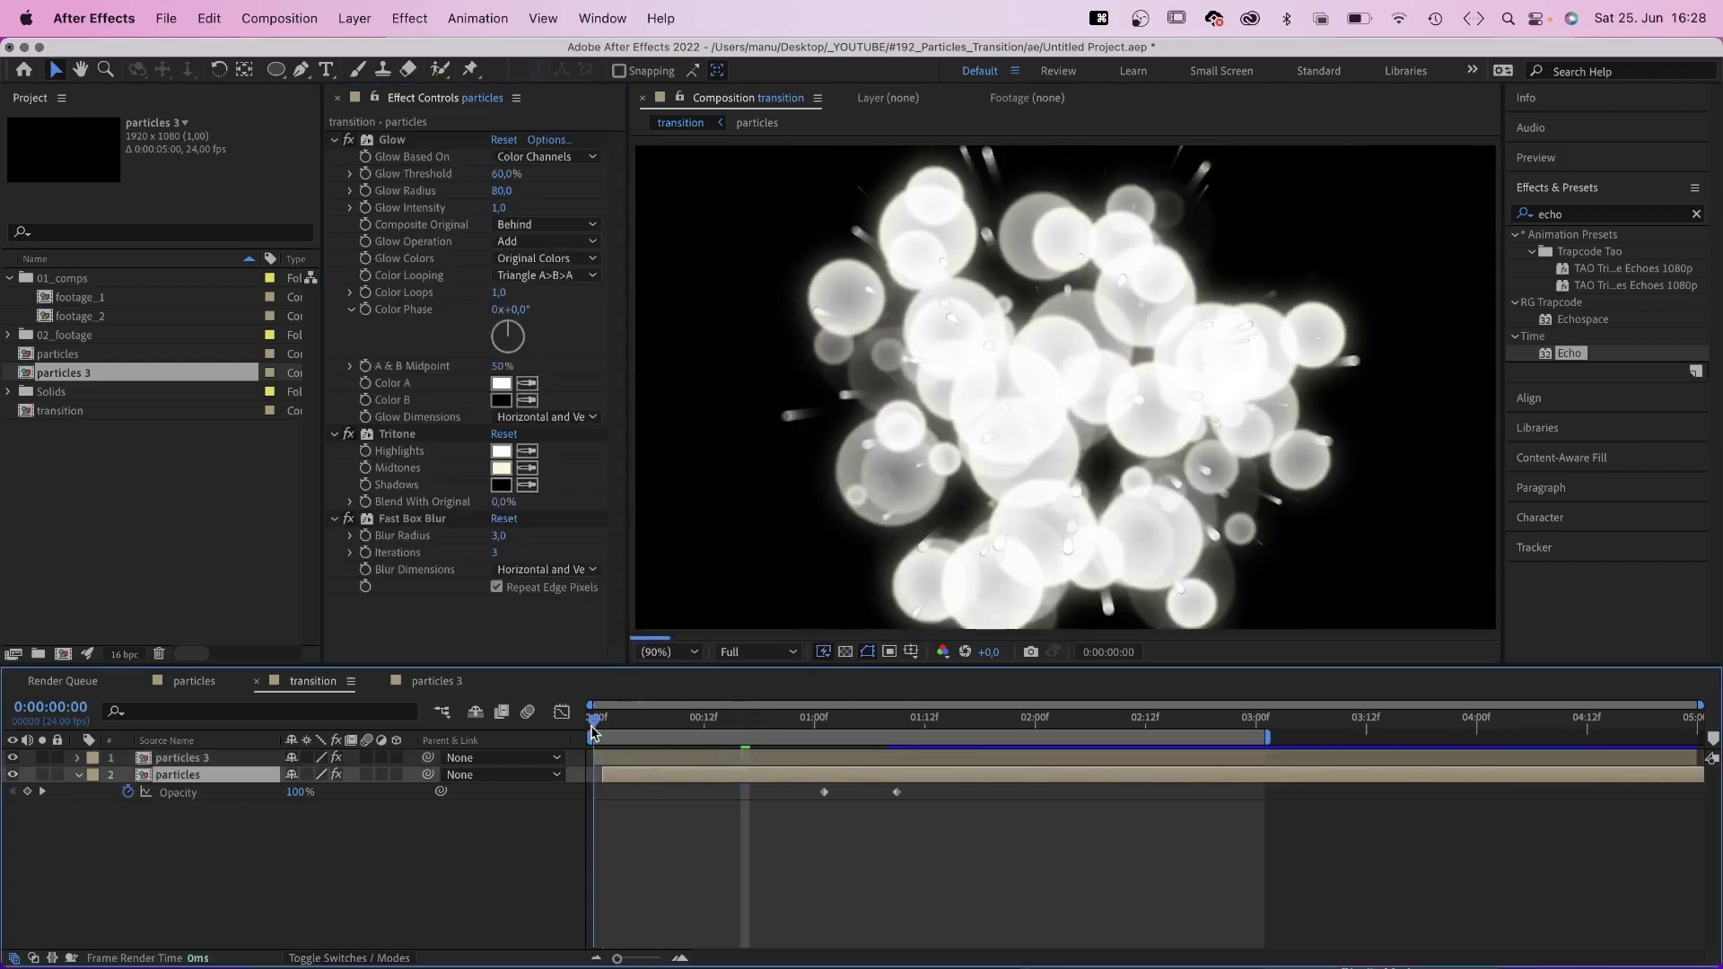
key(space)
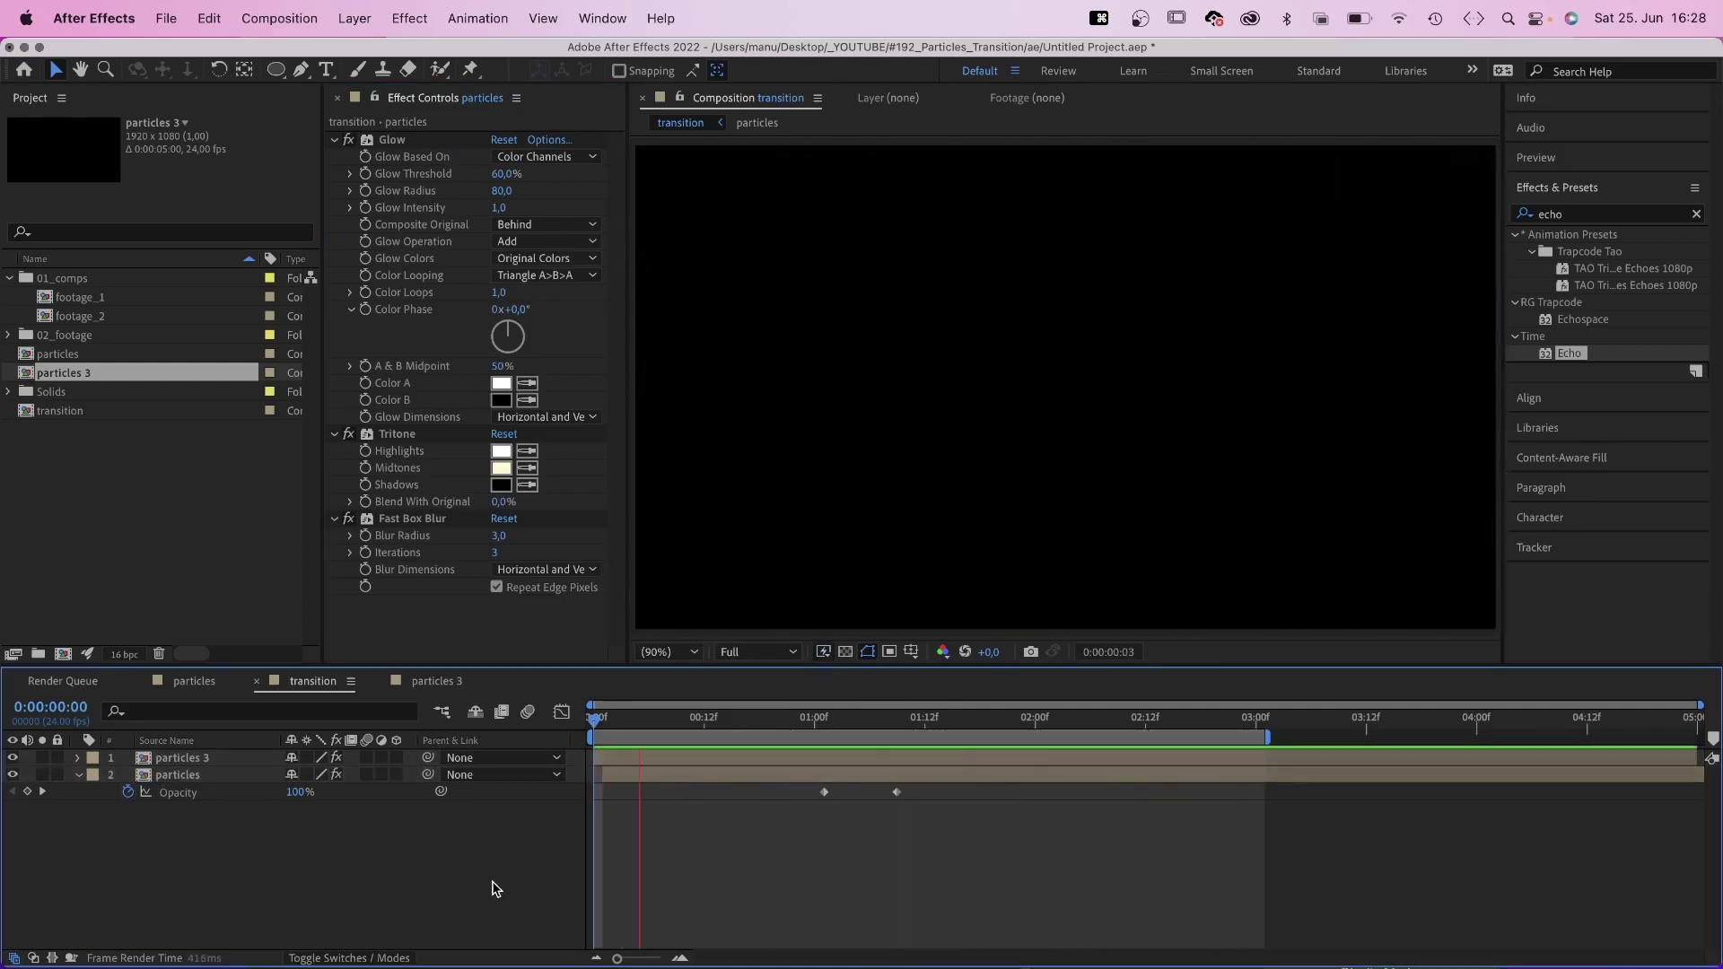
drag(790, 722, 685, 719)
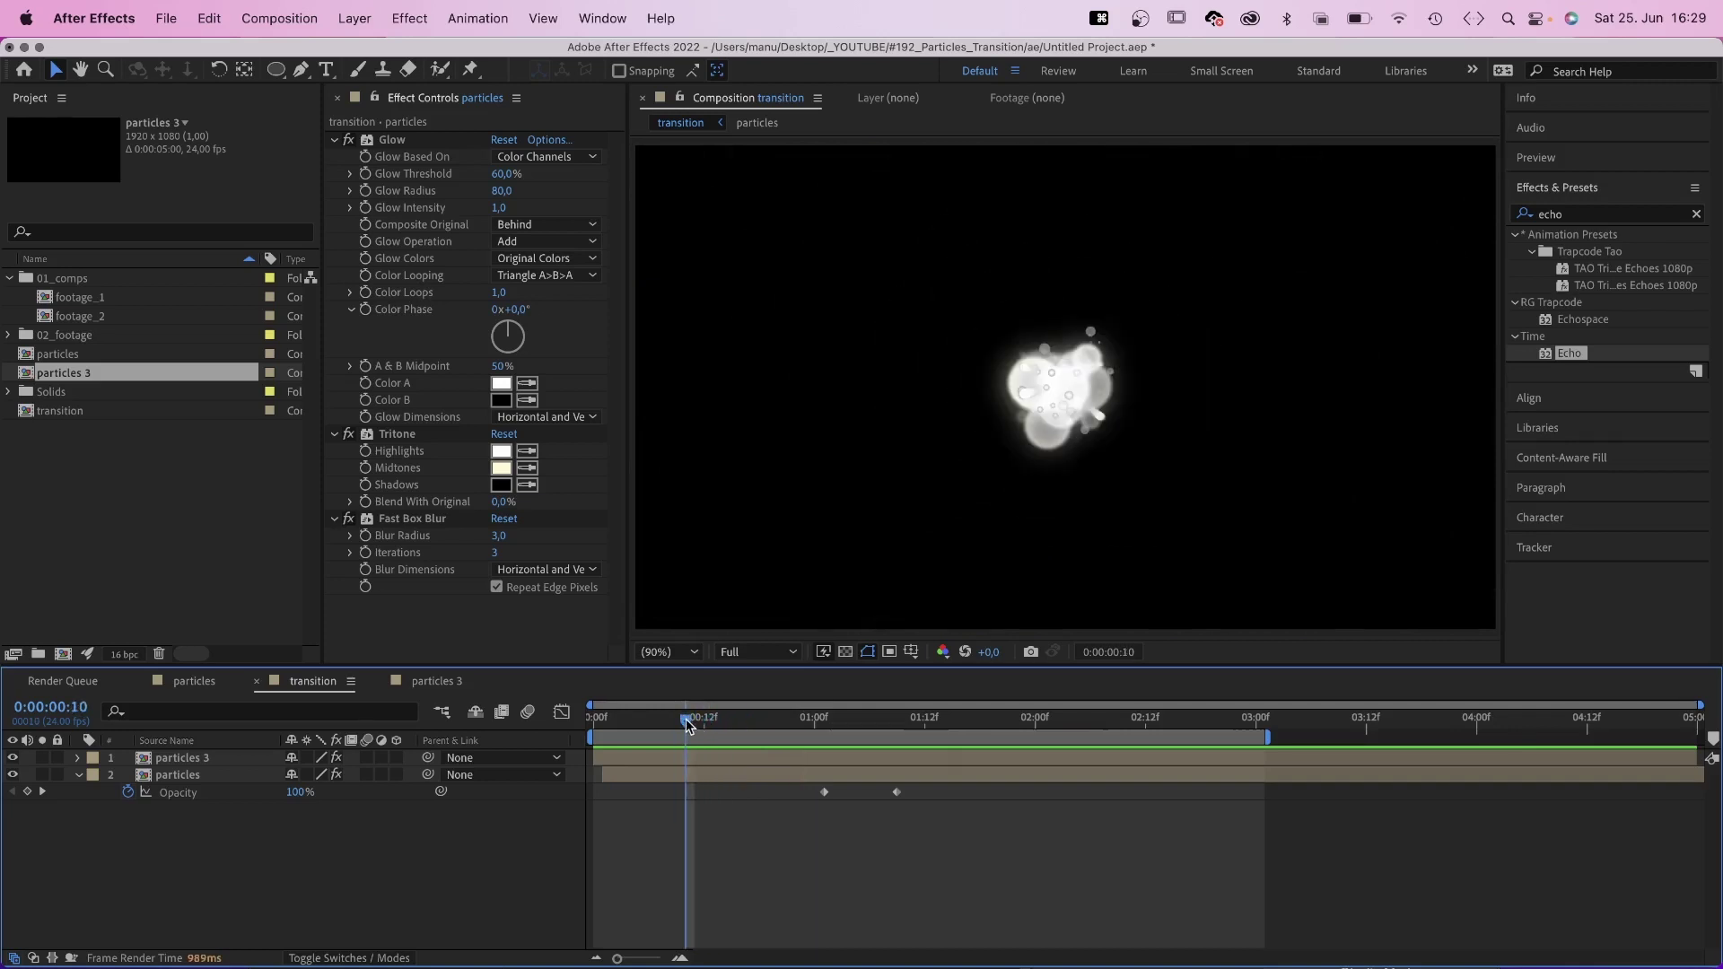
Create a new pure white solid layer named 'mask' with Cmd+Y
key(super+y)
click(853, 487)
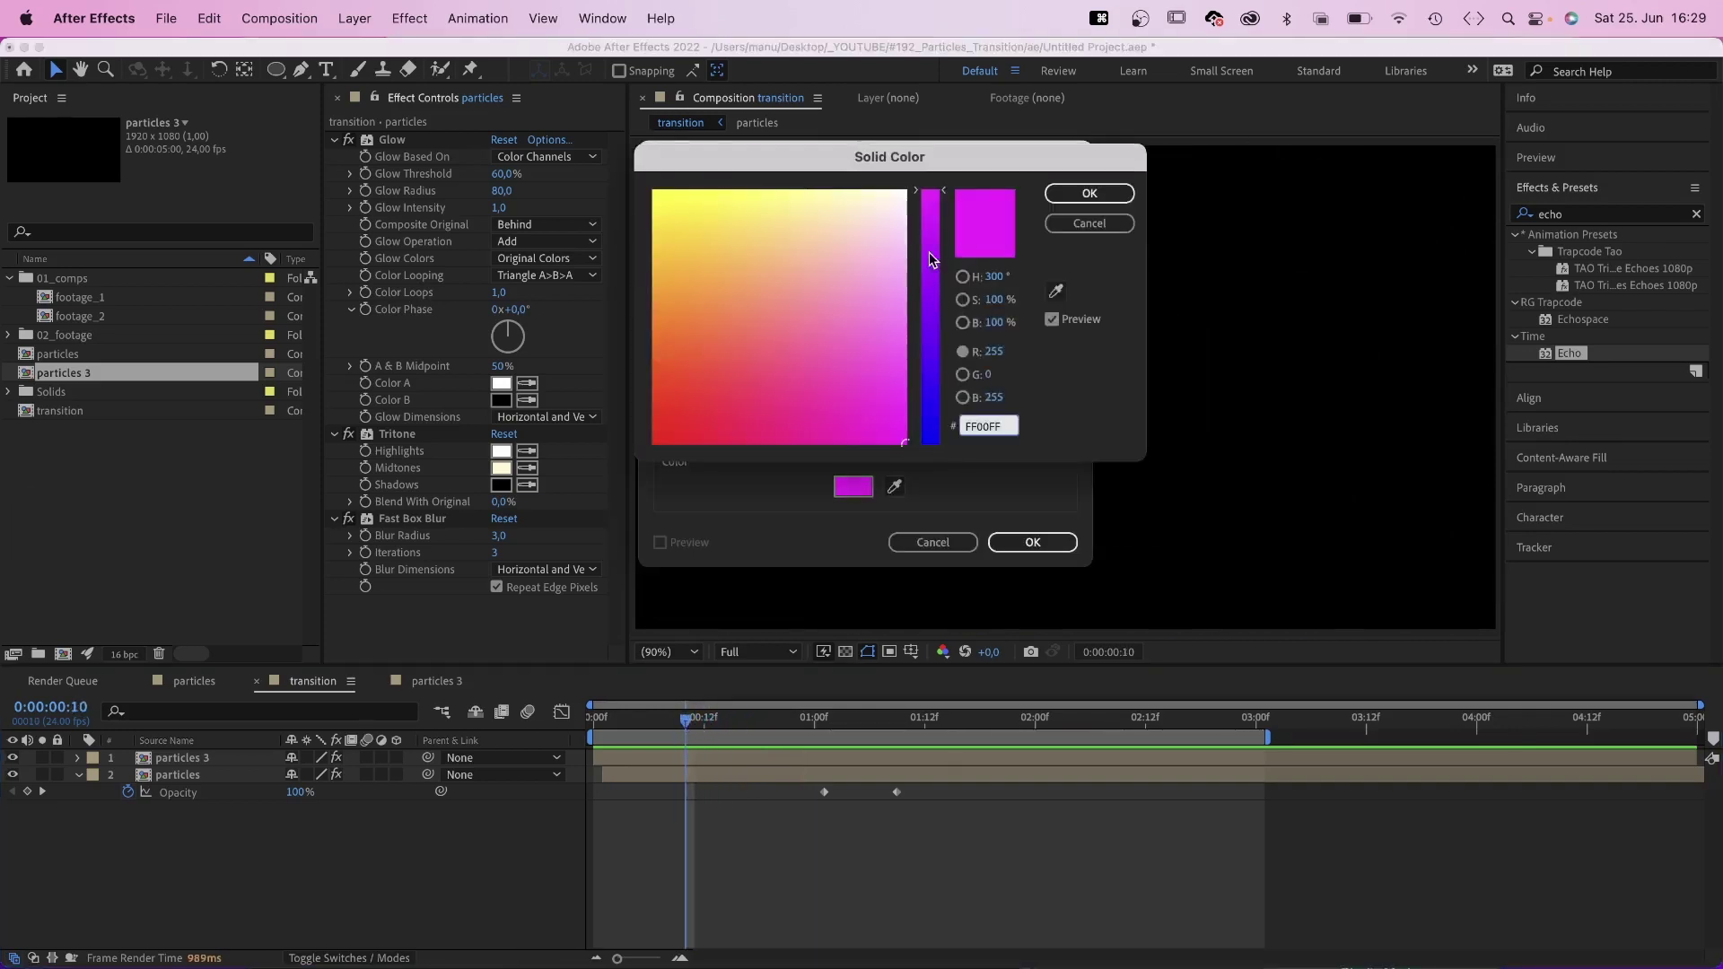
drag(889, 246, 936, 169)
click(1087, 194)
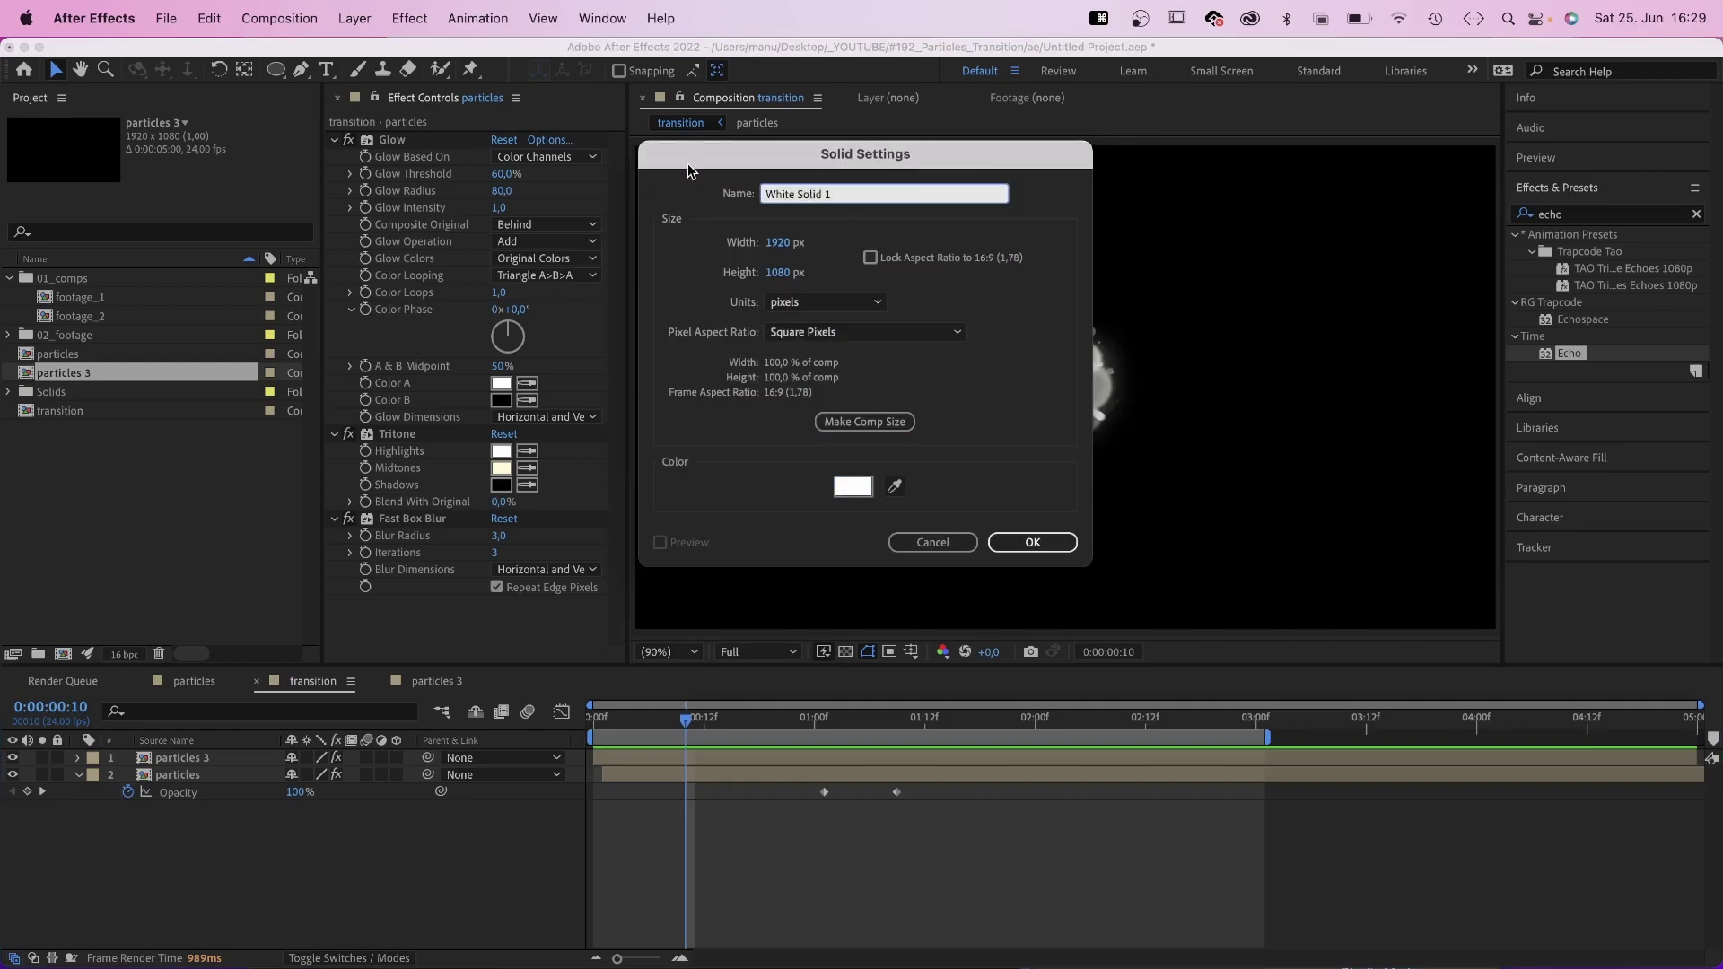
text(mask)
key(Return)
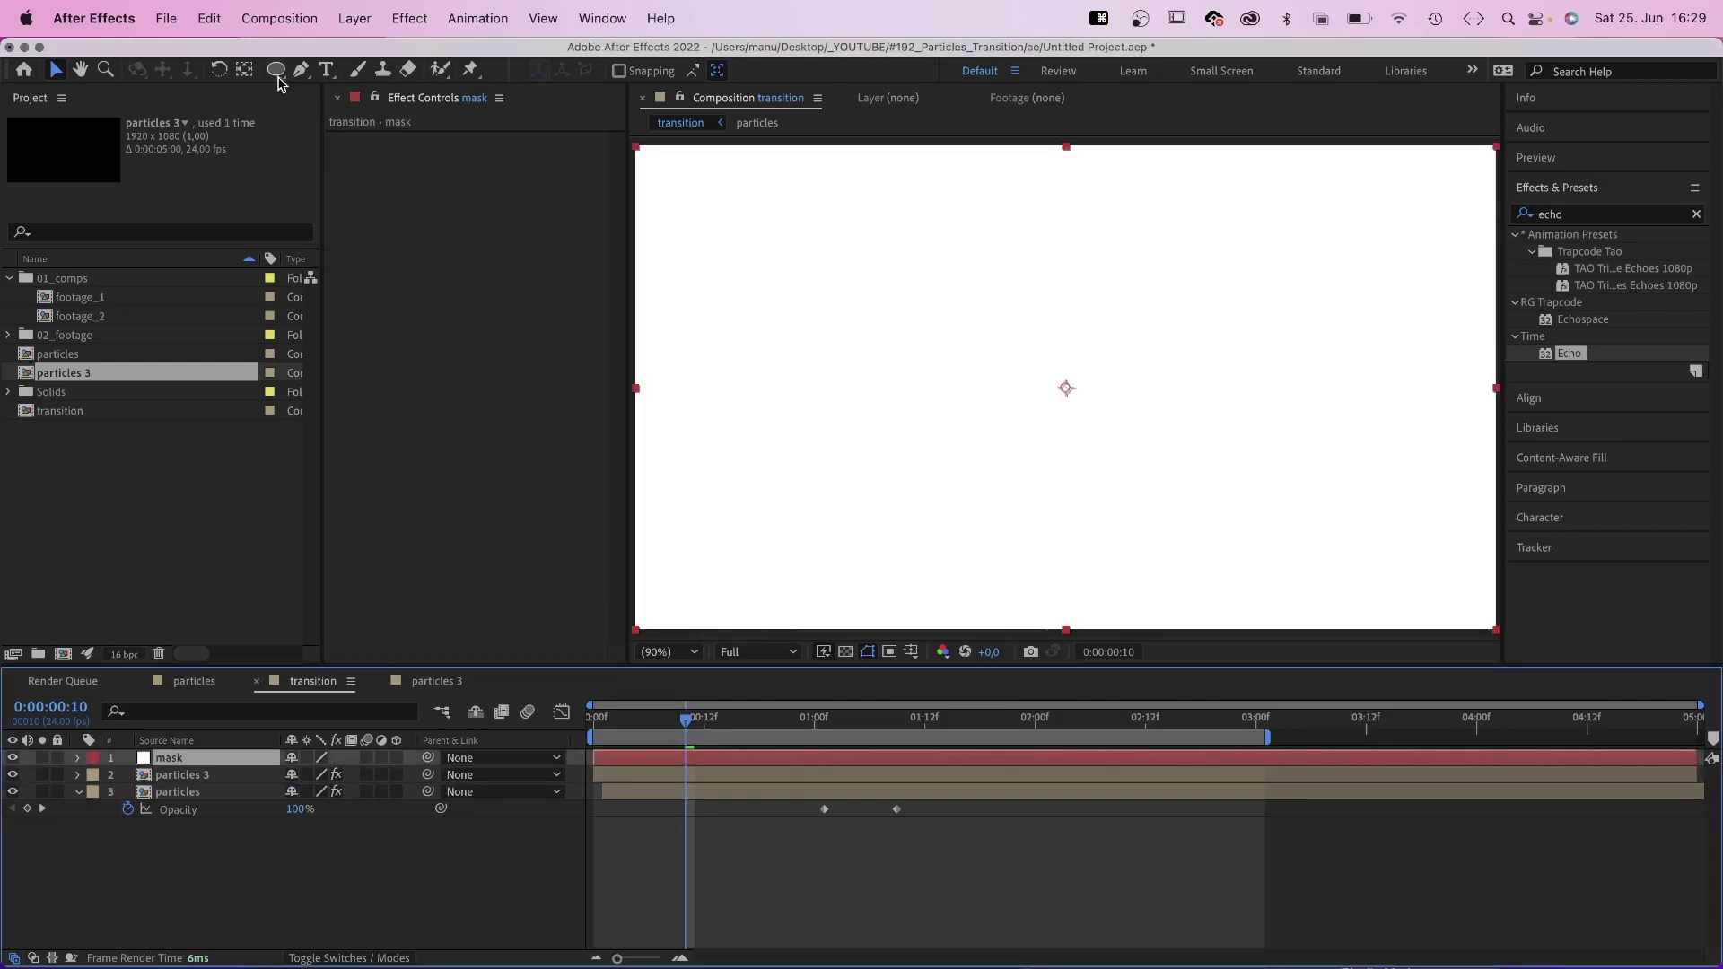
Draw a small centred ellipse mask on the solid and show the title/action safe guides
drag(279, 83, 334, 110)
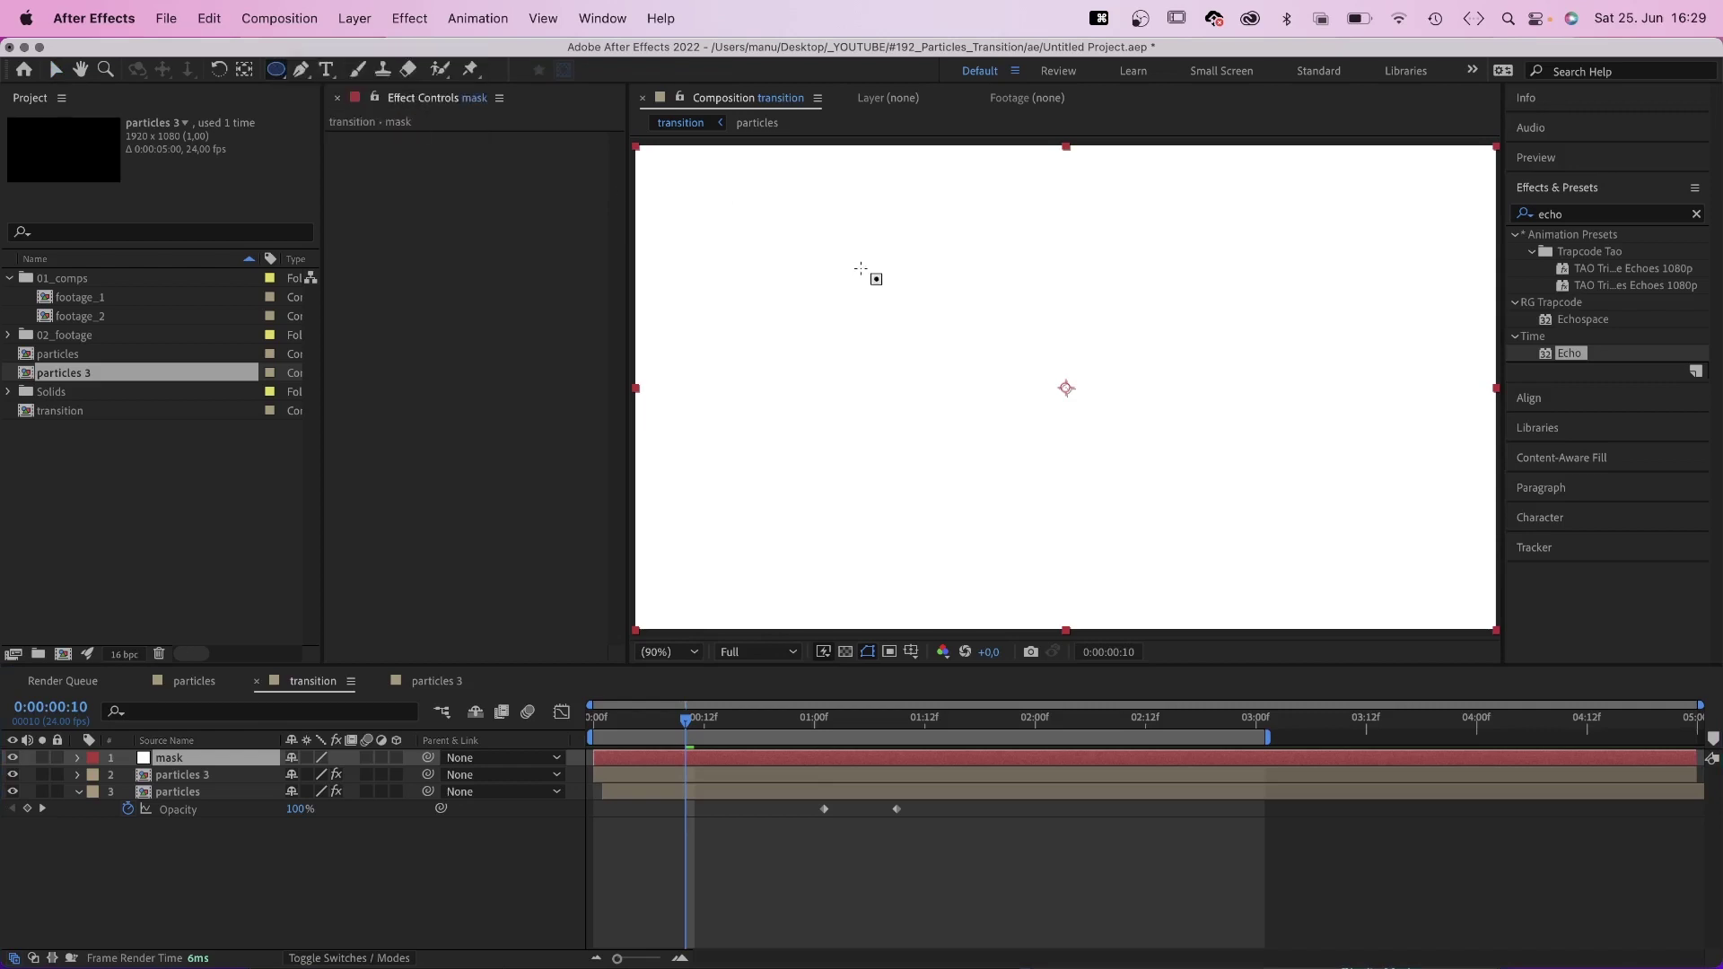
drag(1049, 370, 1083, 405)
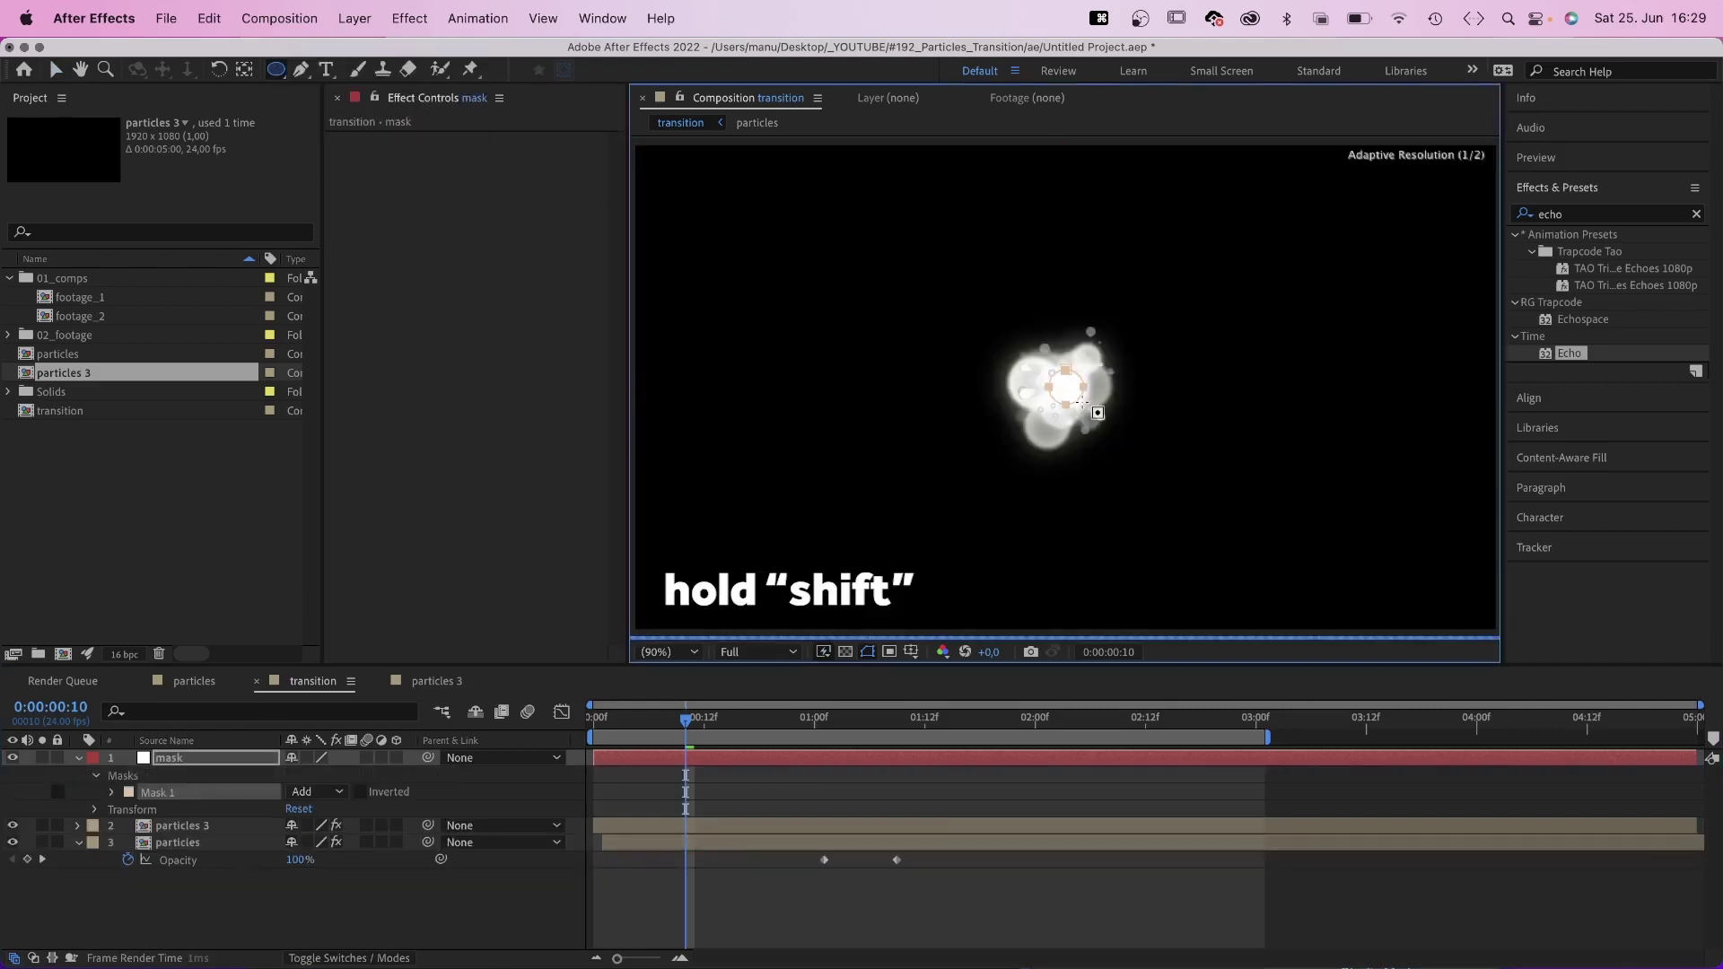
key(v)
click(911, 652)
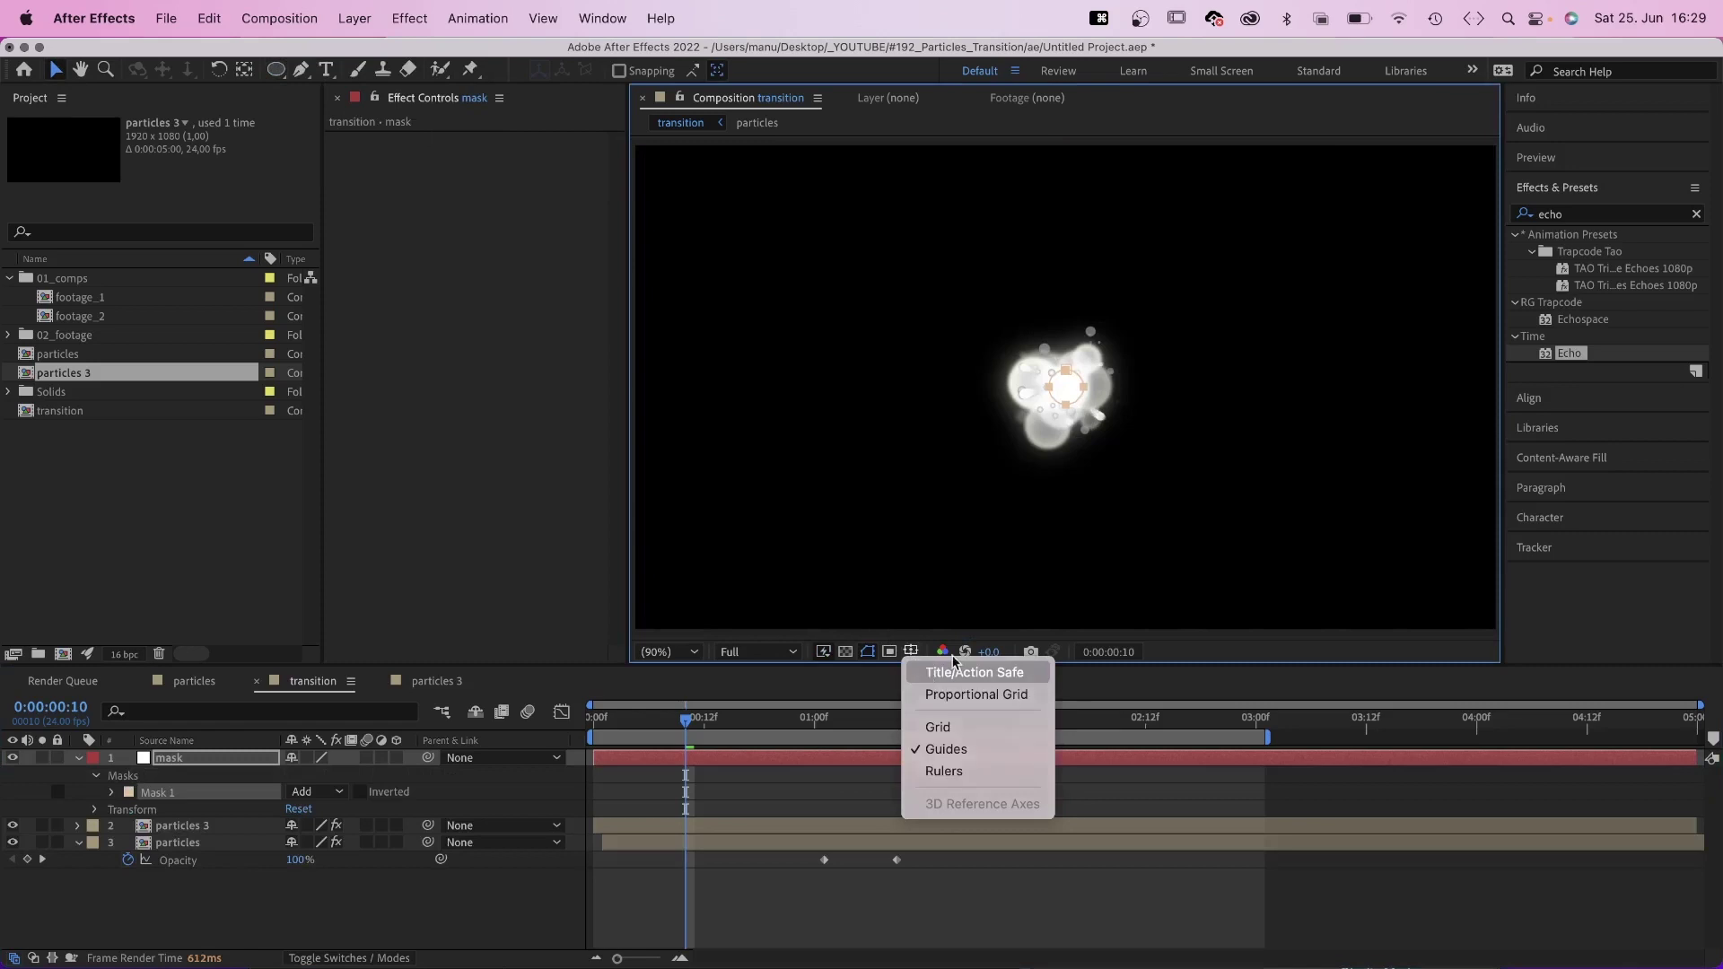
click(960, 665)
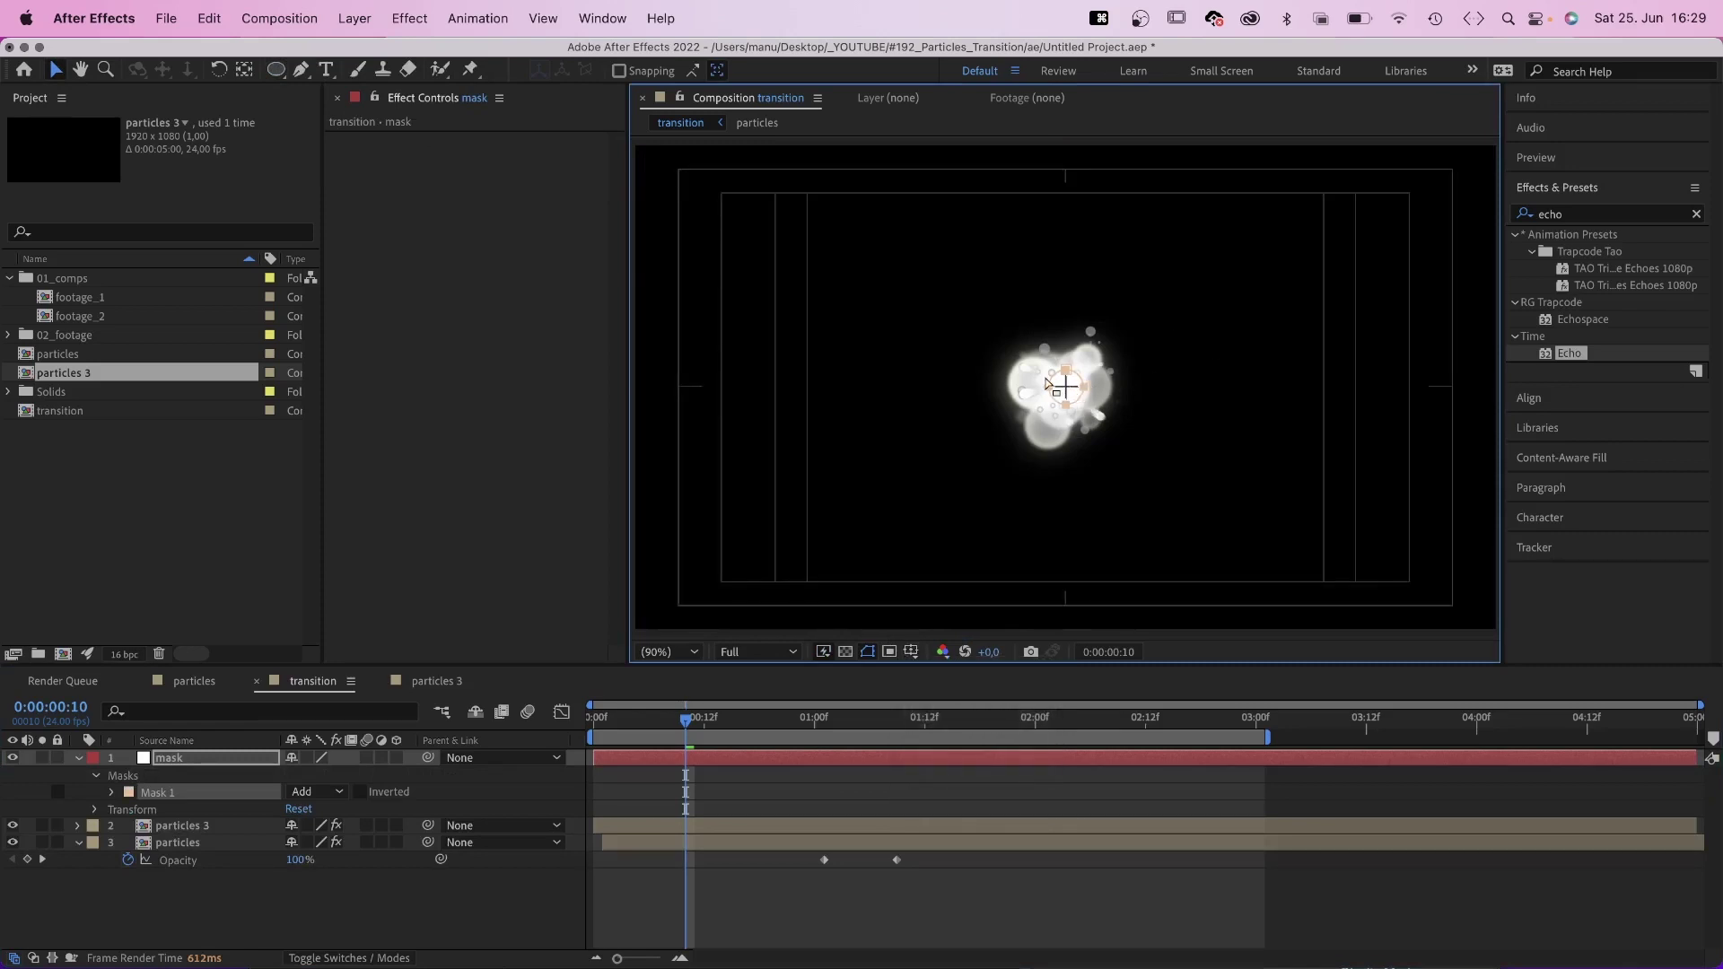
Keyframe the mask path, then enlarge the circle past the frame edges at 1 second
click(599, 758)
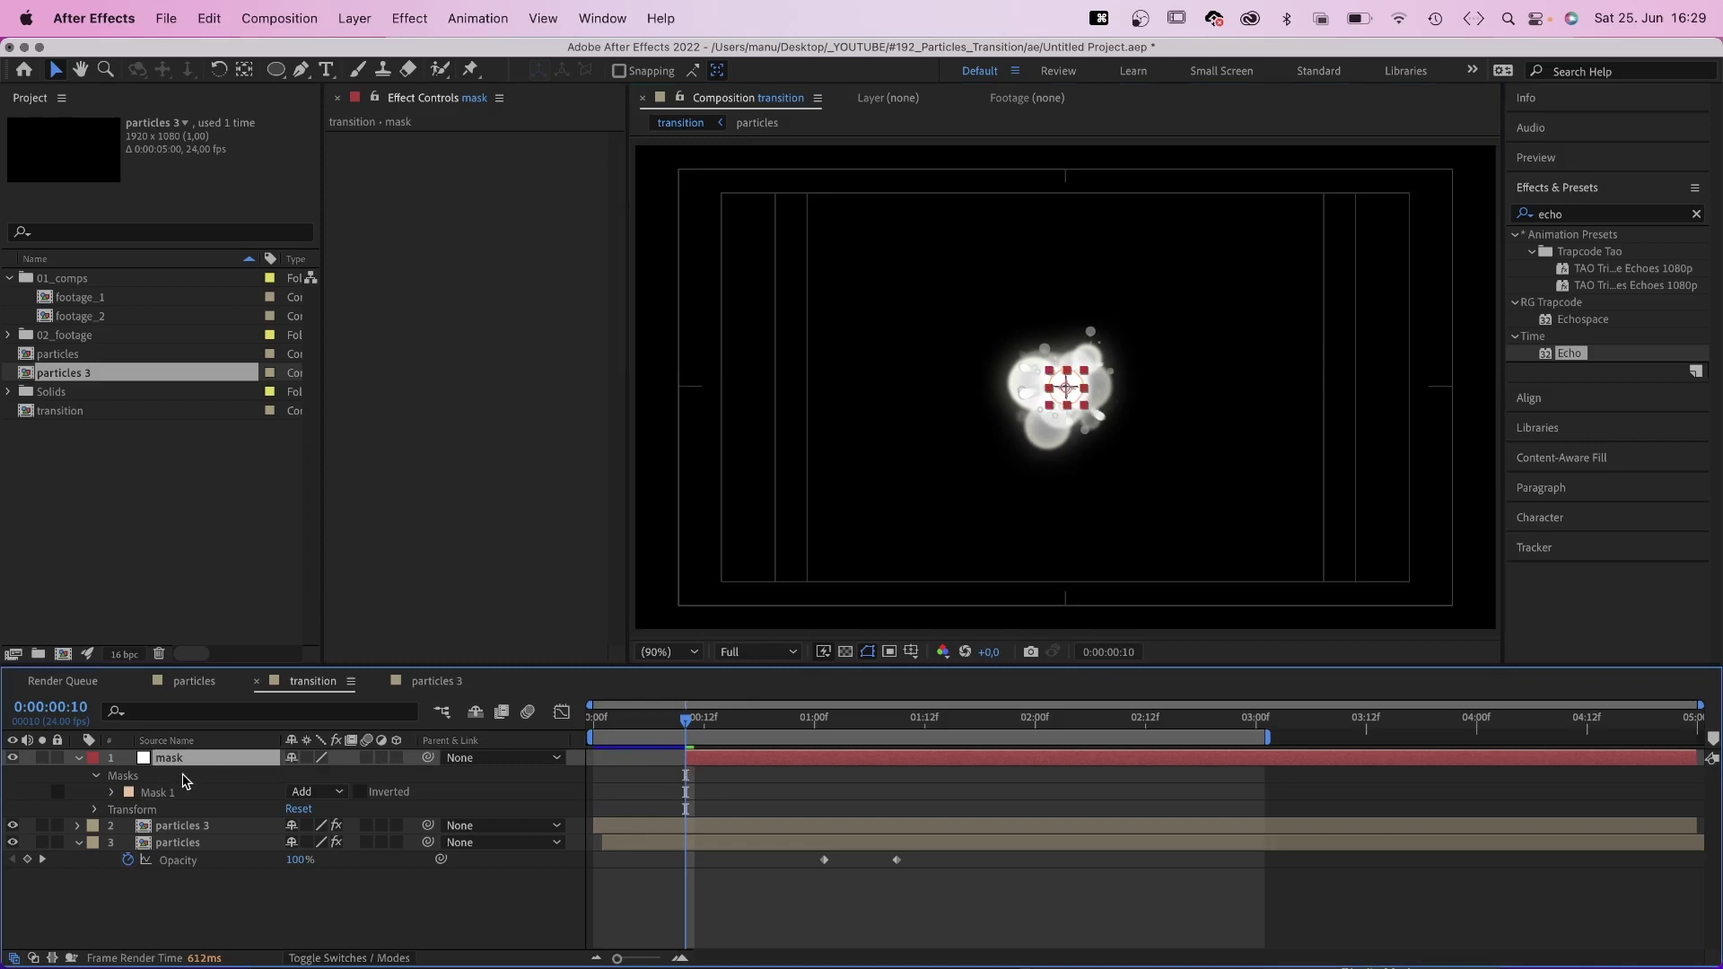
key(m)
click(145, 792)
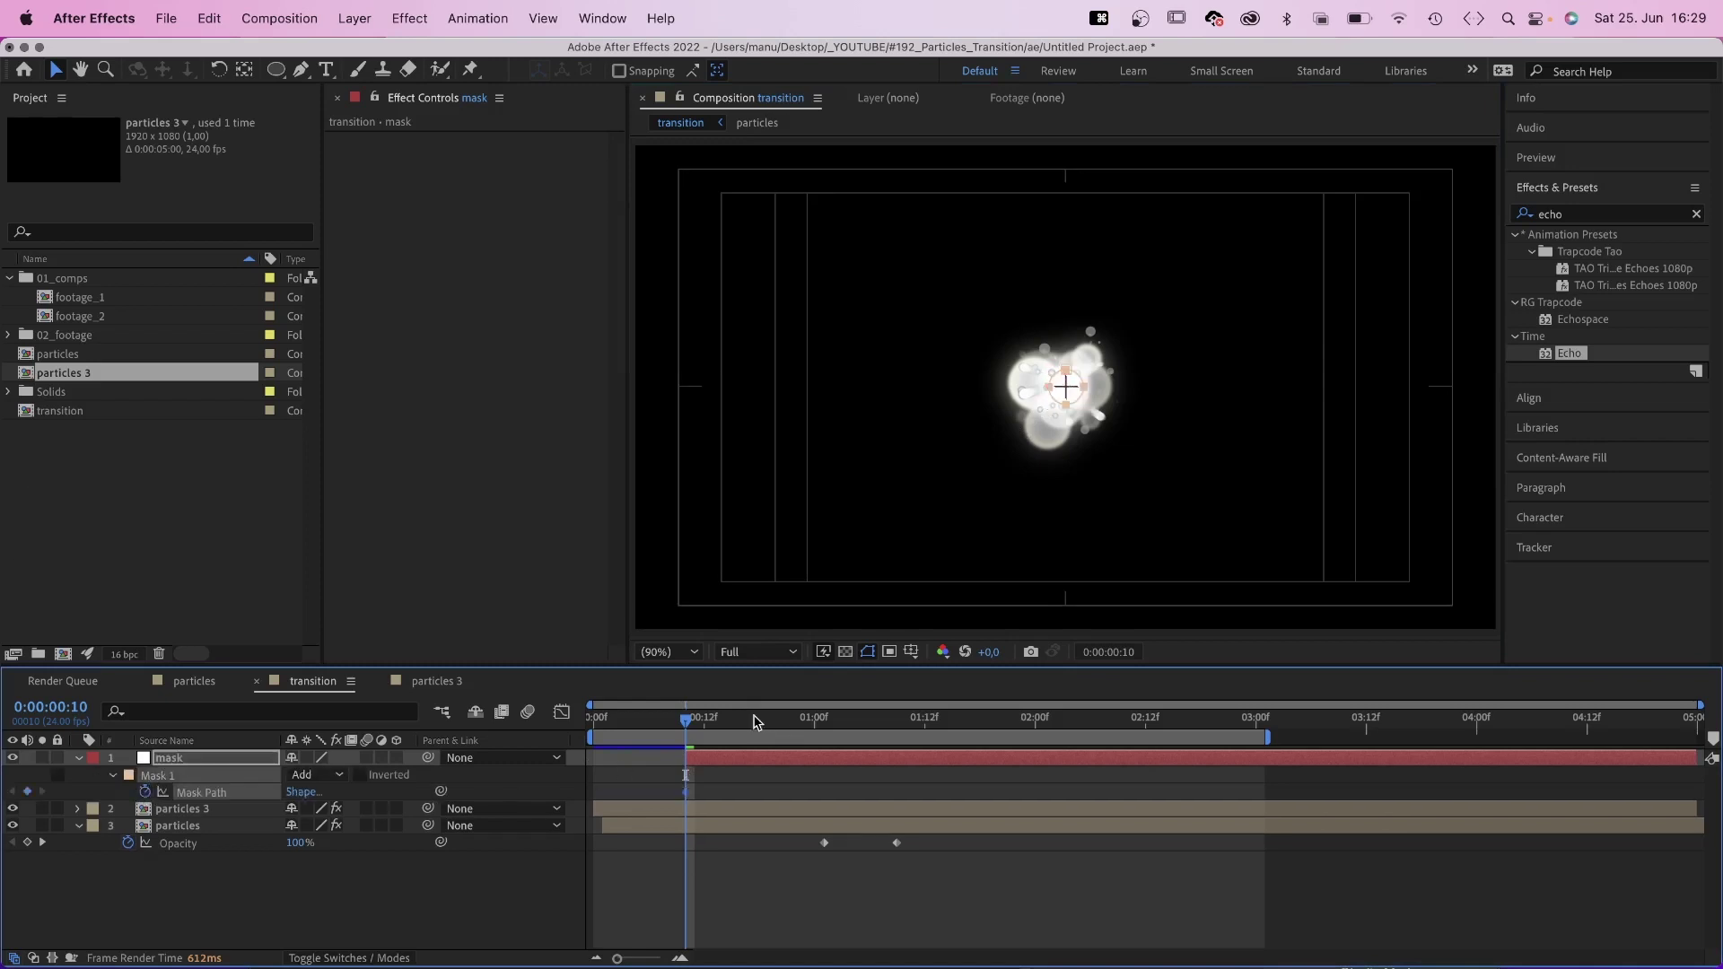
drag(756, 721, 813, 721)
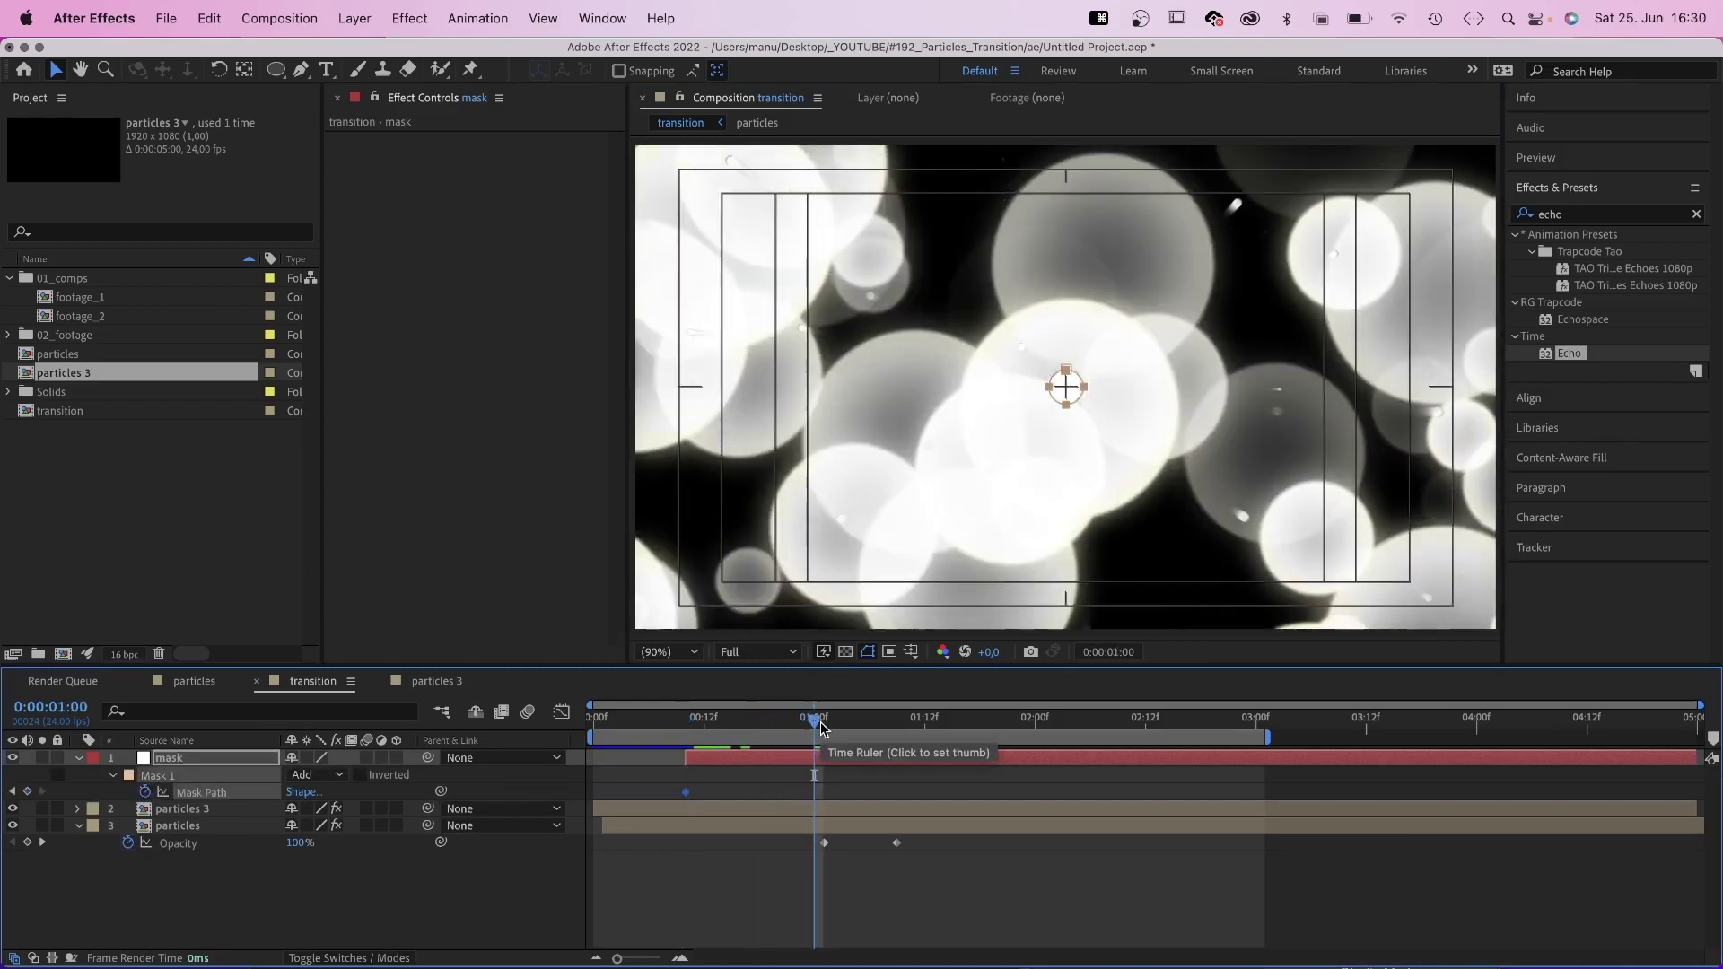
key(comma)
key(super+t)
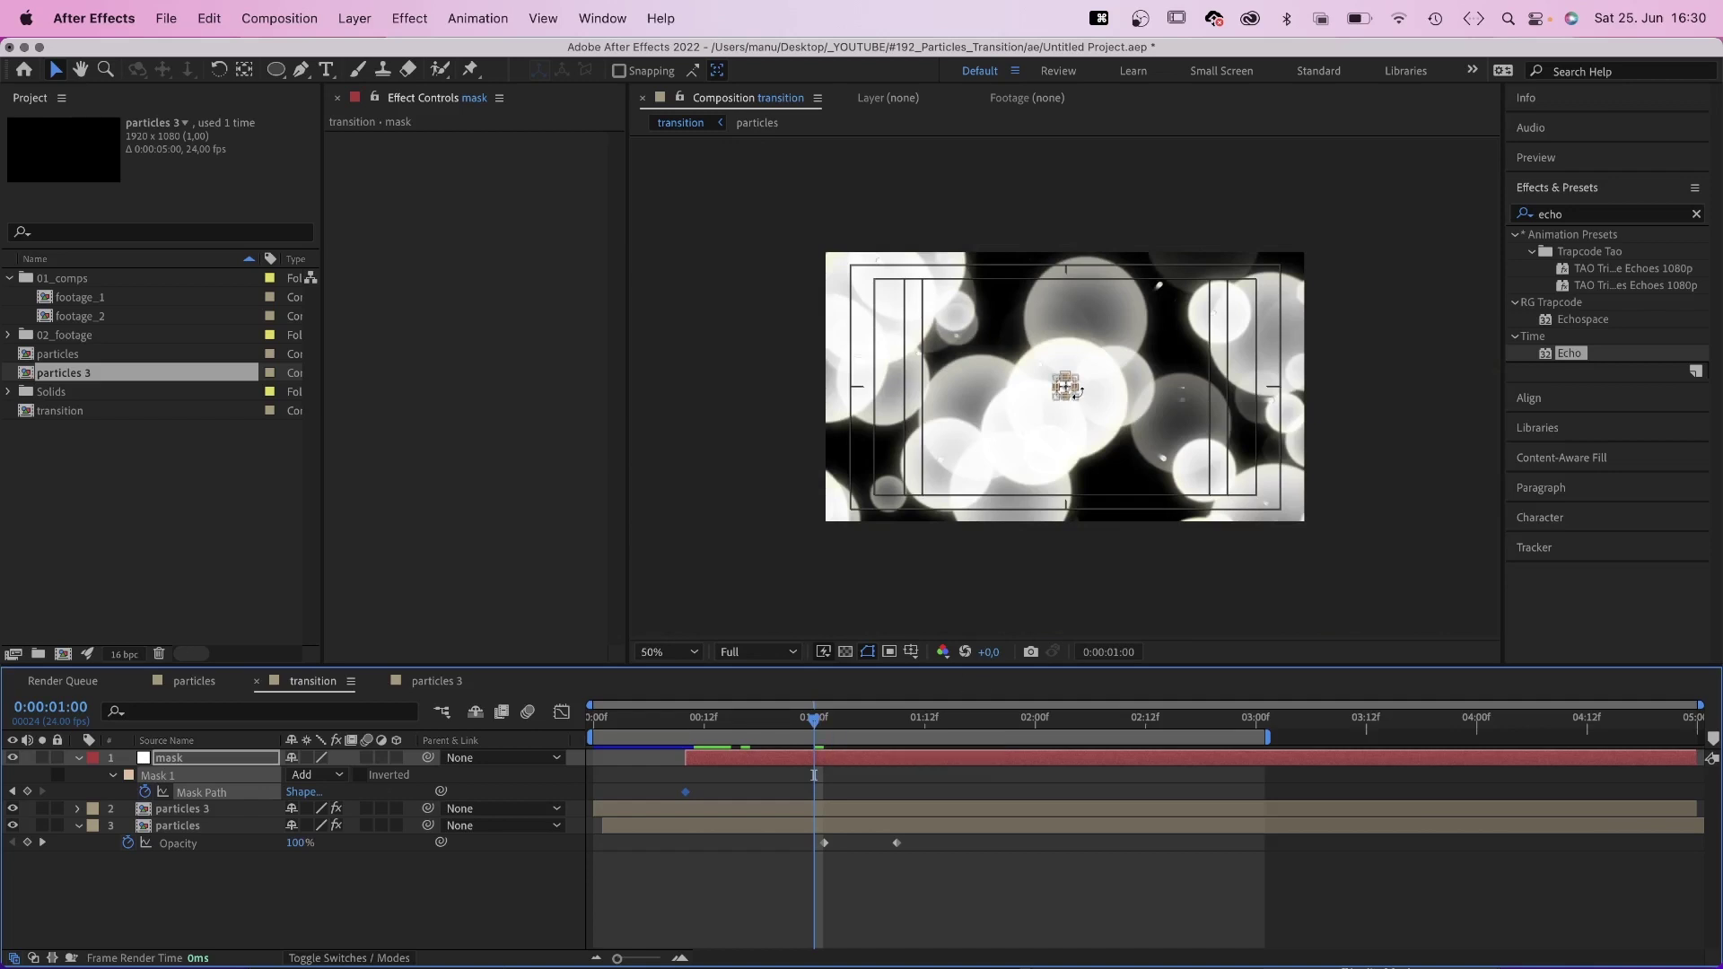
drag(1076, 399, 1531, 677)
Commit the enlarged circle and ease both Mask Path keyframes in the speed graph
key(Return)
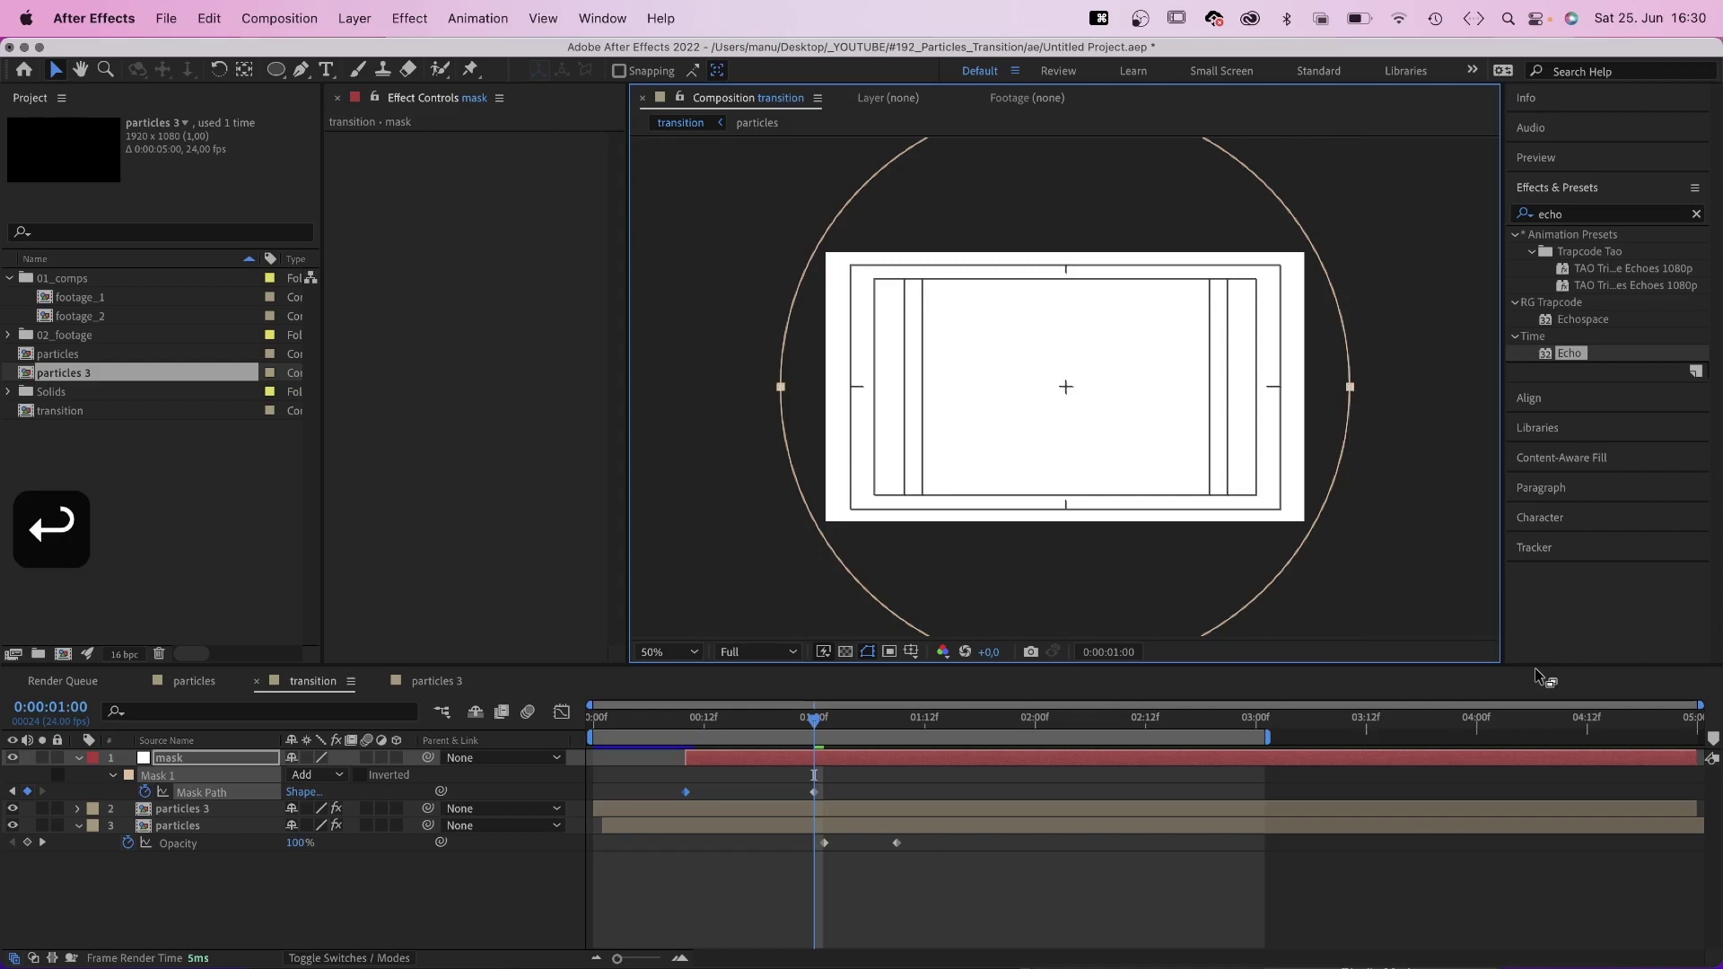
click(682, 791)
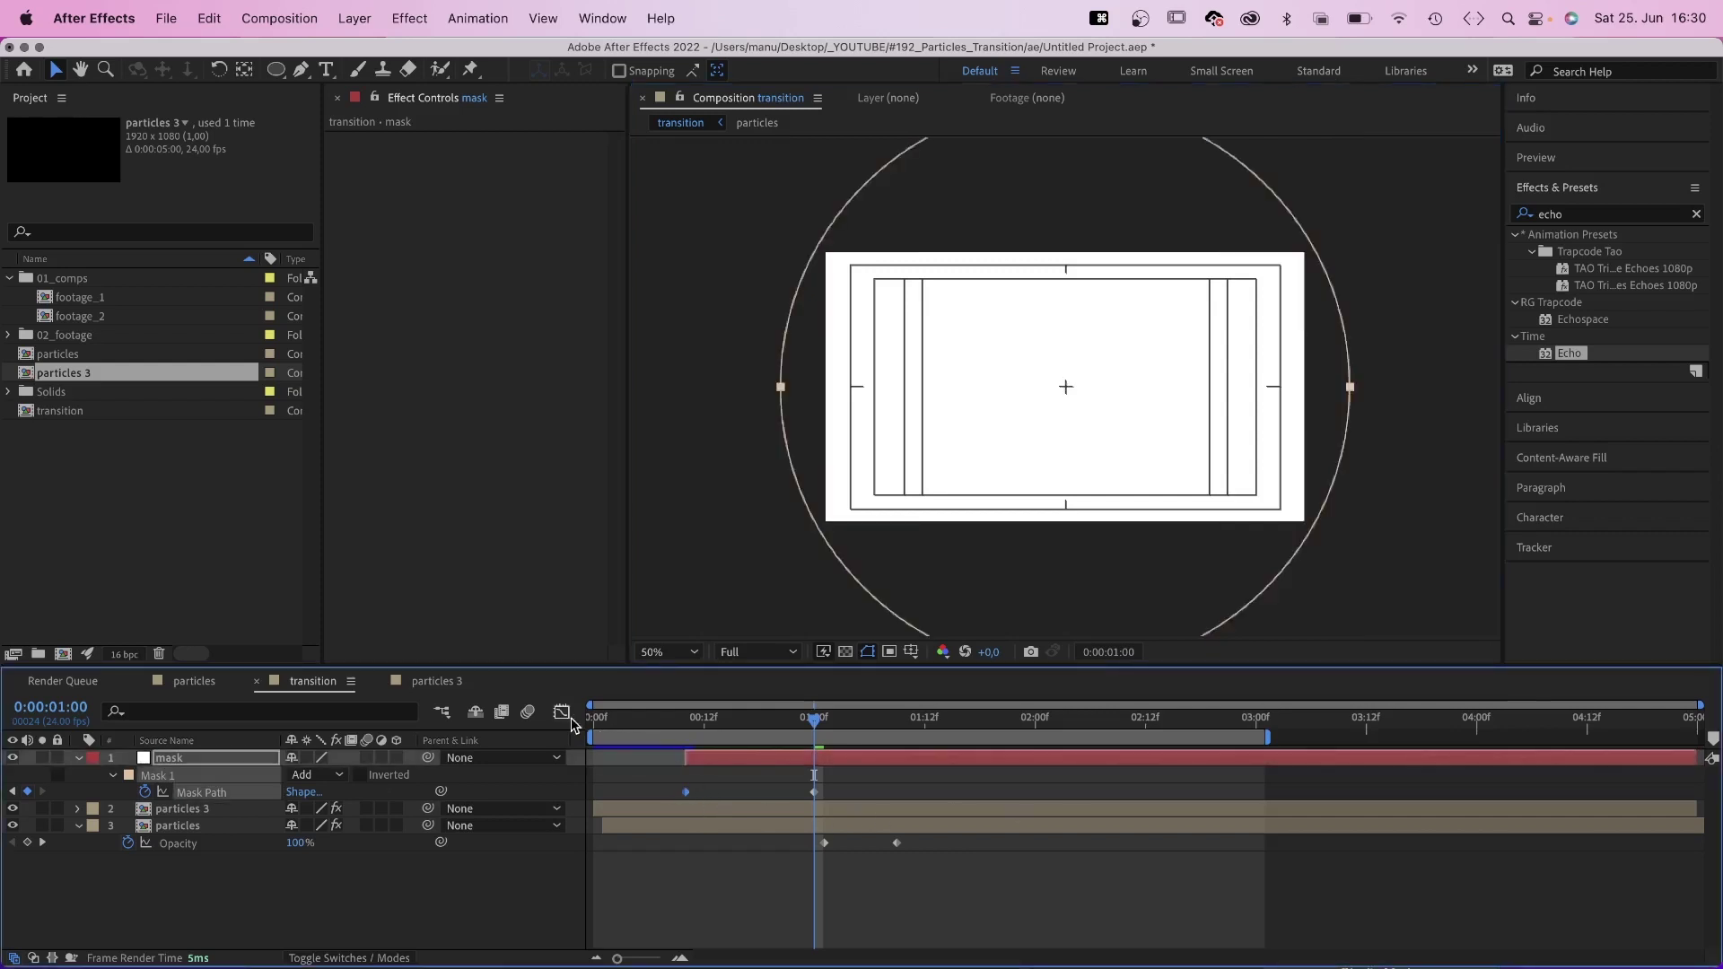
click(562, 714)
drag(696, 762, 739, 906)
drag(804, 854, 821, 859)
click(562, 713)
Move the mask layer below the particles layers and preview up to 00:11
click(664, 725)
drag(166, 769, 189, 873)
key(space)
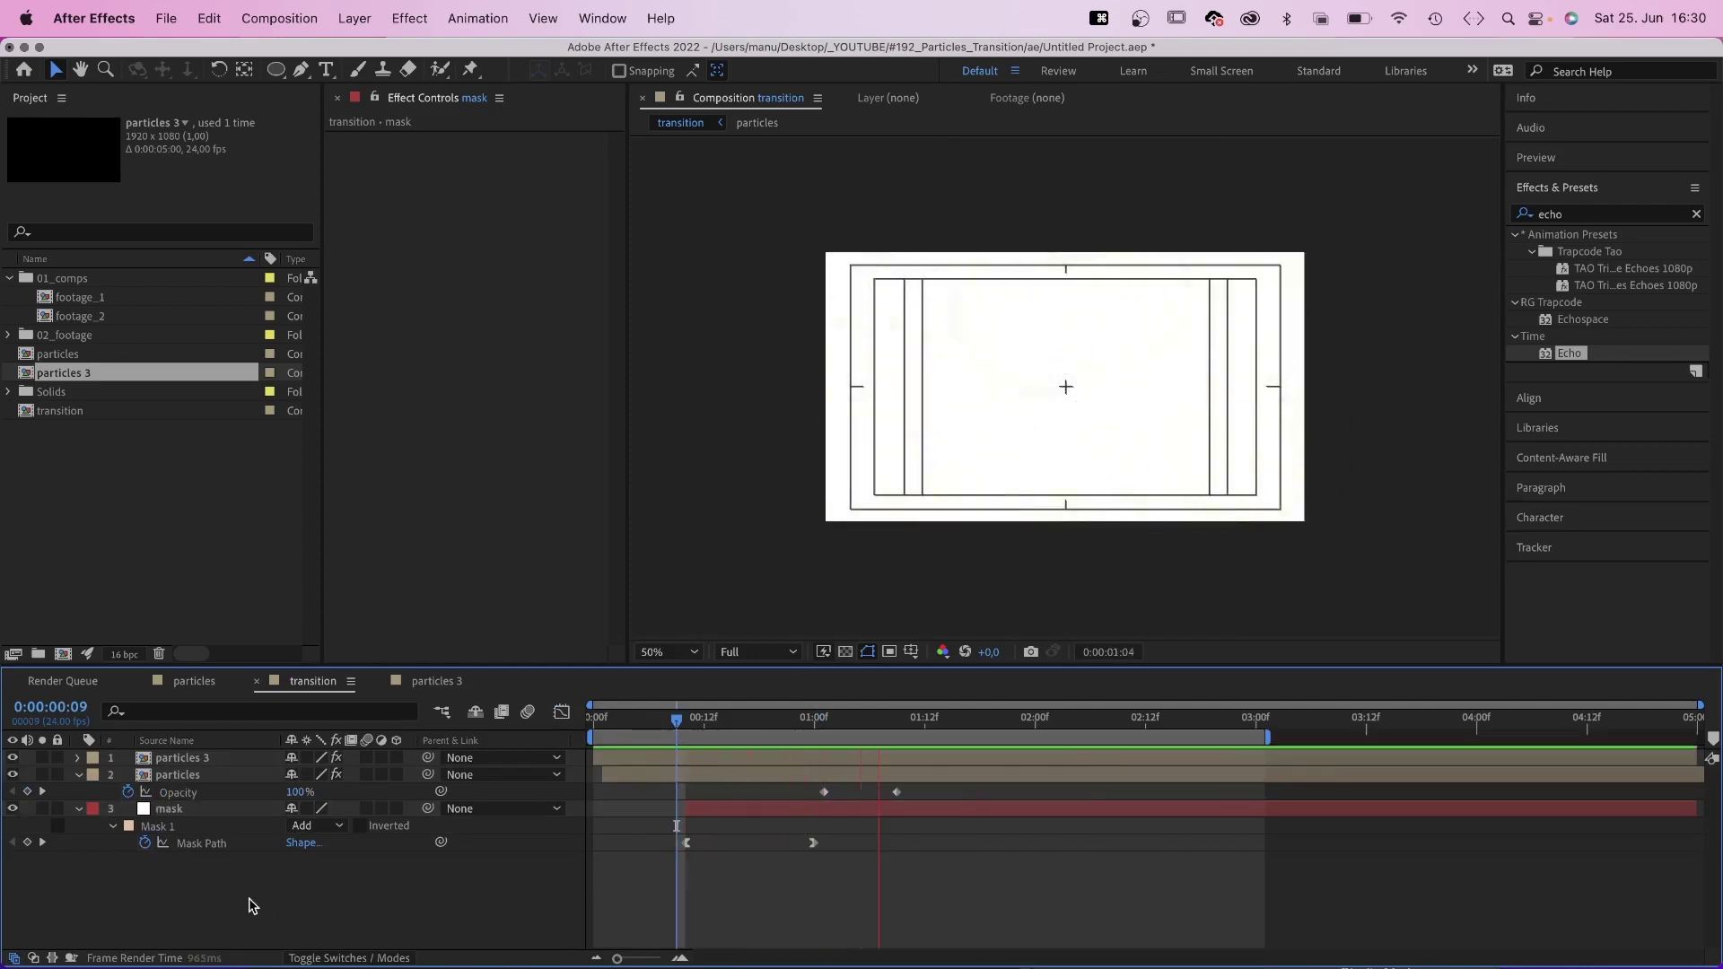
click(696, 724)
Place footage_1 beneath mask with a Luma Matte from the mask layer, checking at 00:20
drag(696, 723, 690, 727)
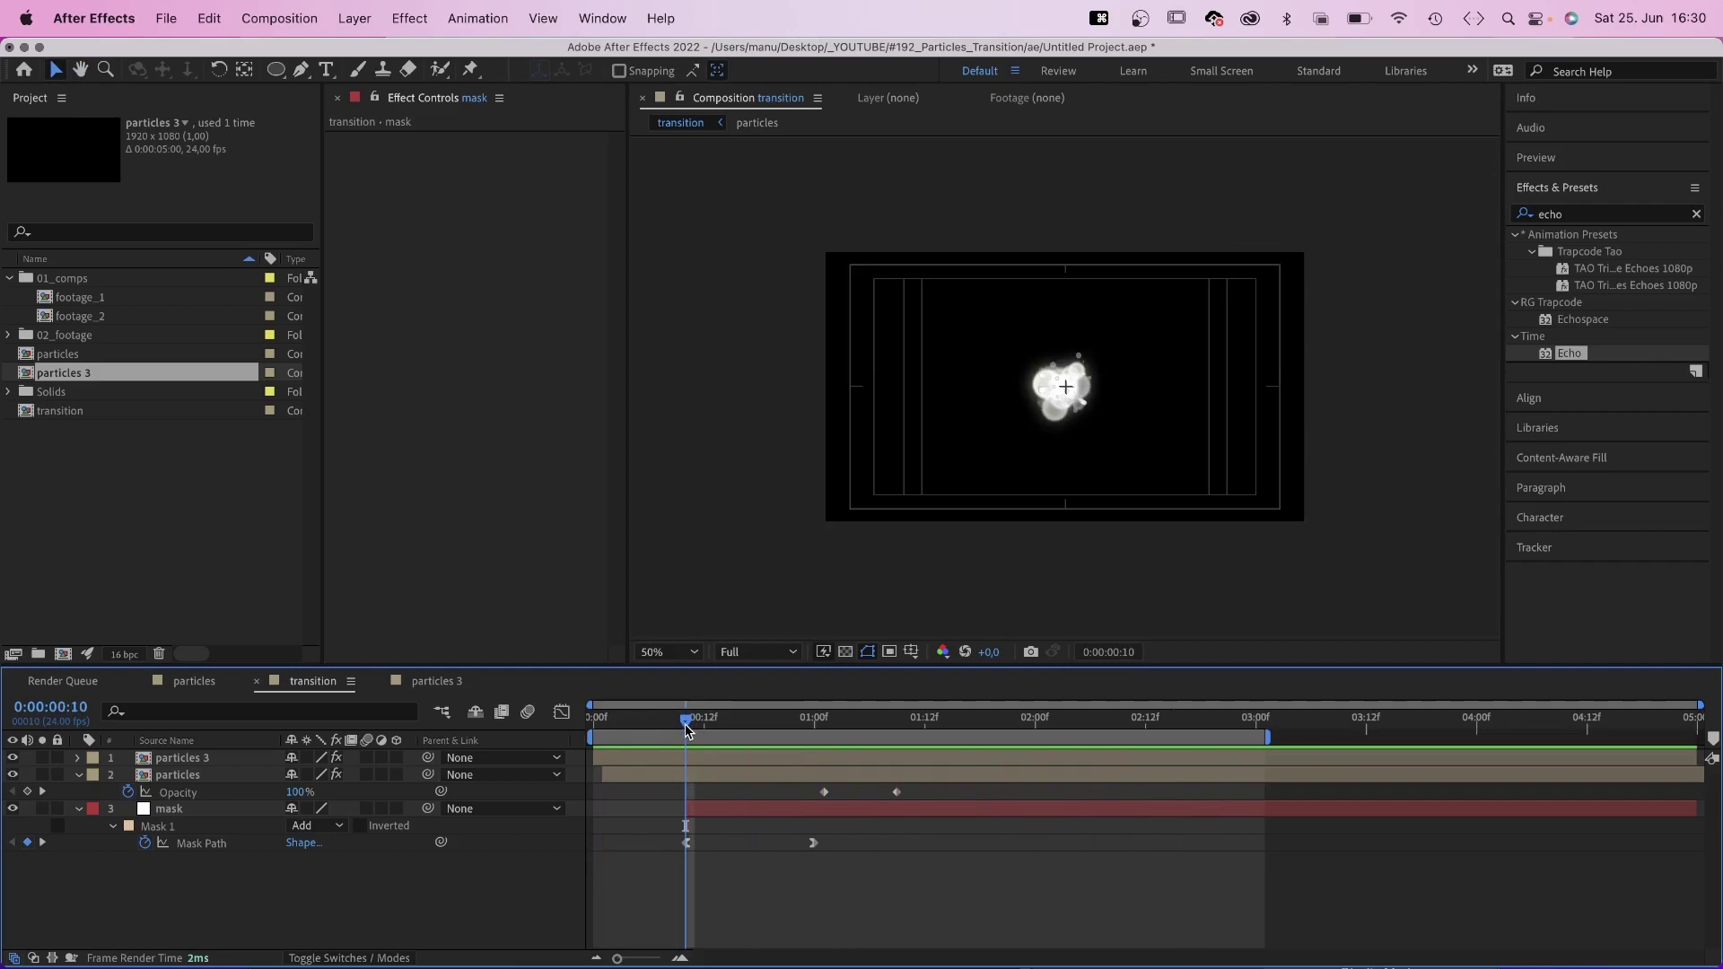
drag(85, 306, 691, 879)
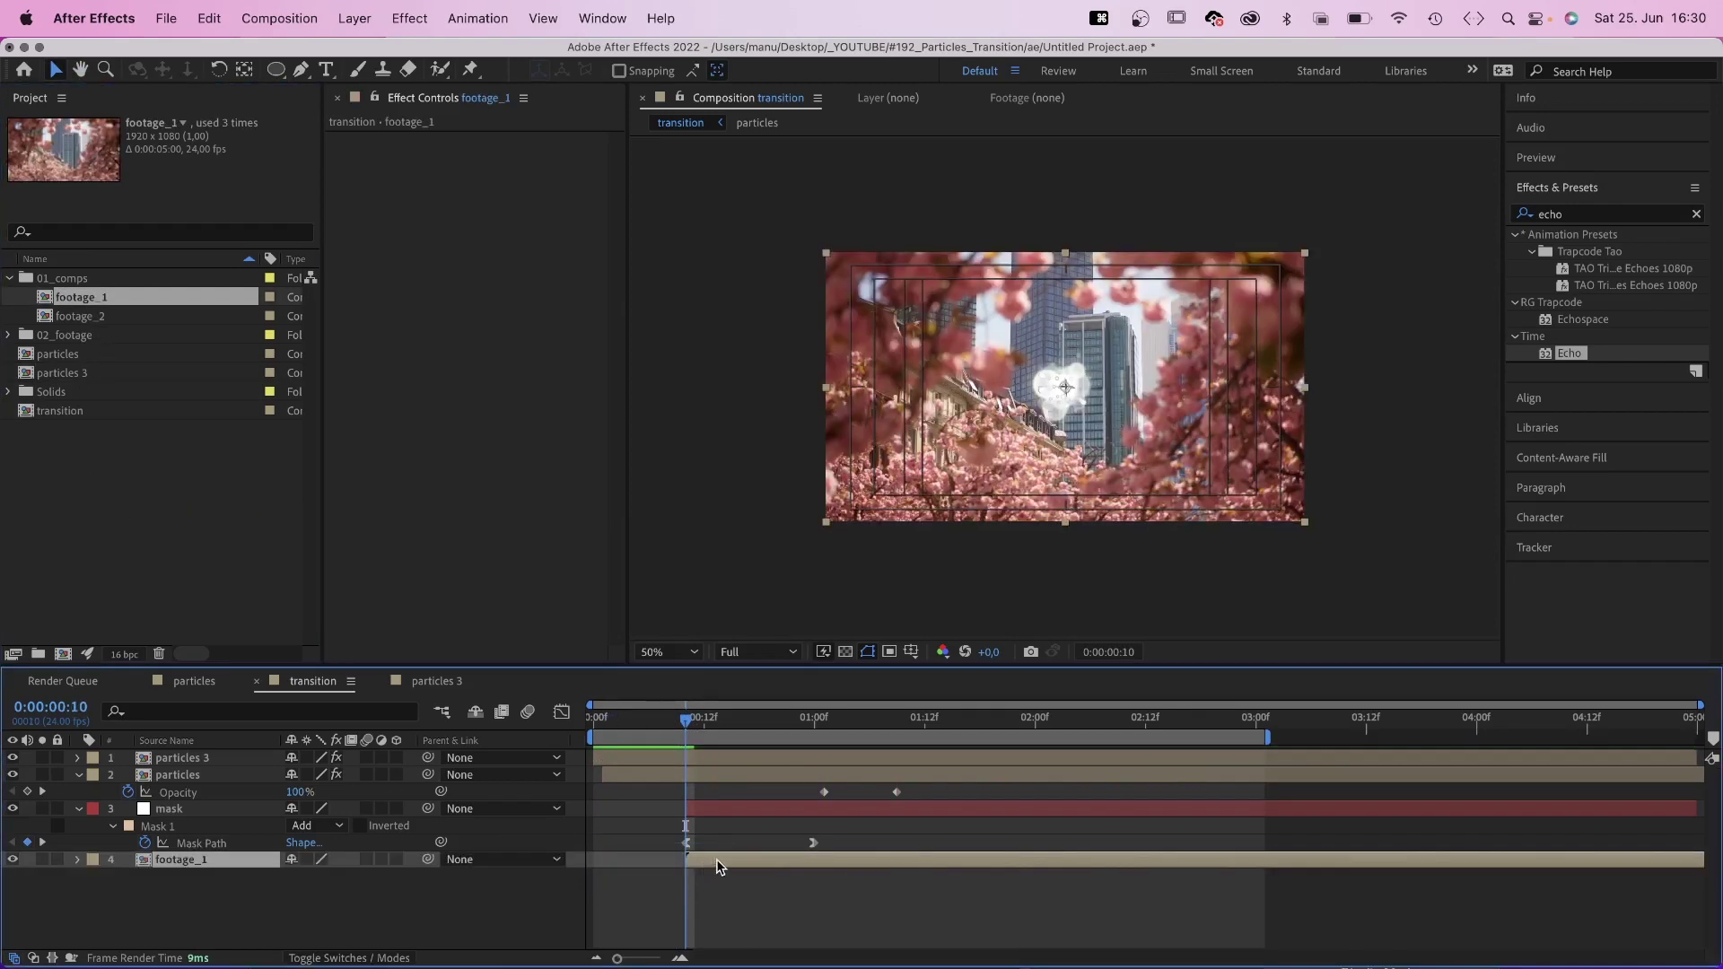
click(397, 859)
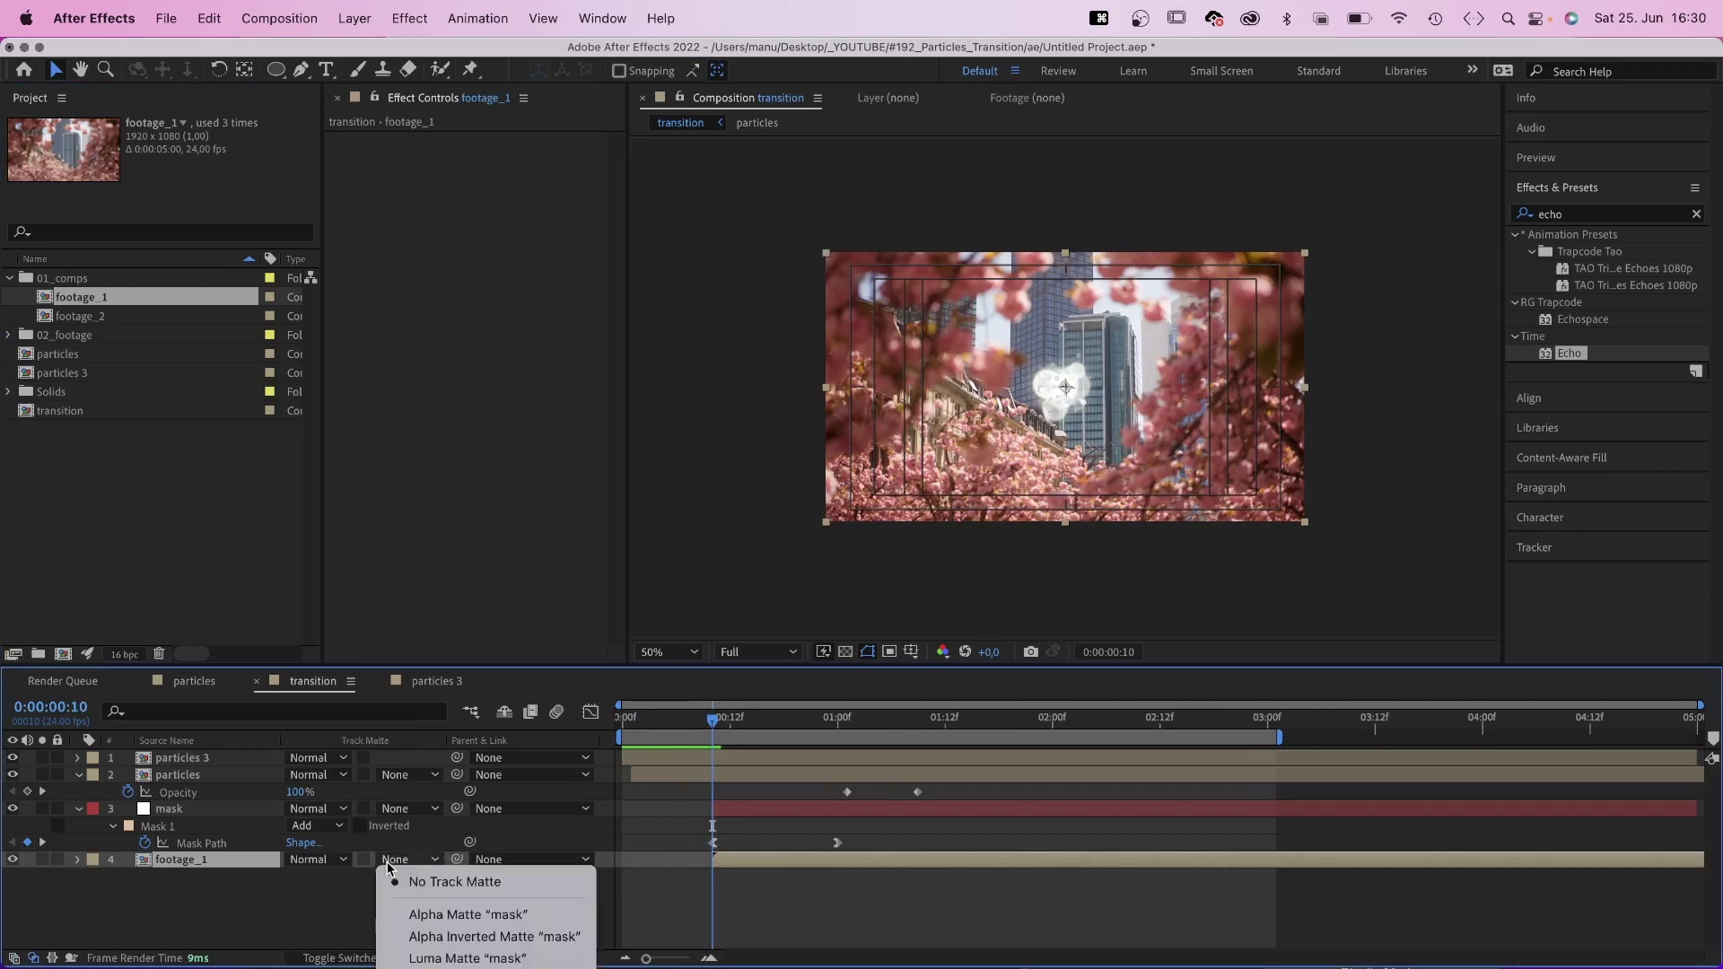
click(406, 960)
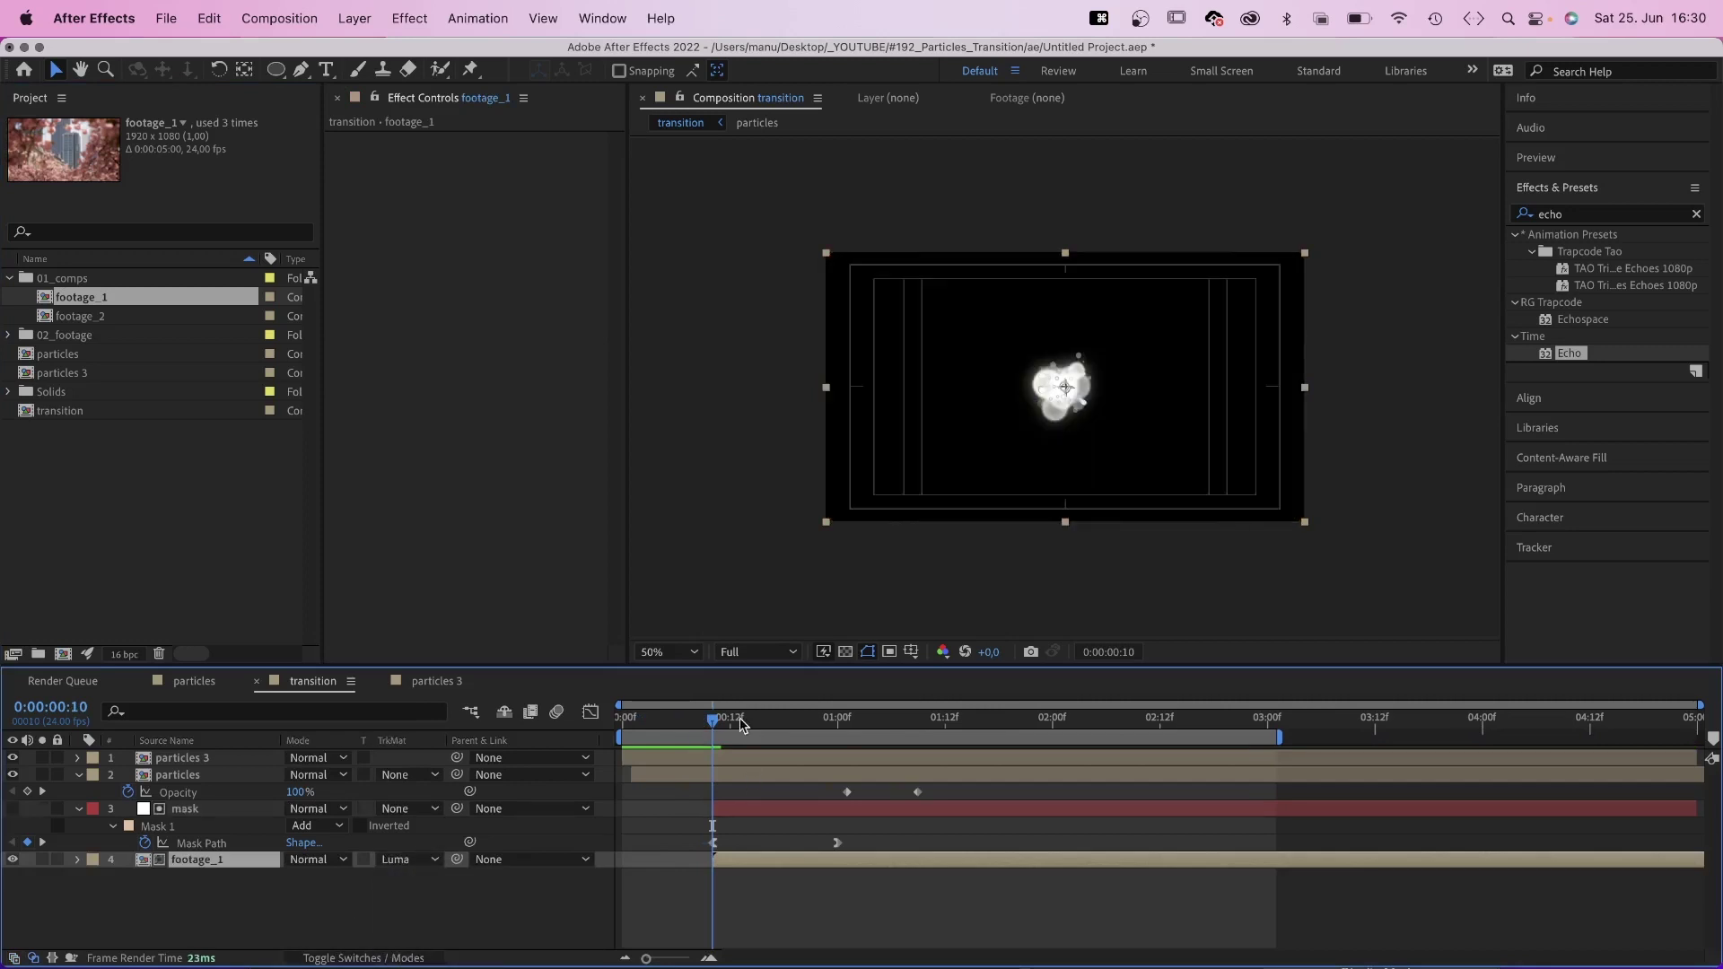
drag(749, 717, 805, 715)
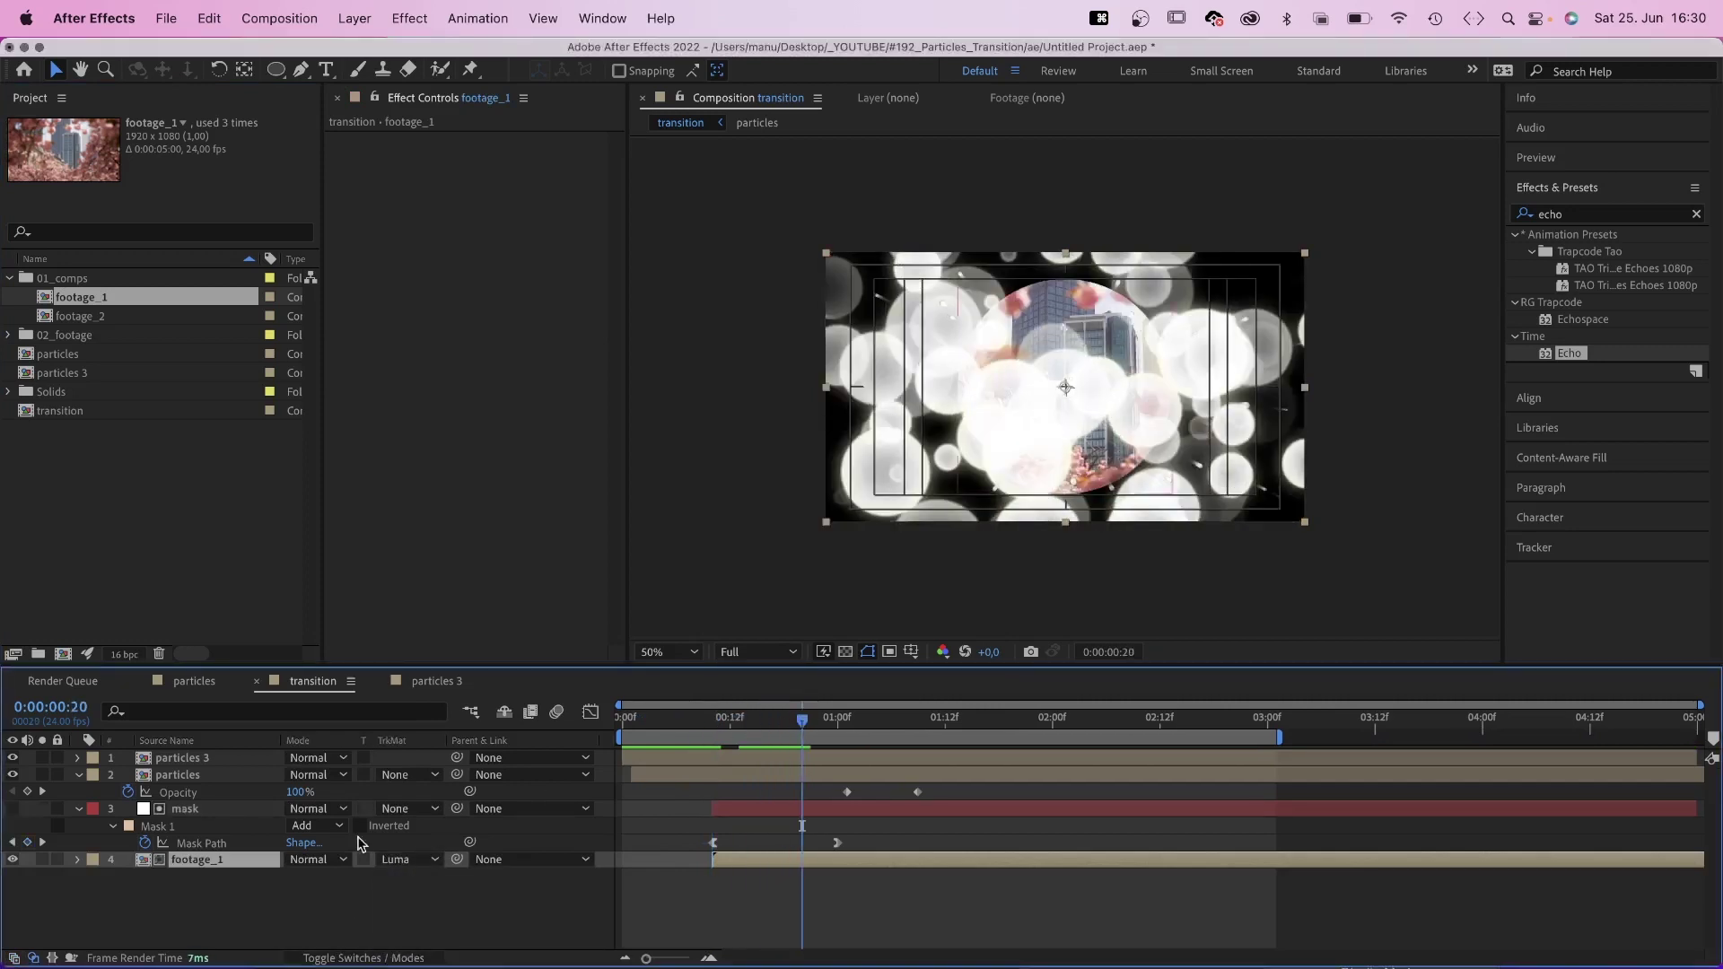
Duplicate the mask layer, make the copy visible, and duplicate its Mask 1 into Mask 2
click(79, 809)
click(188, 809)
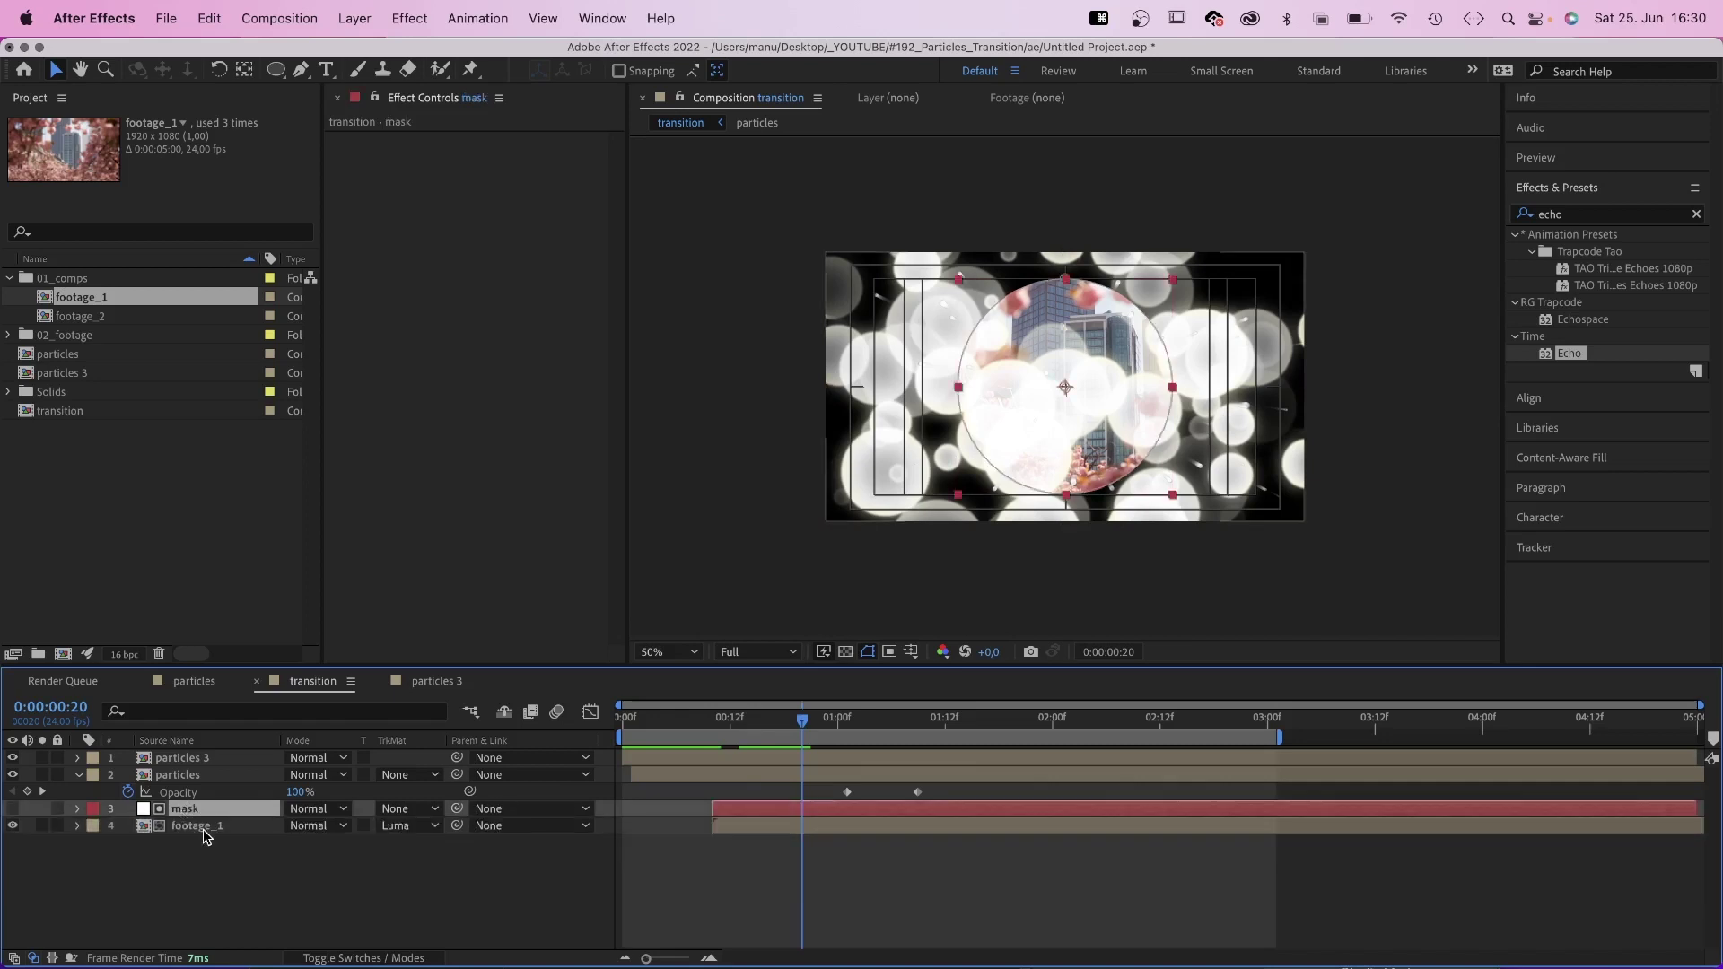
key(super+d)
click(13, 808)
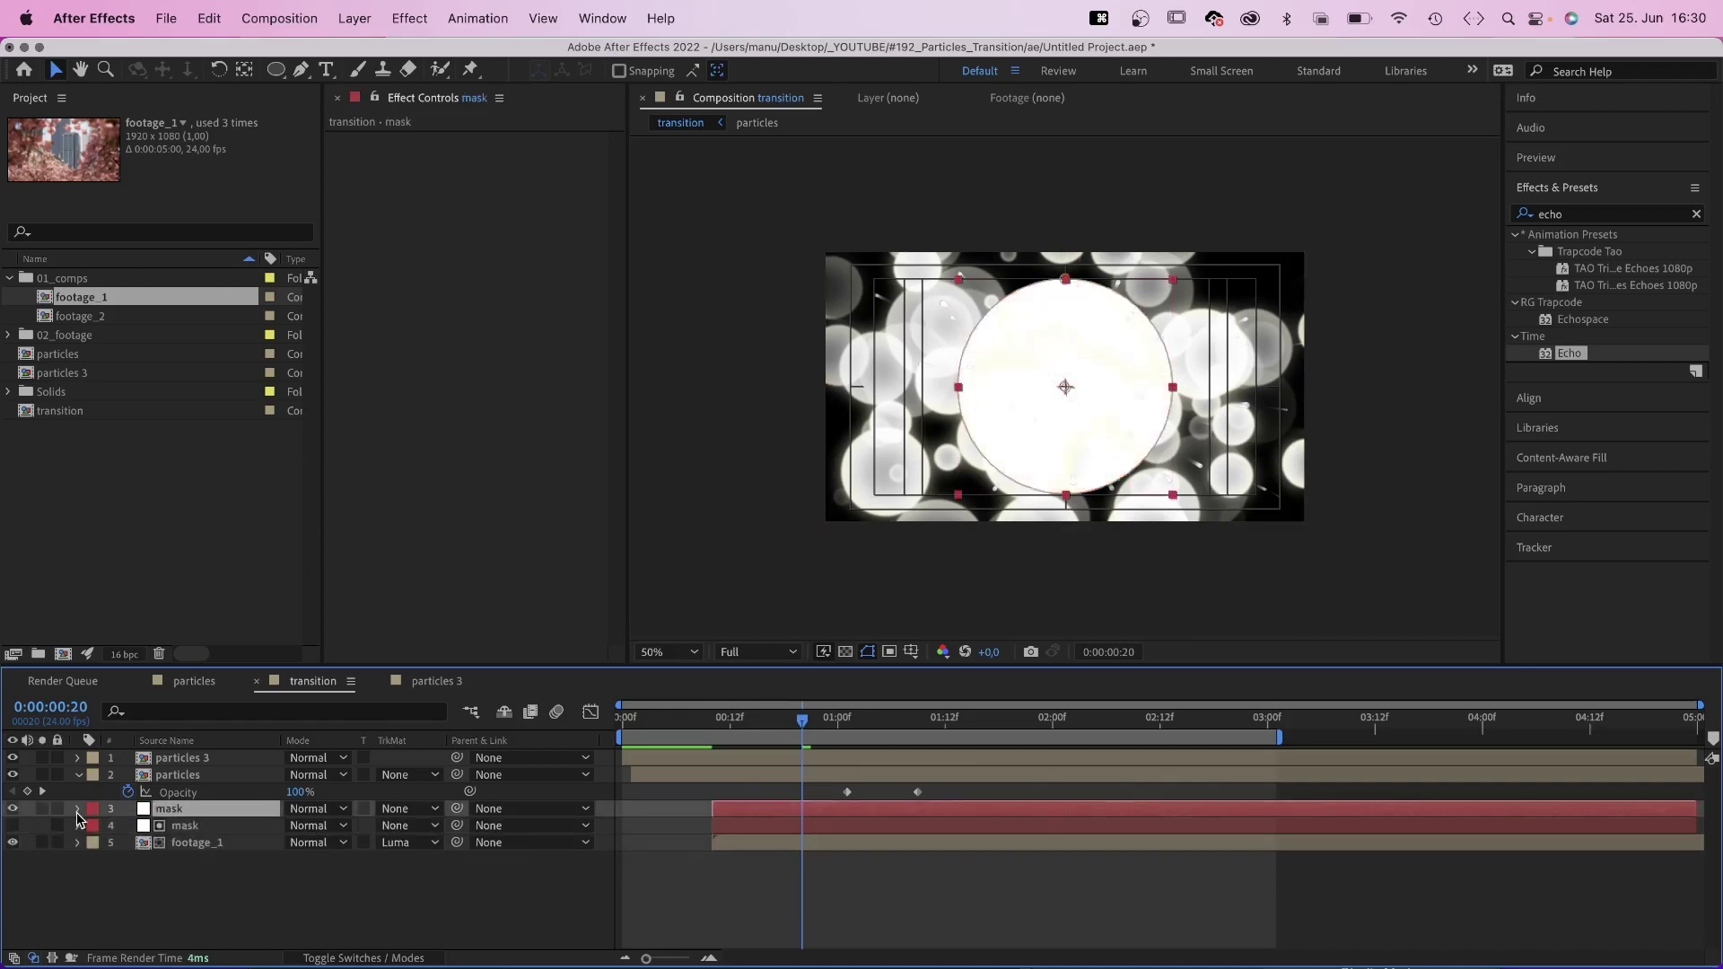
click(78, 808)
click(96, 827)
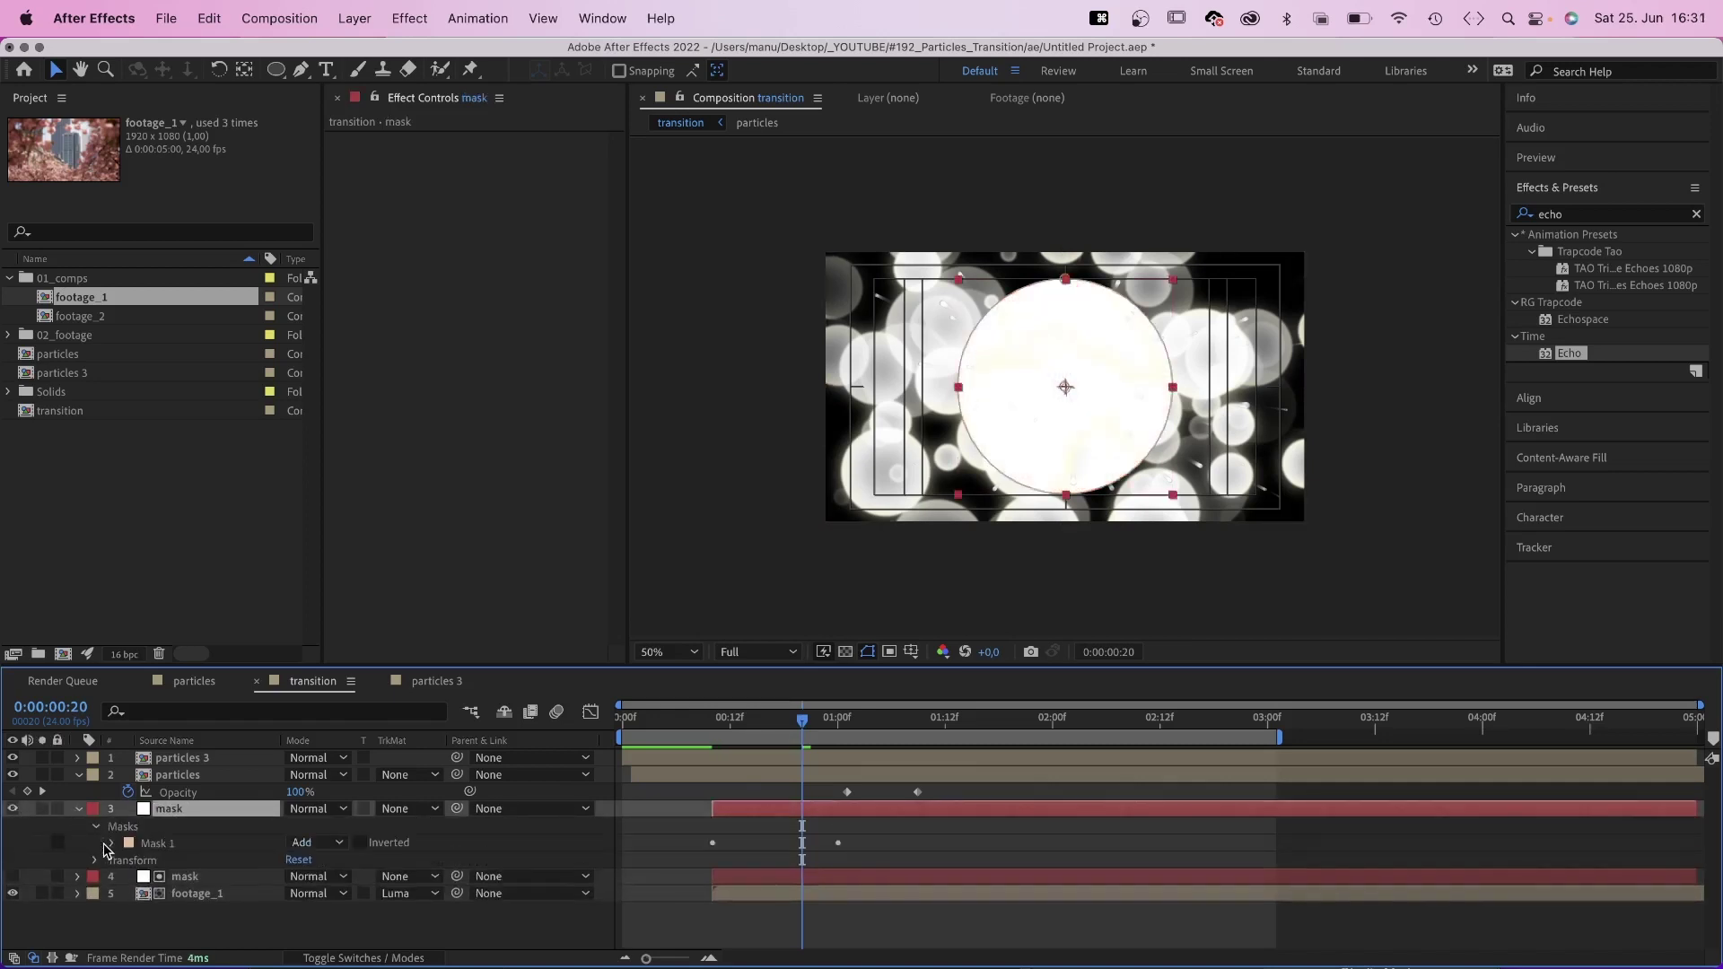
click(154, 843)
key(super+d)
Set Mask 2 to Subtract with -100 px expansion and 85 px feather
click(314, 860)
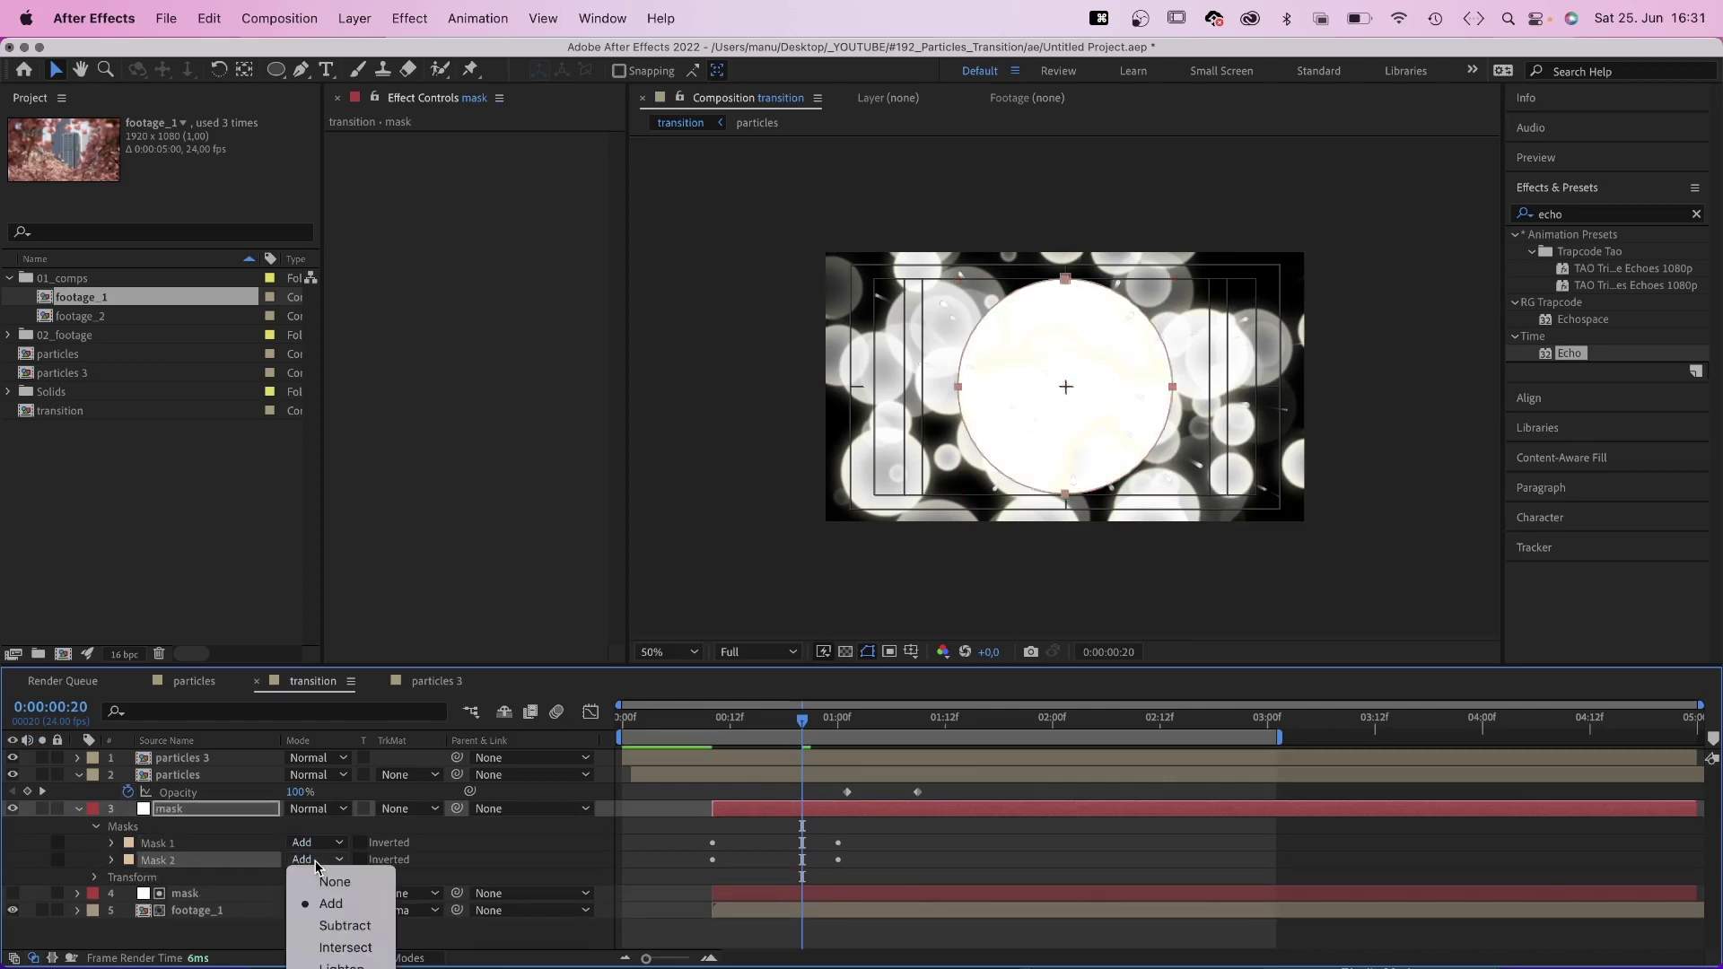
click(345, 925)
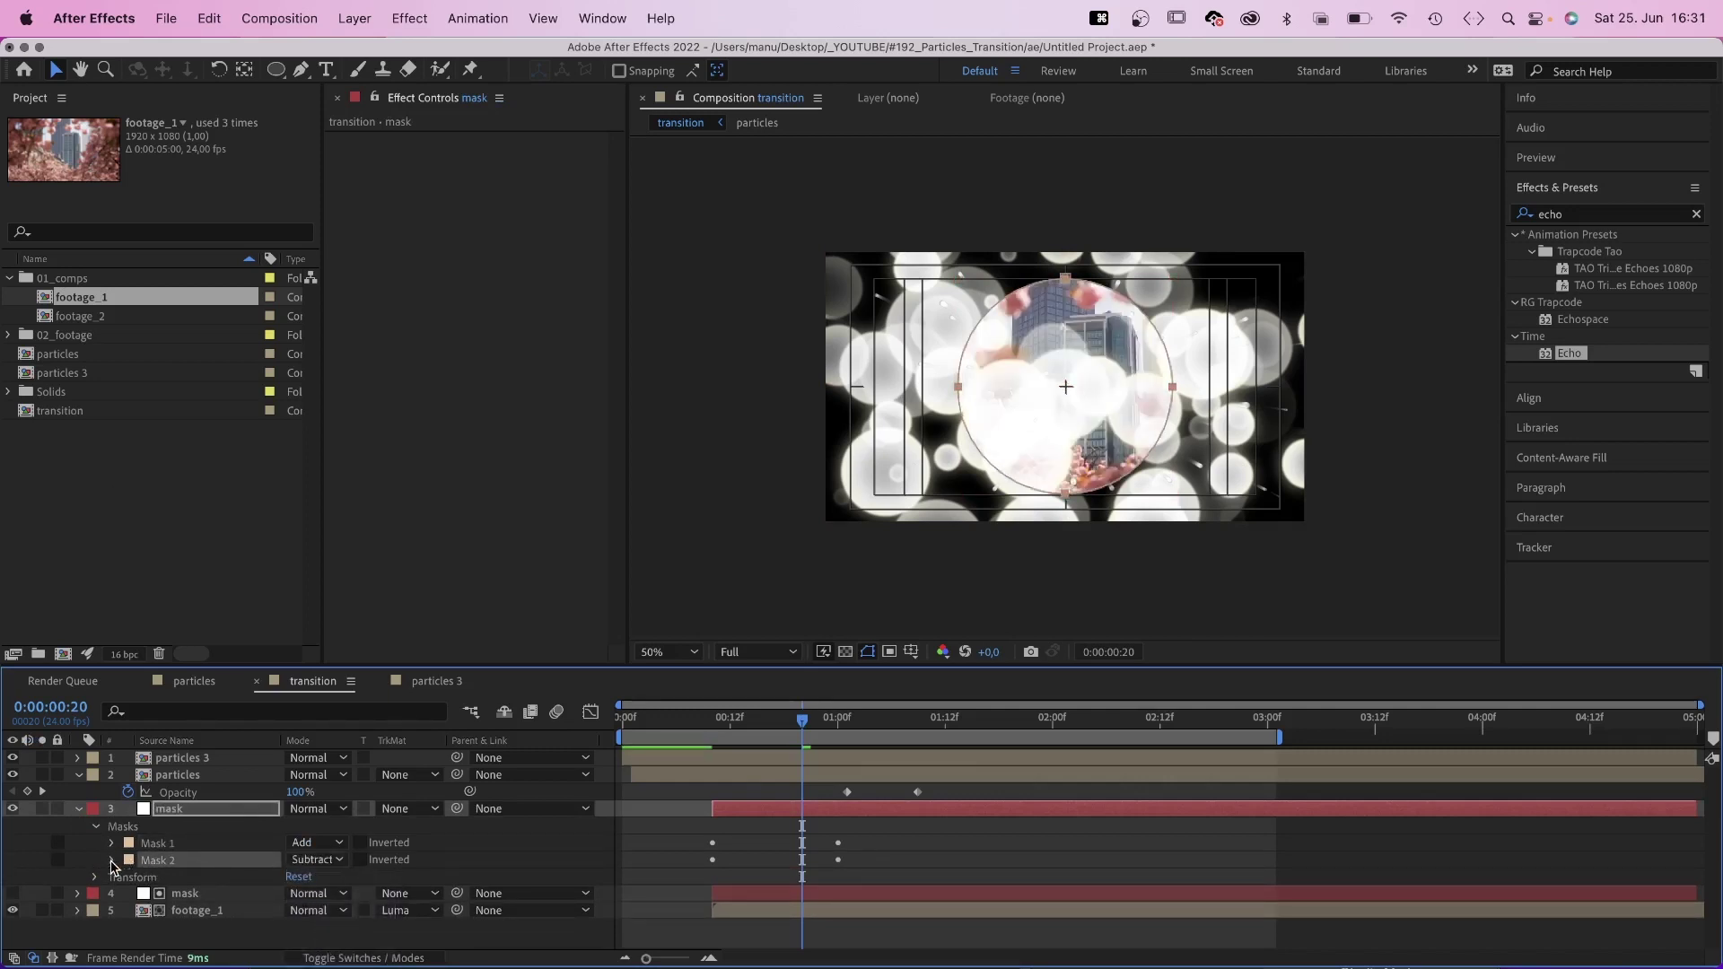
click(112, 860)
click(296, 927)
text(-)
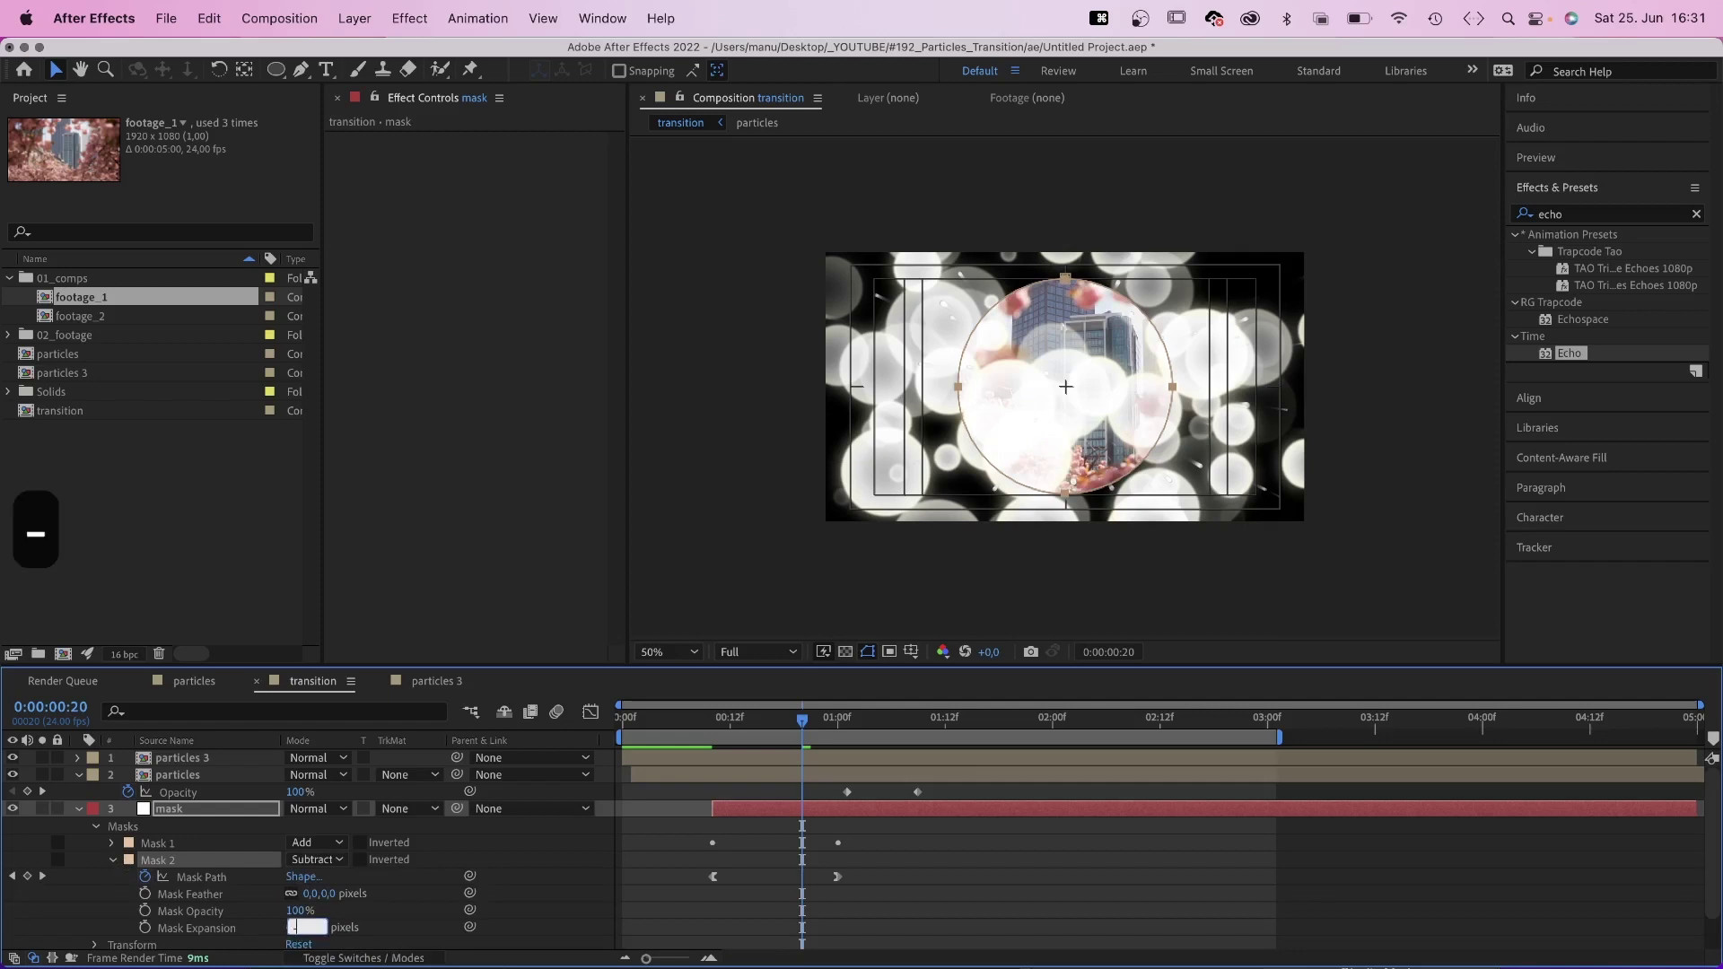
text(100)
key(Return)
drag(312, 894, 450, 890)
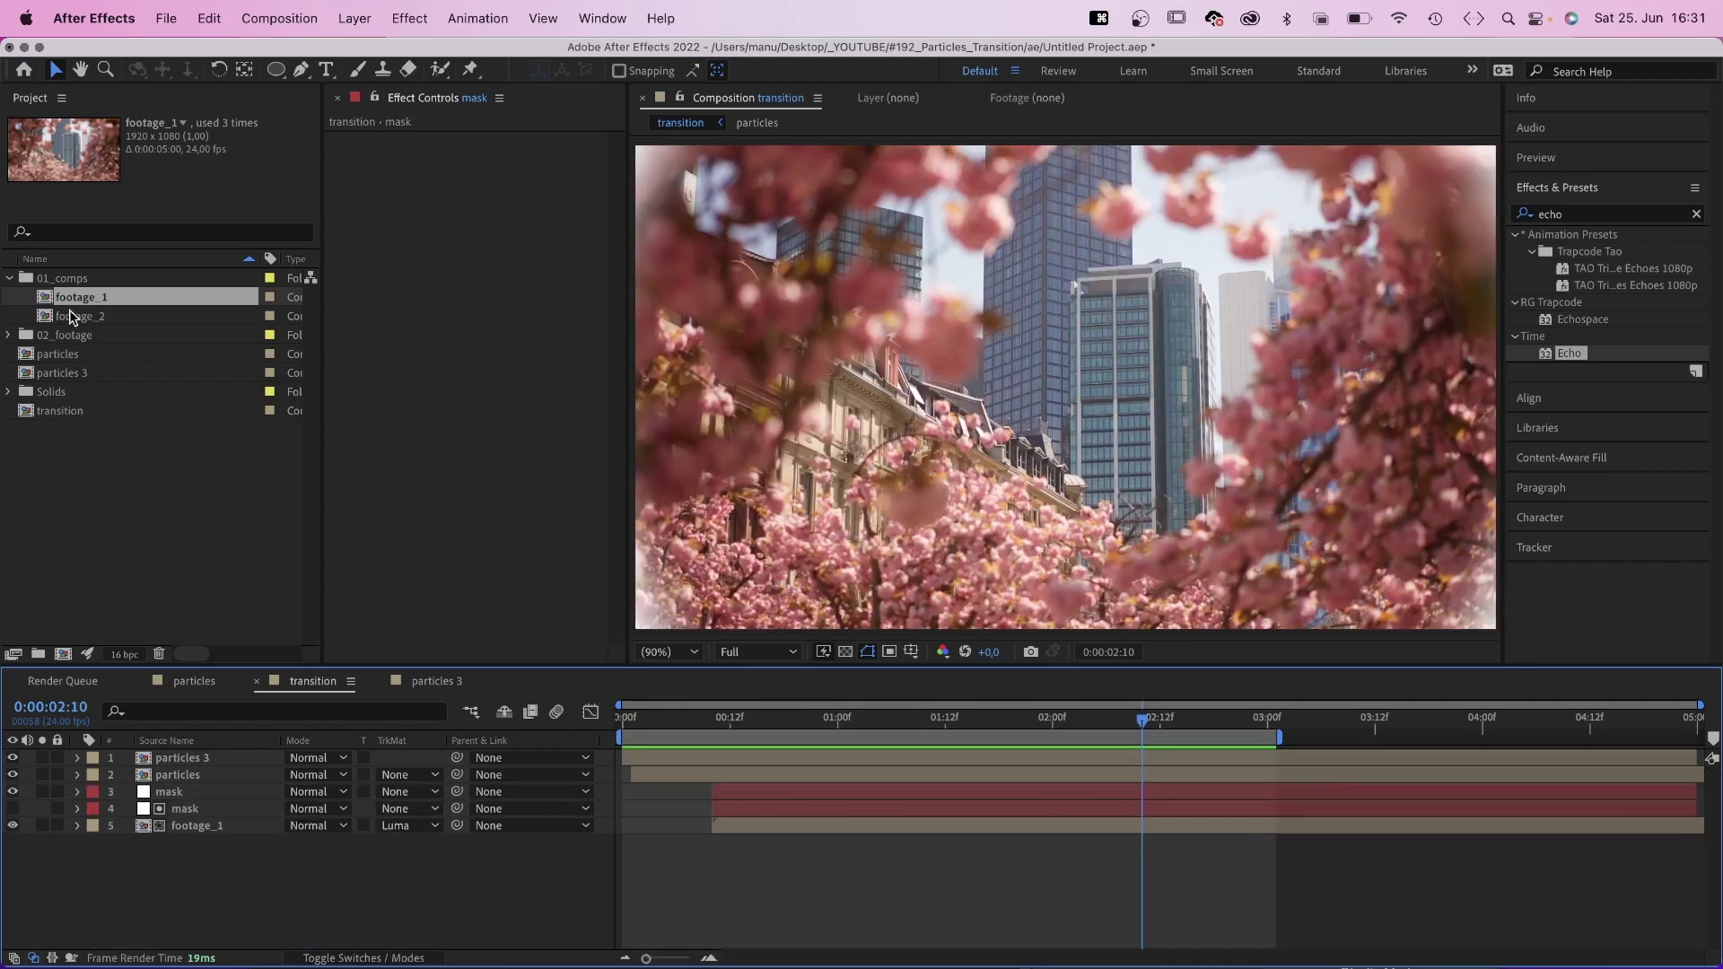
Drop footage_2 in as the bottom concert layer and preview the transition from 0:00
drag(74, 315, 224, 848)
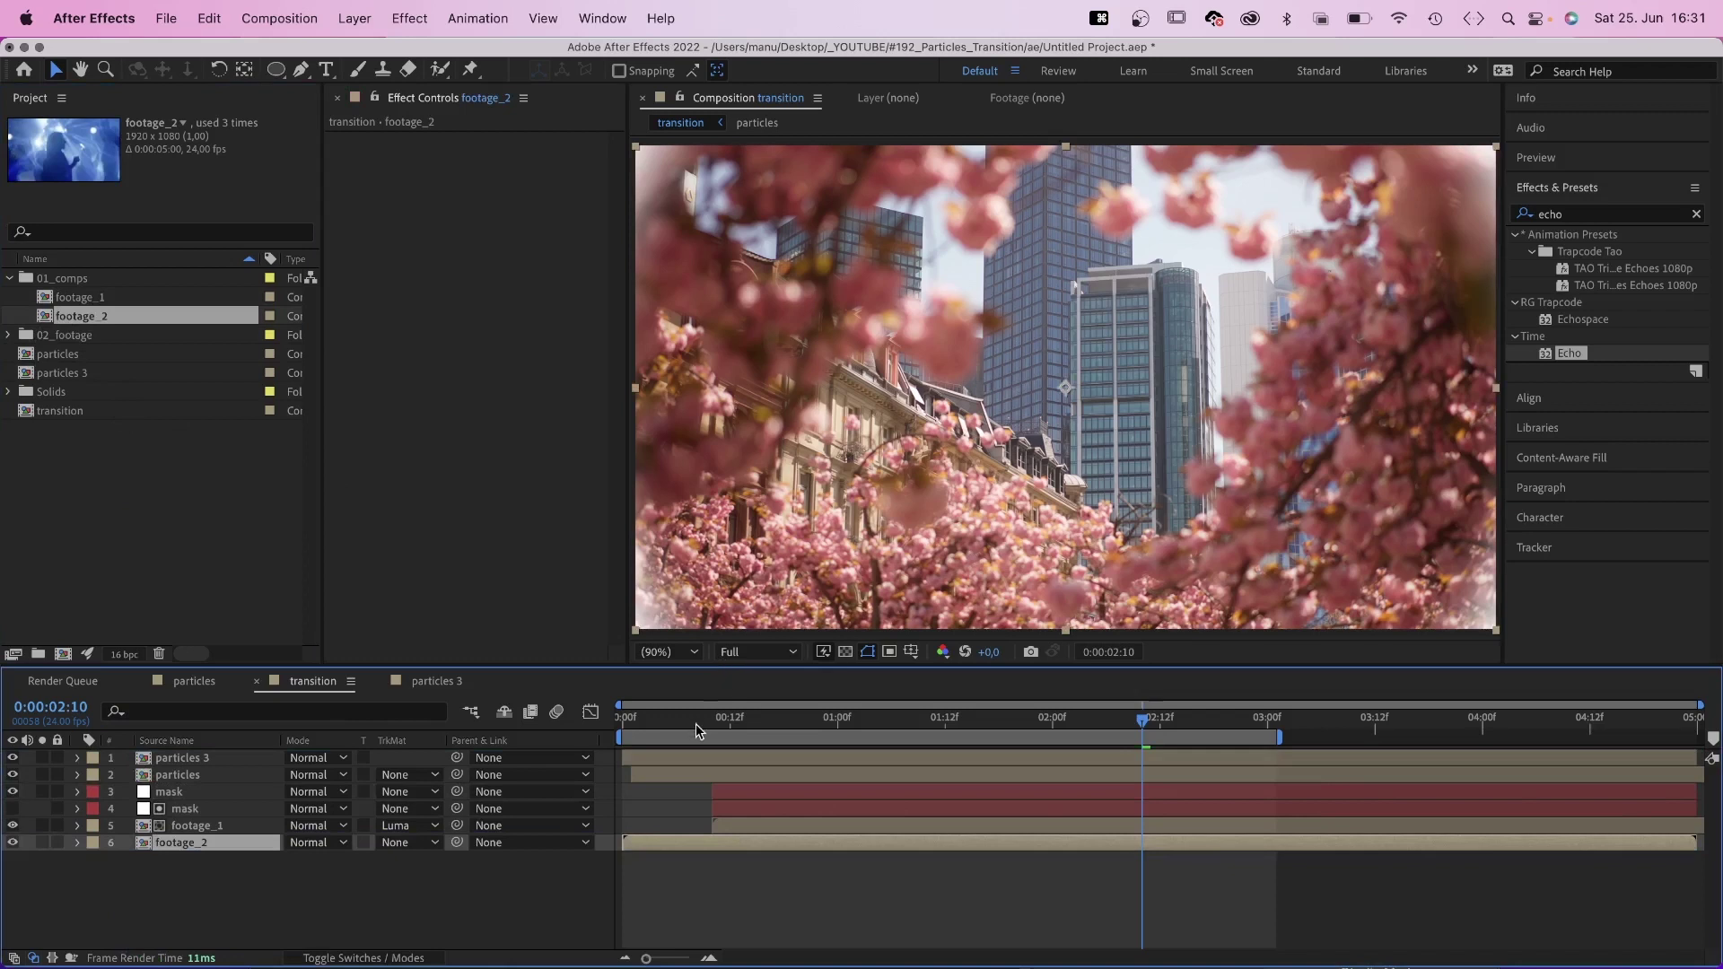
click(638, 727)
key(Home)
click(316, 879)
key(space)
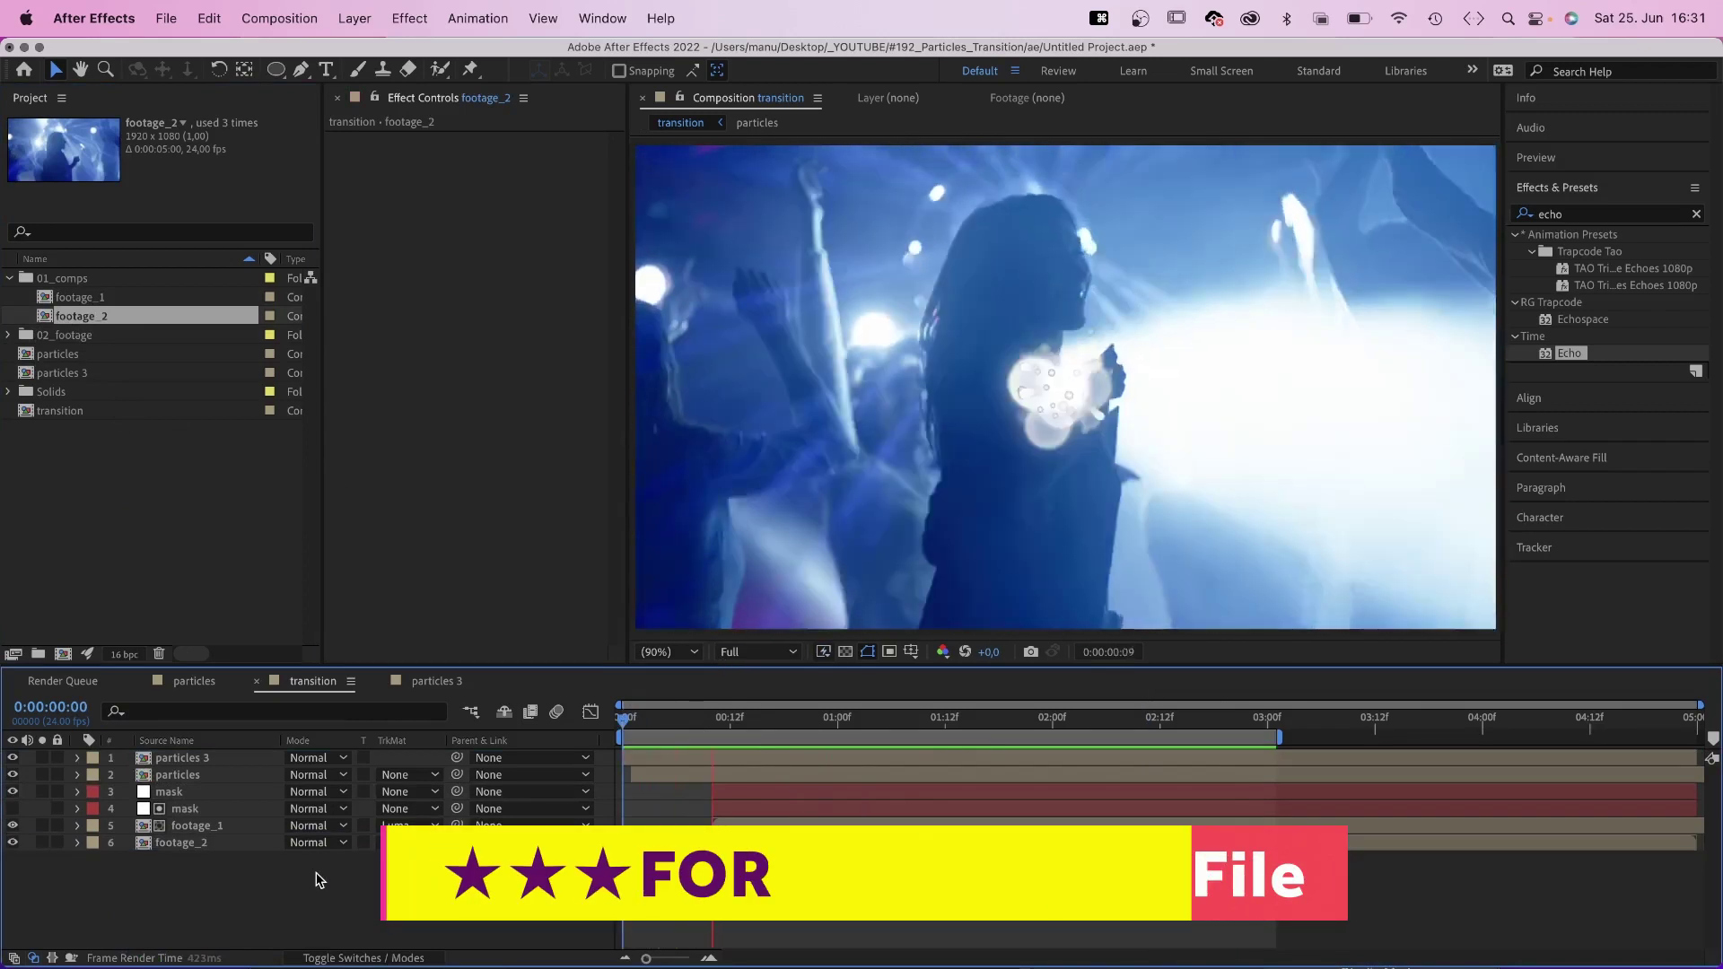